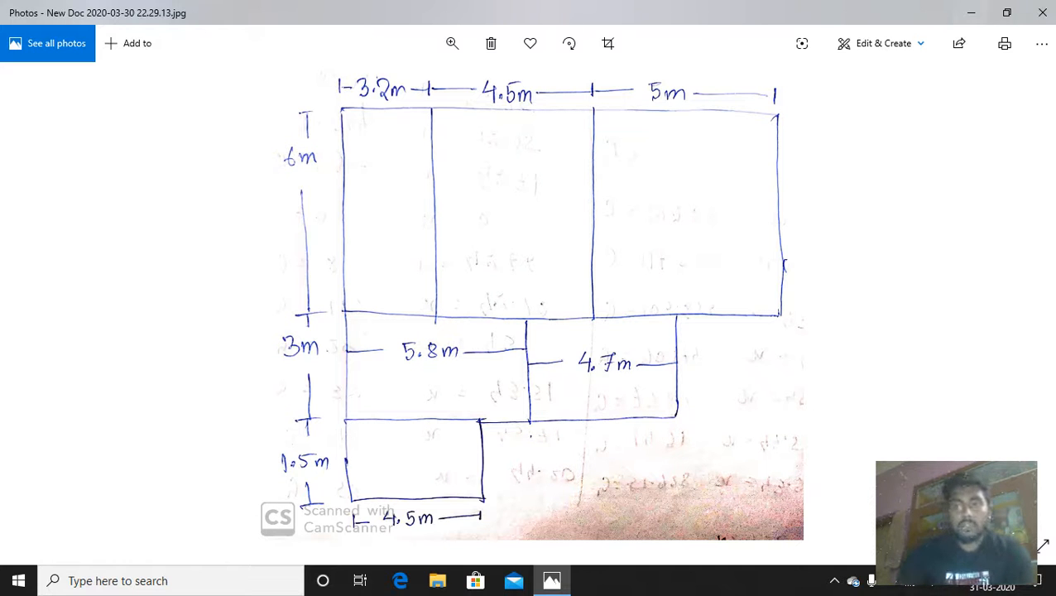
Place the Photos window with the hand-drawn plan beside a newly launched STAAD.Pro window, each filling half the screen.
{"action": "left_click_drag", "start_coordinate": [528, 12], "coordinate": [0, 171]}
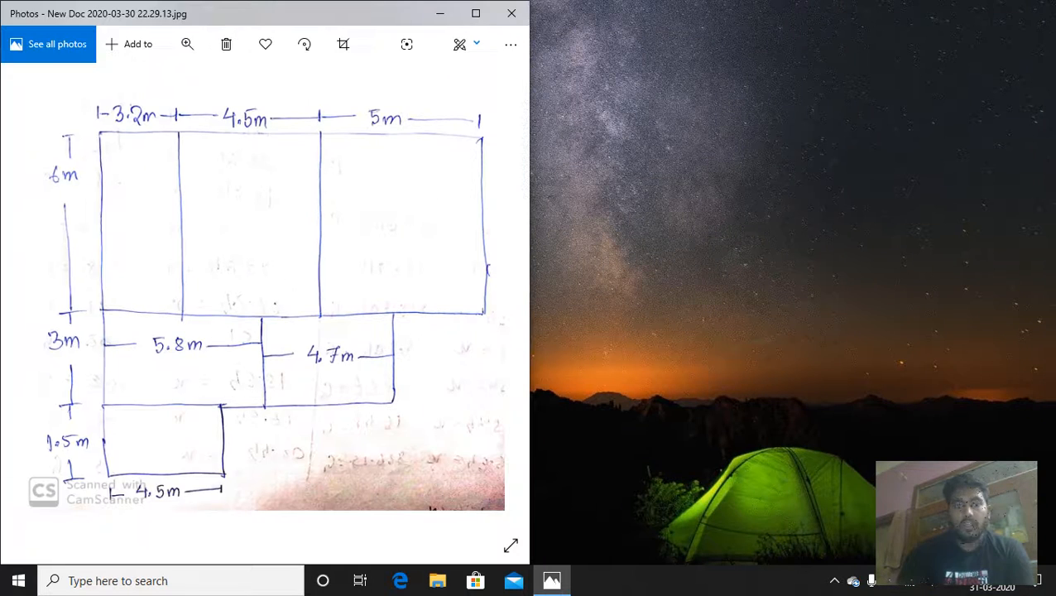
{"action": "left_click_drag", "start_coordinate": [257, 12], "coordinate": [1055, 88]}
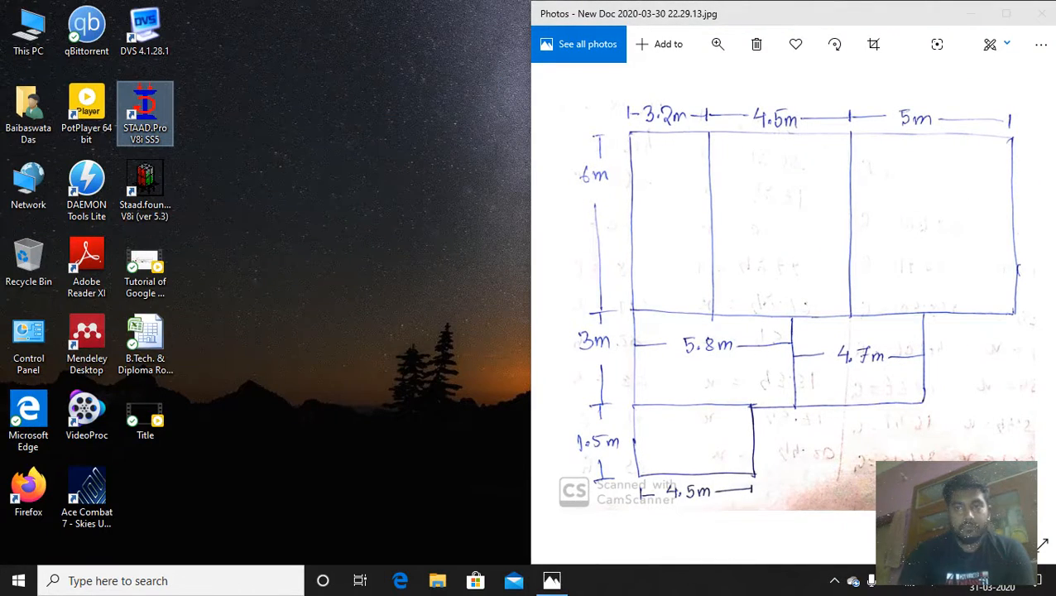
{"action": "key", "text": "super+Left"}
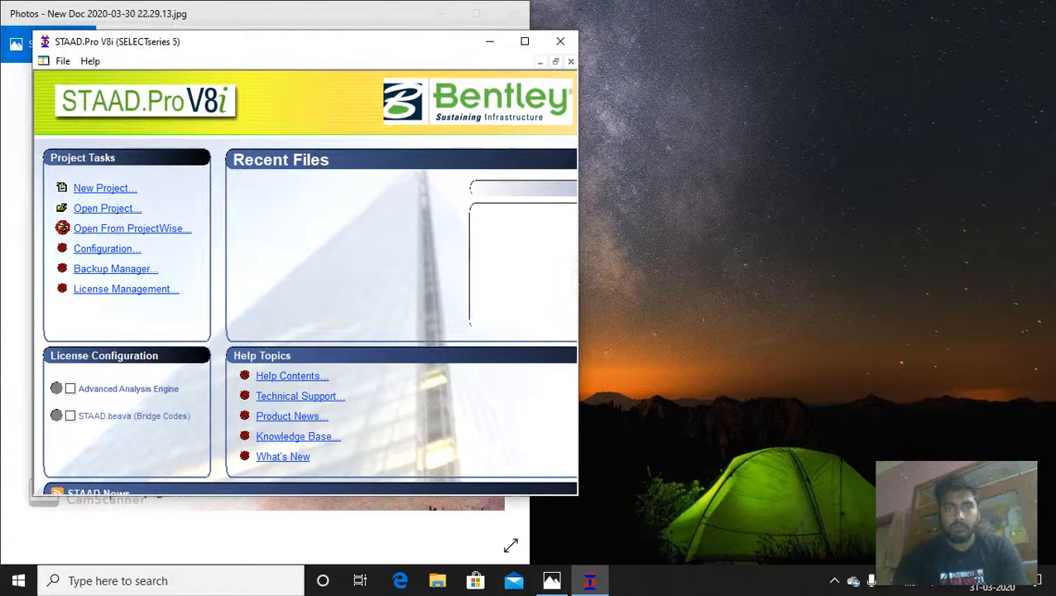
{"action": "left_click_drag", "start_coordinate": [253, 41], "coordinate": [1055, 160]}
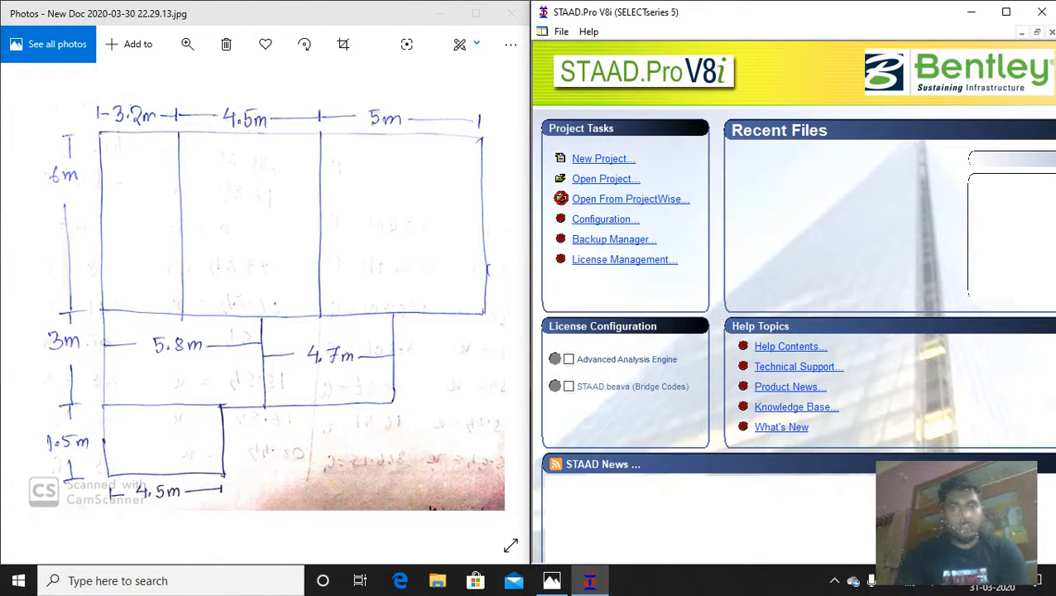
Create a new Plane project named "Irregular grid cum frame structure" in meters and kilonewtons, starting with Add Beam.
{"action": "left_click", "coordinate": [603, 158]}
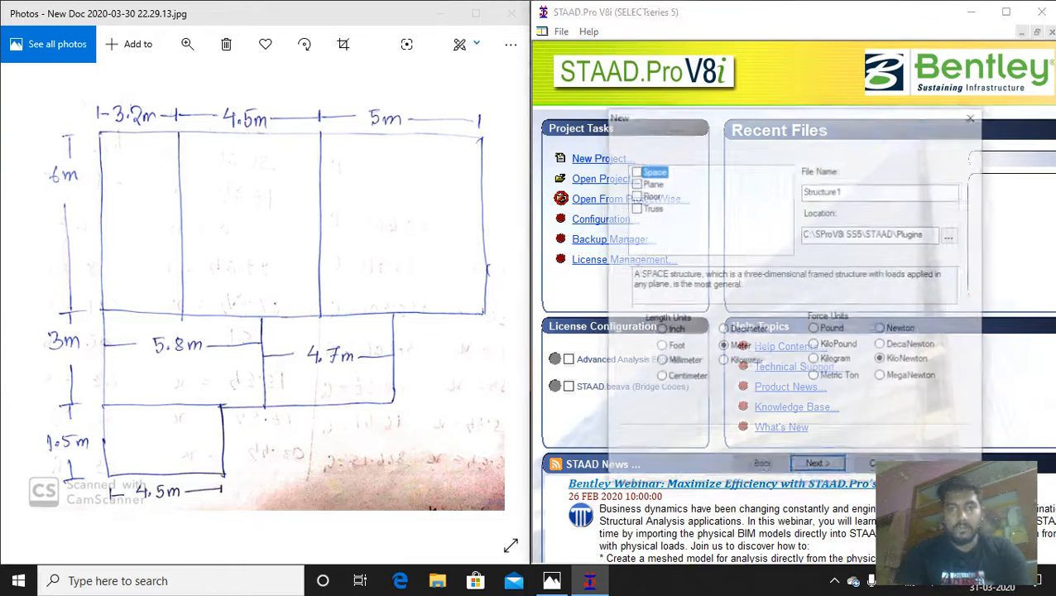
{"action": "left_click", "coordinate": [646, 182]}
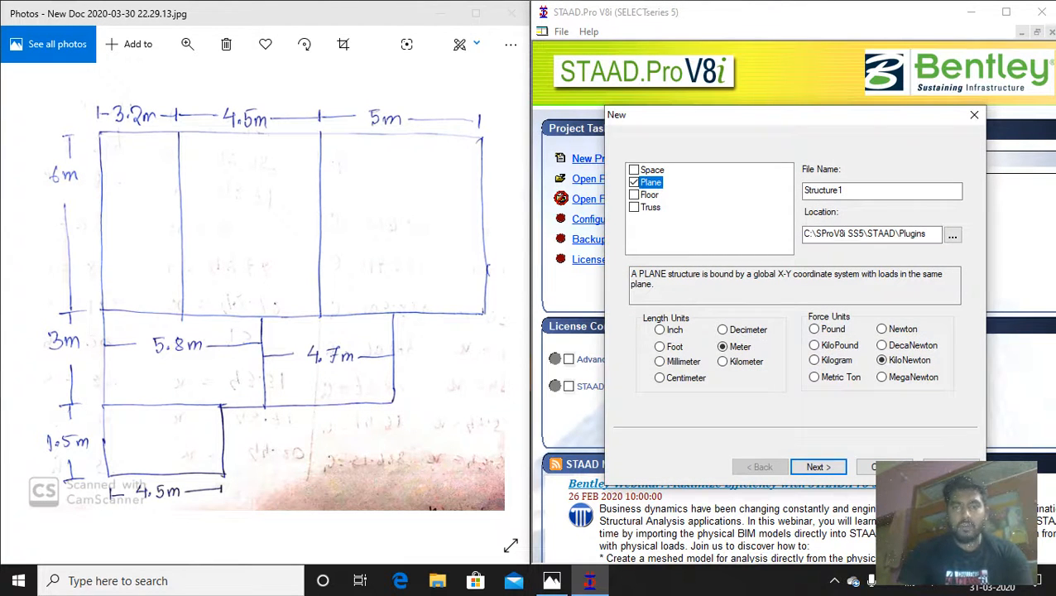
{"action": "key", "text": "Tab"}
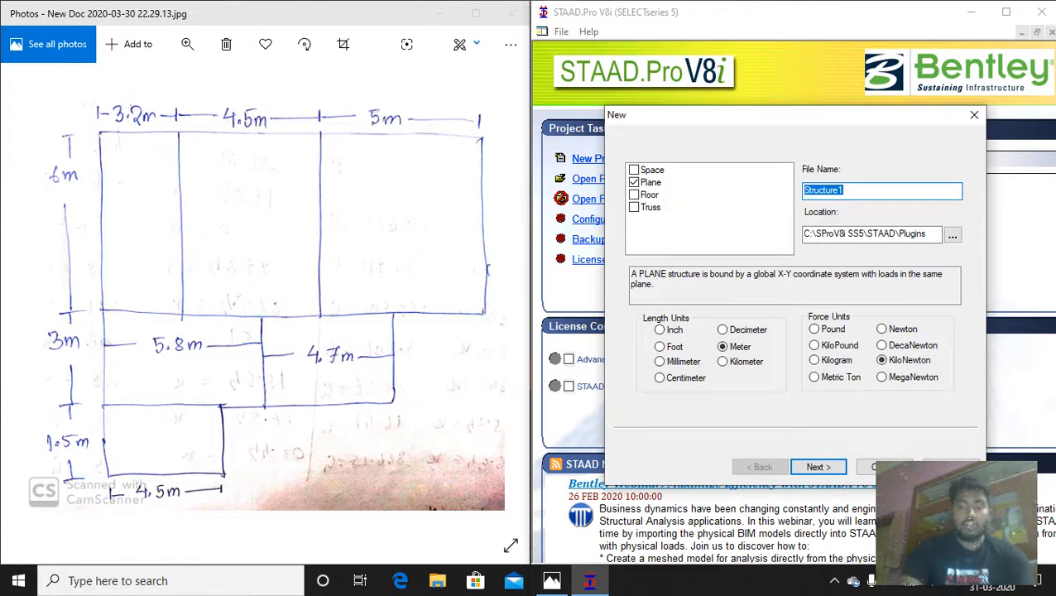
{"action": "key", "text": "BackSpace"}
{"action": "type", "text": "Irre"}
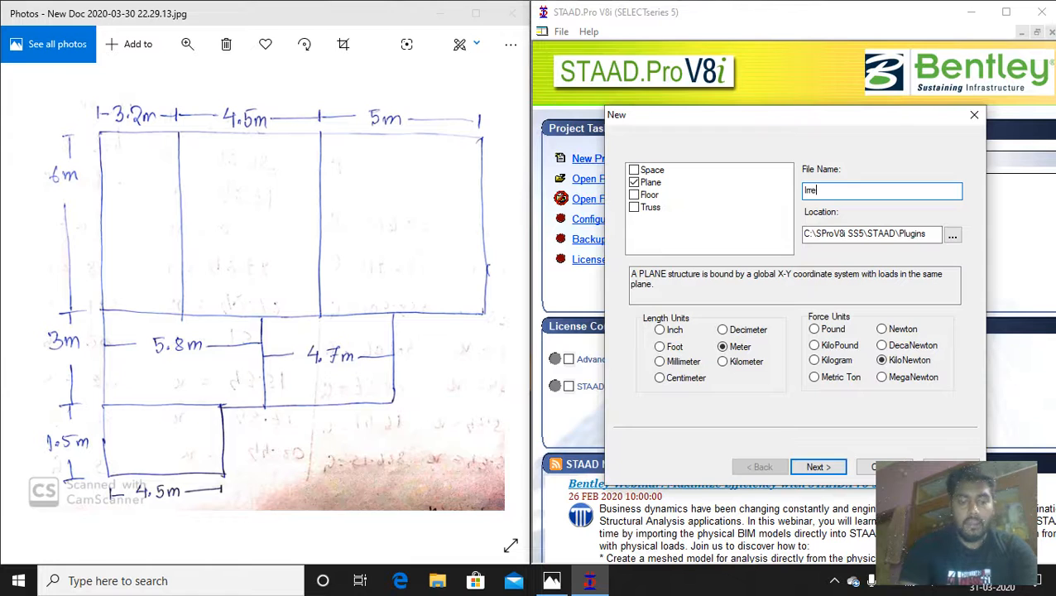
{"action": "type", "text": "gular grid c"}
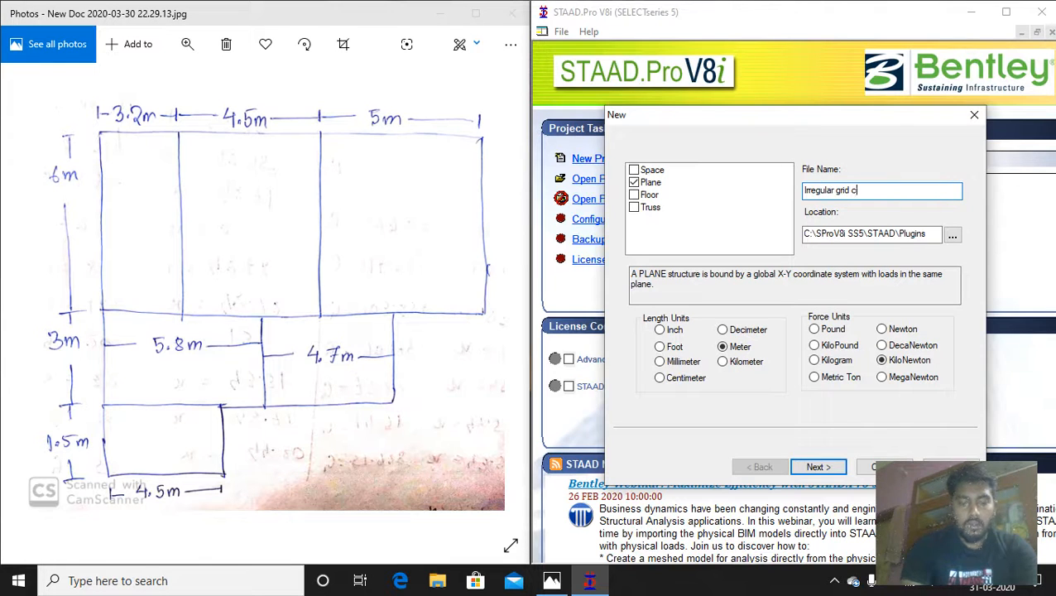
{"action": "type", "text": "um frame"}
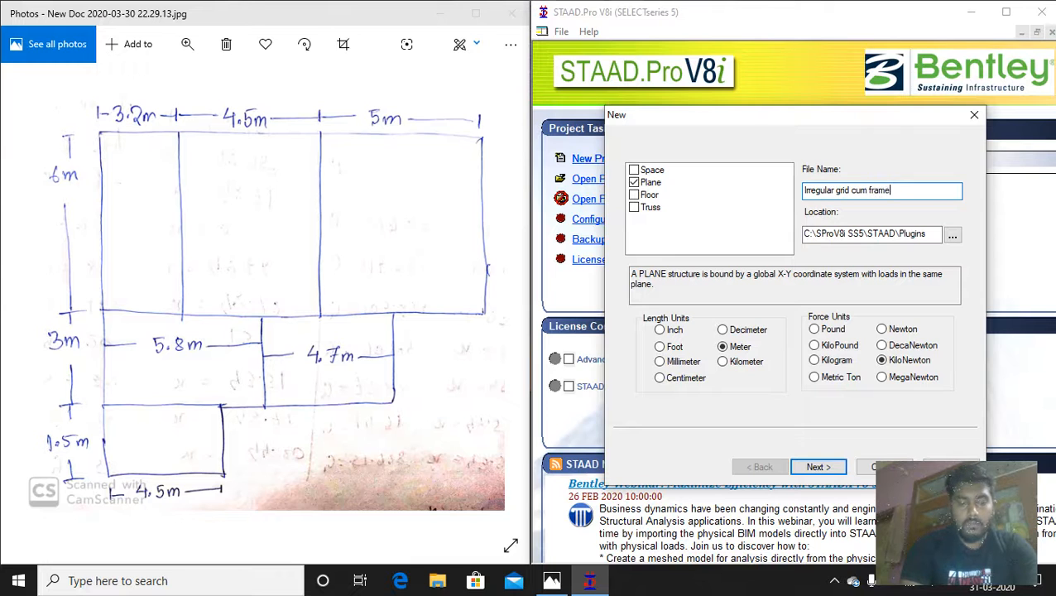
{"action": "type", "text": " structur"}
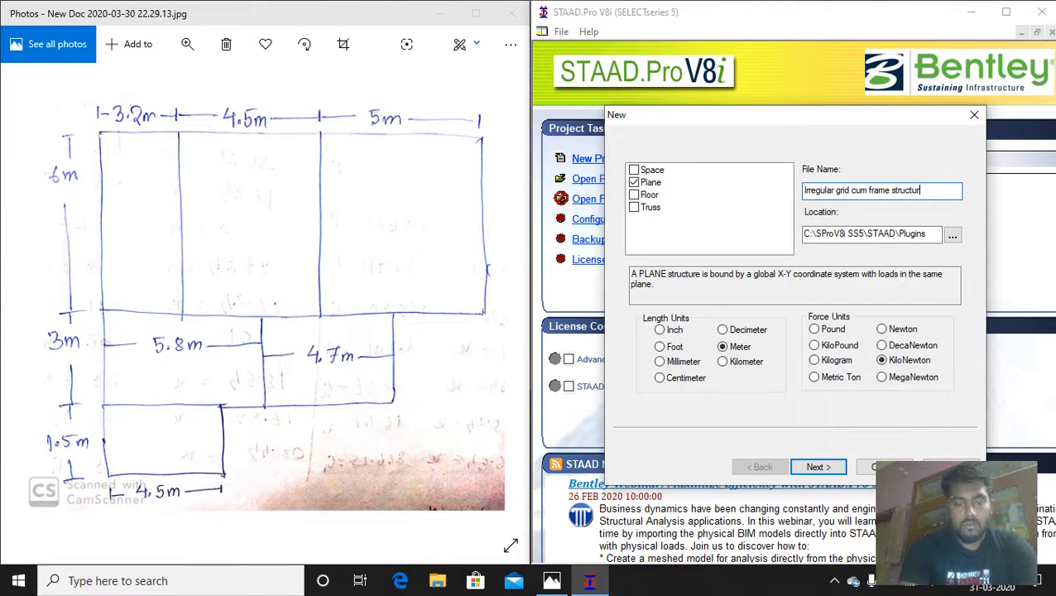
{"action": "type", "text": "e"}
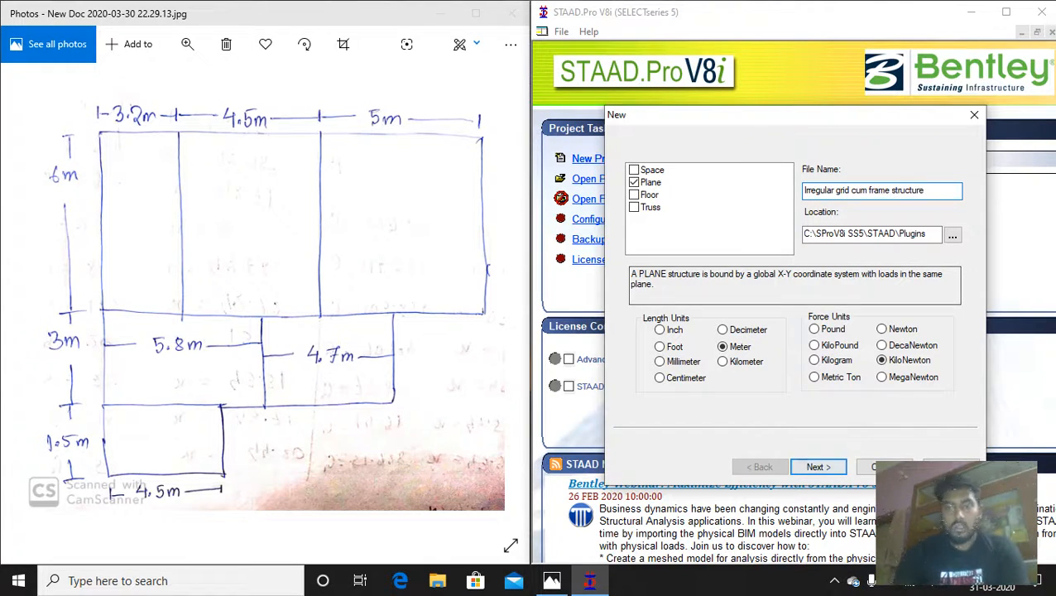
{"action": "key", "text": "Return"}
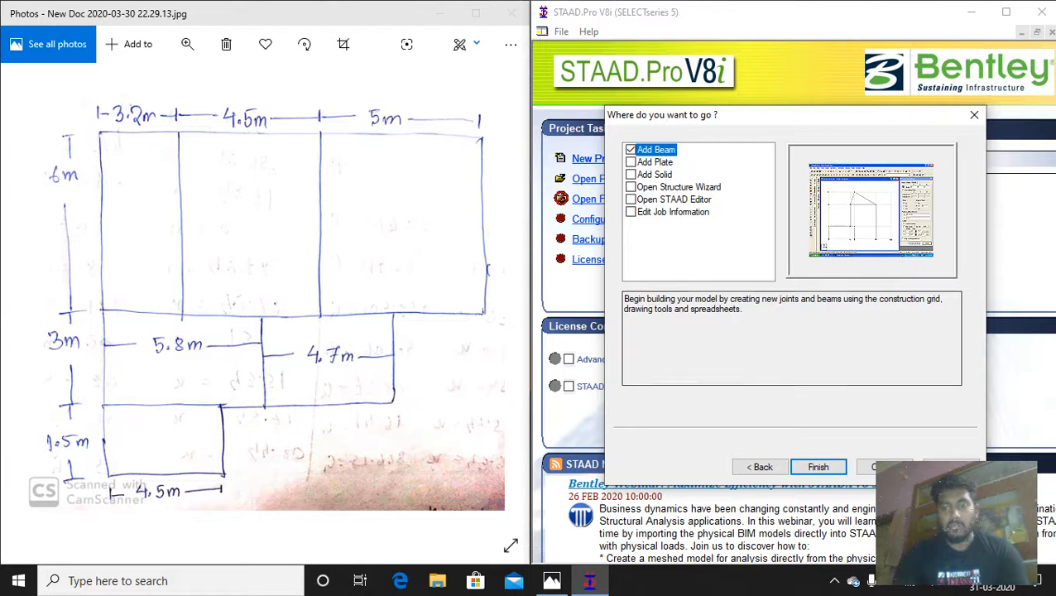
{"action": "left_click", "coordinate": [818, 466]}
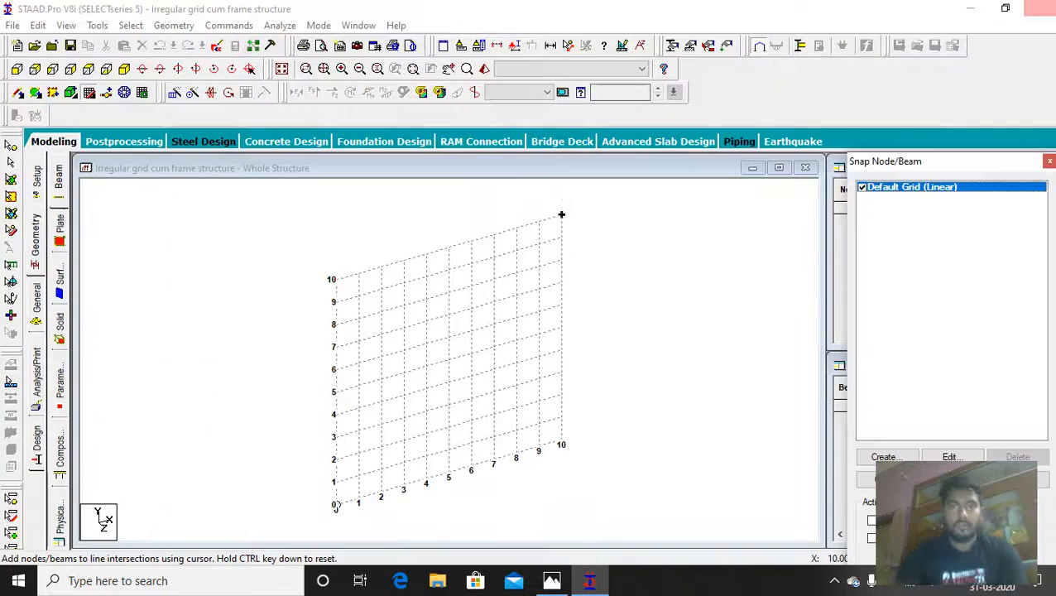
Fit the STAAD.Pro window beside the plan sketch and move the Snap Node/Beam dialog off the grid.
{"action": "left_click", "coordinate": [1005, 8]}
{"action": "left_click_drag", "start_coordinate": [420, 39], "coordinate": [1052, 140]}
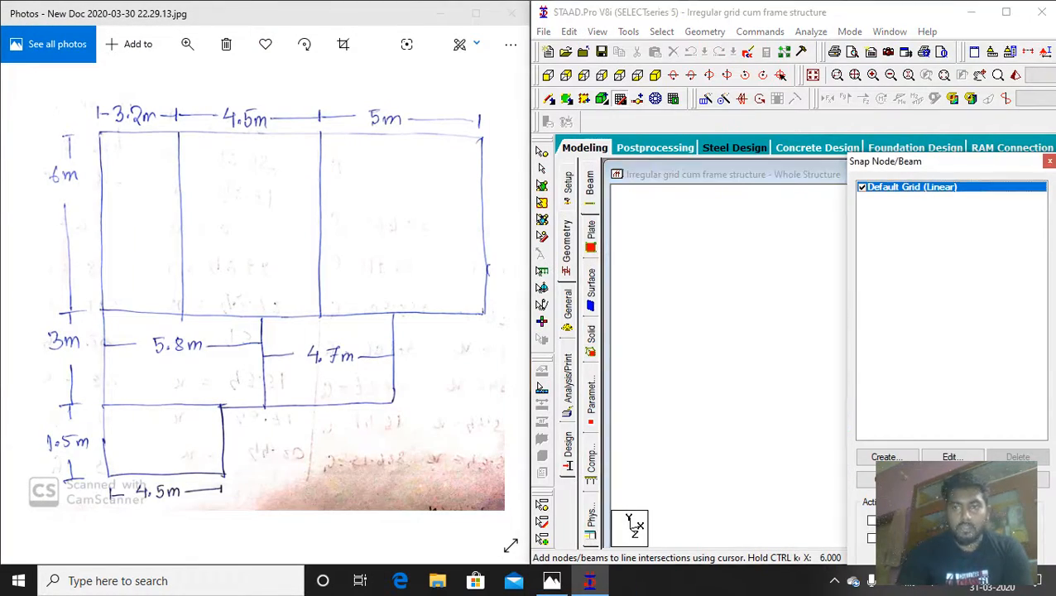
{"action": "left_click_drag", "start_coordinate": [991, 164], "coordinate": [1000, 358]}
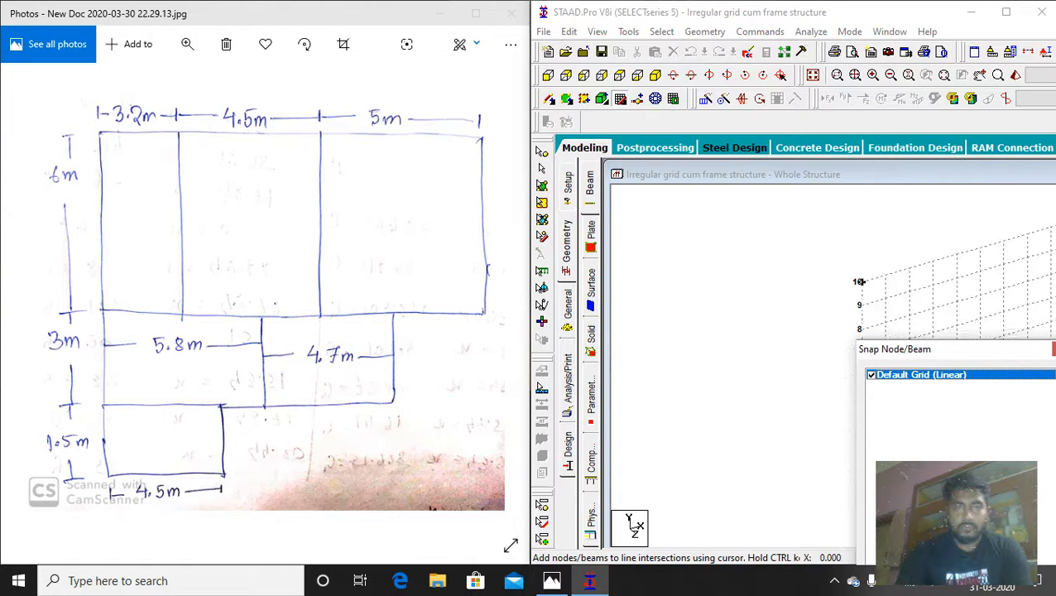
Switch to Photos and mark the plan's horizontal spans and full left edge with pen lines.
{"action": "key", "text": "alt+Tab"}
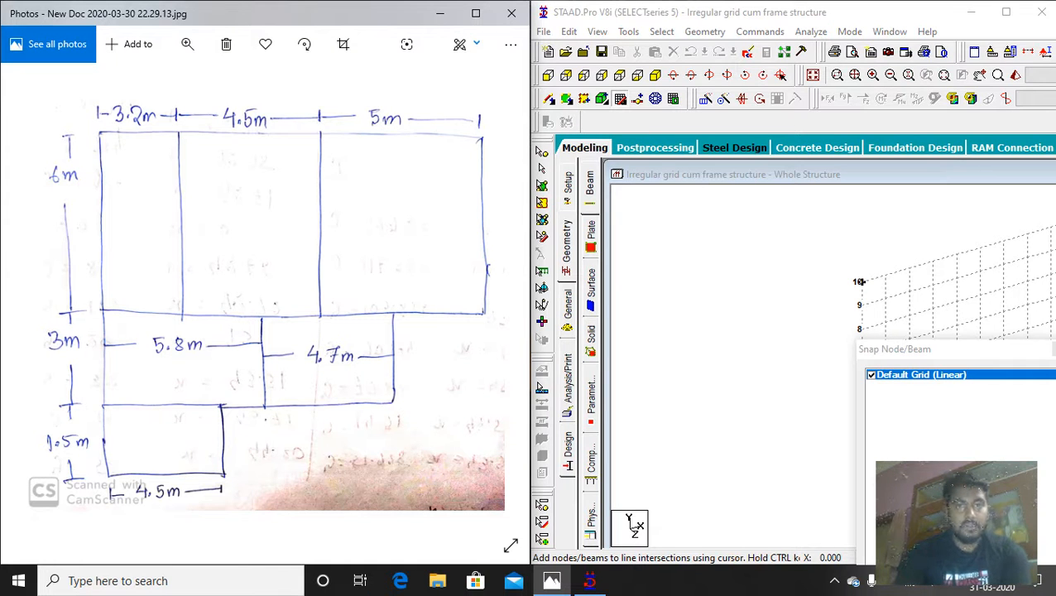
{"action": "left_click", "coordinate": [459, 44]}
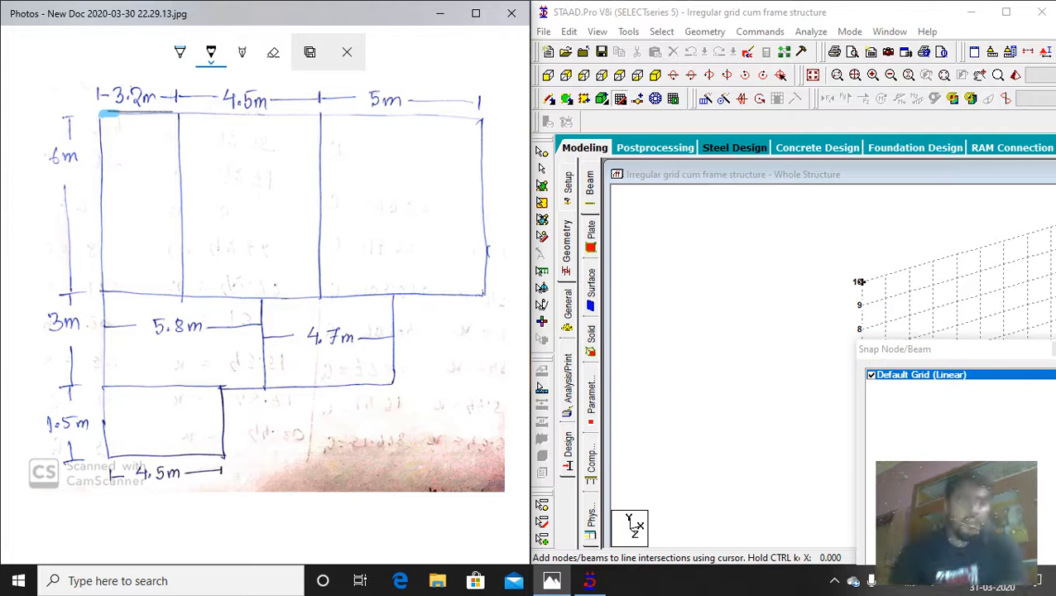
{"action": "left_click_drag", "start_coordinate": [103, 114], "coordinate": [481, 123]}
{"action": "mouse_move", "coordinate": [122, 114]}
{"action": "left_mouse_down"}
{"action": "mouse_move", "coordinate": [116, 457]}
{"action": "mouse_move", "coordinate": [122, 445]}
{"action": "mouse_move", "coordinate": [224, 431]}
{"action": "left_mouse_up"}
{"action": "left_click_drag", "start_coordinate": [97, 351], "coordinate": [383, 365]}
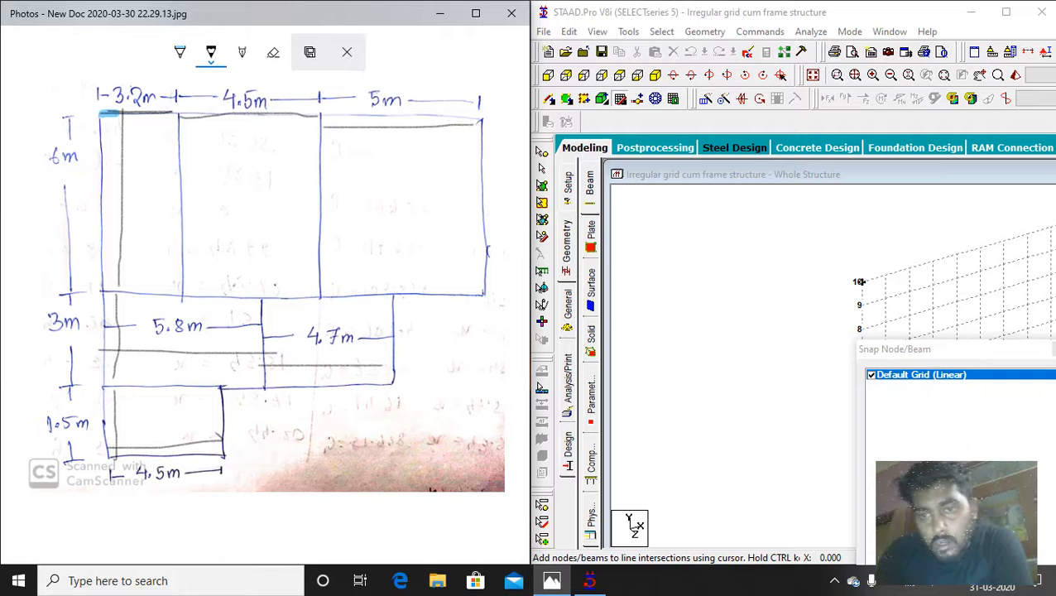
Maximize the STAAD.Pro window and open the Default Grid (Linear) settings for editing.
{"action": "scroll", "coordinate": [862, 281], "scroll_direction": "down", "scroll_amount": 1}
{"action": "scroll", "coordinate": [862, 281], "scroll_direction": "up", "scroll_amount": 2}
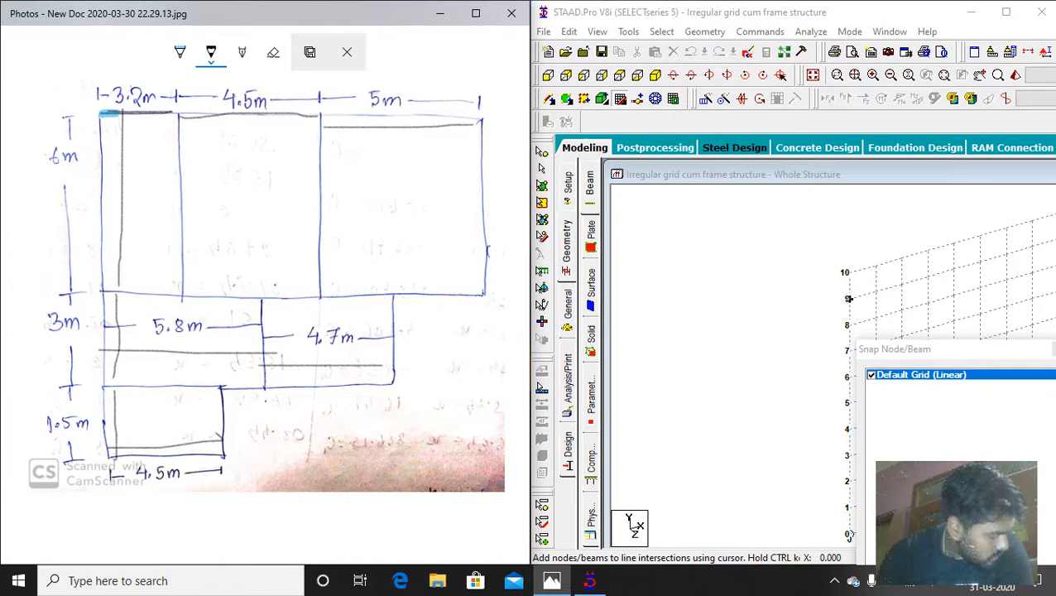
{"action": "scroll", "coordinate": [900, 309], "scroll_direction": "up", "scroll_amount": 2}
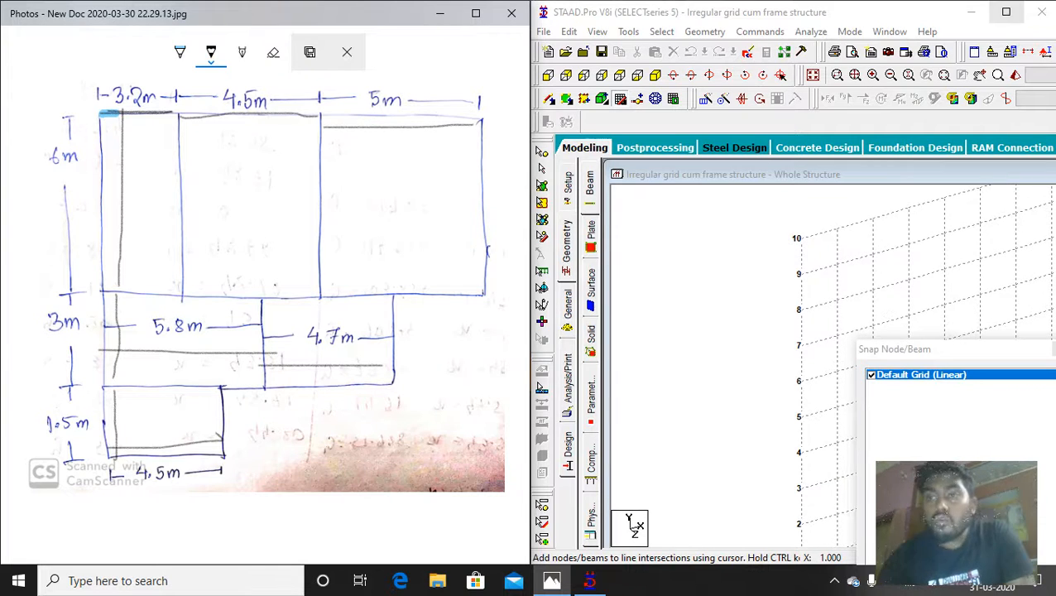
{"action": "left_click", "coordinate": [1006, 12]}
{"action": "scroll", "coordinate": [520, 266], "scroll_direction": "down", "scroll_amount": 3}
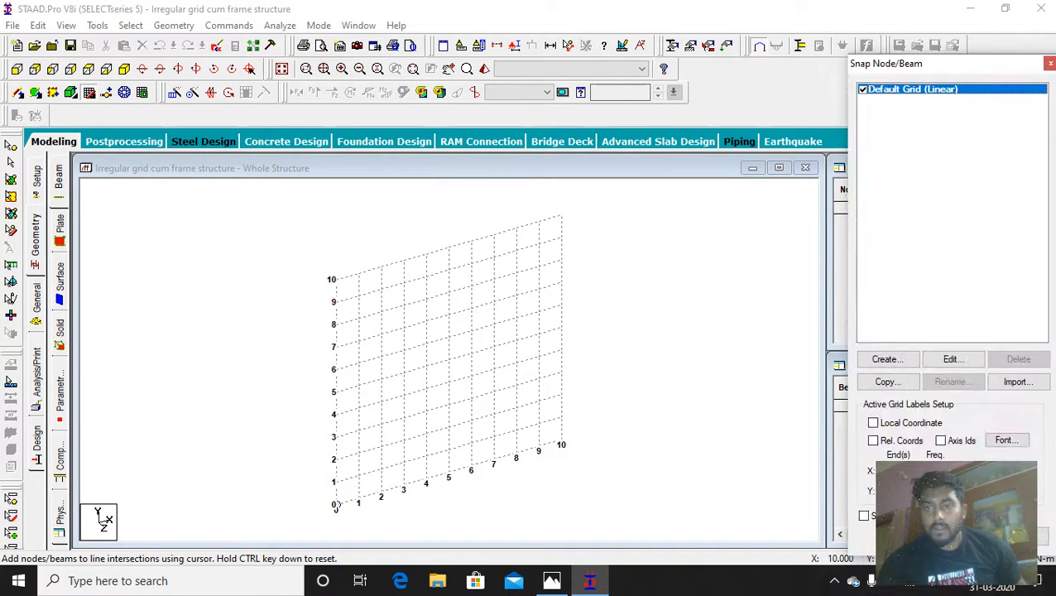
{"action": "left_click", "coordinate": [952, 359]}
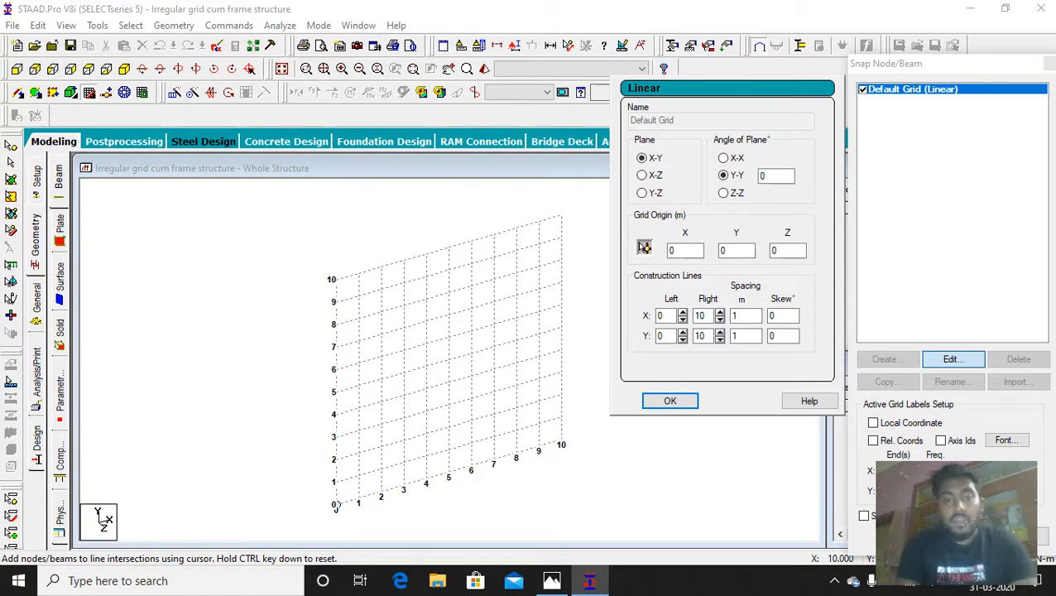
Switch to Photos and draw arrows across the plan, labelling the overall width 12.7 and the overall height 10.5.
{"action": "left_click", "coordinate": [552, 580]}
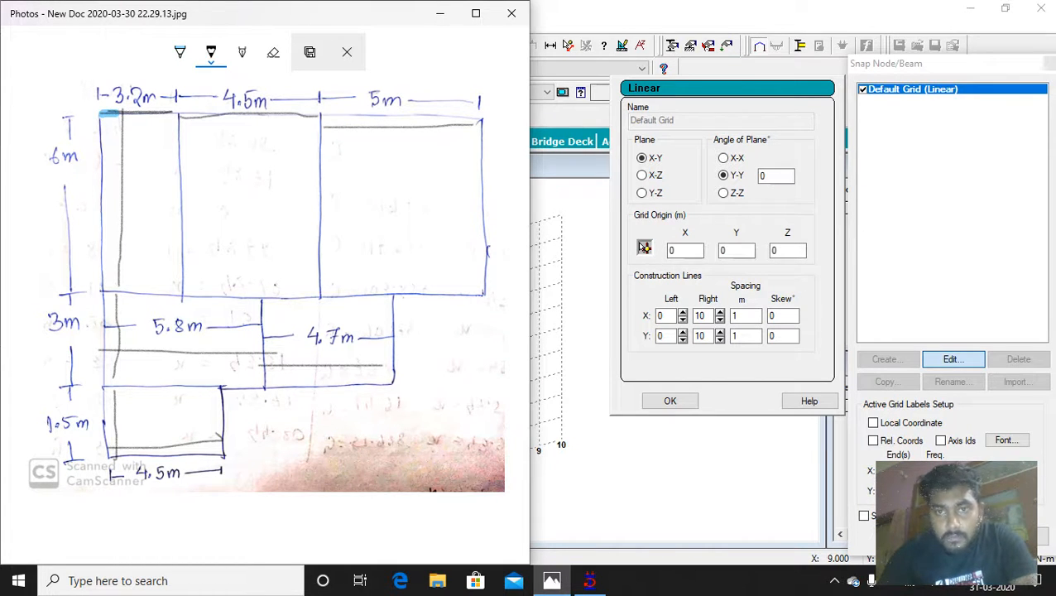
{"action": "left_click", "coordinate": [539, 334]}
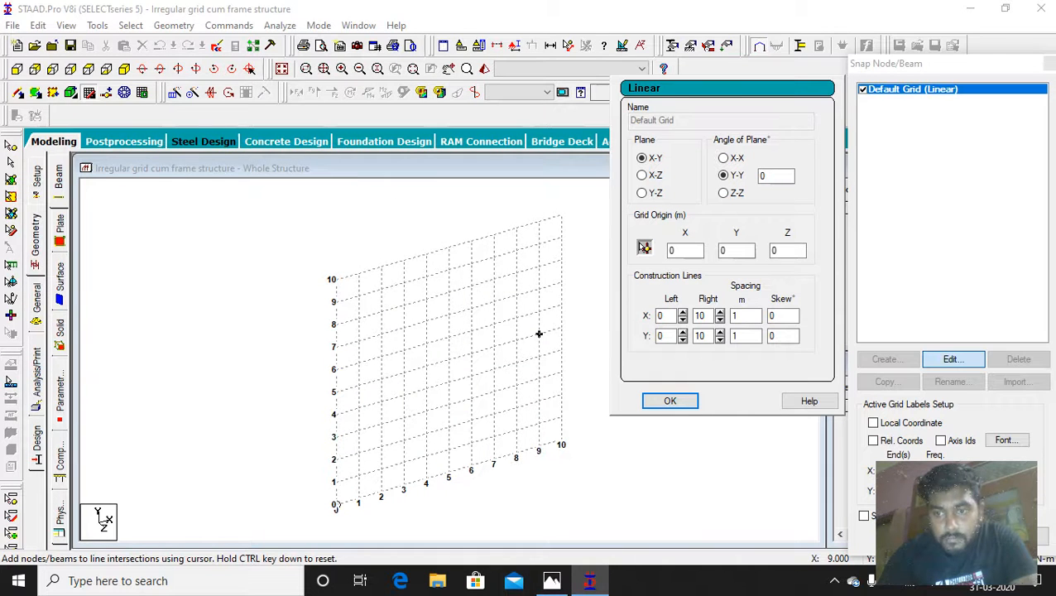
{"action": "left_click", "coordinate": [551, 581]}
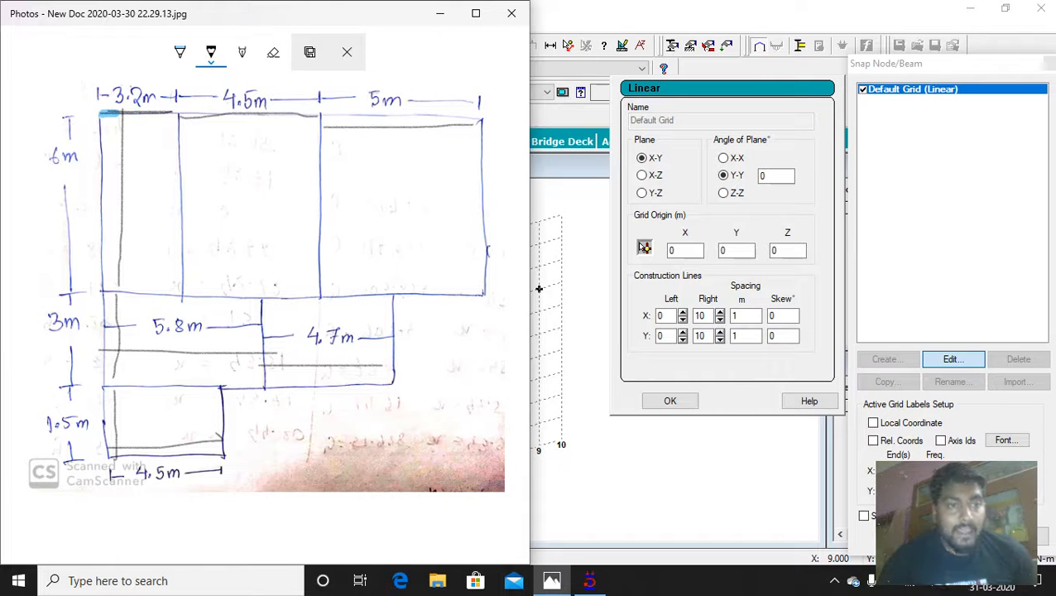
{"action": "mouse_move", "coordinate": [101, 194]}
{"action": "left_mouse_down"}
{"action": "mouse_move", "coordinate": [499, 203]}
{"action": "mouse_move", "coordinate": [447, 221]}
{"action": "left_mouse_up"}
{"action": "left_click_drag", "start_coordinate": [108, 197], "coordinate": [156, 230]}
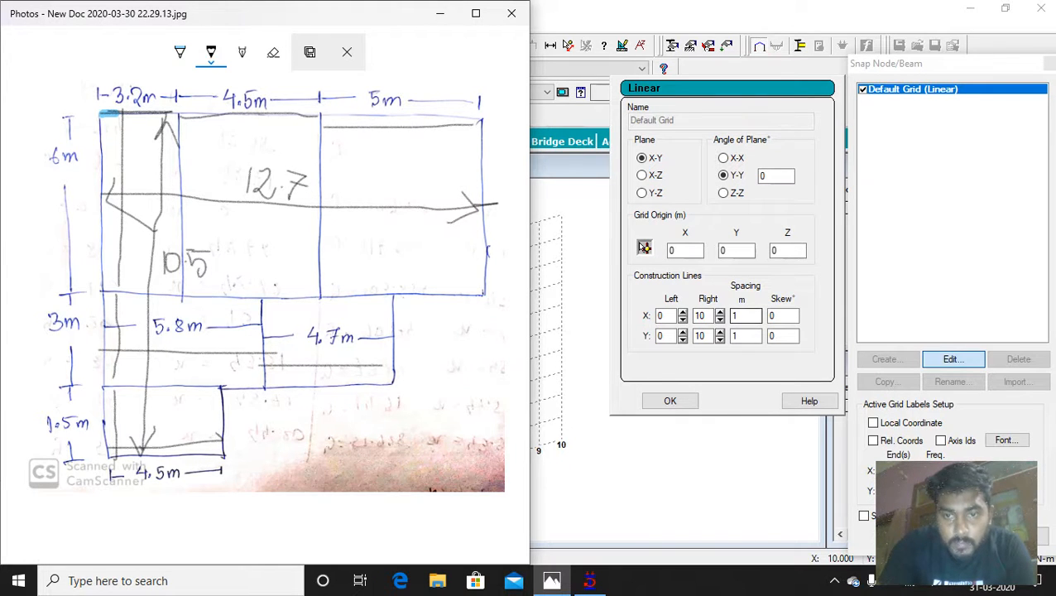
Switch to STAAD.Pro and set the default grid's X construction line spacing to 0.1 m.
{"action": "key", "text": "alt+Tab"}
{"action": "type", "text": ".1"}
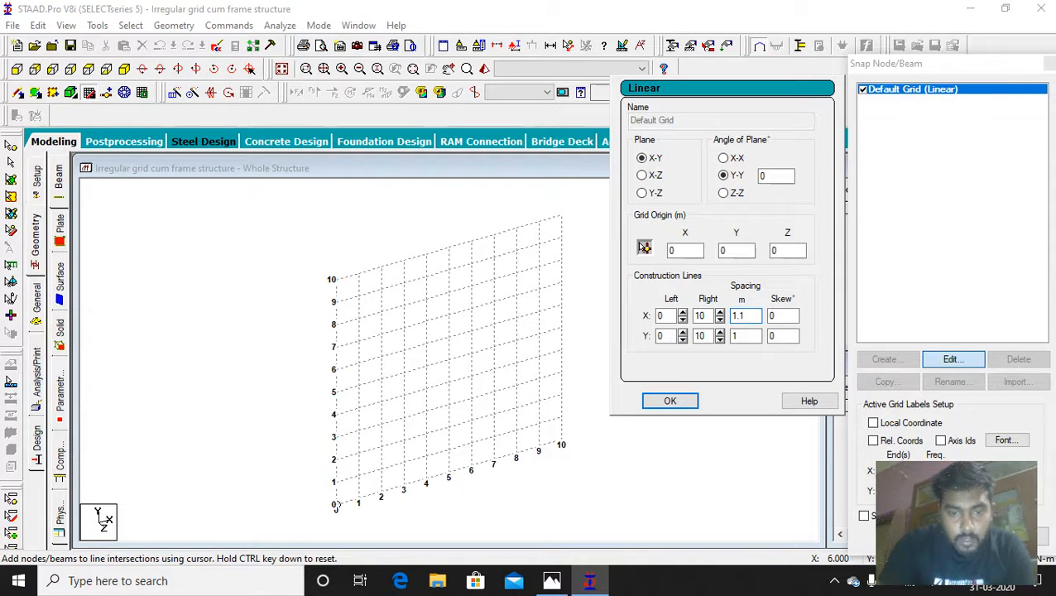
{"action": "key", "text": "alt+Tab"}
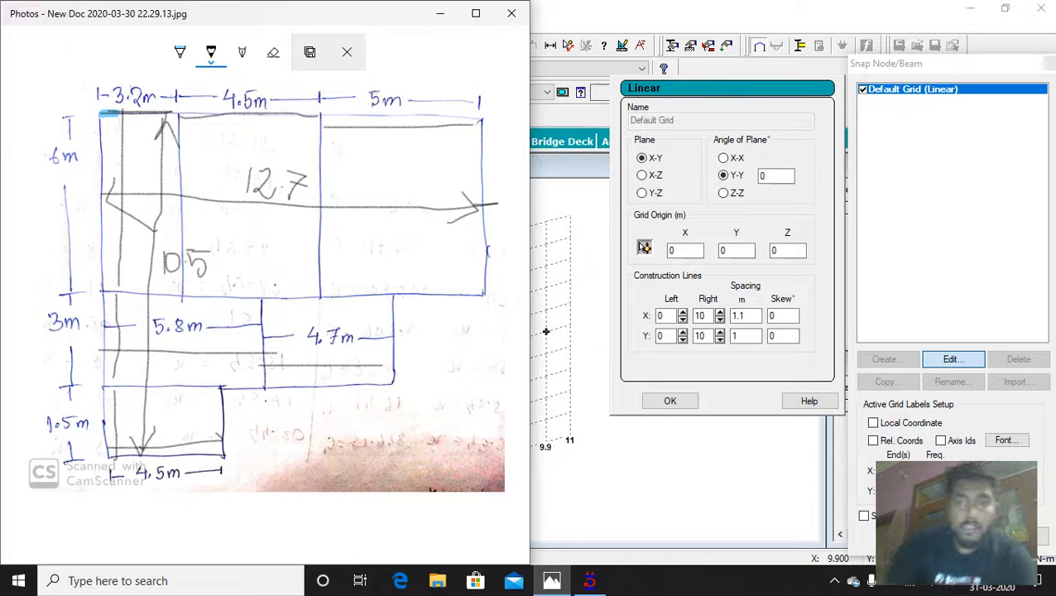
{"action": "key", "text": "alt+Tab"}
{"action": "type", "text": "0.1"}
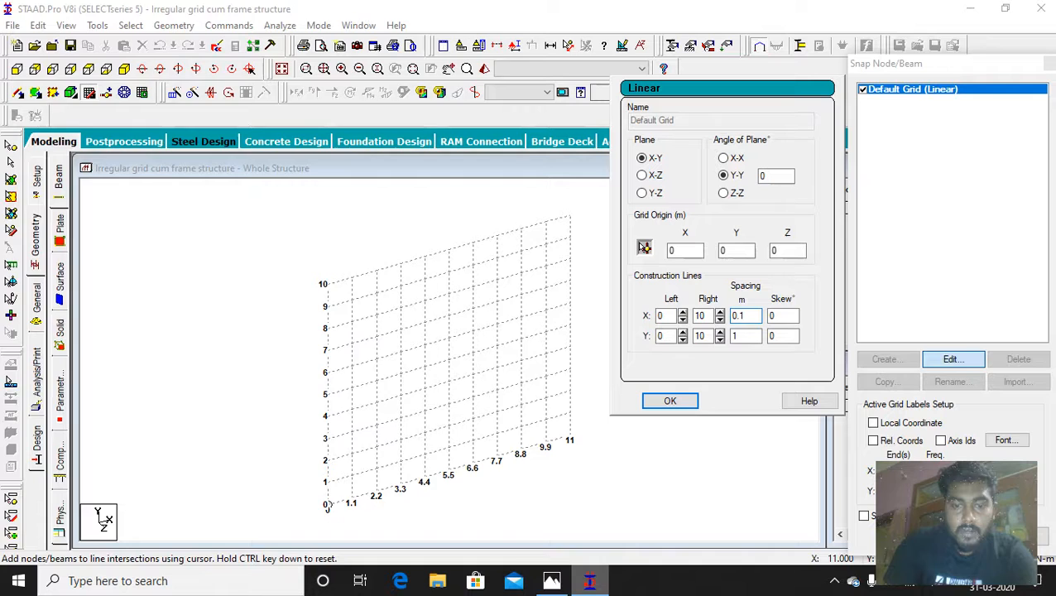
Check the overall width on the plan and try to set the grid's Right count of X construction lines to 127.
{"action": "key", "text": "alt+Tab"}
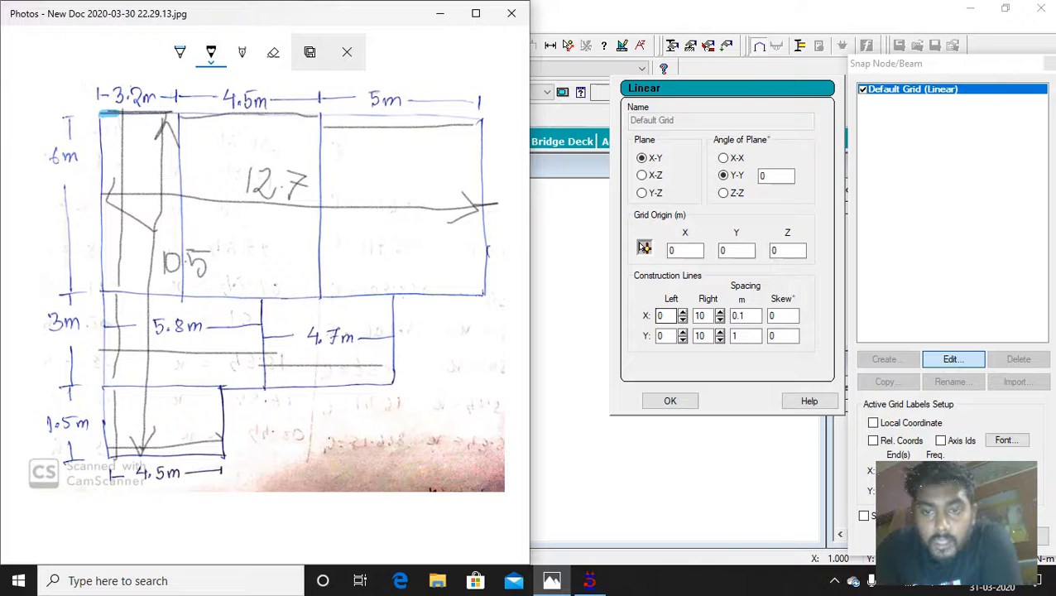
{"action": "double_click", "coordinate": [702, 315]}
{"action": "type", "text": "127"}
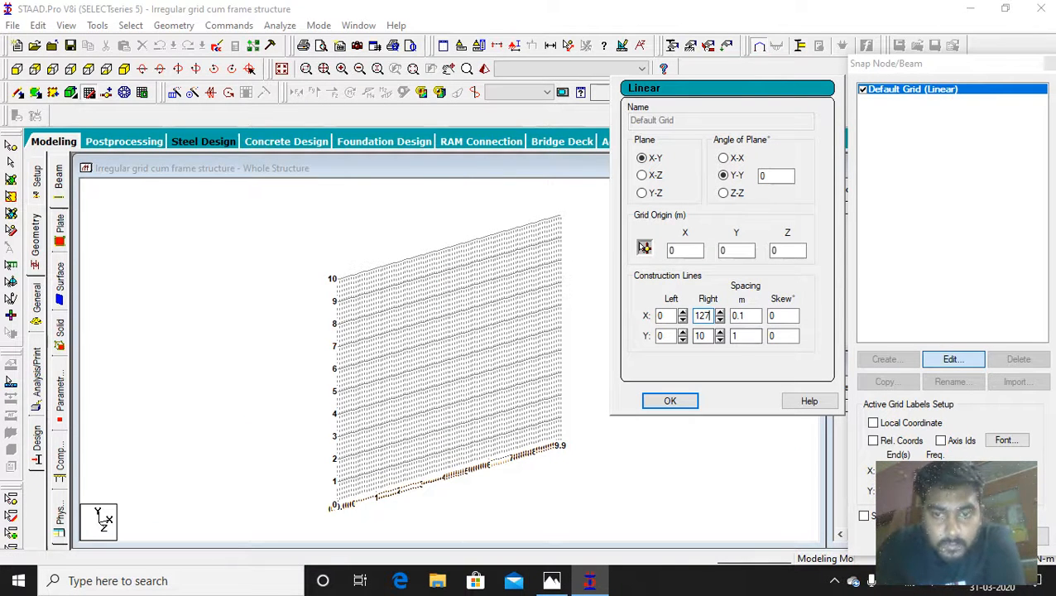
Check the plan in Photos and set the default grid's Y construction line spacing to 0.1 m in STAAD.Pro.
{"action": "left_click", "coordinate": [551, 579]}
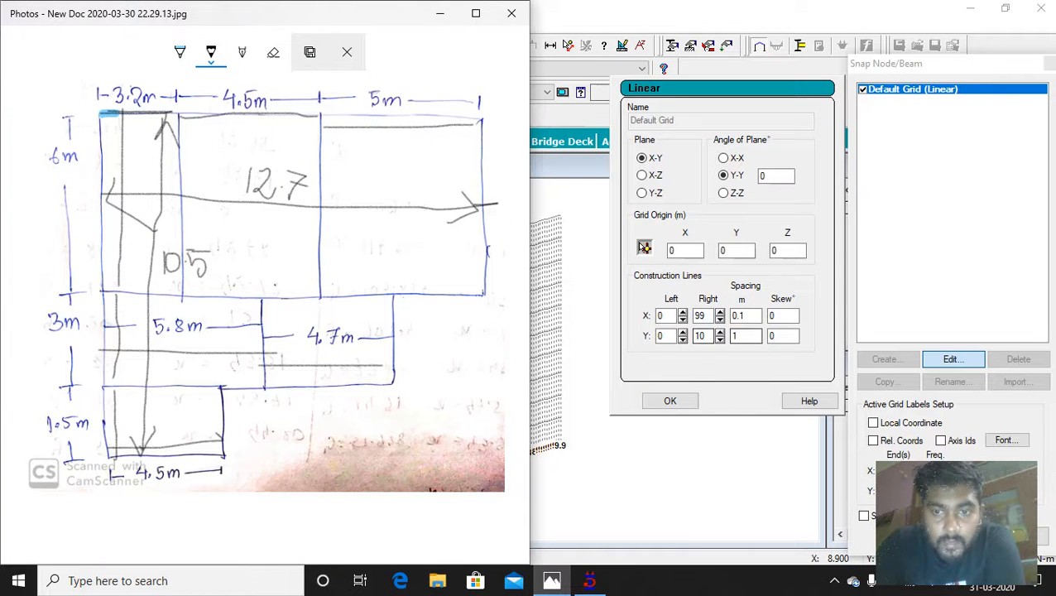
{"action": "double_click", "coordinate": [743, 335]}
{"action": "type", "text": "0.1"}
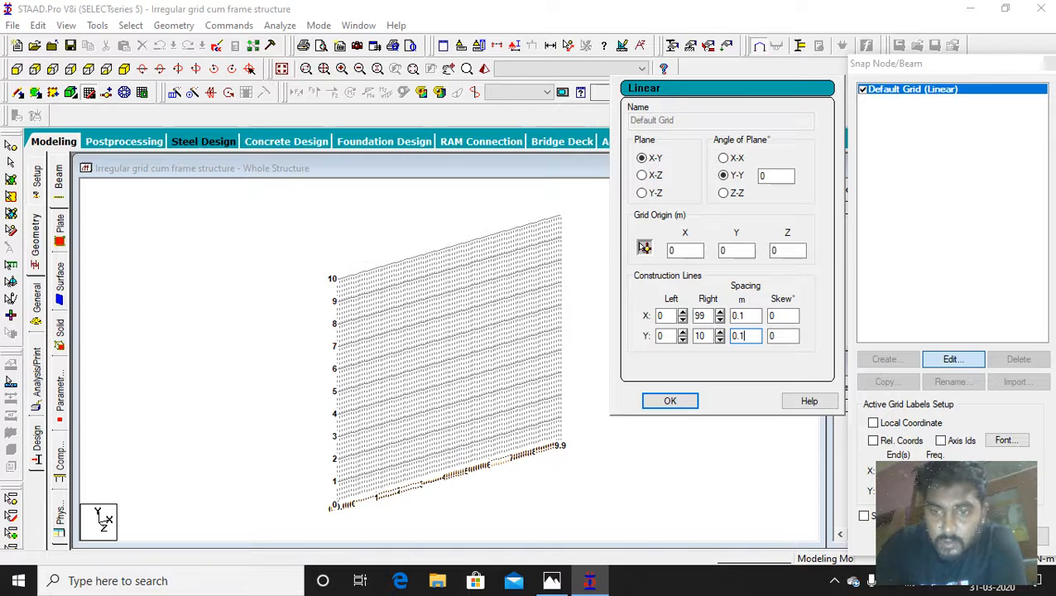
Check the overall height on the plan, try to set the Right count of Y construction lines to 10.5, and apply the grid settings.
{"action": "double_click", "coordinate": [701, 336]}
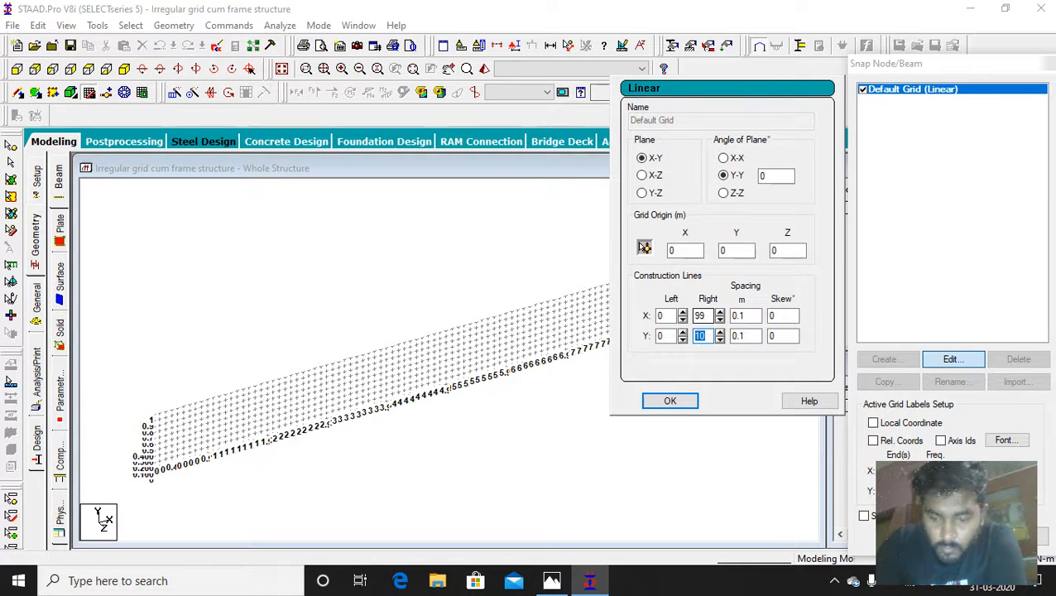
{"action": "left_click", "coordinate": [552, 581]}
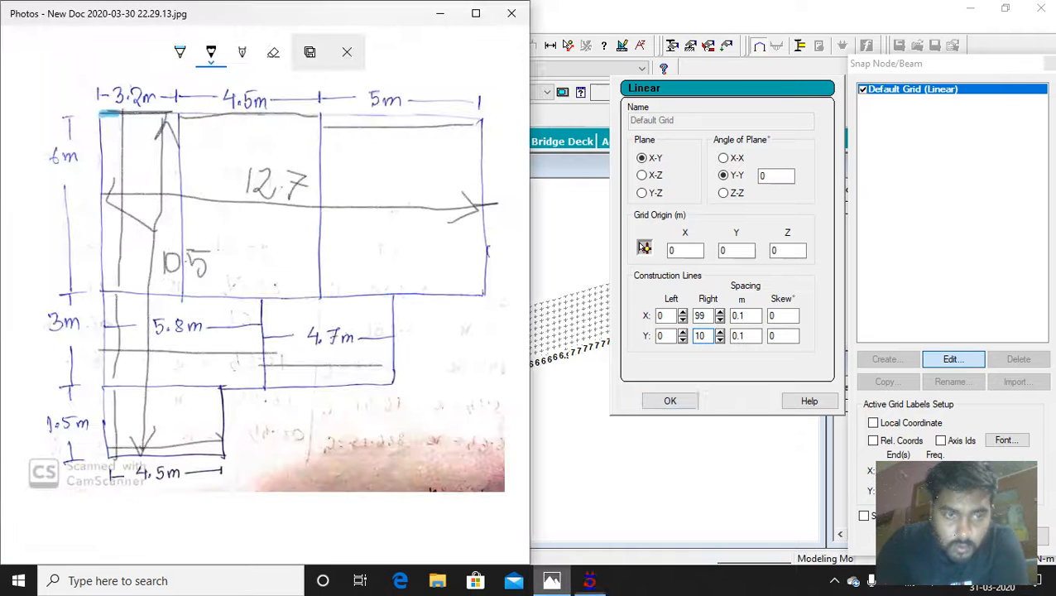
{"action": "left_click", "coordinate": [551, 580]}
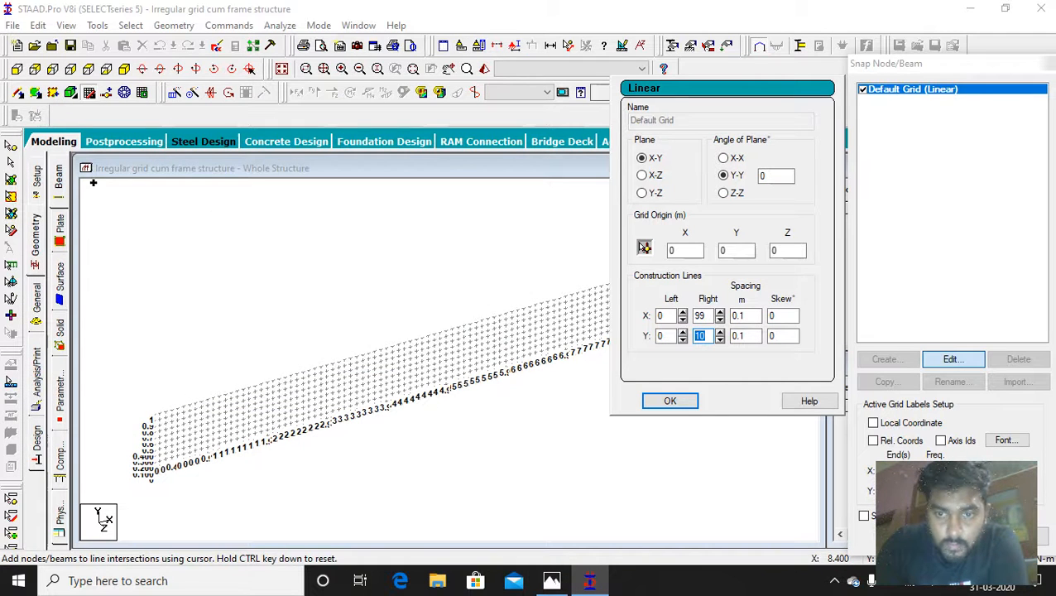
{"action": "type", "text": "10.5"}
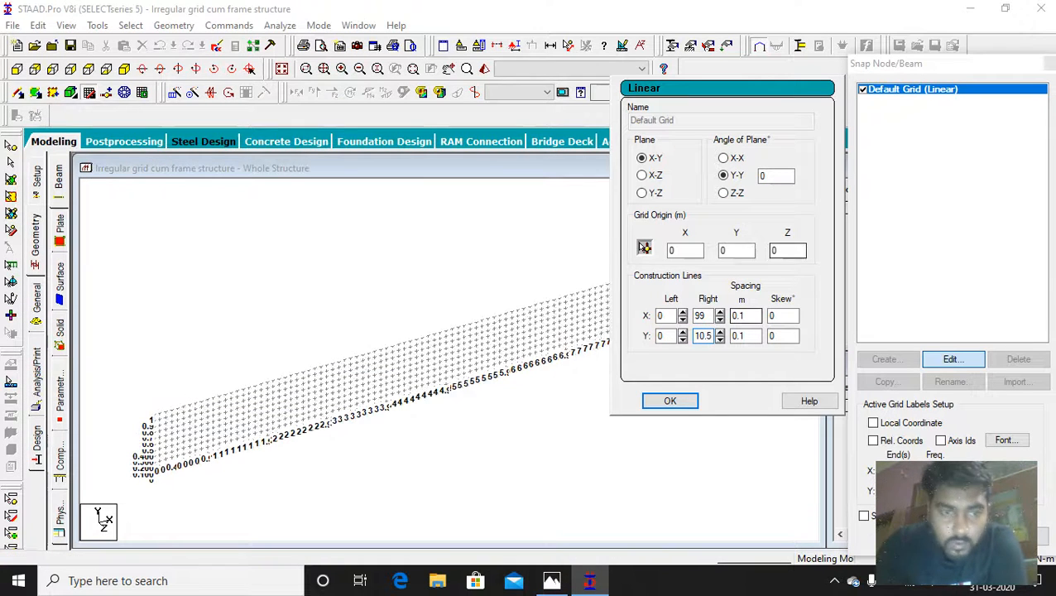
{"action": "left_click", "coordinate": [670, 401]}
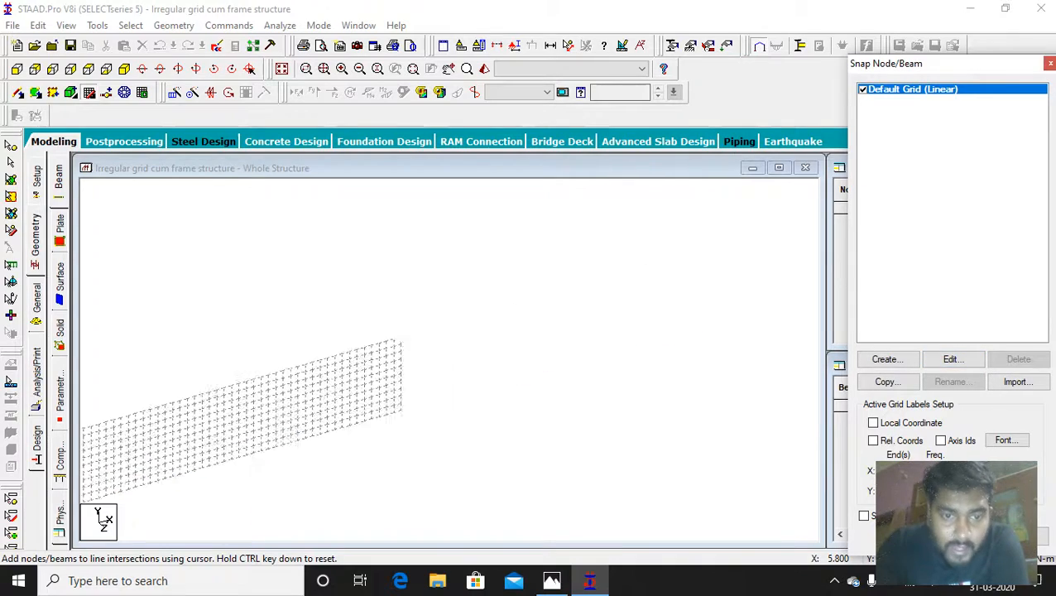
{"action": "scroll", "coordinate": [526, 338], "scroll_direction": "up", "scroll_amount": 5}
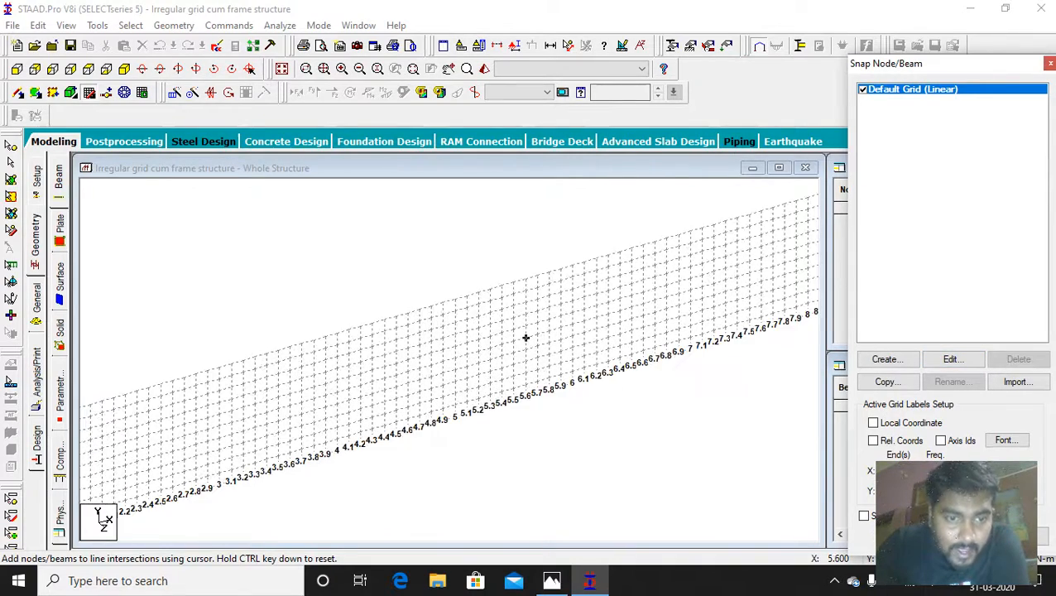
Review the hand-drawn plan in Photos, then switch to STAAD.Pro and start a new structure of type Plane.
{"action": "left_click", "coordinate": [551, 580]}
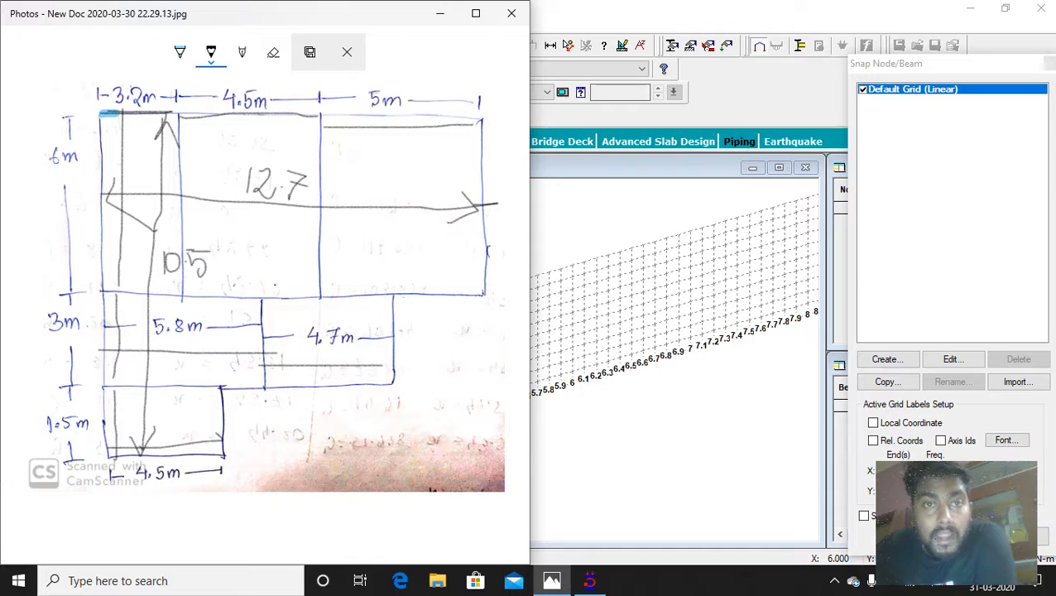
{"action": "left_click", "coordinate": [441, 13]}
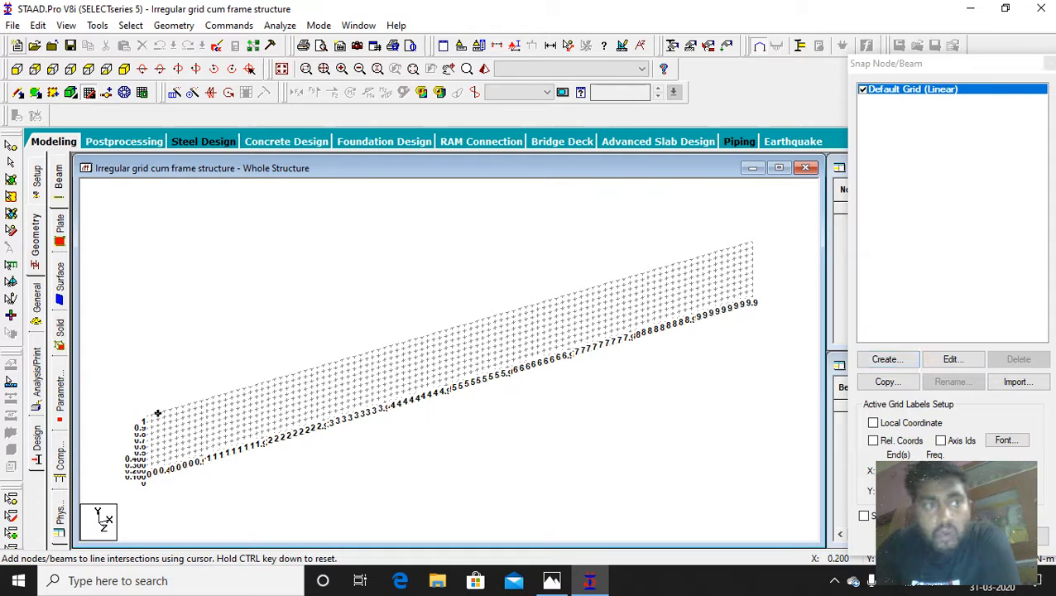
{"action": "key", "text": "alt+f"}
{"action": "key", "text": "Return"}
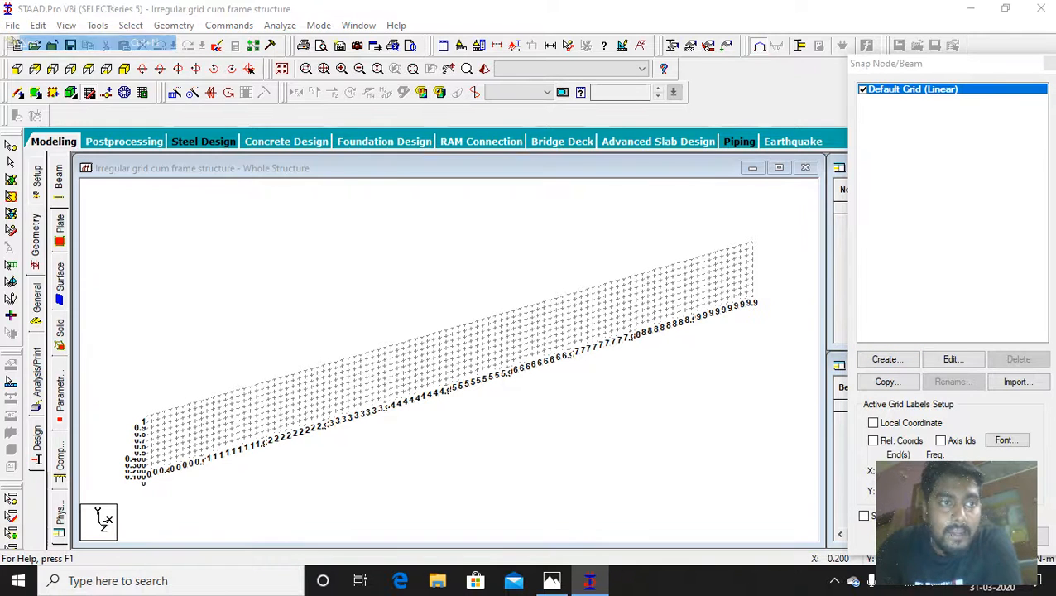
{"action": "key", "text": "Down"}
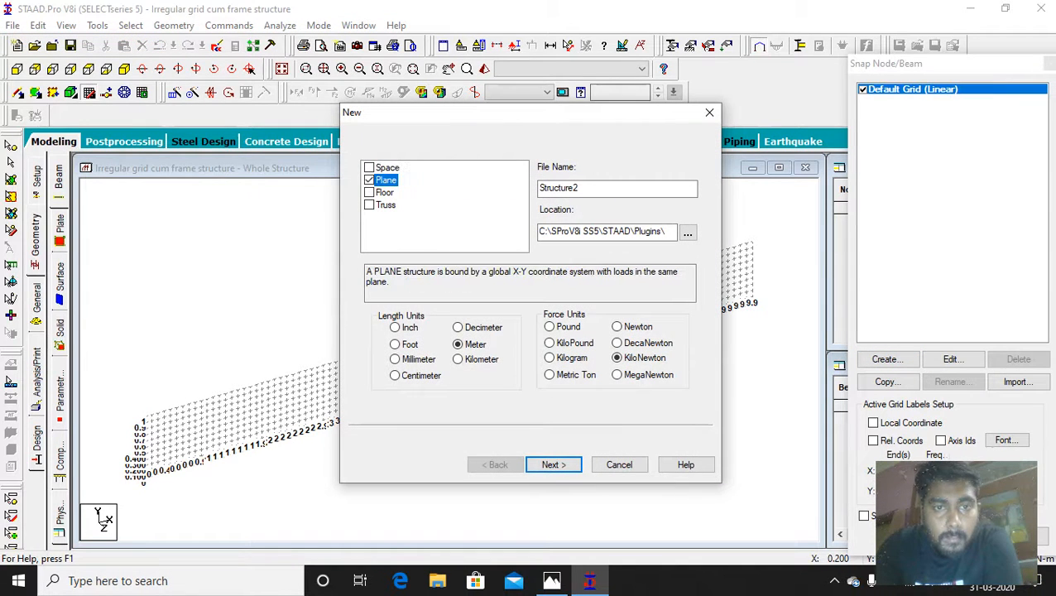
{"action": "key", "text": "Tab"}
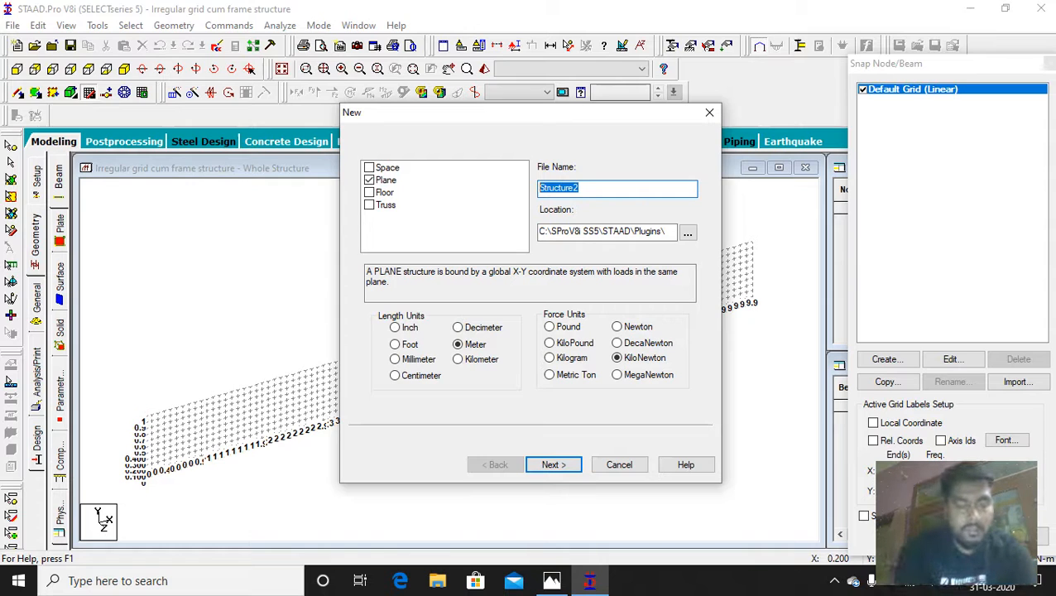
Name the new structure file "Irregular grid cum frame structure" and overwrite the existing file of that name.
{"action": "type", "text": "U"}
{"action": "key", "text": "BackSpace"}
{"action": "type", "text": "Irre"}
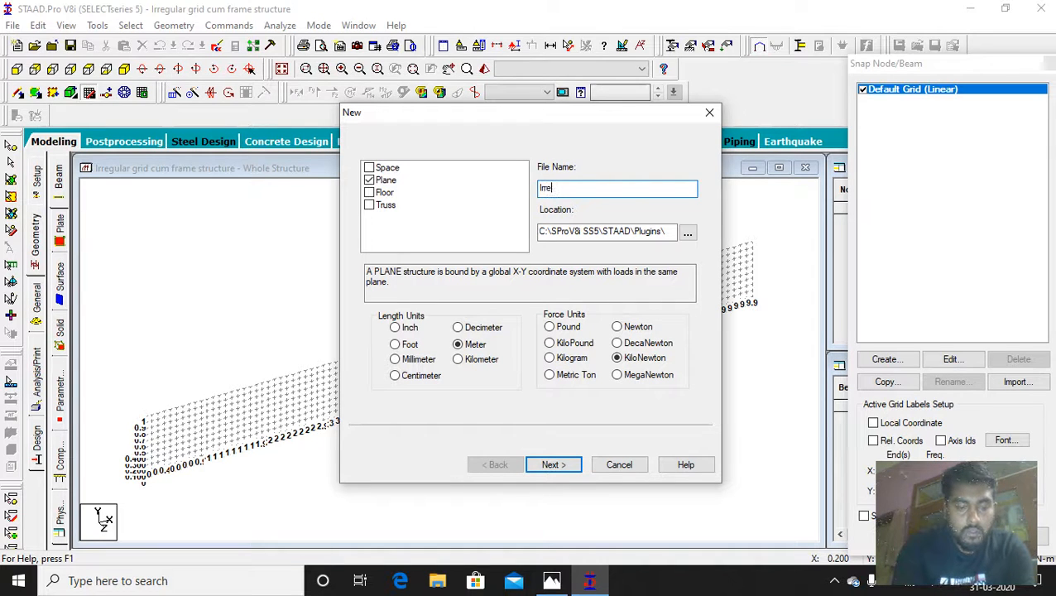
{"action": "type", "text": "gular grid a"}
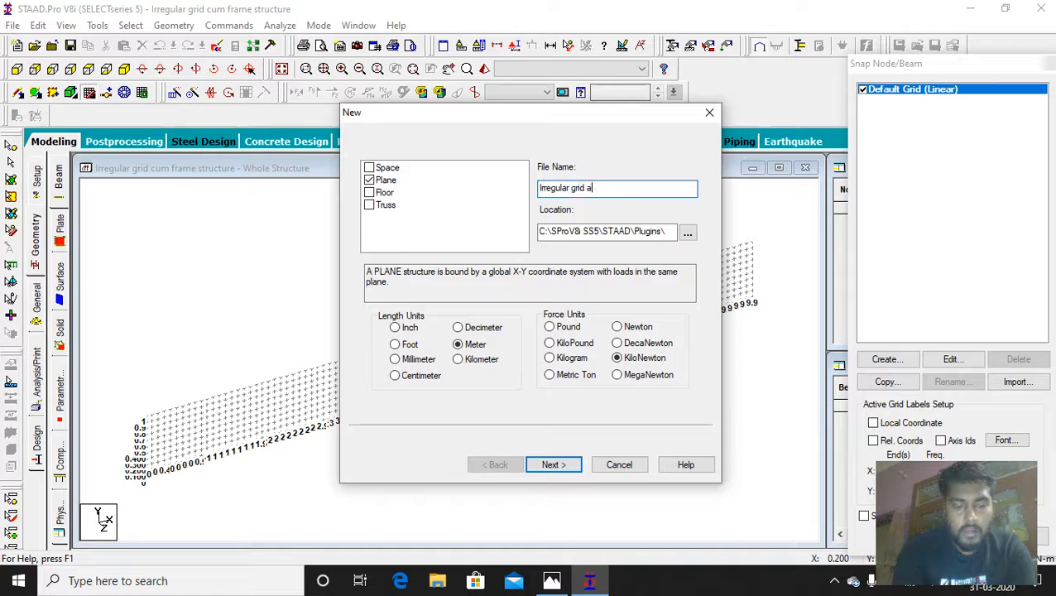
{"action": "key", "text": "BackSpace"}
{"action": "type", "text": "cu"}
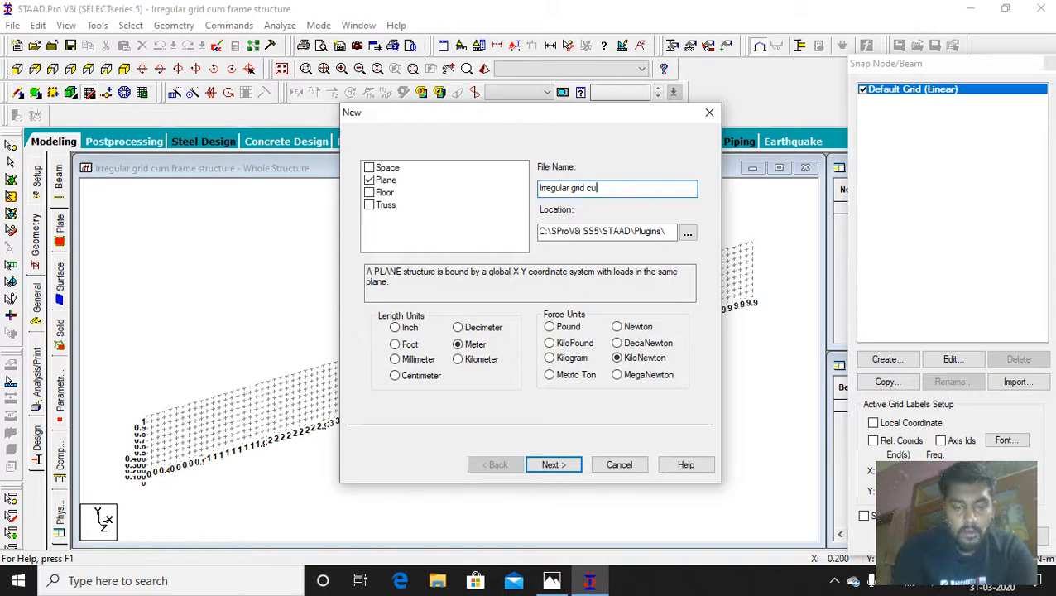
{"action": "type", "text": "m frame "}
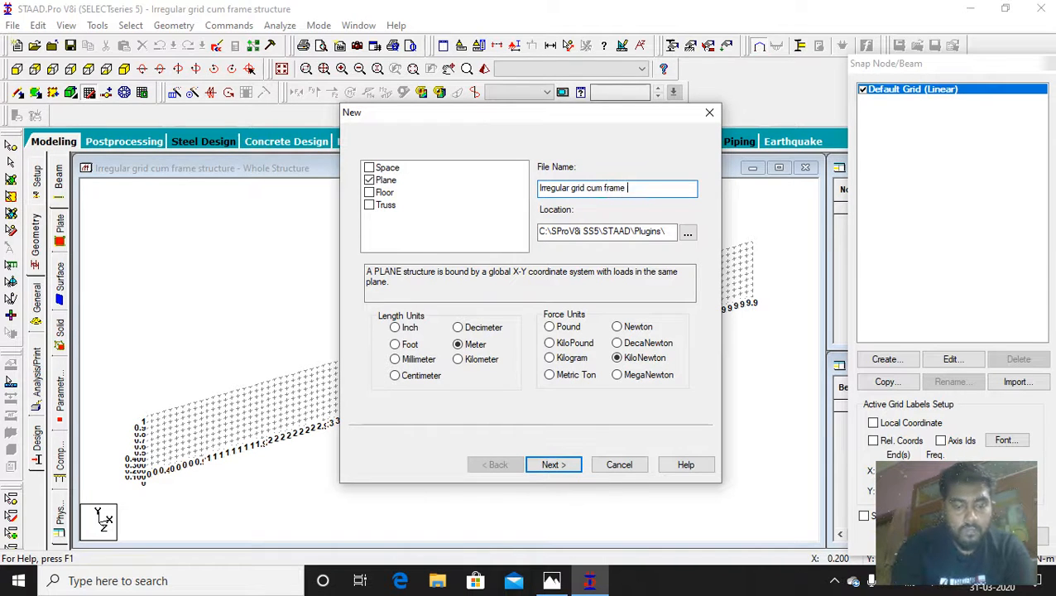
{"action": "type", "text": "structure"}
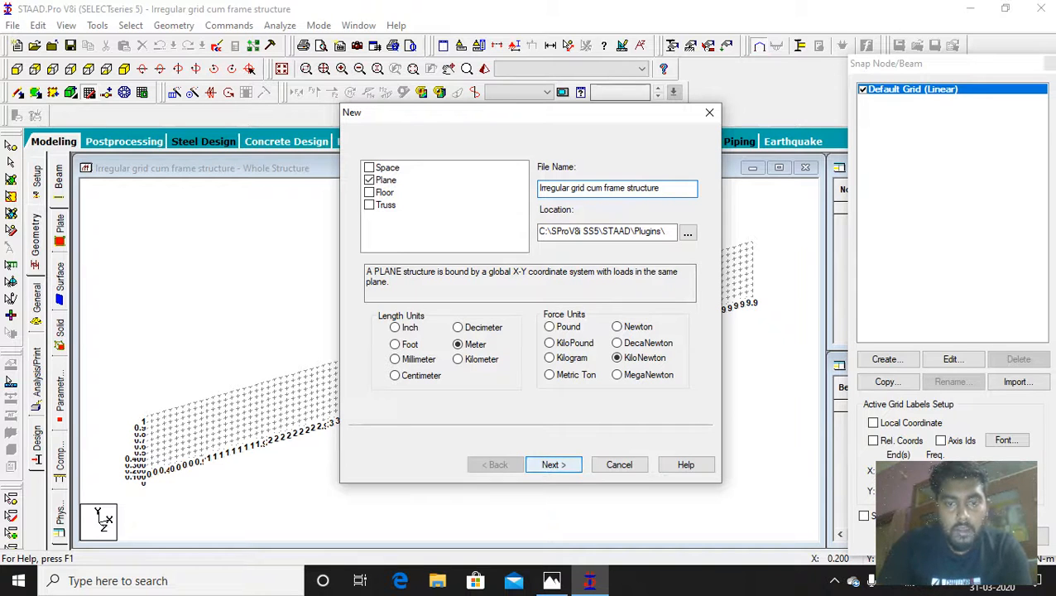
{"action": "key", "text": "Return"}
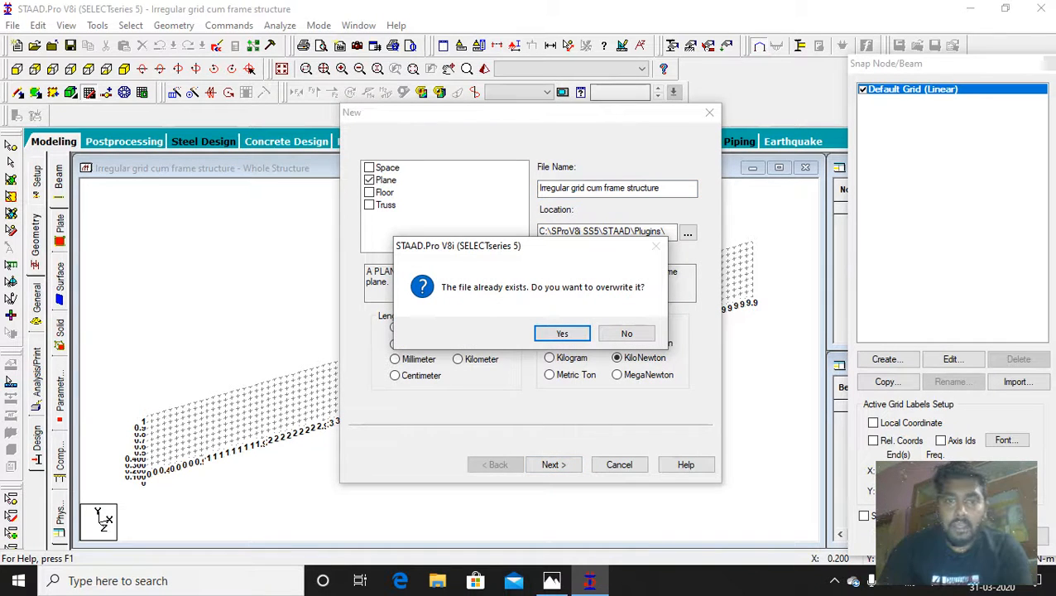
{"action": "key", "text": "Return"}
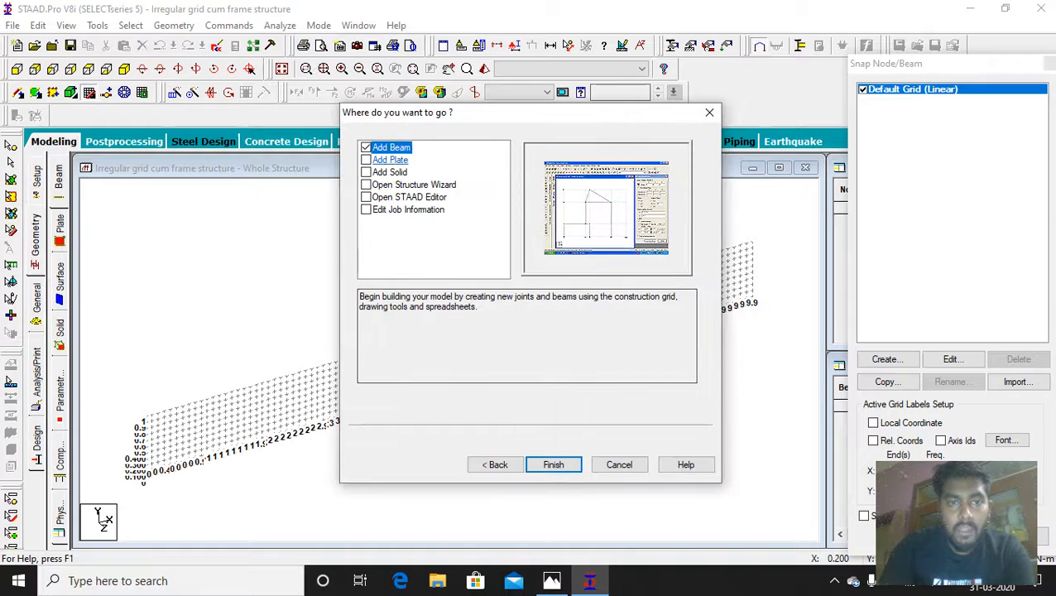
Choose Add Beam as the starting task and finish creating the new structure.
{"action": "left_click", "coordinate": [390, 159]}
{"action": "left_click", "coordinate": [391, 147]}
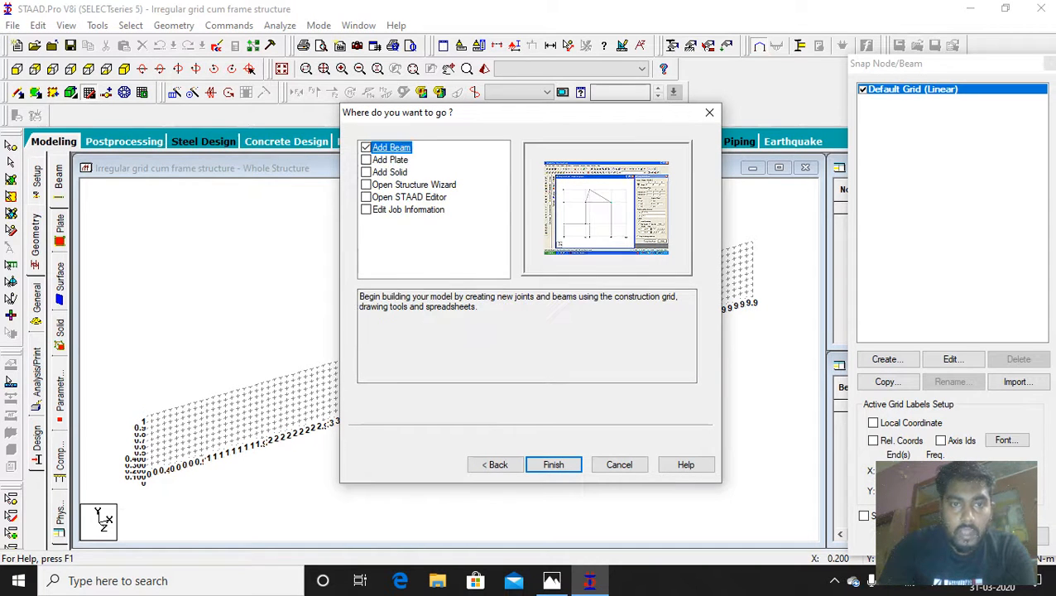
{"action": "left_click", "coordinate": [553, 464]}
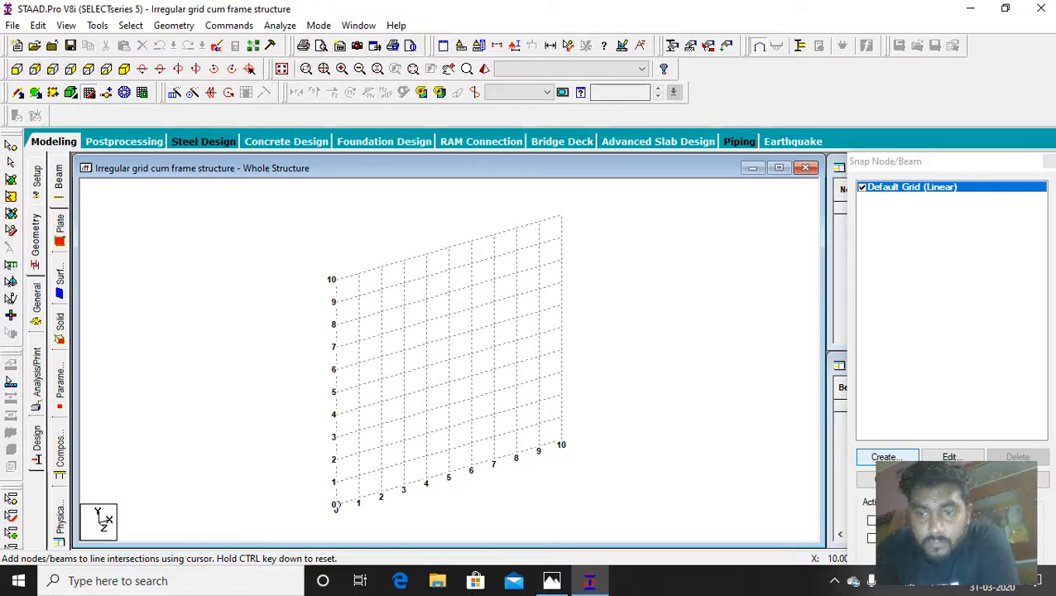
Start creating an additional snap grid of type Irregular.
{"action": "left_click", "coordinate": [887, 457]}
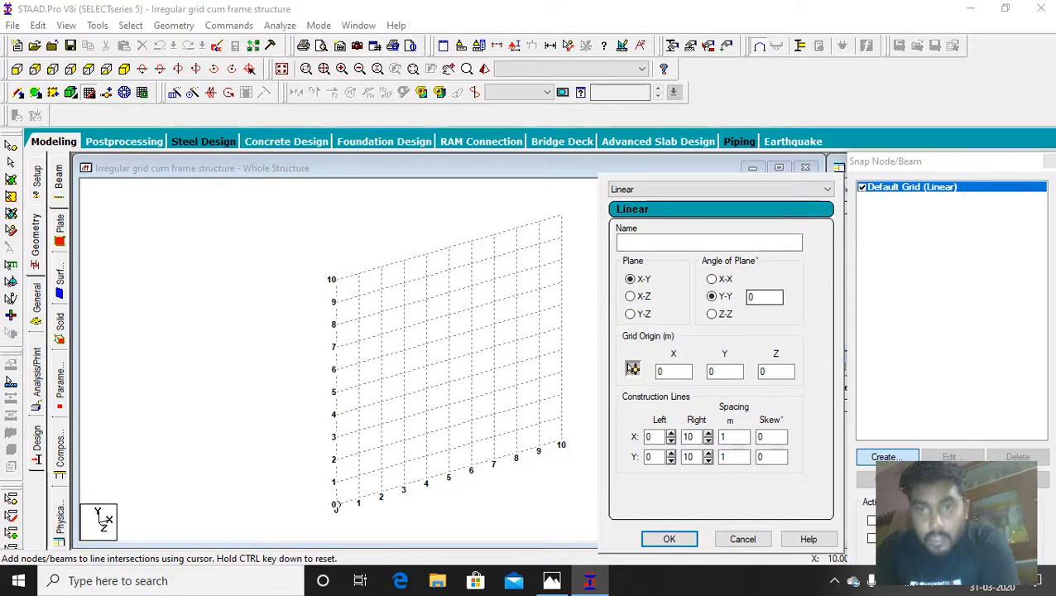
{"action": "left_click", "coordinate": [721, 188]}
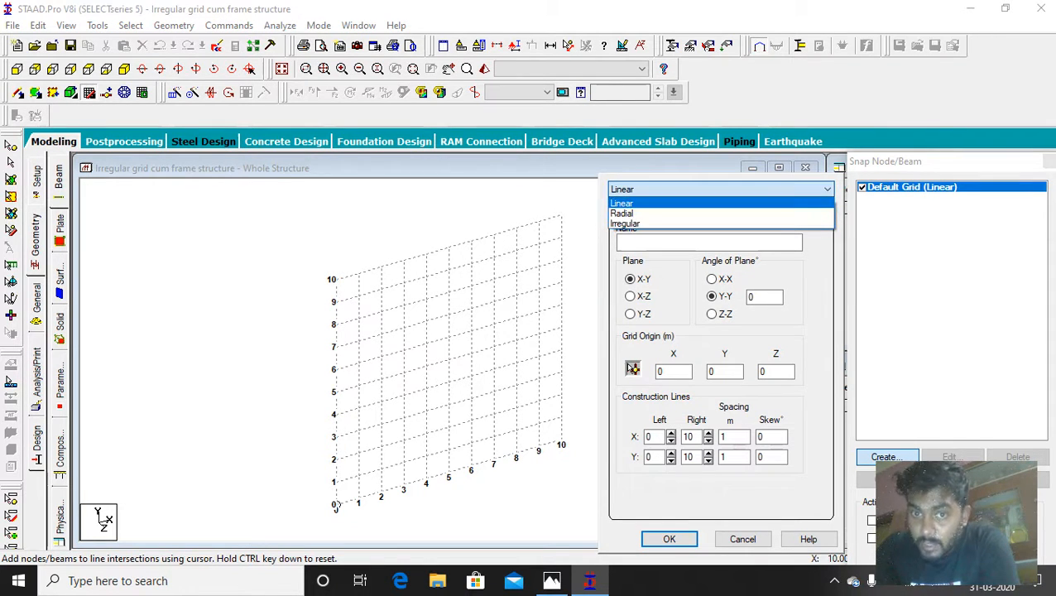
{"action": "left_click", "coordinate": [638, 224]}
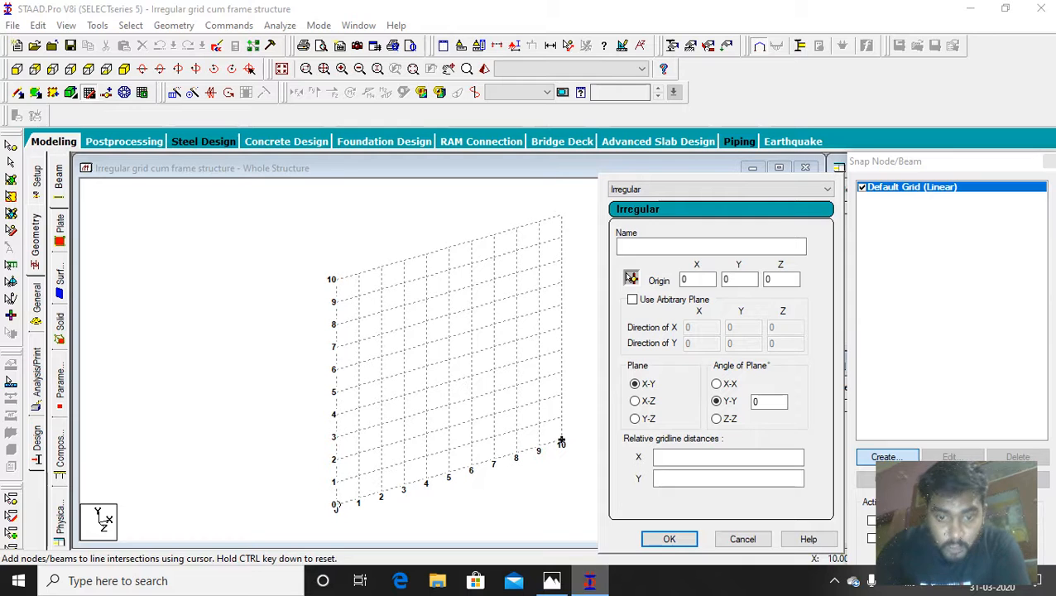
Switch to Photos and sketch a small two-storey 3D frame beside the lower part of the plan.
{"action": "left_click", "coordinate": [551, 581]}
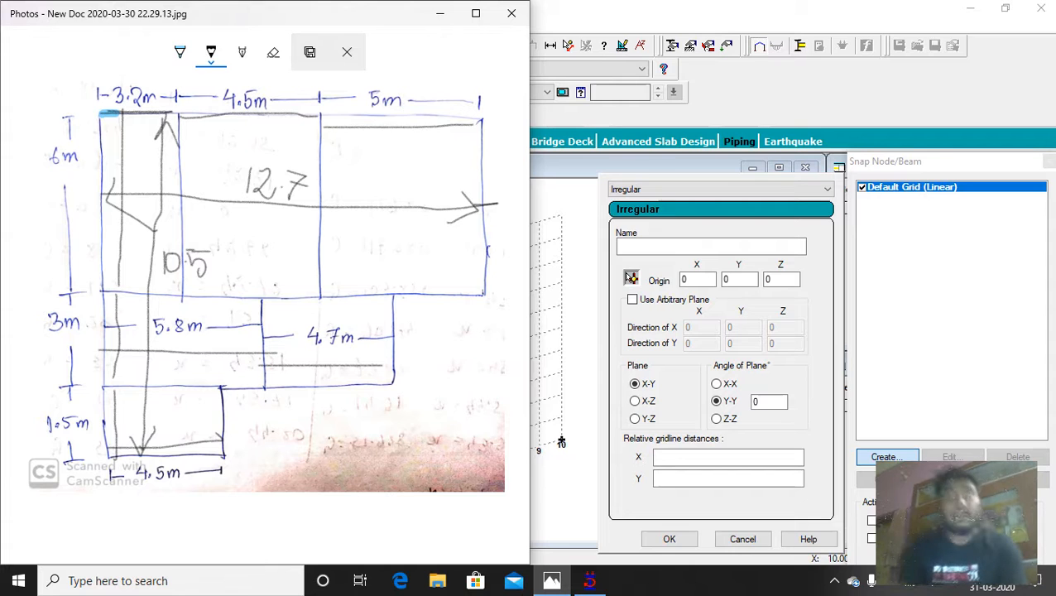
{"action": "mouse_move", "coordinate": [399, 389]}
{"action": "left_mouse_down"}
{"action": "mouse_move", "coordinate": [440, 414]}
{"action": "mouse_move", "coordinate": [477, 396]}
{"action": "mouse_move", "coordinate": [449, 411]}
{"action": "mouse_move", "coordinate": [433, 452]}
{"action": "left_mouse_up"}
{"action": "left_click_drag", "start_coordinate": [476, 407], "coordinate": [475, 451]}
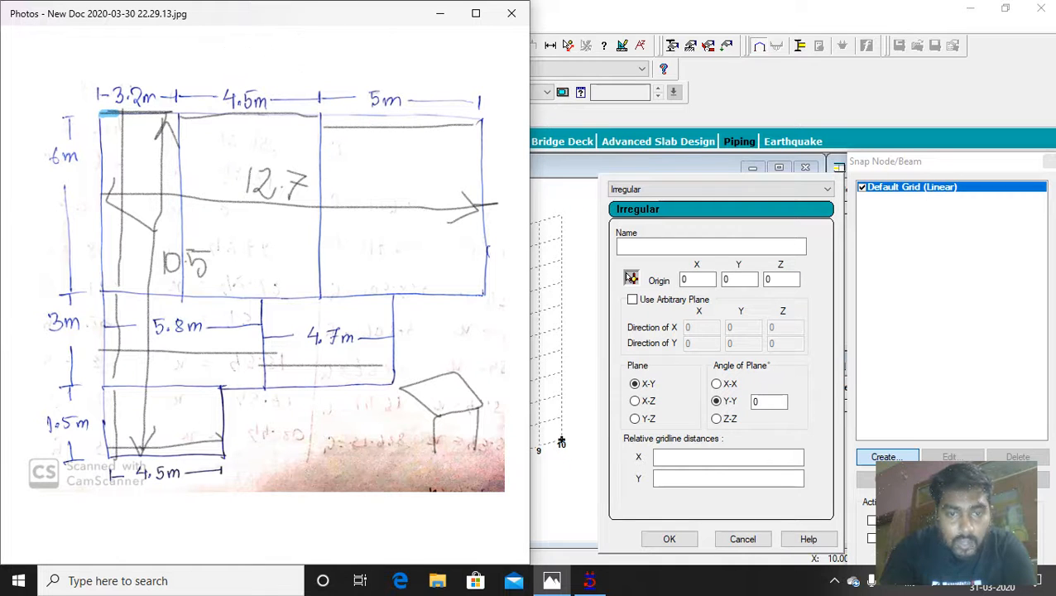
{"action": "mouse_move", "coordinate": [404, 389]}
{"action": "left_mouse_down"}
{"action": "mouse_move", "coordinate": [406, 437]}
{"action": "mouse_move", "coordinate": [473, 416]}
{"action": "mouse_move", "coordinate": [445, 407]}
{"action": "left_mouse_up"}
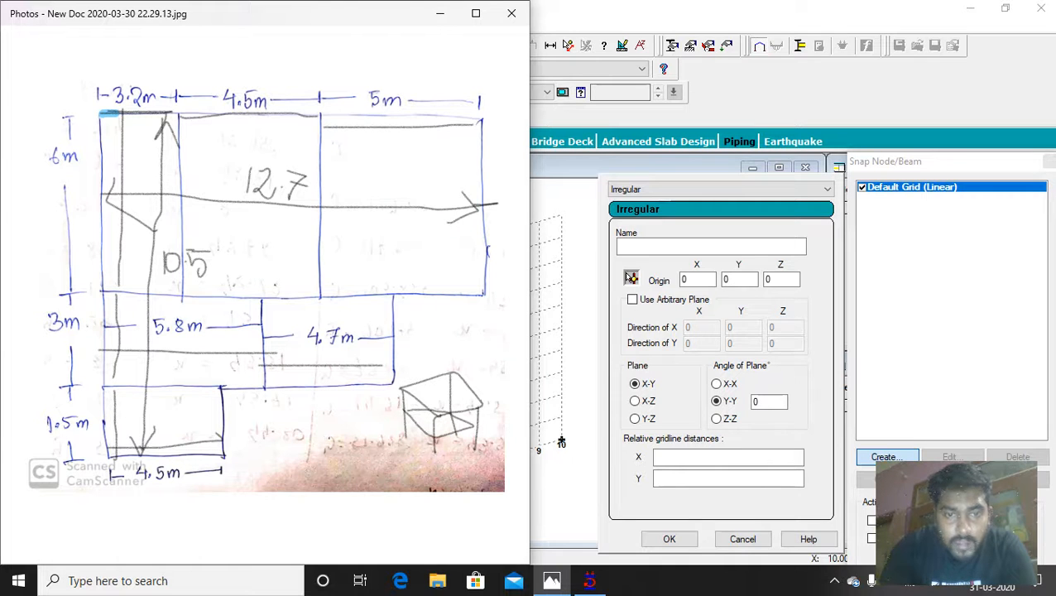
{"action": "mouse_move", "coordinate": [406, 357]}
{"action": "left_mouse_down"}
{"action": "mouse_move", "coordinate": [404, 386]}
{"action": "mouse_move", "coordinate": [460, 338]}
{"action": "mouse_move", "coordinate": [445, 374]}
{"action": "mouse_move", "coordinate": [499, 366]}
{"action": "left_mouse_up"}
{"action": "mouse_move", "coordinate": [454, 328]}
{"action": "left_mouse_down"}
{"action": "mouse_move", "coordinate": [495, 364]}
{"action": "mouse_move", "coordinate": [483, 404]}
{"action": "left_mouse_up"}
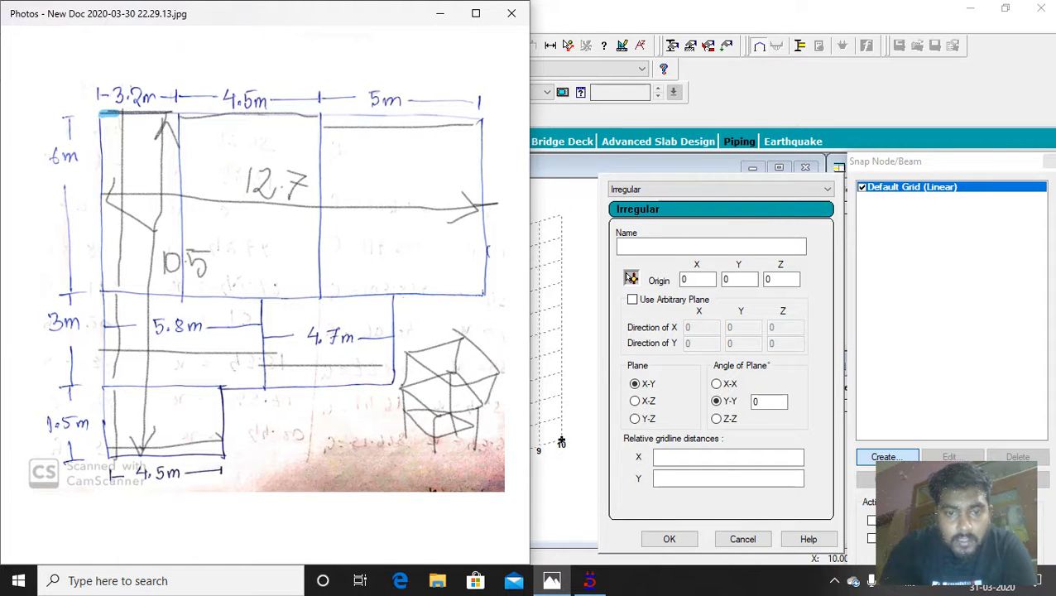
Draw labelled X, Y and Z axis arrows beside the frame sketch and mark the frame's upper floor plane.
{"action": "left_click_drag", "start_coordinate": [364, 408], "coordinate": [362, 439]}
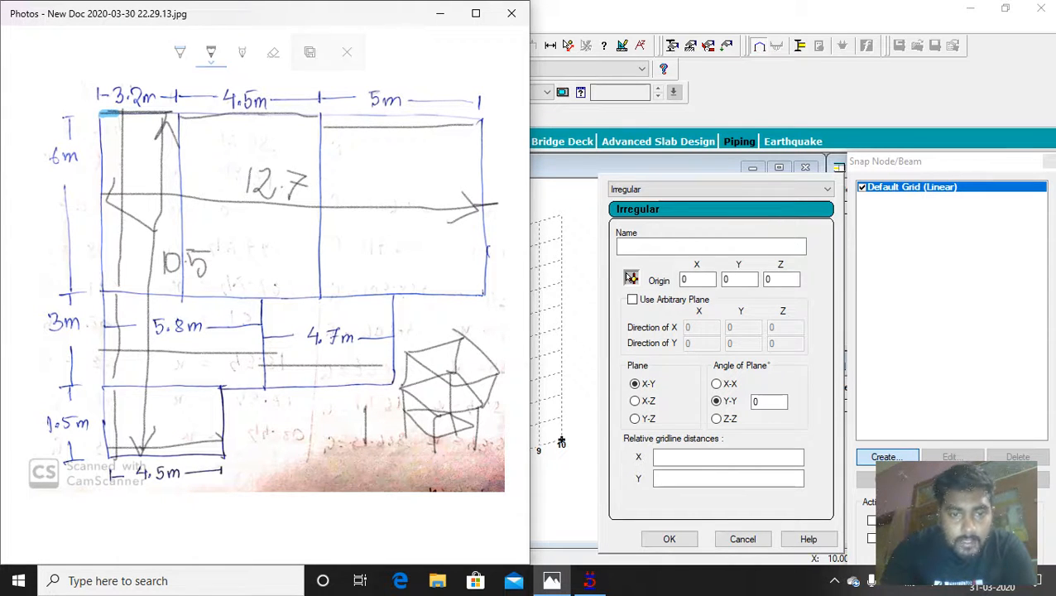
{"action": "mouse_move", "coordinate": [321, 381]}
{"action": "left_mouse_down"}
{"action": "mouse_move", "coordinate": [341, 422]}
{"action": "mouse_move", "coordinate": [425, 460]}
{"action": "left_mouse_up"}
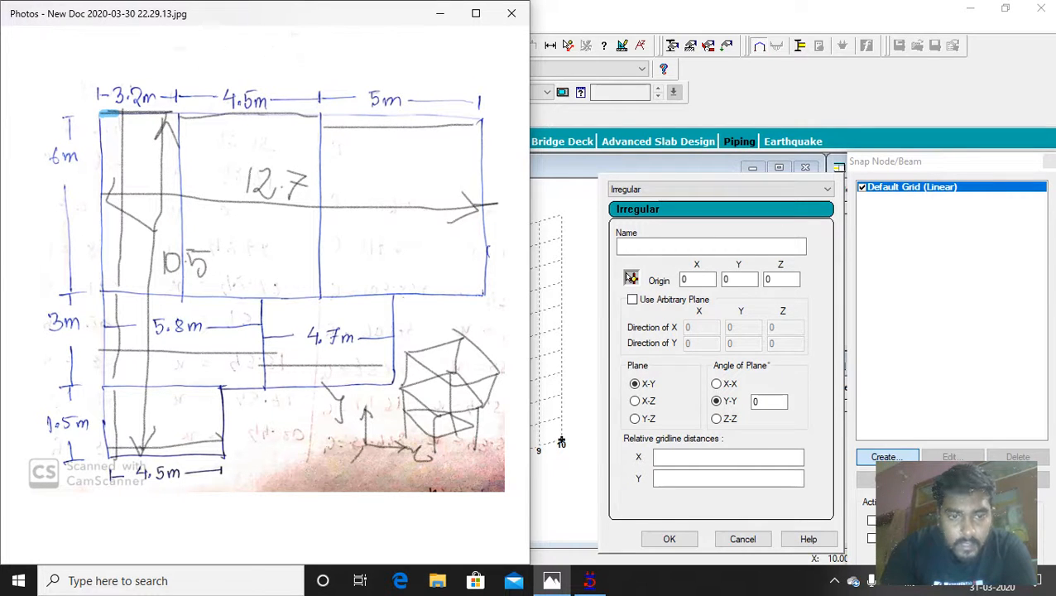
{"action": "left_click_drag", "start_coordinate": [369, 455], "coordinate": [348, 463]}
{"action": "left_click_drag", "start_coordinate": [309, 462], "coordinate": [334, 477]}
{"action": "mouse_move", "coordinate": [423, 349]}
{"action": "left_mouse_down"}
{"action": "mouse_move", "coordinate": [467, 338]}
{"action": "mouse_move", "coordinate": [495, 369]}
{"action": "mouse_move", "coordinate": [444, 386]}
{"action": "mouse_move", "coordinate": [413, 362]}
{"action": "mouse_move", "coordinate": [454, 349]}
{"action": "left_mouse_up"}
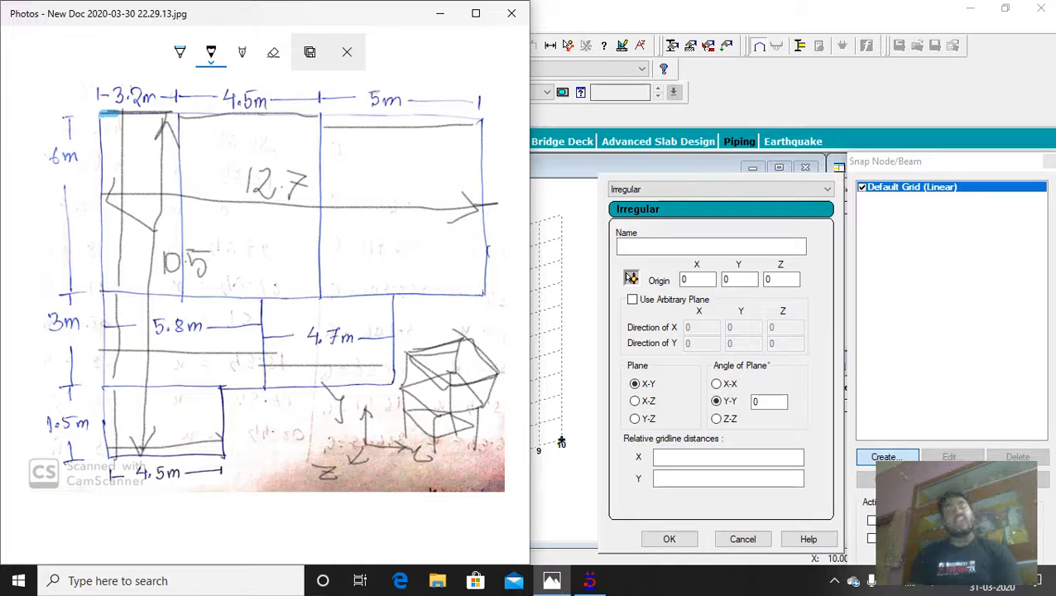
Switch back to STAAD.Pro, set the irregular grid's plane to X-Z and name the grid 1.
{"action": "left_click", "coordinate": [551, 580]}
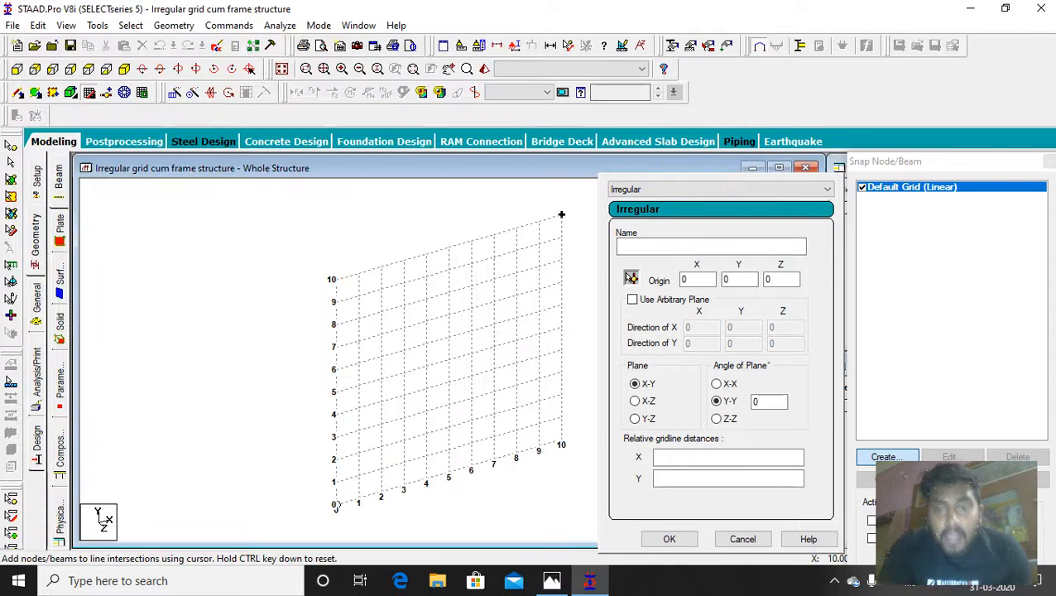
{"action": "left_click", "coordinate": [635, 401]}
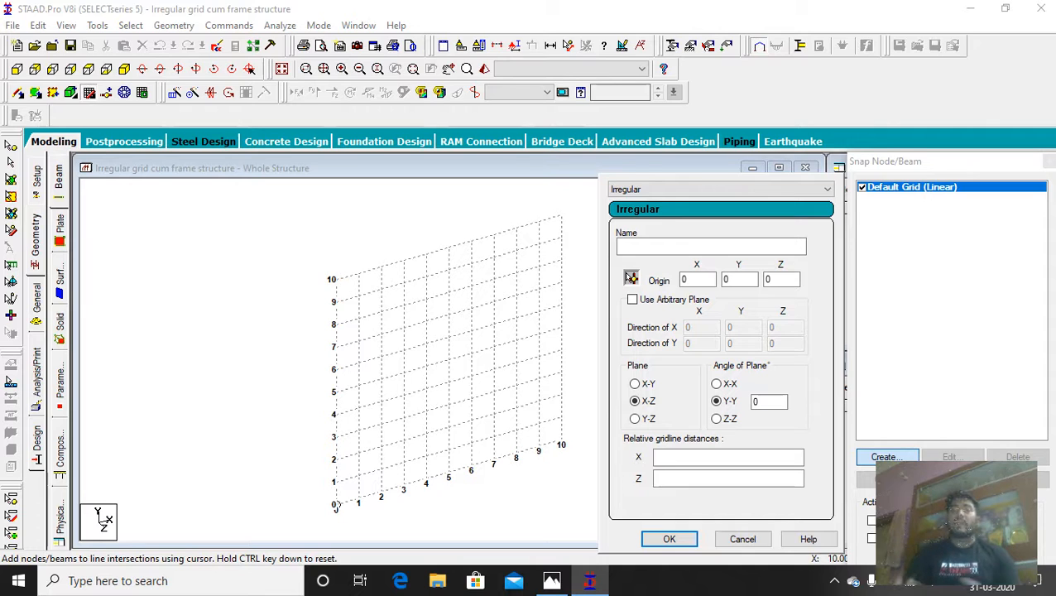
{"action": "left_click", "coordinate": [621, 246]}
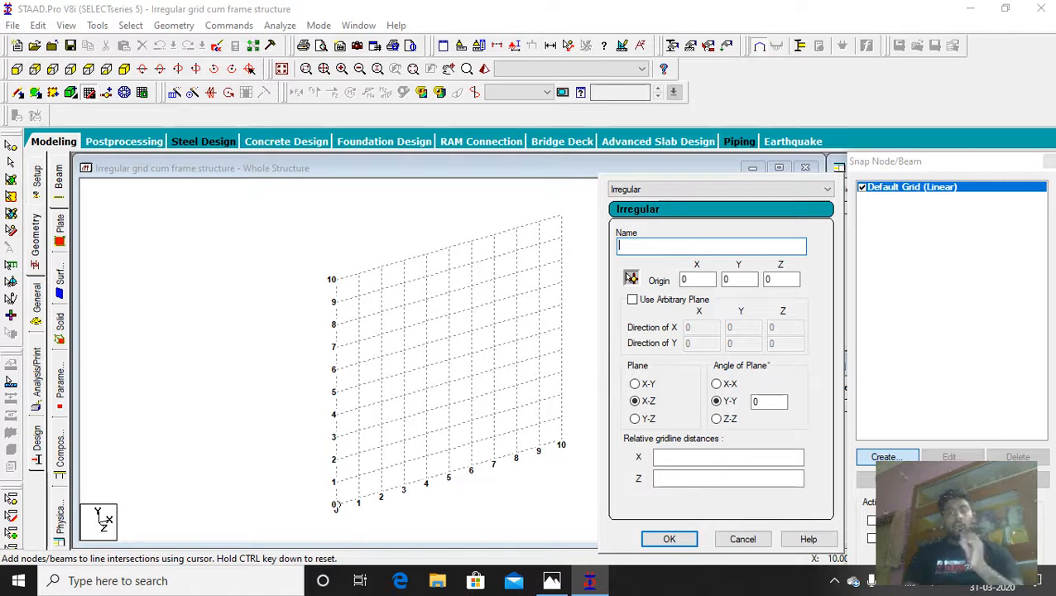
{"action": "type", "text": "1"}
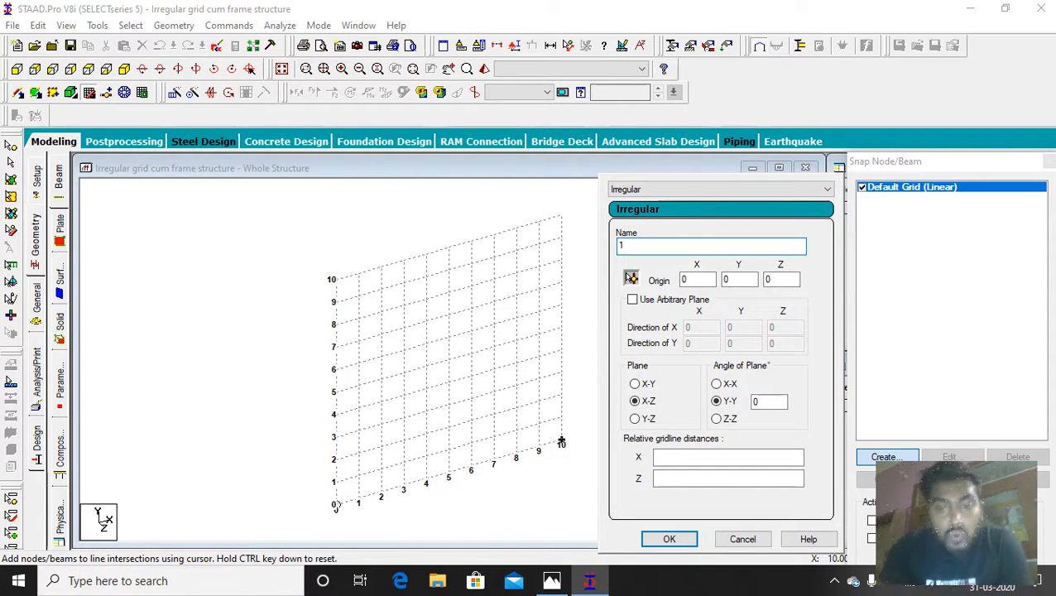
Switch to Photos, trace the plan's top and left edges, and draw labelled X and Z axis arrows beside its upper-left corner.
{"action": "mouse_move", "coordinate": [551, 581]}
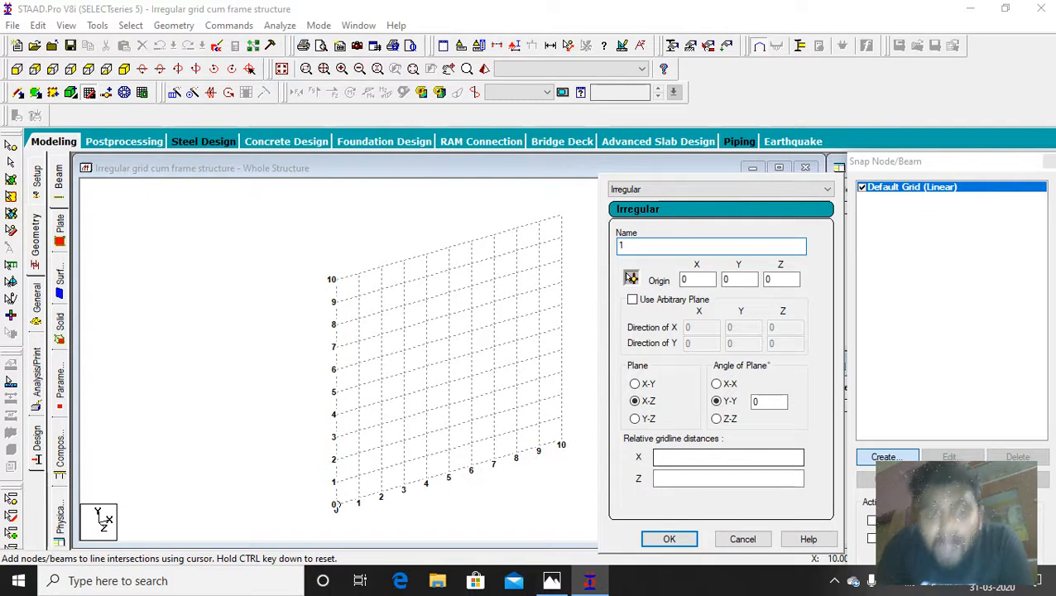
{"action": "left_click", "coordinate": [552, 580]}
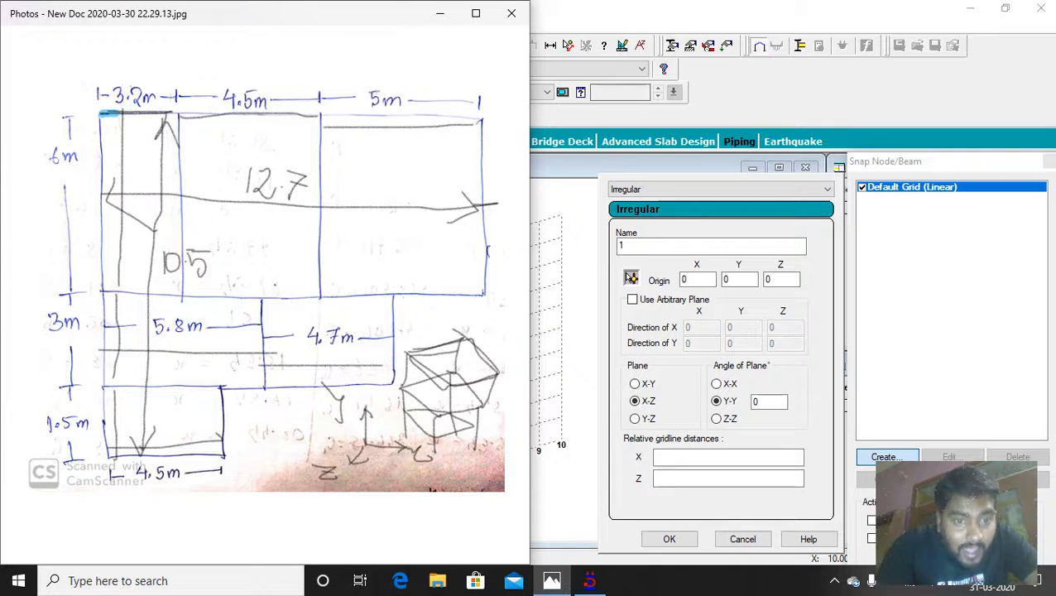
{"action": "left_click_drag", "start_coordinate": [187, 117], "coordinate": [410, 117]}
{"action": "left_click_drag", "start_coordinate": [101, 124], "coordinate": [106, 264]}
{"action": "left_click_drag", "start_coordinate": [104, 303], "coordinate": [104, 337]}
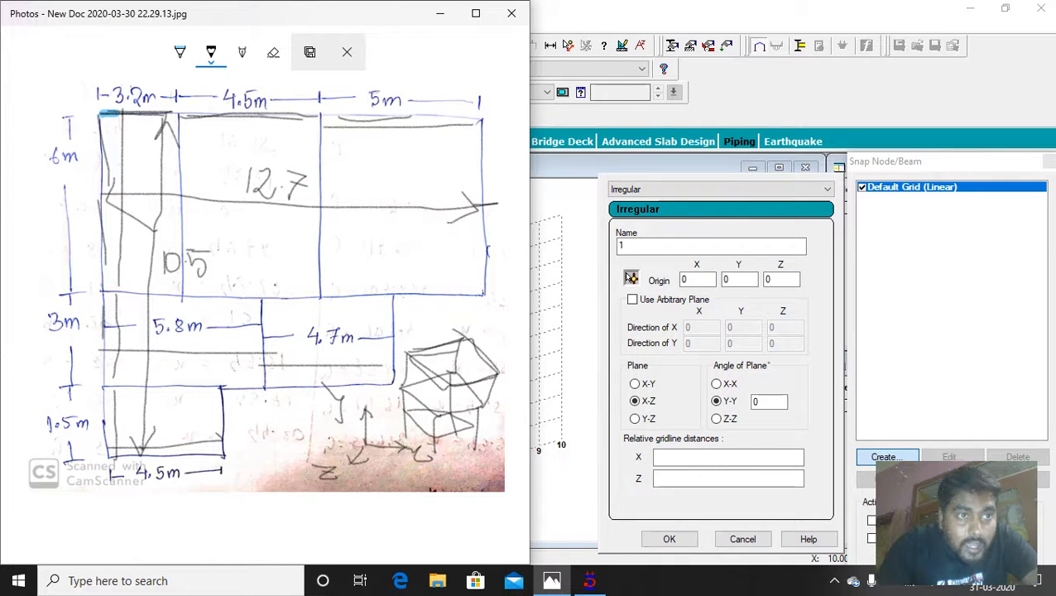
{"action": "mouse_move", "coordinate": [29, 106]}
{"action": "left_mouse_down"}
{"action": "mouse_move", "coordinate": [85, 107]}
{"action": "mouse_move", "coordinate": [76, 115]}
{"action": "mouse_move", "coordinate": [53, 104]}
{"action": "left_mouse_up"}
{"action": "left_click_drag", "start_coordinate": [66, 94], "coordinate": [33, 172]}
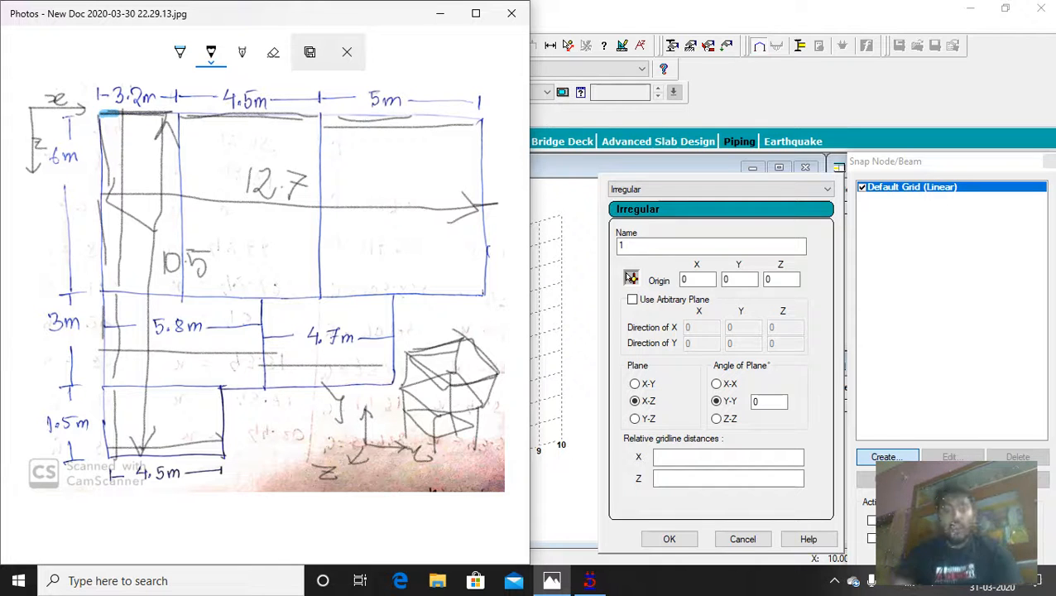
Return to STAAD.Pro and set the grid's relative X gridline distances to 3.2, 4.5 and 5 from the plan.
{"action": "left_click", "coordinate": [727, 457]}
{"action": "left_click", "coordinate": [728, 478]}
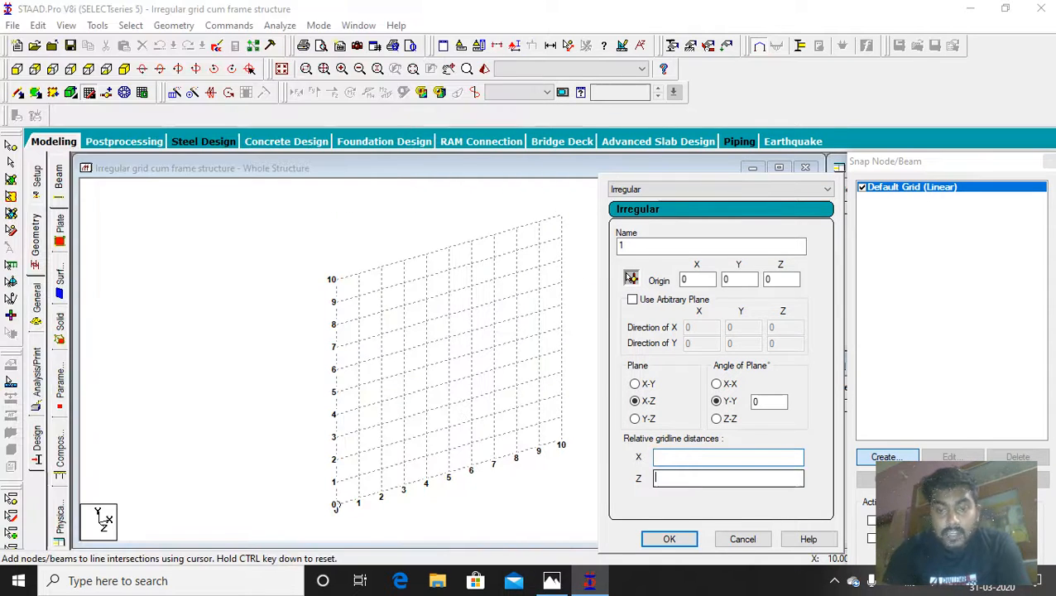
{"action": "left_click", "coordinate": [551, 581]}
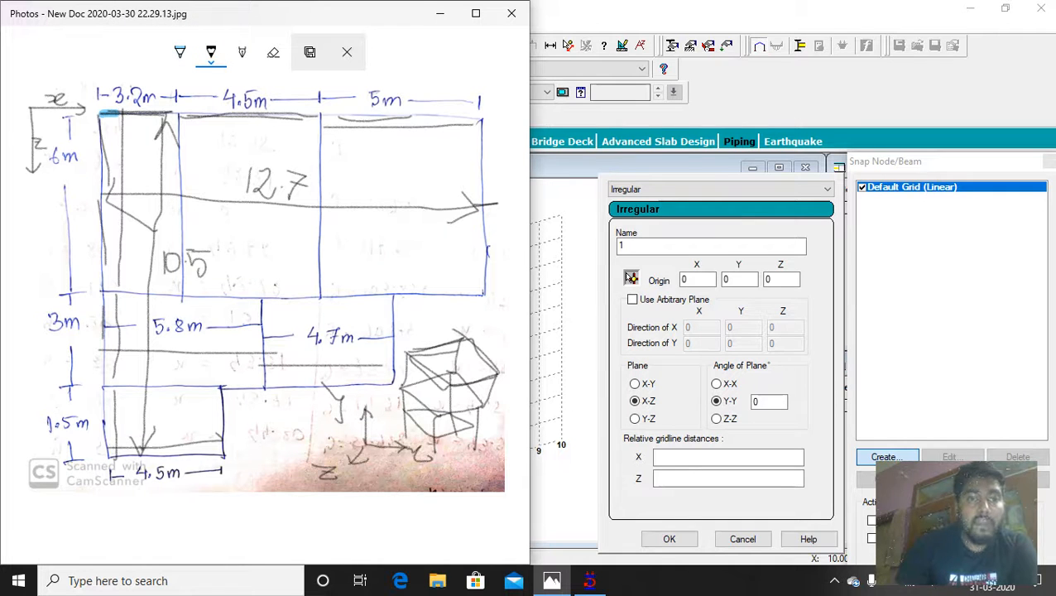
{"action": "key", "text": "alt+Tab"}
{"action": "type", "text": "3"}
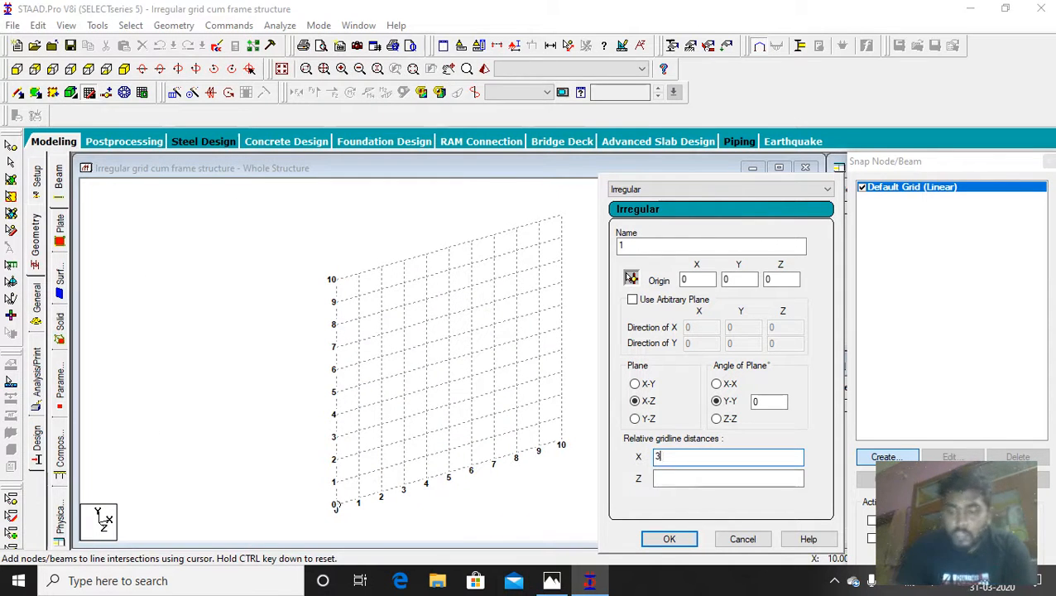
{"action": "type", "text": ".2"}
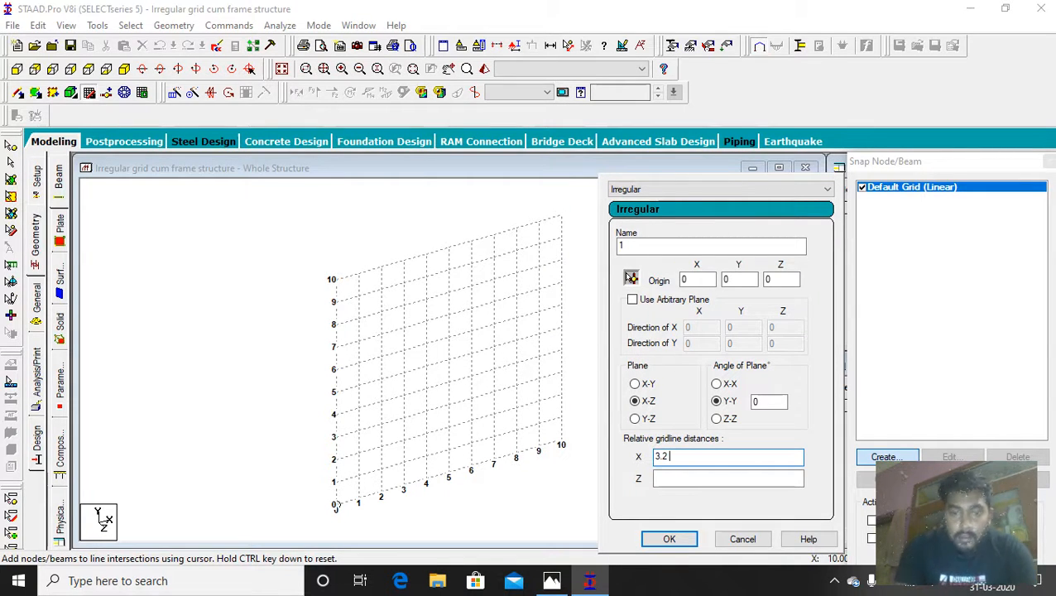
{"action": "key", "text": "alt+Tab"}
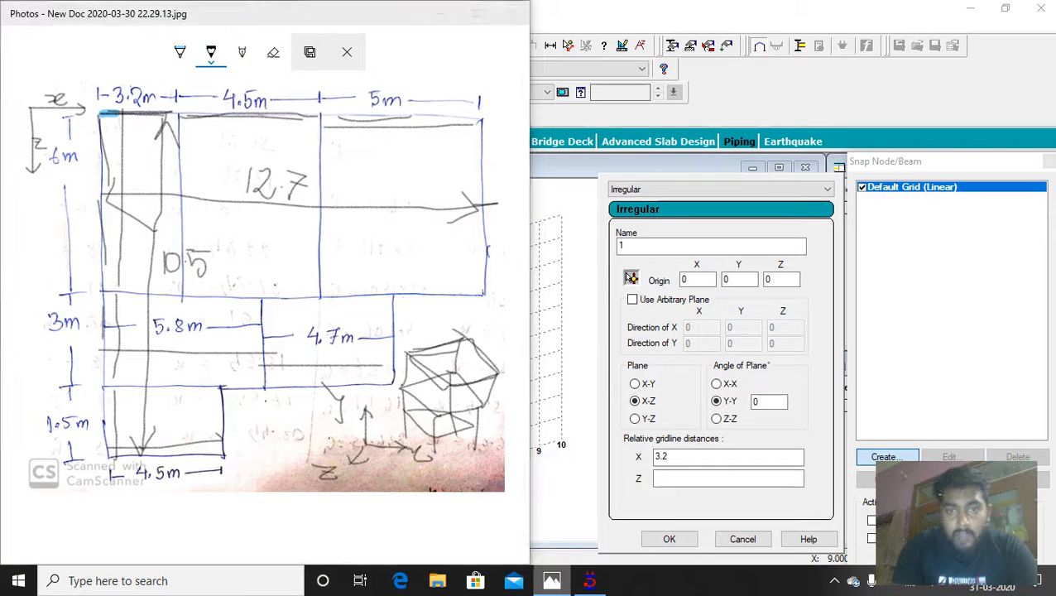
{"action": "key", "text": "alt+Tab"}
{"action": "type", "text": "4.5"}
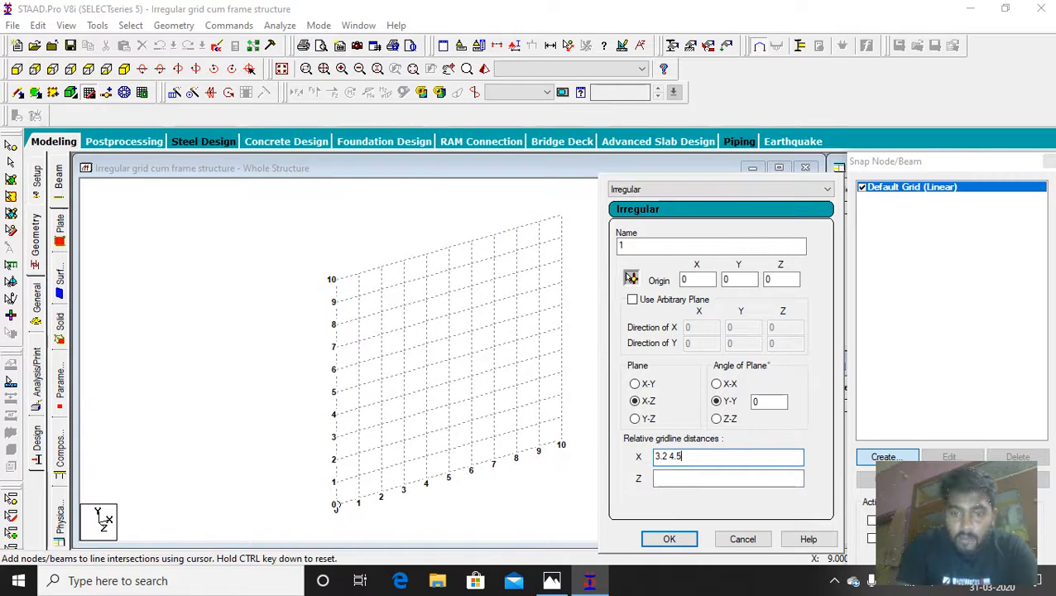
{"action": "type", "text": " 5"}
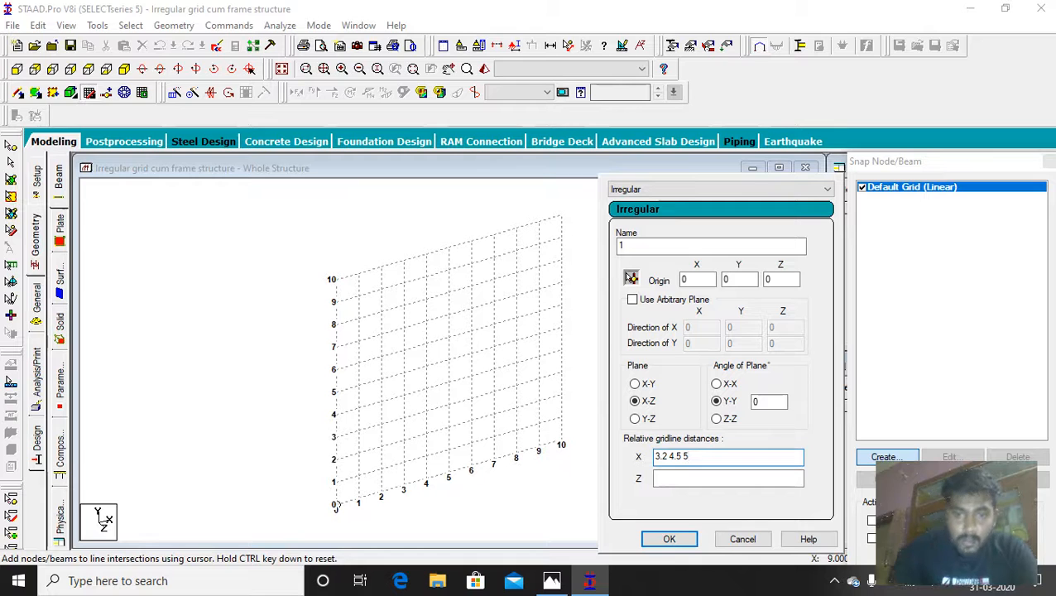
{"action": "key", "text": "Tab"}
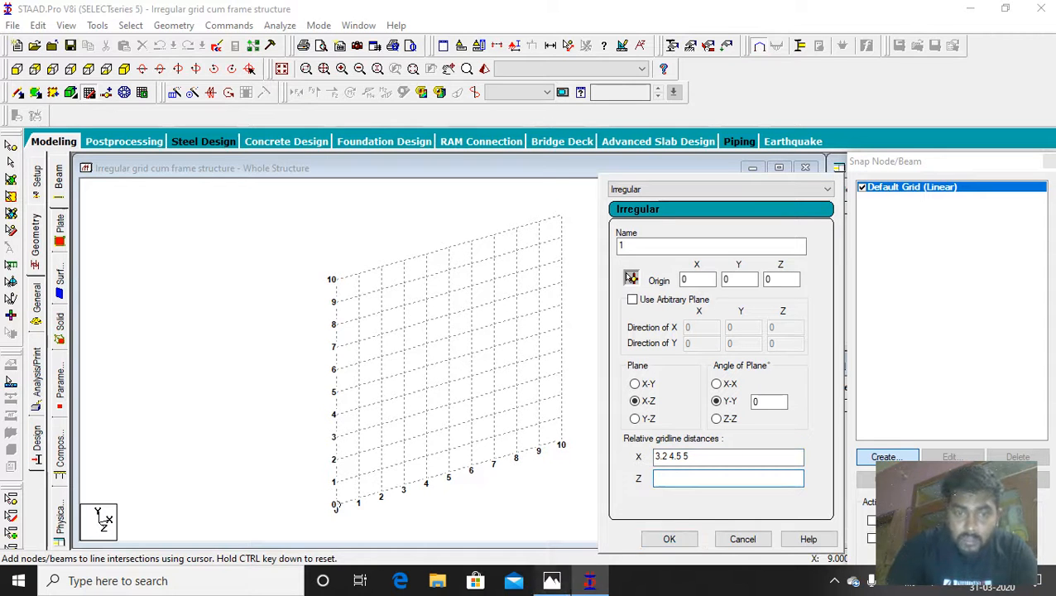
Switch to Photos, circle the plan's upper-left and lower-left corners, and add reference marks over the axis and frame sketches.
{"action": "key", "text": "alt+Tab"}
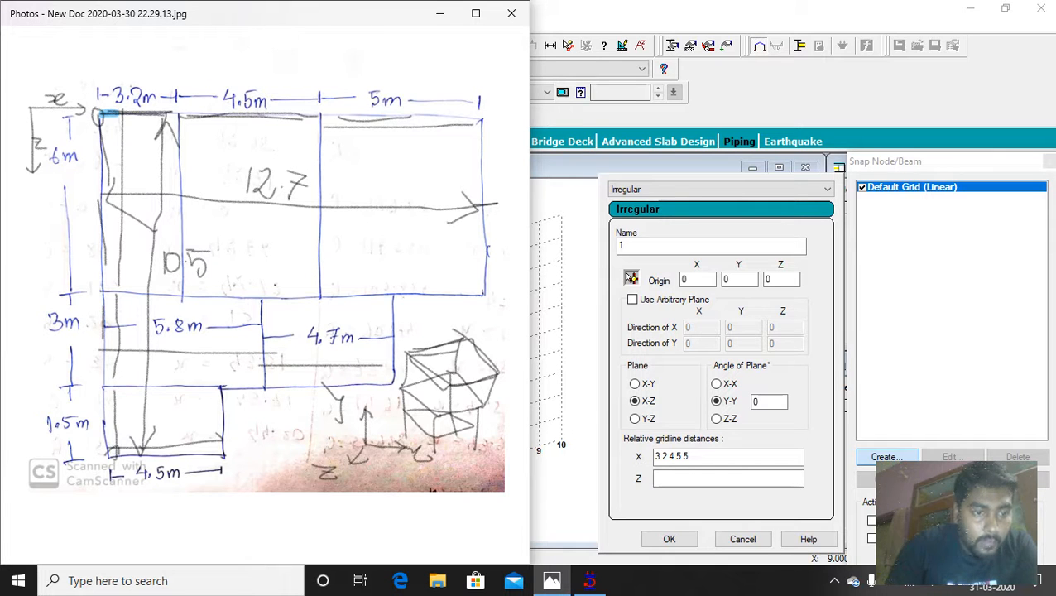
{"action": "left_click_drag", "start_coordinate": [118, 454], "coordinate": [94, 462]}
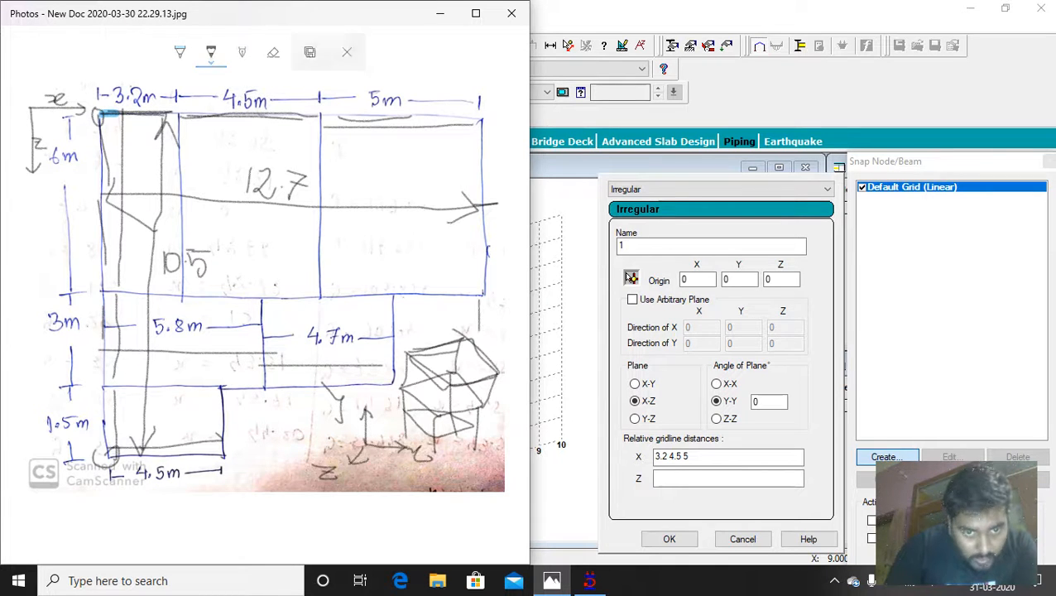
{"action": "mouse_move", "coordinate": [363, 422]}
{"action": "left_mouse_down"}
{"action": "mouse_move", "coordinate": [315, 451]}
{"action": "mouse_move", "coordinate": [347, 441]}
{"action": "left_mouse_up"}
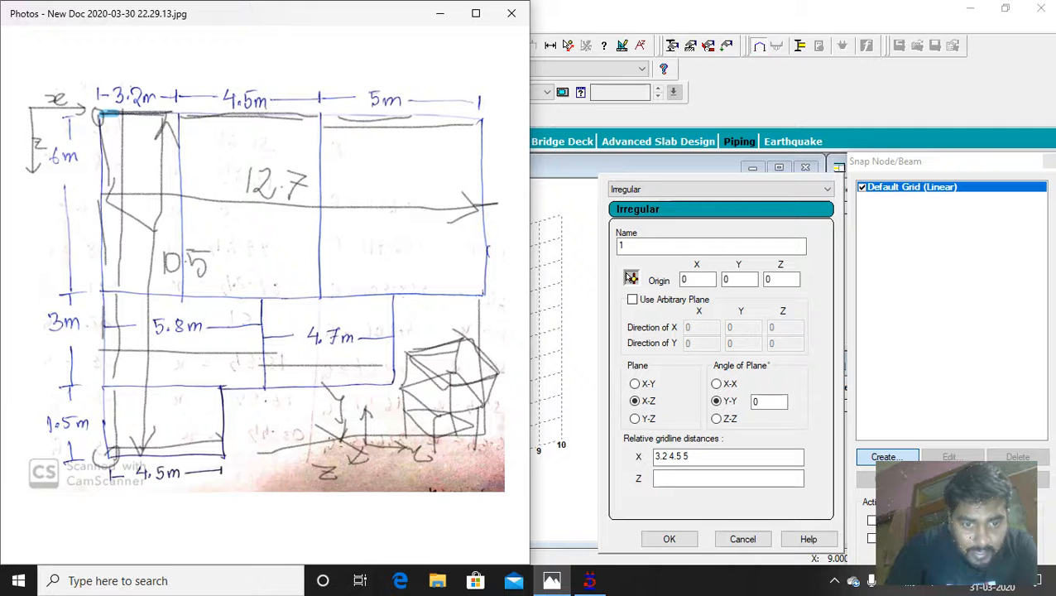
{"action": "mouse_move", "coordinate": [460, 316]}
{"action": "left_mouse_down"}
{"action": "mouse_move", "coordinate": [495, 327]}
{"action": "mouse_move", "coordinate": [454, 341]}
{"action": "left_mouse_up"}
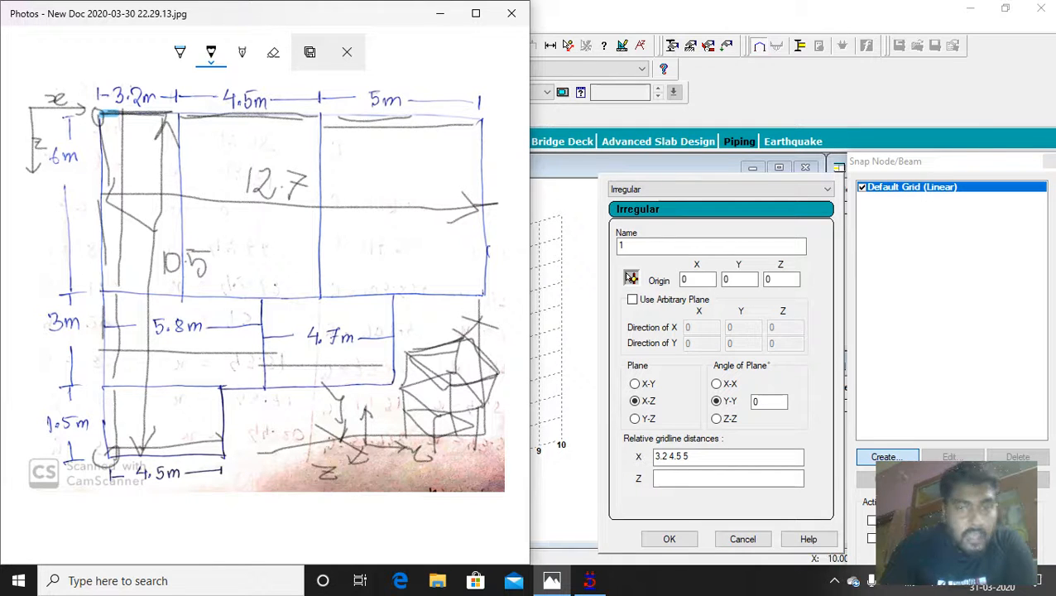
Return to STAAD.Pro, enter 6 and 3 as the relative Z gridline distances, and create the irregular grid.
{"action": "left_click", "coordinate": [561, 216]}
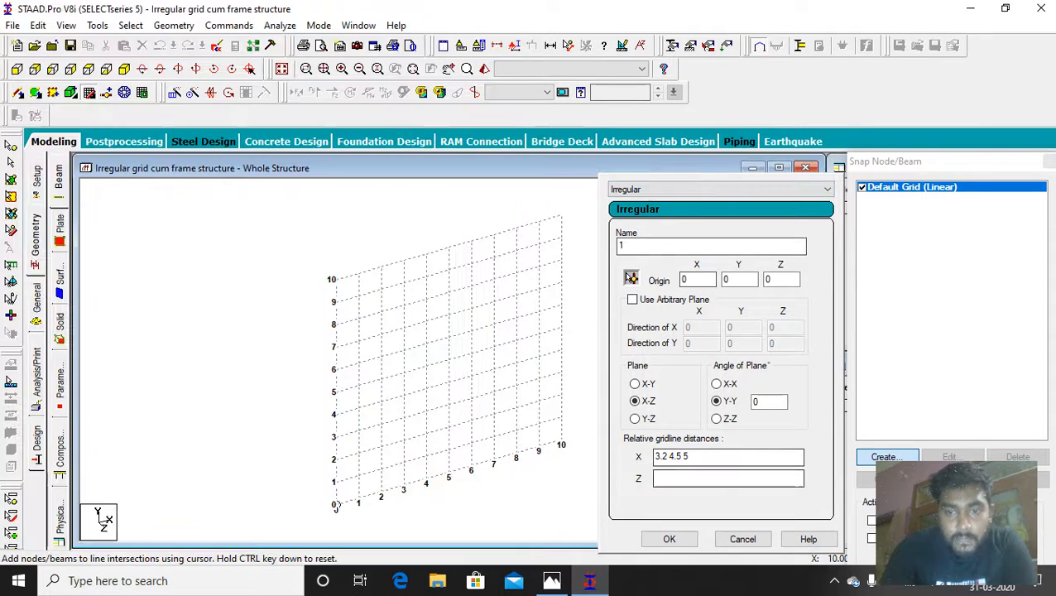
{"action": "left_click", "coordinate": [728, 478]}
{"action": "type", "text": "6 3"}
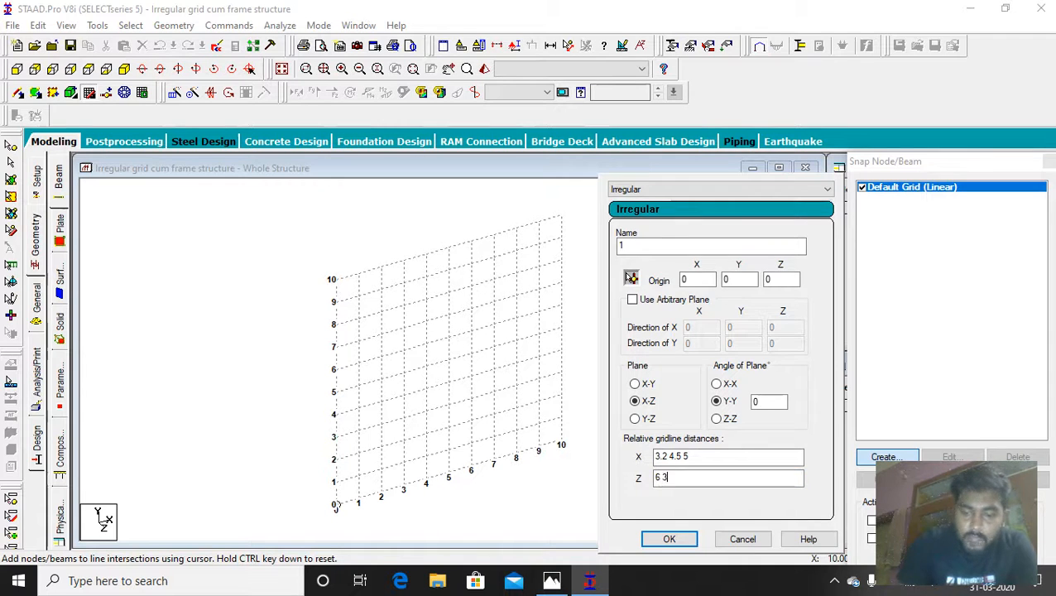
{"action": "key", "text": "Return"}
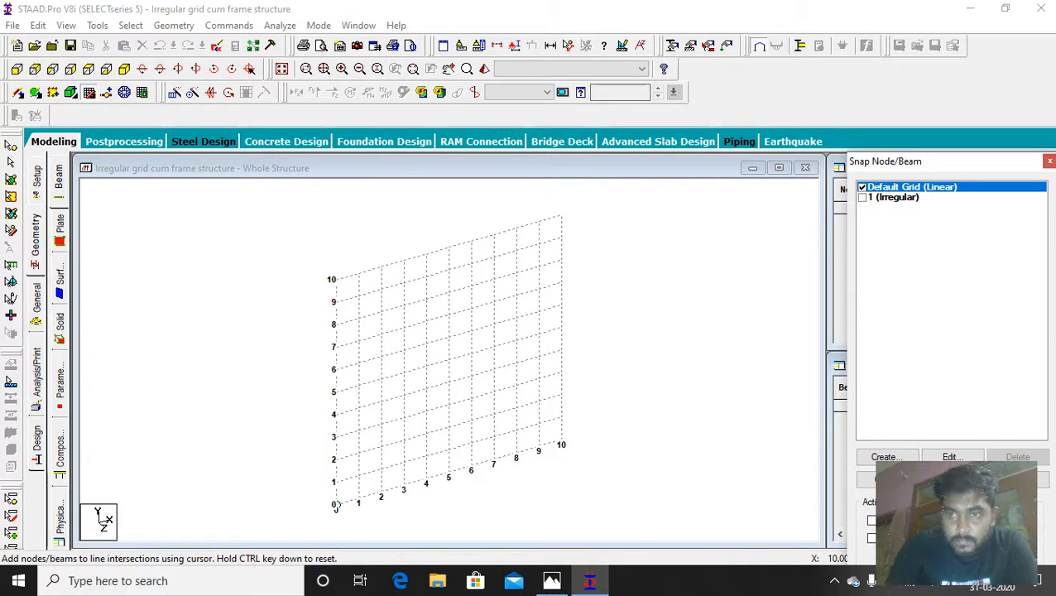
Edit irregular grid 1 and set its relative Z gridline distances to 6, 3 and 1.5.
{"action": "left_click", "coordinate": [893, 197]}
{"action": "left_click", "coordinate": [952, 457]}
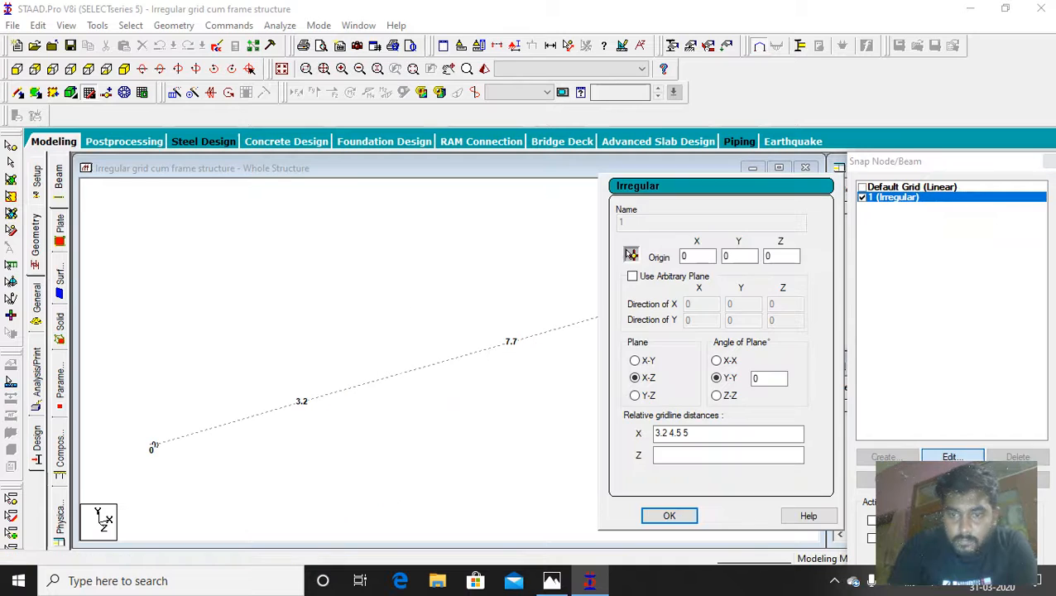
{"action": "left_click", "coordinate": [657, 454]}
{"action": "type", "text": "6 3"}
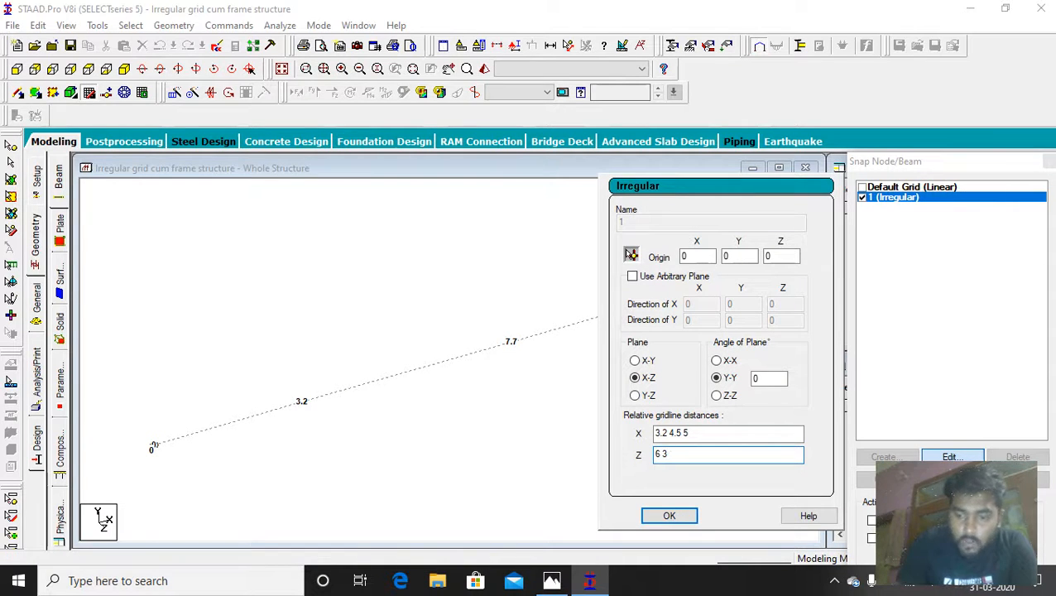
{"action": "type", "text": " 1.5"}
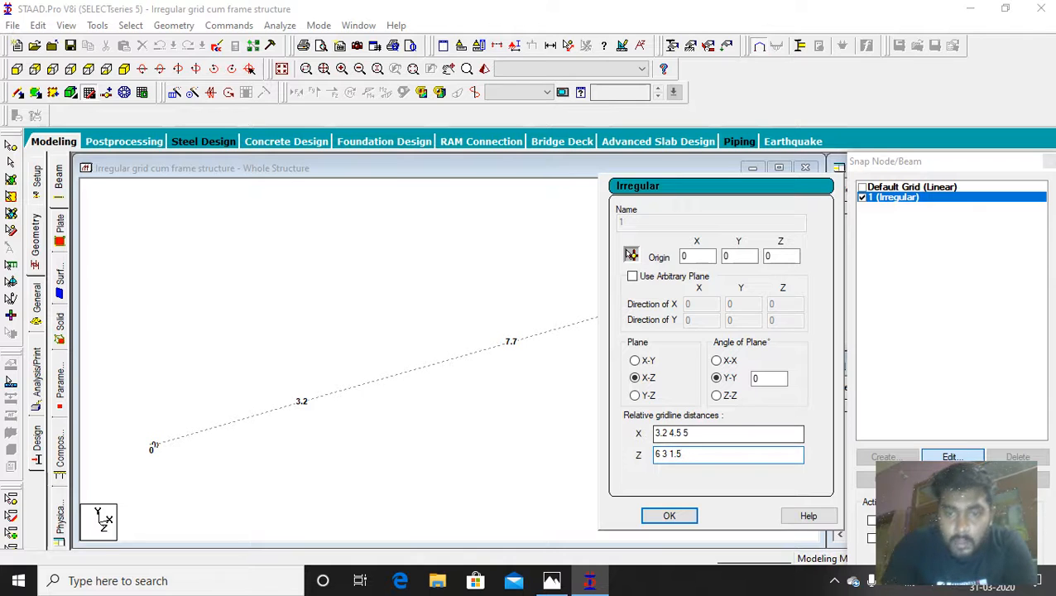
{"action": "left_click", "coordinate": [669, 515]}
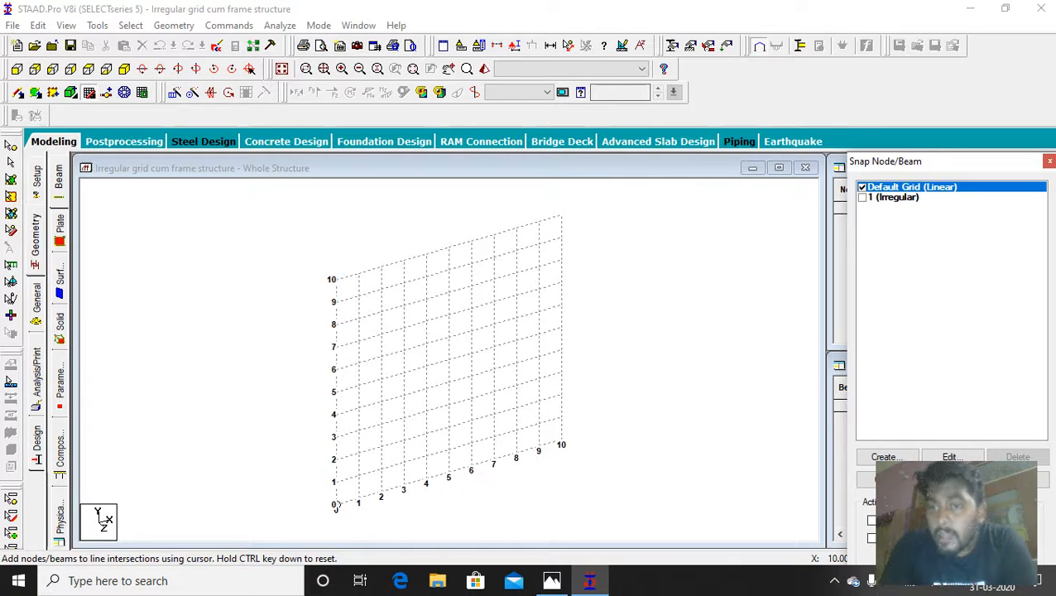
Activate irregular grid 1 and draw a beam along X from the origin to the 3.2 m gridline.
{"action": "left_click", "coordinate": [863, 197]}
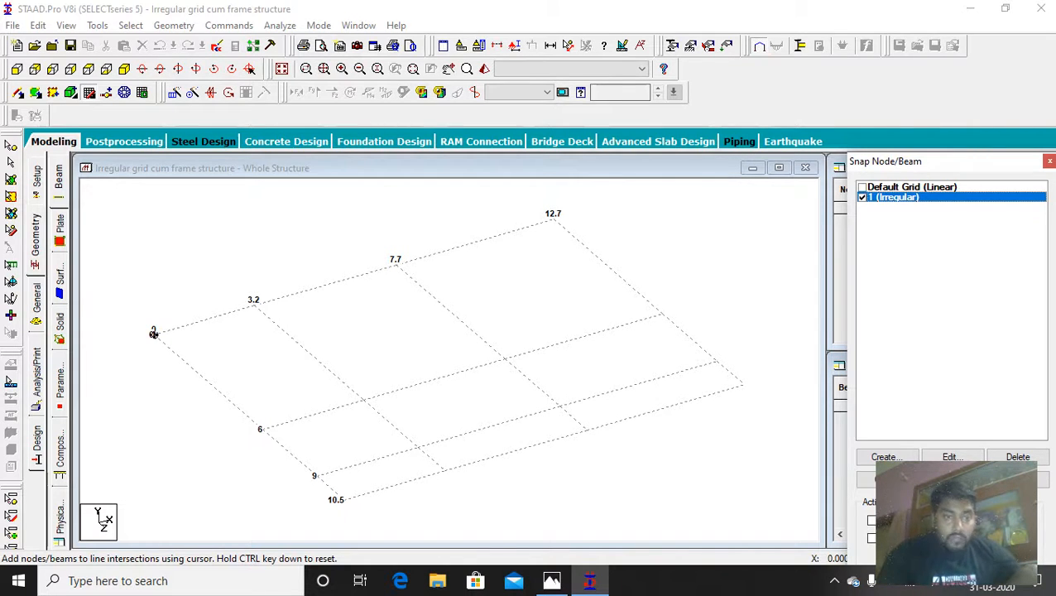
{"action": "left_click", "coordinate": [153, 332]}
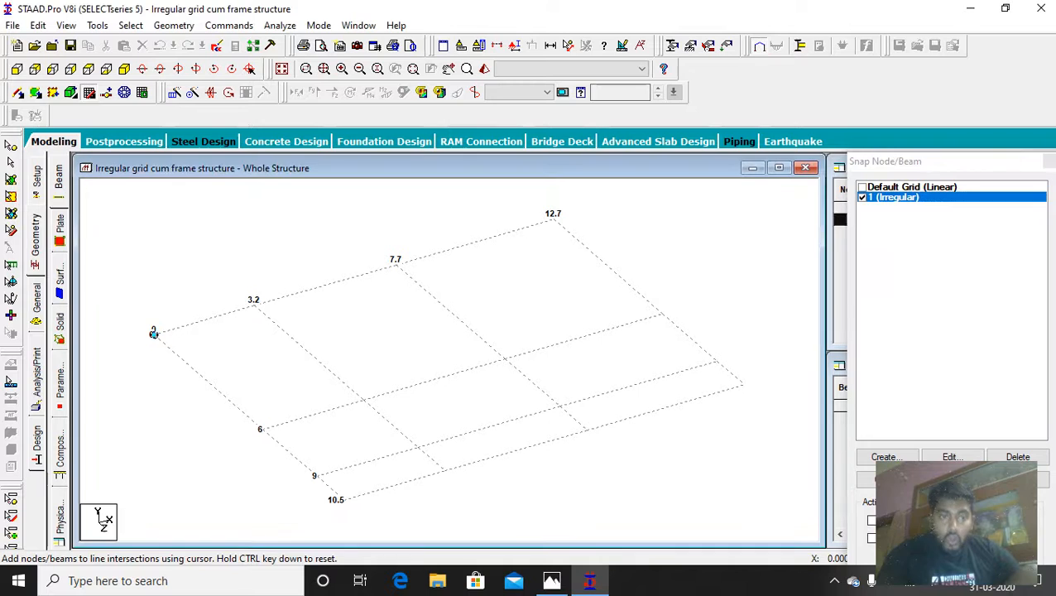
{"action": "left_click", "coordinate": [254, 305]}
Check the hand-drawn plan in Photos and return to the STAAD.Pro model.
{"action": "left_click", "coordinate": [551, 580]}
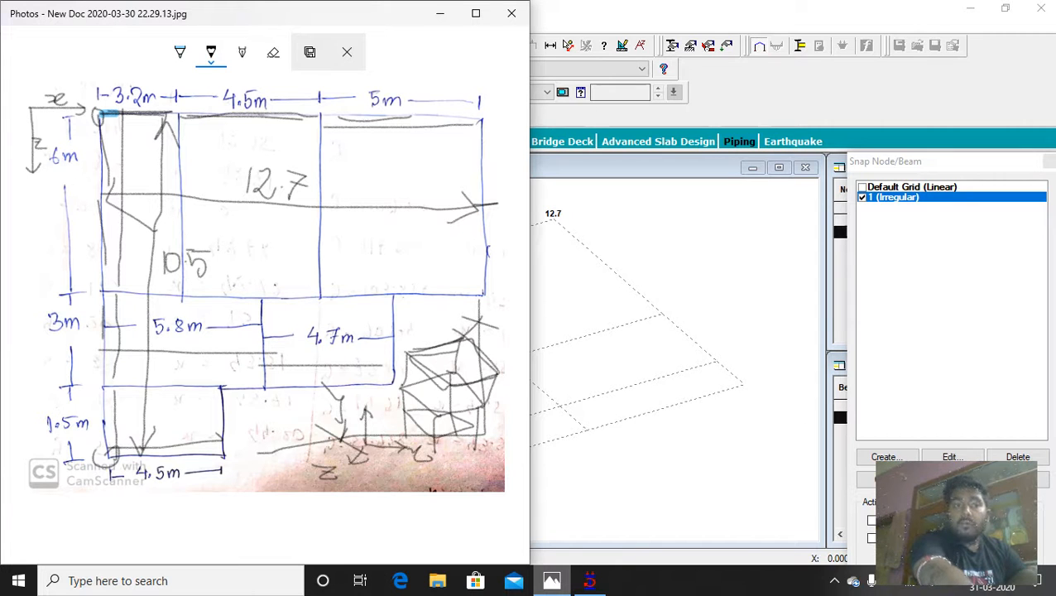
{"action": "left_click", "coordinate": [590, 580]}
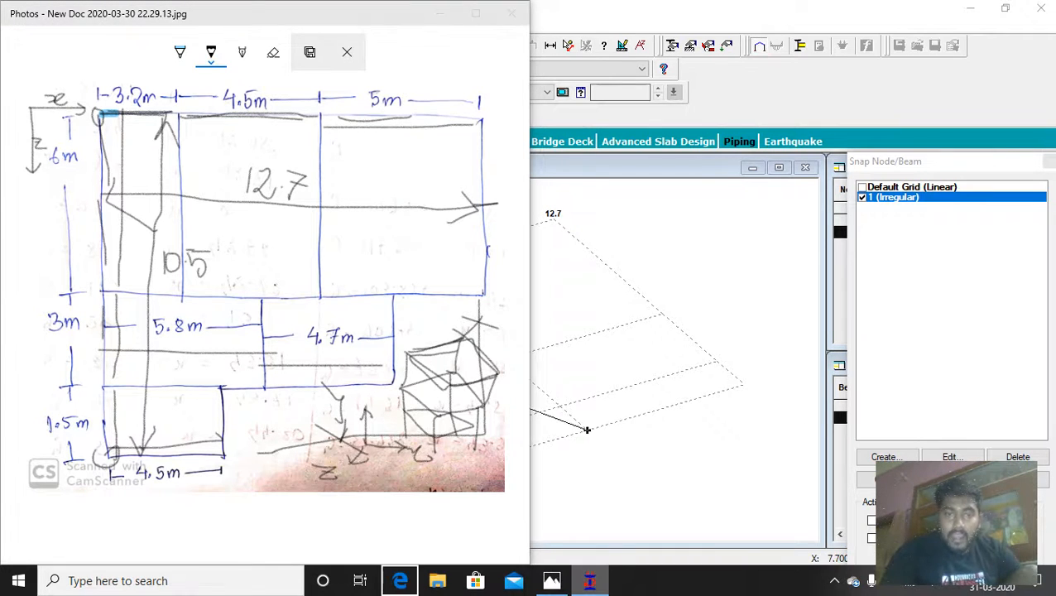
{"action": "right_click", "coordinate": [589, 580]}
{"action": "left_click", "coordinate": [590, 580]}
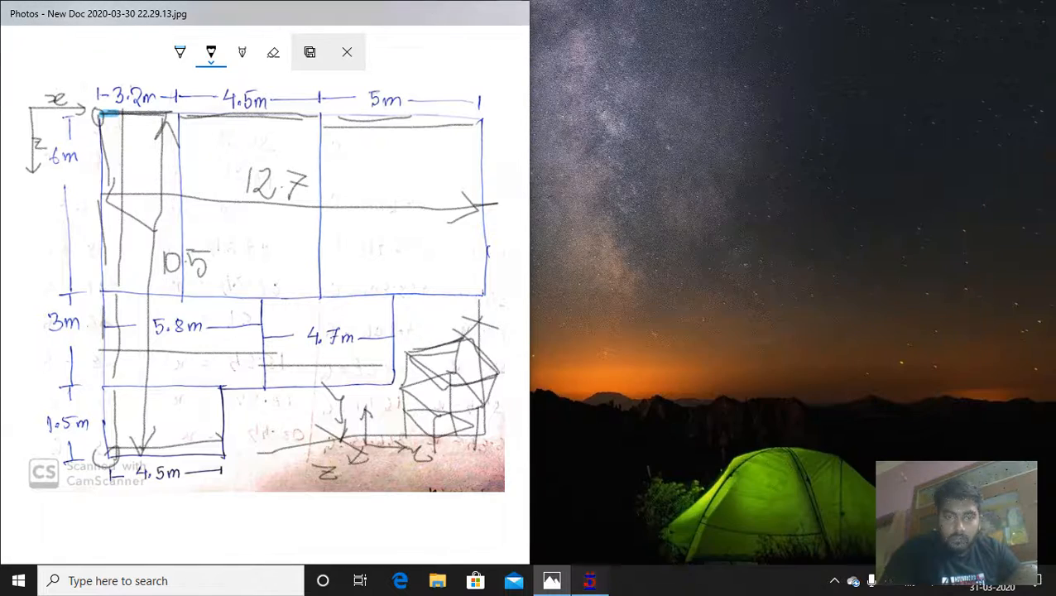
{"action": "left_click", "coordinate": [589, 580]}
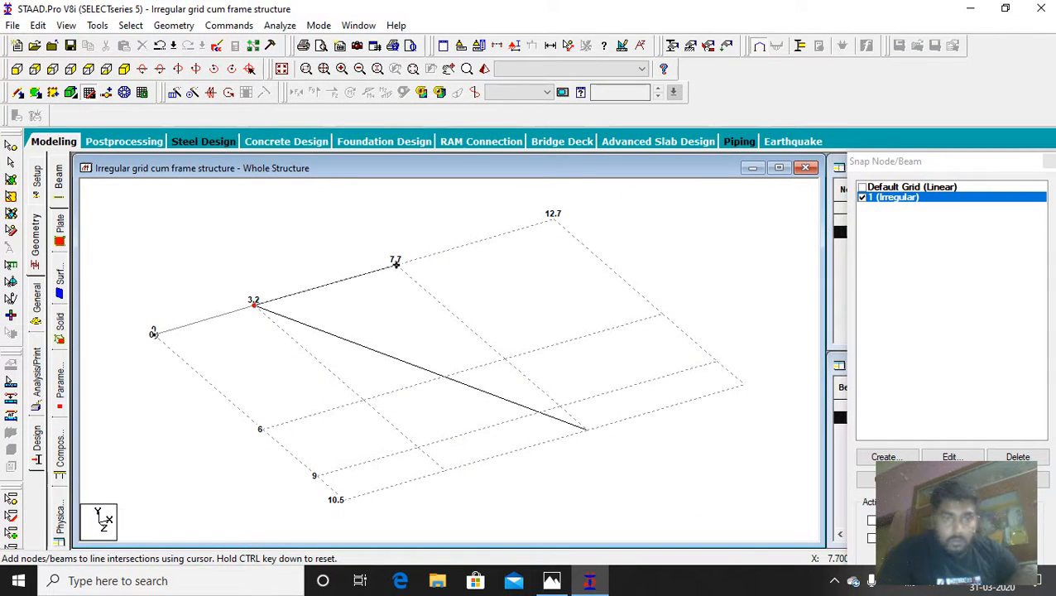
Restart the beam chain at the 7.7 m gridline and draw beams to X 12.7 m, continuing along that gridline to Z 10.5 m.
{"action": "key", "text": "Escape"}
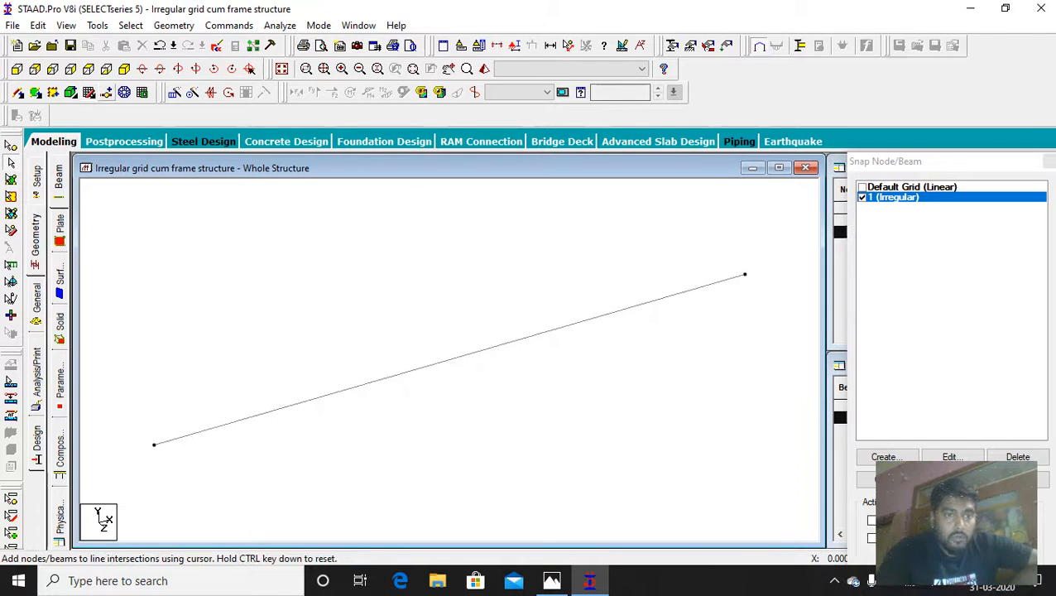
{"action": "left_click", "coordinate": [397, 265], "text": "ctrl"}
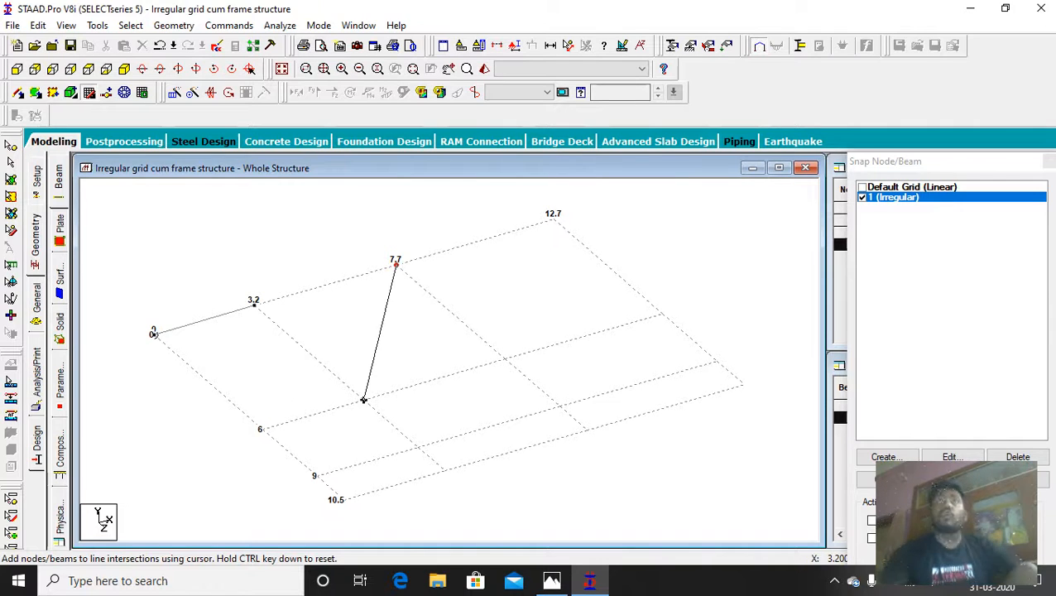
{"action": "left_click", "coordinate": [254, 303]}
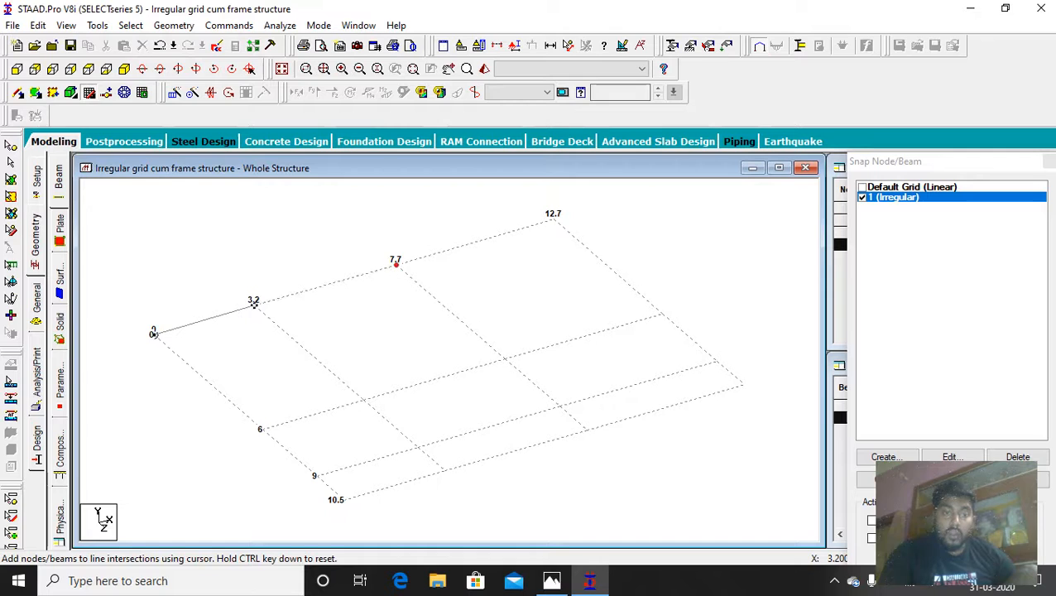
{"action": "left_click", "coordinate": [395, 263]}
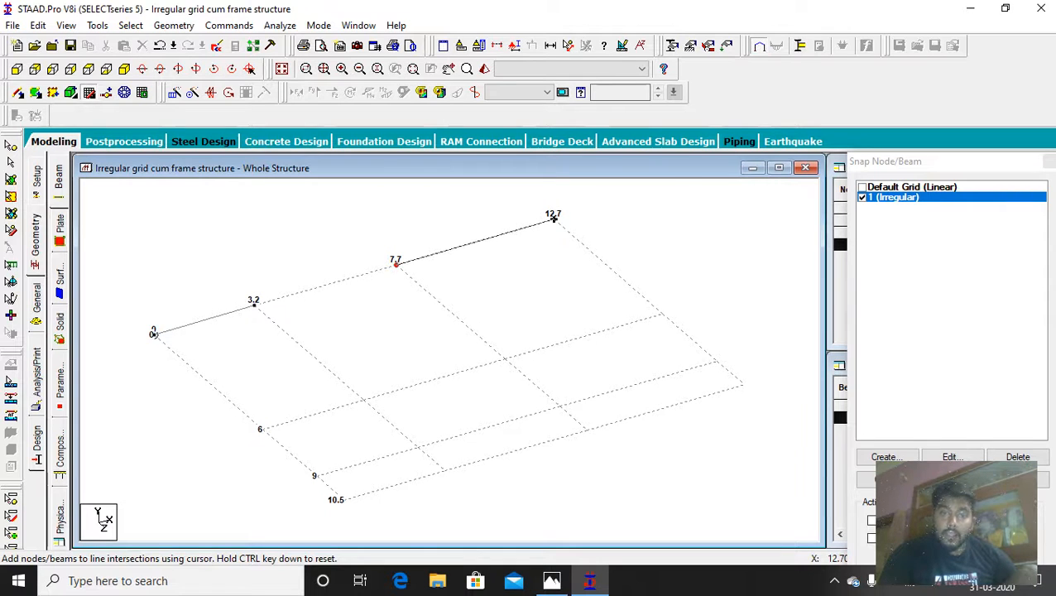
{"action": "left_click", "coordinate": [554, 218]}
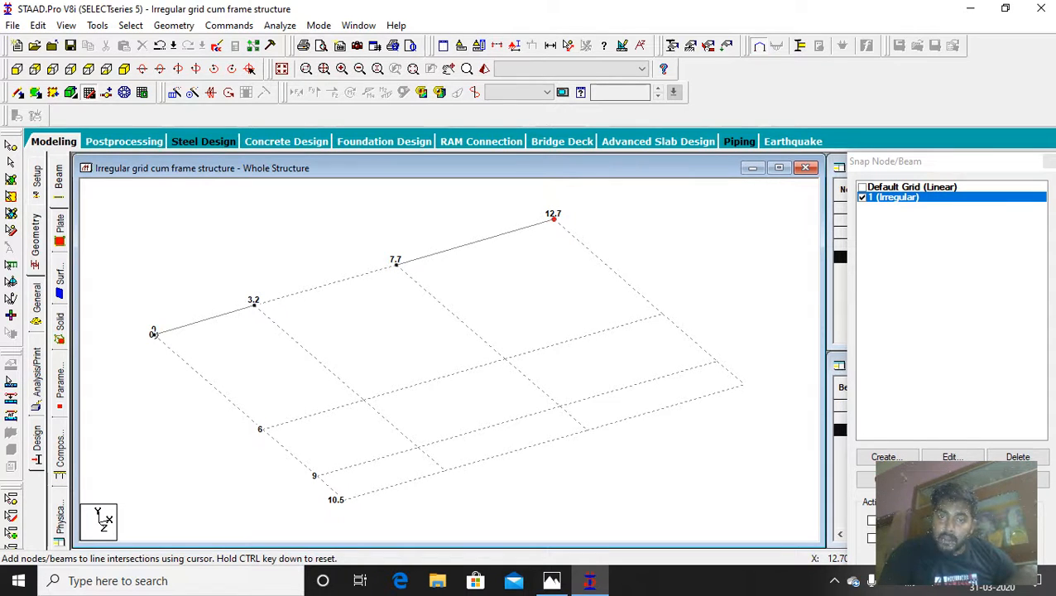
{"action": "left_click", "coordinate": [662, 313]}
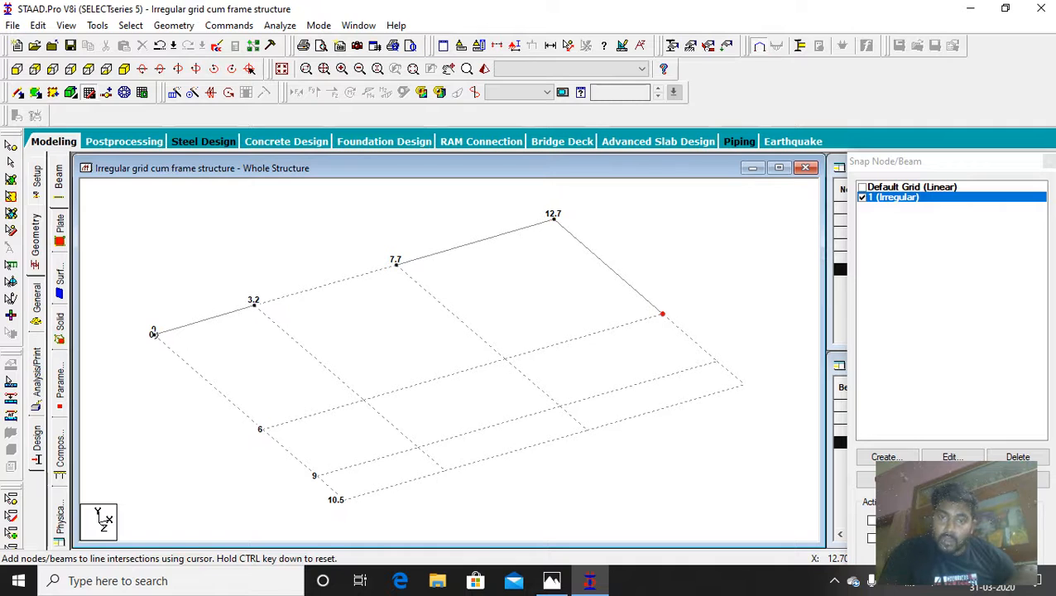
{"action": "left_click", "coordinate": [717, 362]}
{"action": "left_click", "coordinate": [745, 384]}
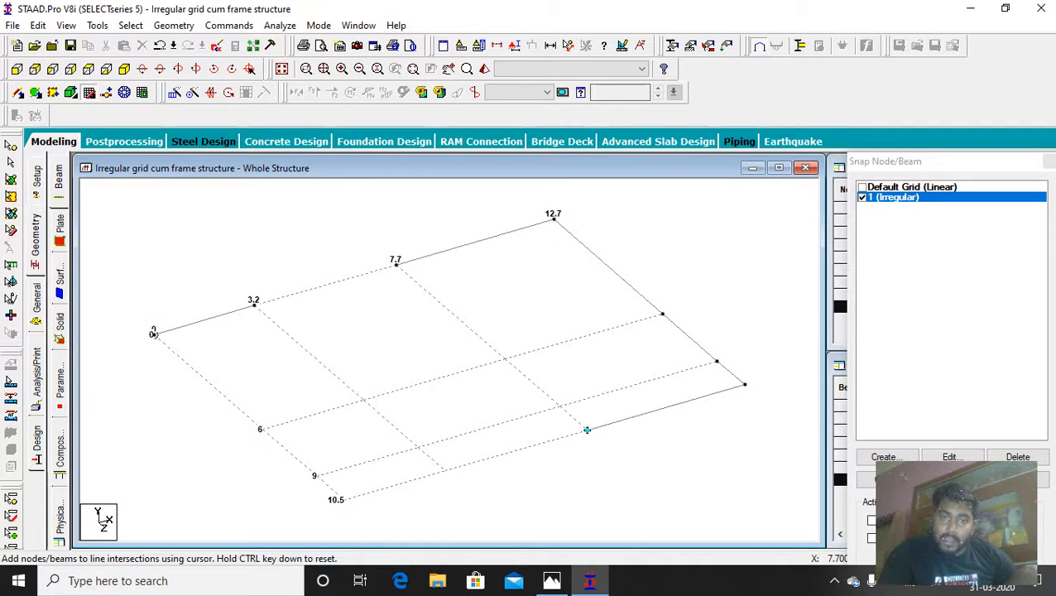
Continue the beams along the Z 10.5 m gridline through X 7.7 and 3.2 m to X 0, ending at Z 9 m.
{"action": "left_click", "coordinate": [587, 430]}
{"action": "left_click", "coordinate": [445, 471]}
{"action": "left_click", "coordinate": [345, 500]}
{"action": "left_click", "coordinate": [315, 476]}
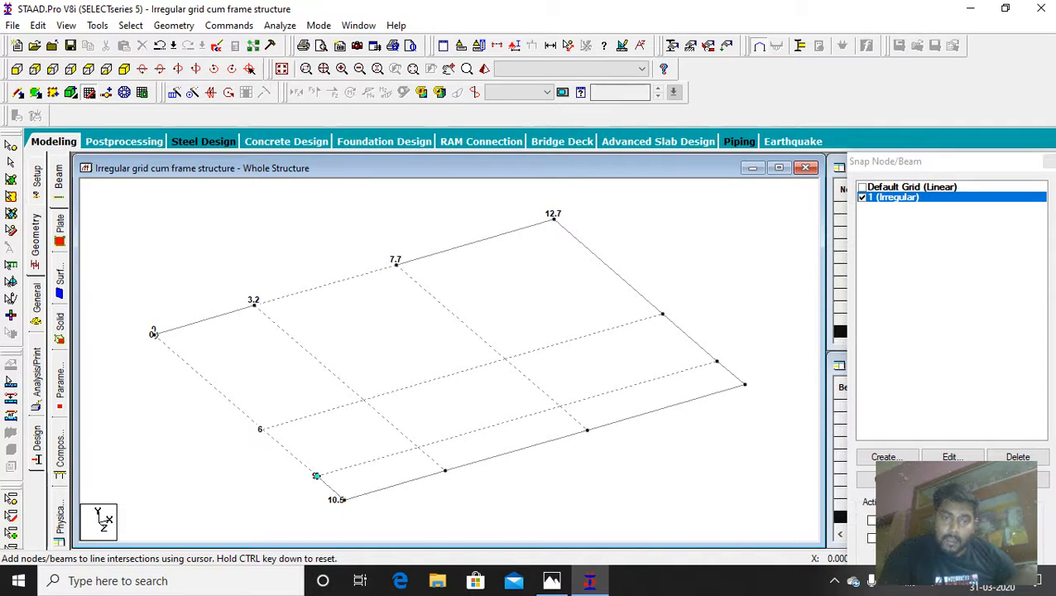
Draw beams along Z 9 m to X 7.7 m, across to Z 6 m and back to X 0, and end grid drawing.
{"action": "left_click", "coordinate": [417, 447]}
{"action": "left_click", "coordinate": [561, 407]}
{"action": "left_click", "coordinate": [505, 358]}
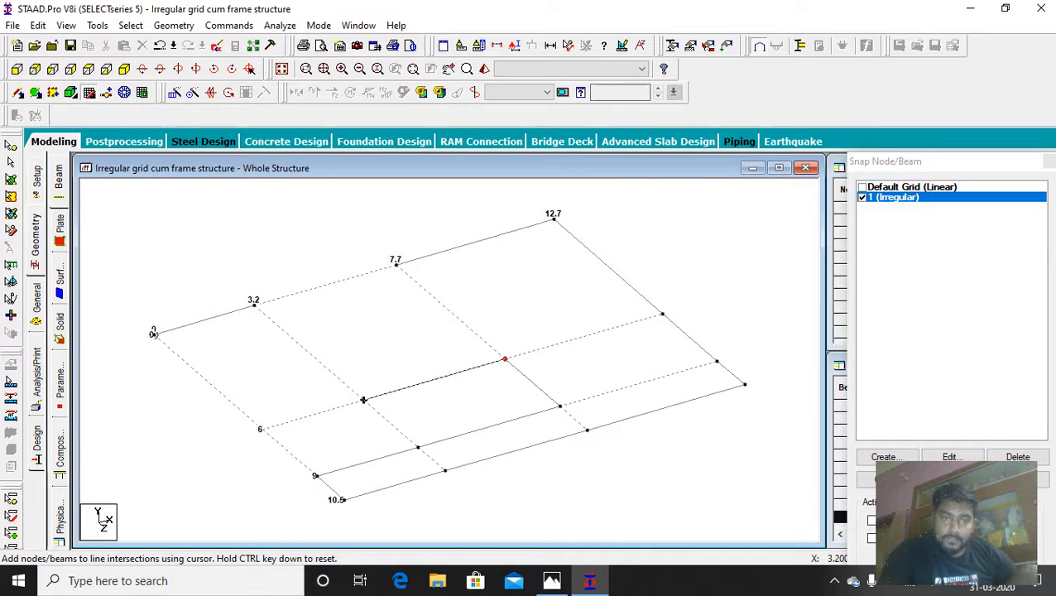
{"action": "left_click", "coordinate": [364, 401]}
{"action": "left_click", "coordinate": [262, 429]}
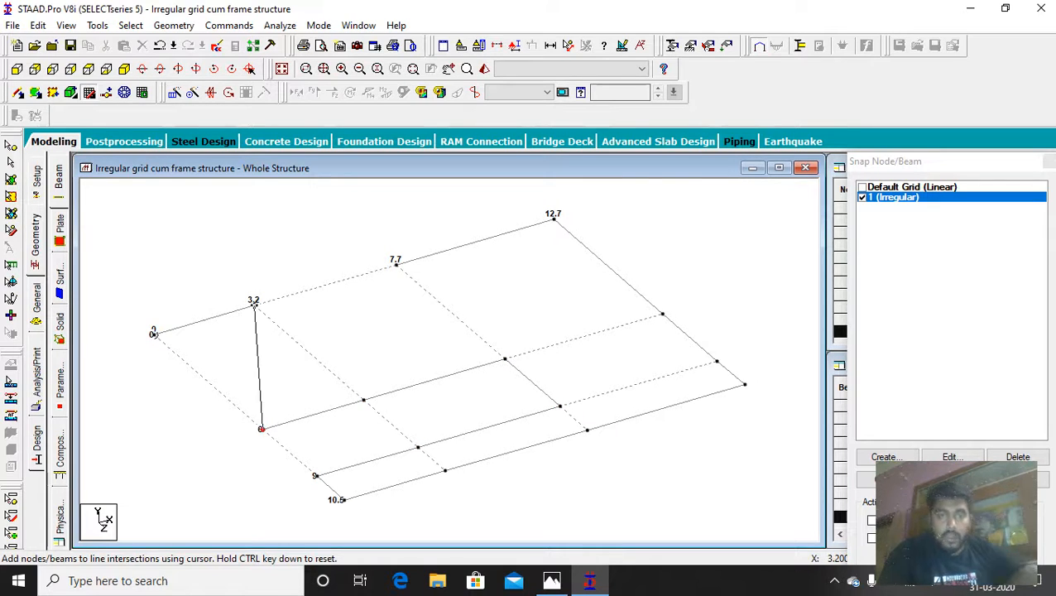
{"action": "key", "text": "Escape"}
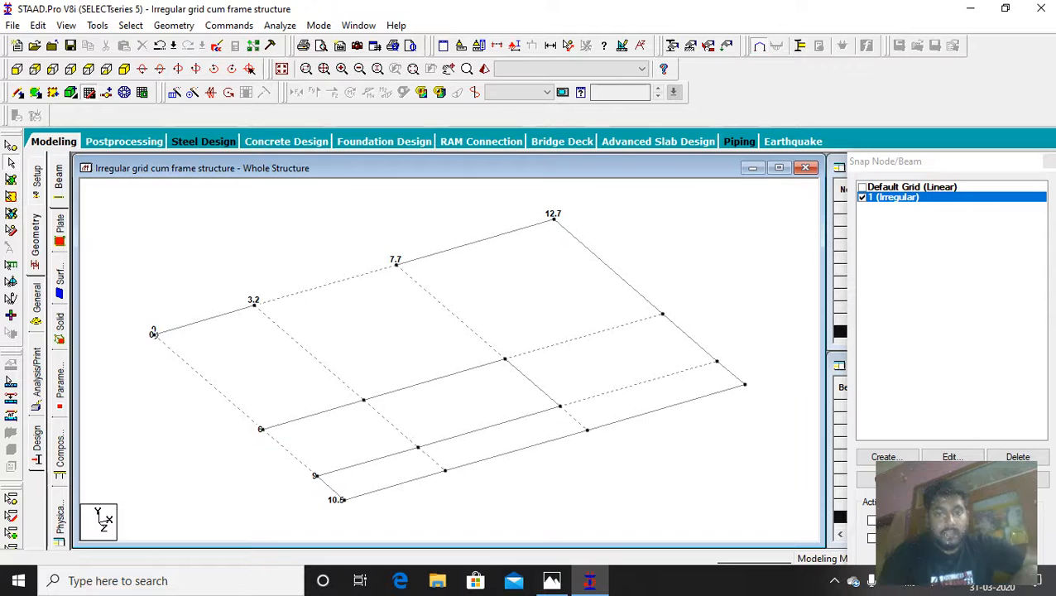
Add beams between the X 3.2 m and 7.7 m nodes on Z 0 and along X 0 from the origin to Z 9 m.
{"action": "scroll", "coordinate": [449, 359], "scroll_direction": "down", "scroll_amount": 1}
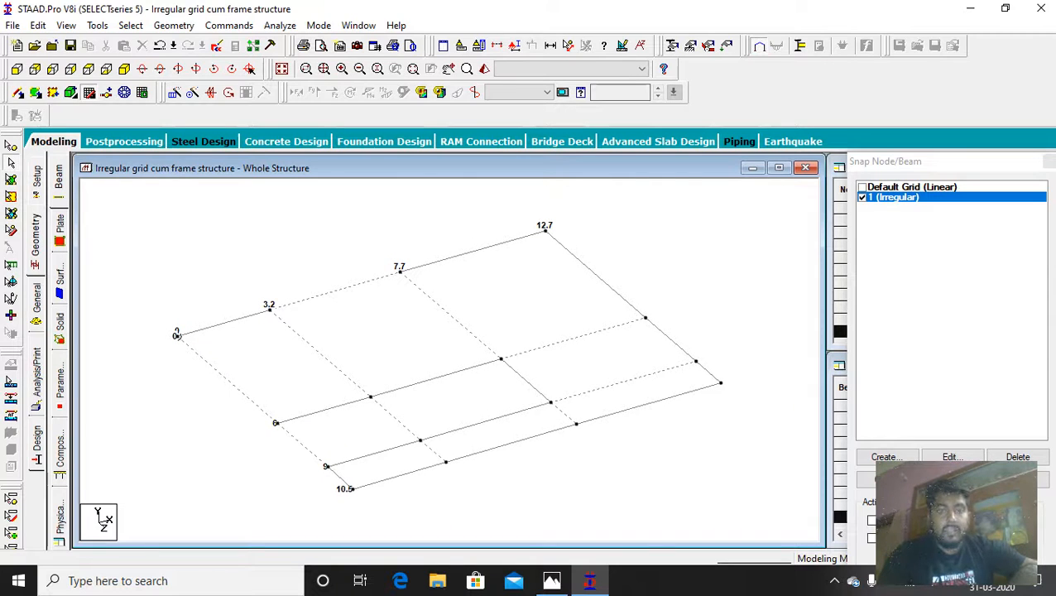
{"action": "left_click", "coordinate": [19, 92]}
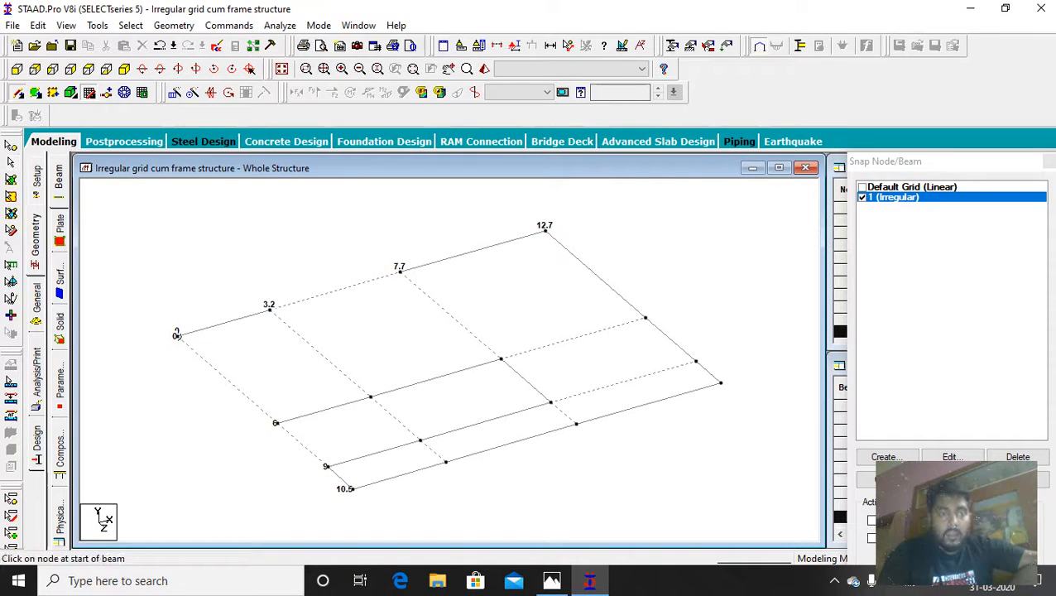
{"action": "left_click_drag", "start_coordinate": [269, 306], "coordinate": [400, 270]}
{"action": "left_click_drag", "start_coordinate": [176, 334], "coordinate": [326, 467]}
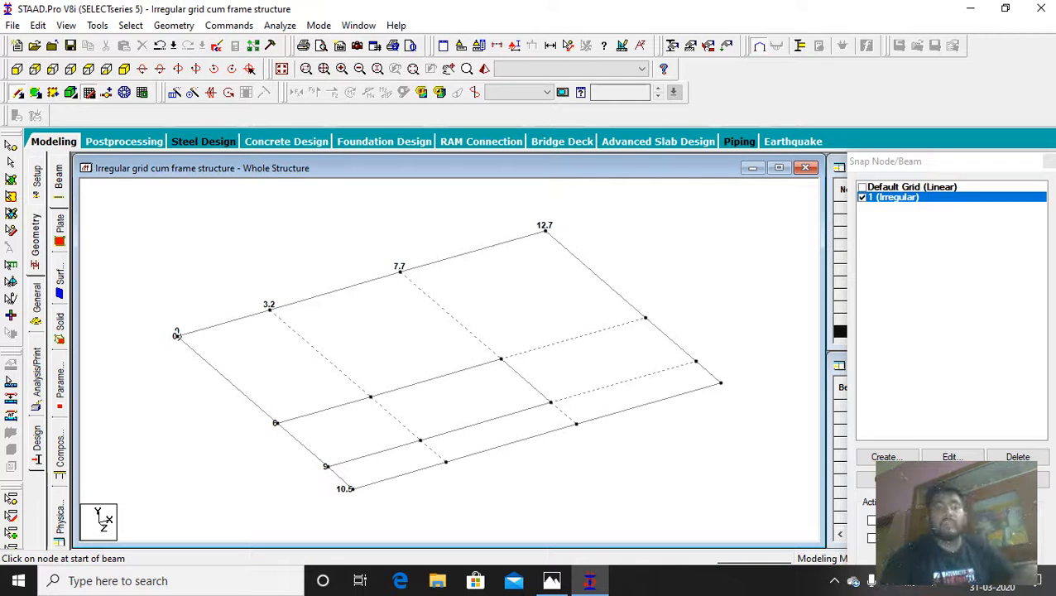
Place the hand-drawn plan in Photos side by side with STAAD.Pro and fit the whole model in the narrower view.
{"action": "left_click", "coordinate": [552, 580]}
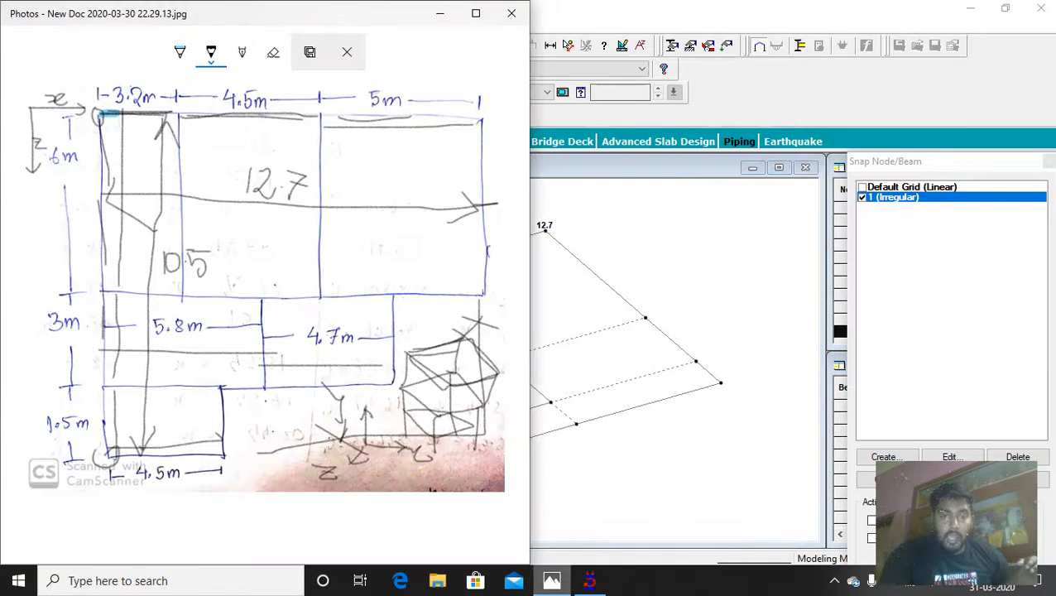
{"action": "left_click_drag", "start_coordinate": [447, 11], "coordinate": [1055, 121]}
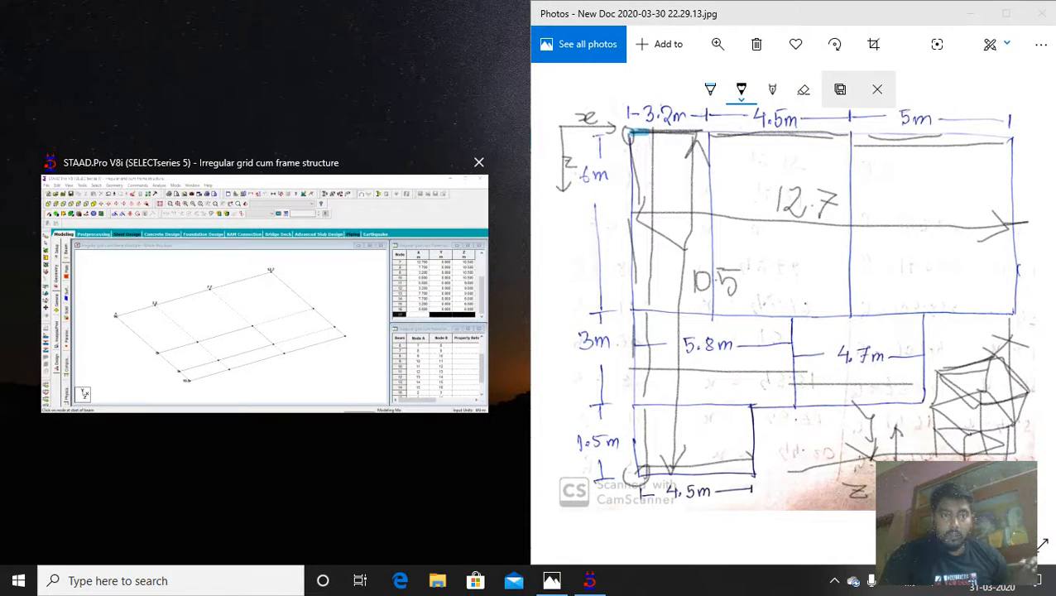
{"action": "left_click", "coordinate": [229, 346]}
{"action": "scroll", "coordinate": [226, 340], "scroll_direction": "down", "scroll_amount": 1}
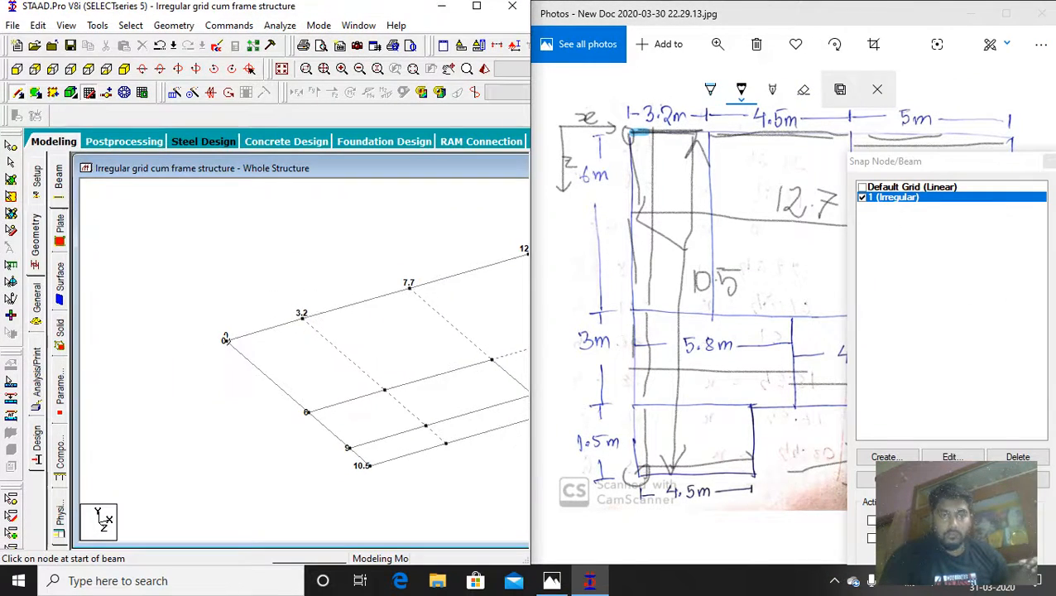
{"action": "scroll", "coordinate": [242, 342], "scroll_direction": "down", "scroll_amount": 2}
{"action": "right_click", "coordinate": [329, 345]}
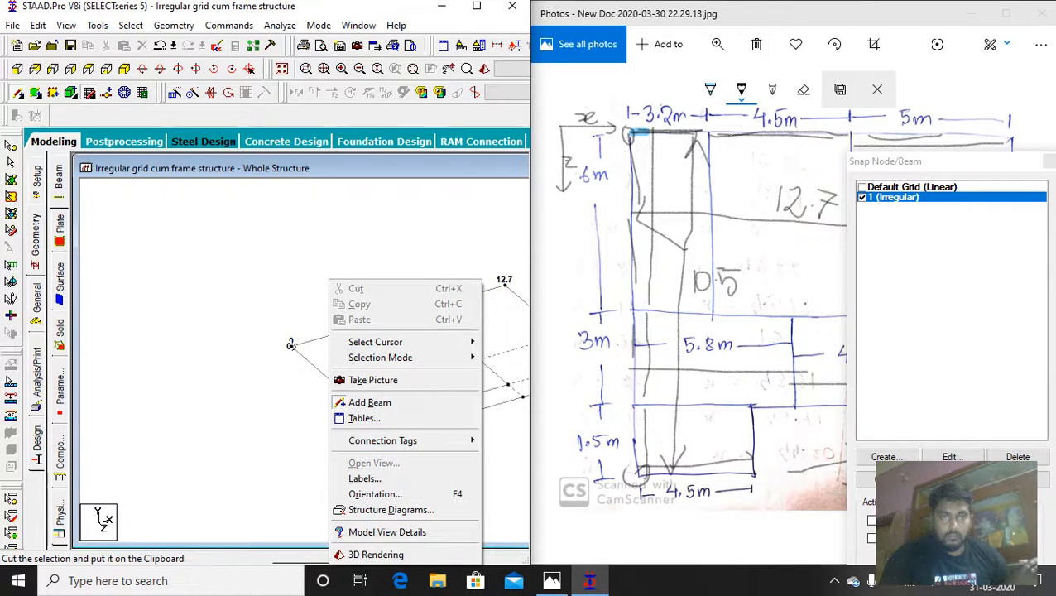
{"action": "key", "text": "Escape"}
{"action": "left_click", "coordinate": [448, 69]}
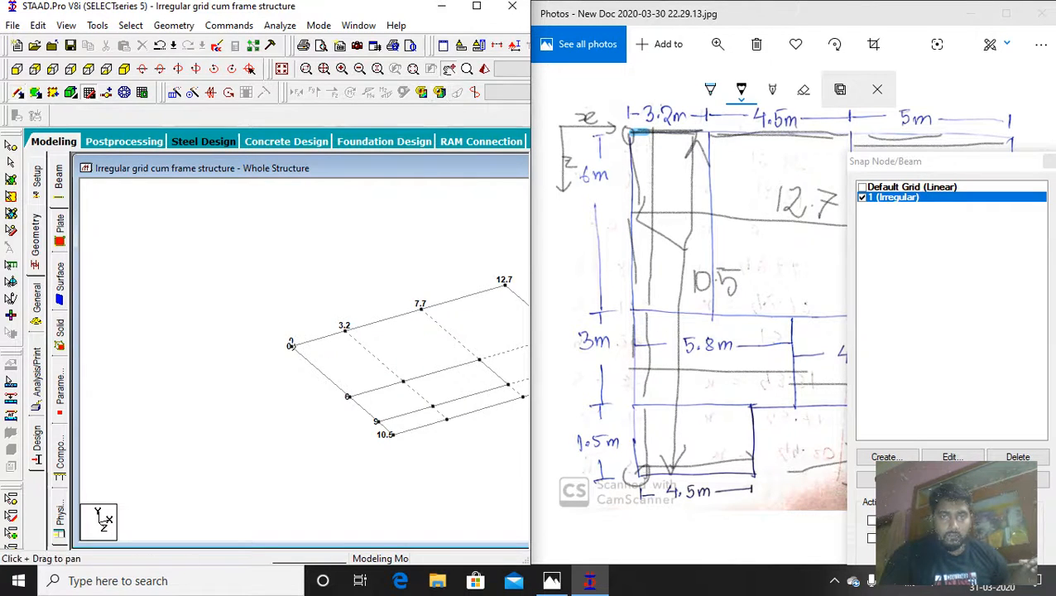
{"action": "left_click_drag", "start_coordinate": [289, 345], "coordinate": [147, 369]}
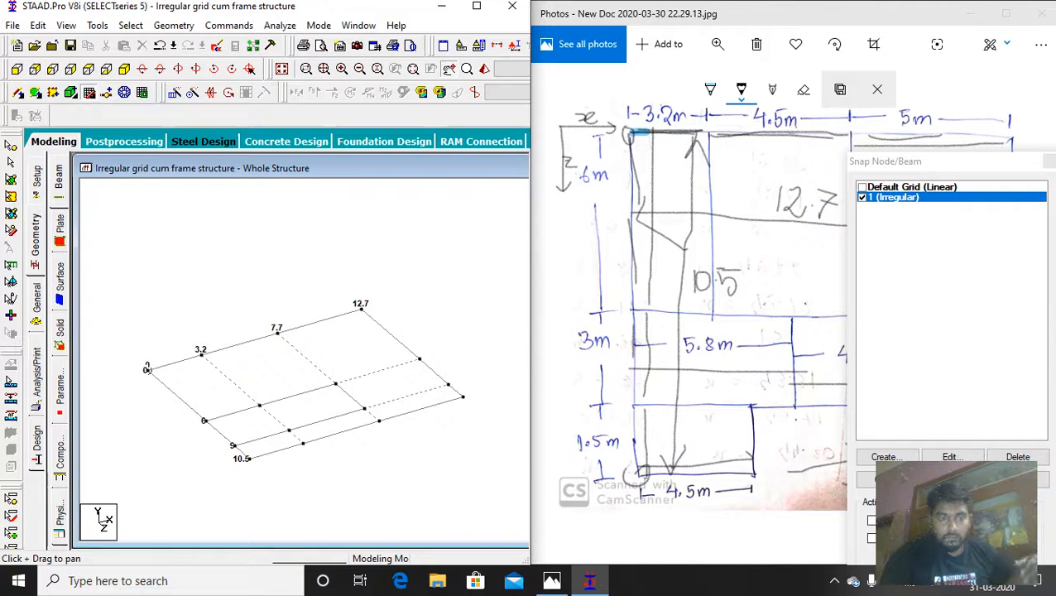
{"action": "scroll", "coordinate": [304, 384], "scroll_direction": "up", "scroll_amount": 3}
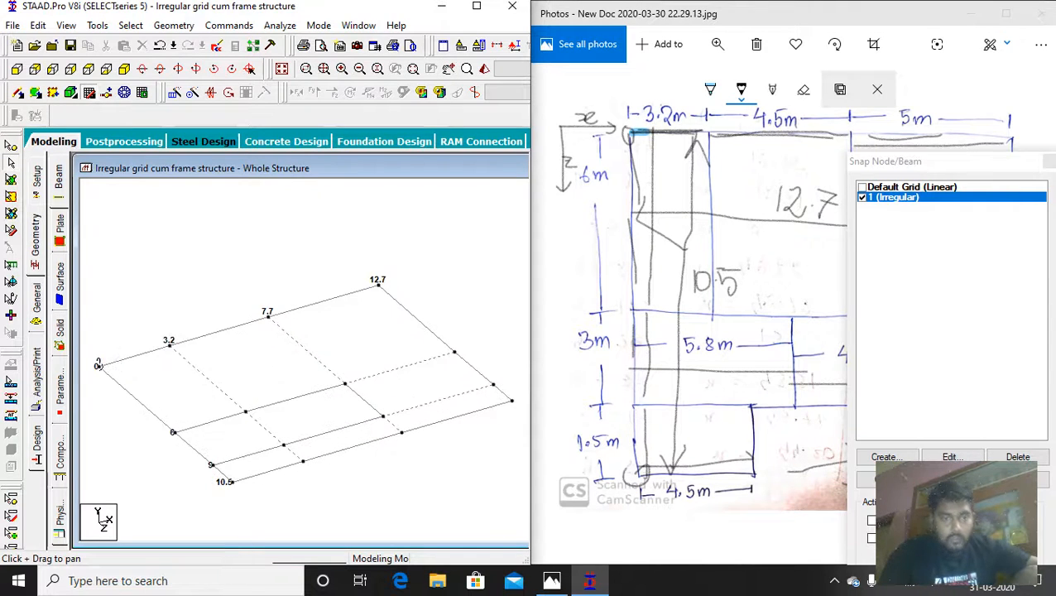
{"action": "scroll", "coordinate": [306, 389], "scroll_direction": "down", "scroll_amount": 1}
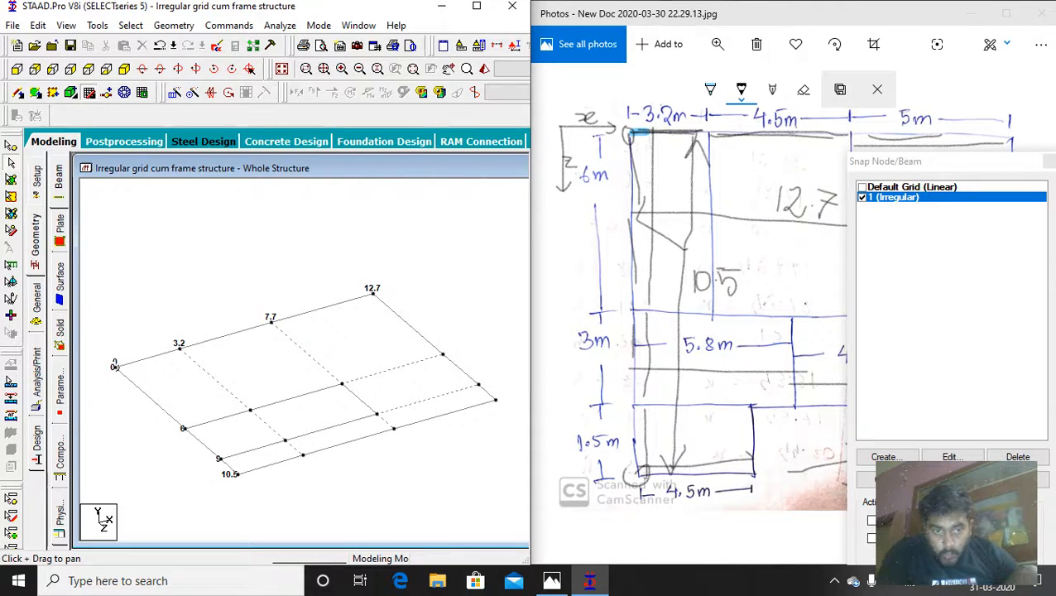
Select the node at X 3.2 m on the Z 10.5 m edge instead of the beams there.
{"action": "left_click", "coordinate": [348, 442]}
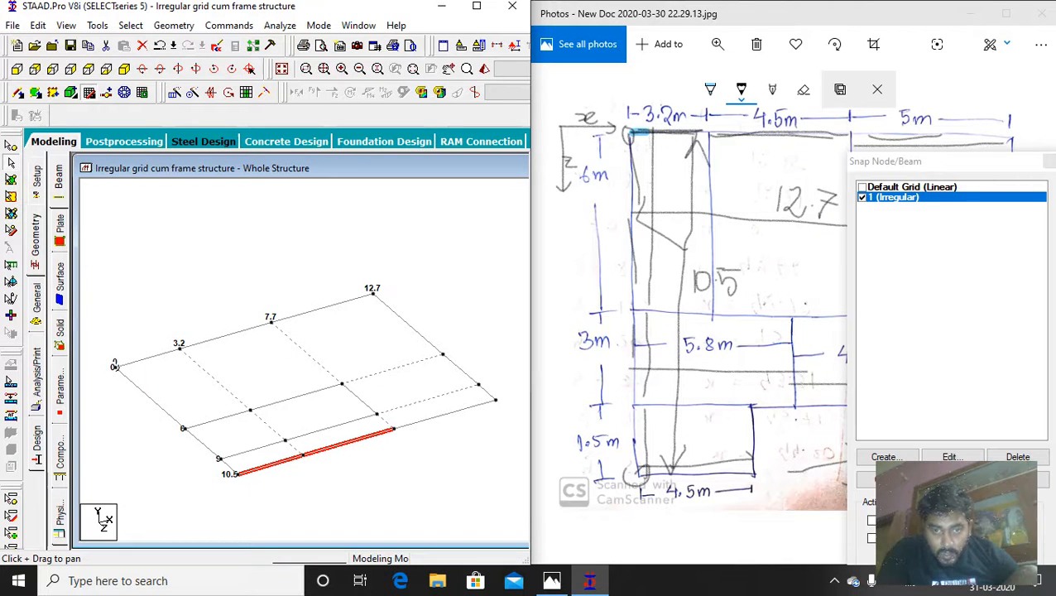
{"action": "key", "text": "Delete"}
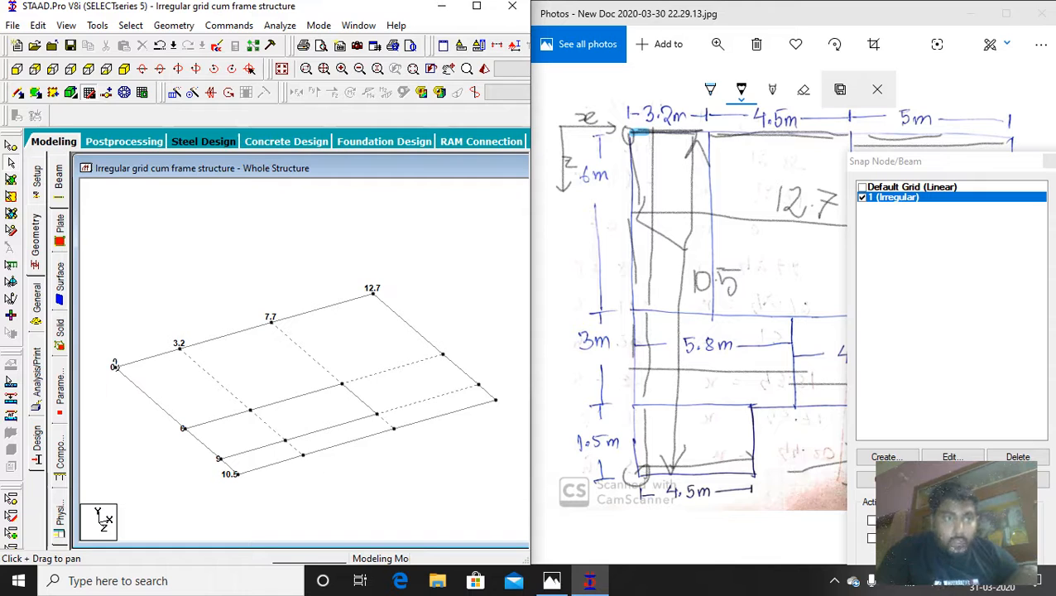
{"action": "left_click", "coordinate": [11, 146]}
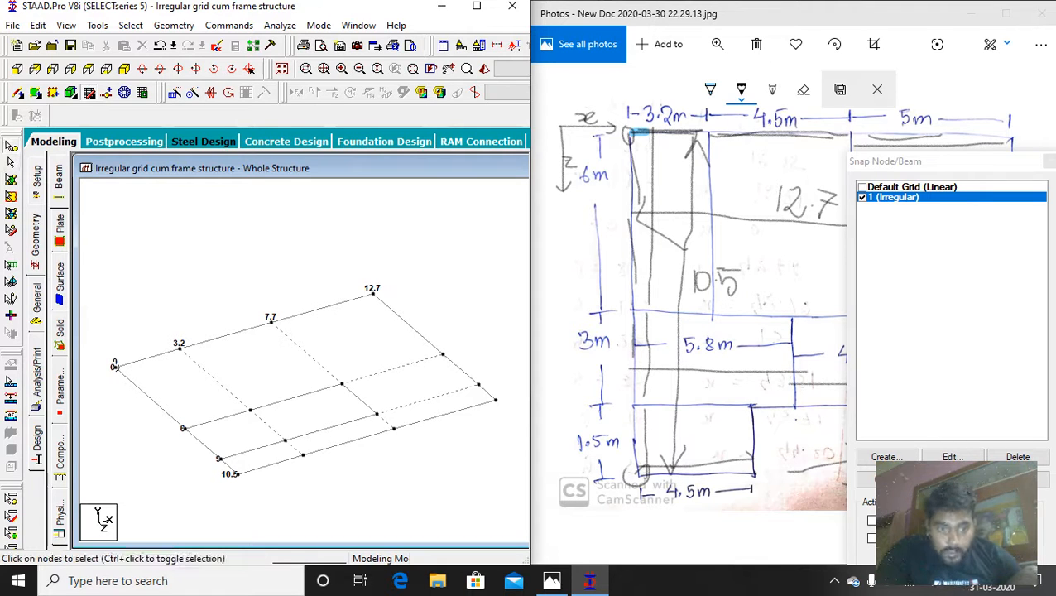
{"action": "left_click", "coordinate": [303, 454]}
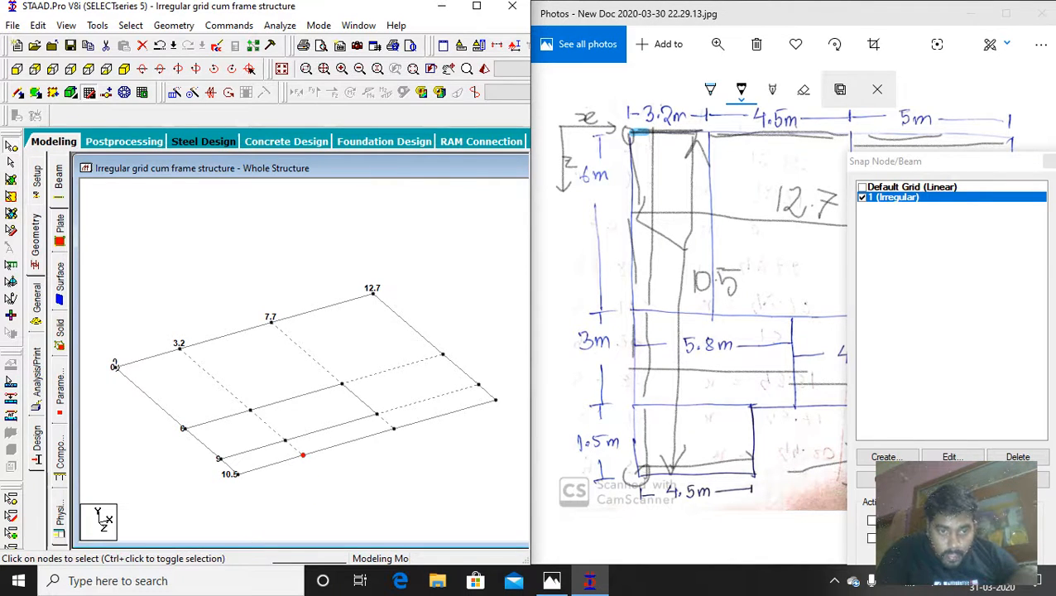
{"action": "right_click", "coordinate": [303, 454]}
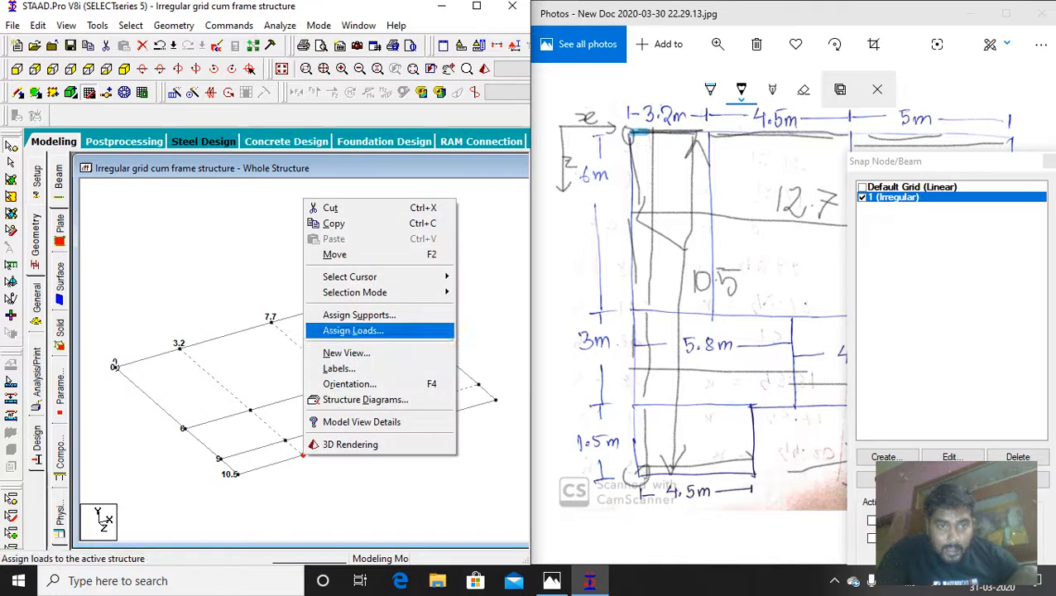
{"action": "left_click", "coordinate": [331, 330]}
{"action": "left_click", "coordinate": [262, 322]}
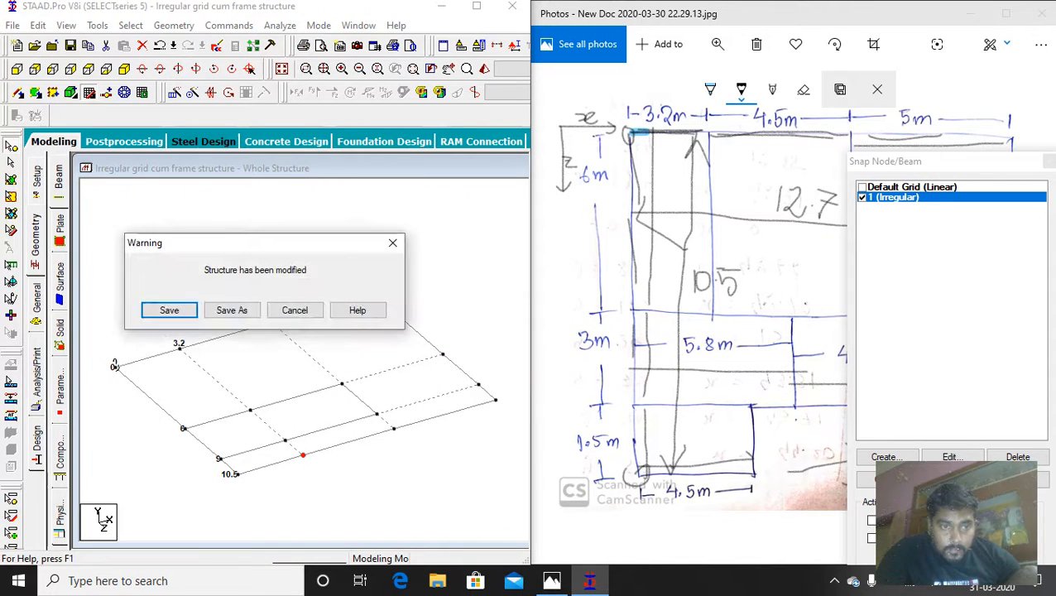
{"action": "left_click", "coordinate": [168, 309]}
{"action": "right_click", "coordinate": [303, 454]}
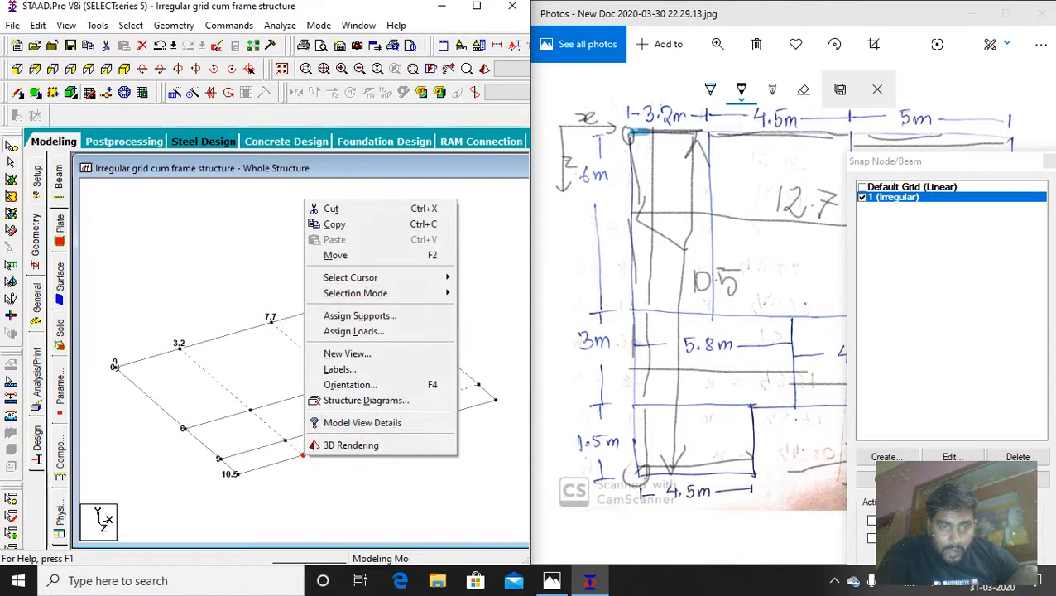
{"action": "left_click", "coordinate": [339, 255]}
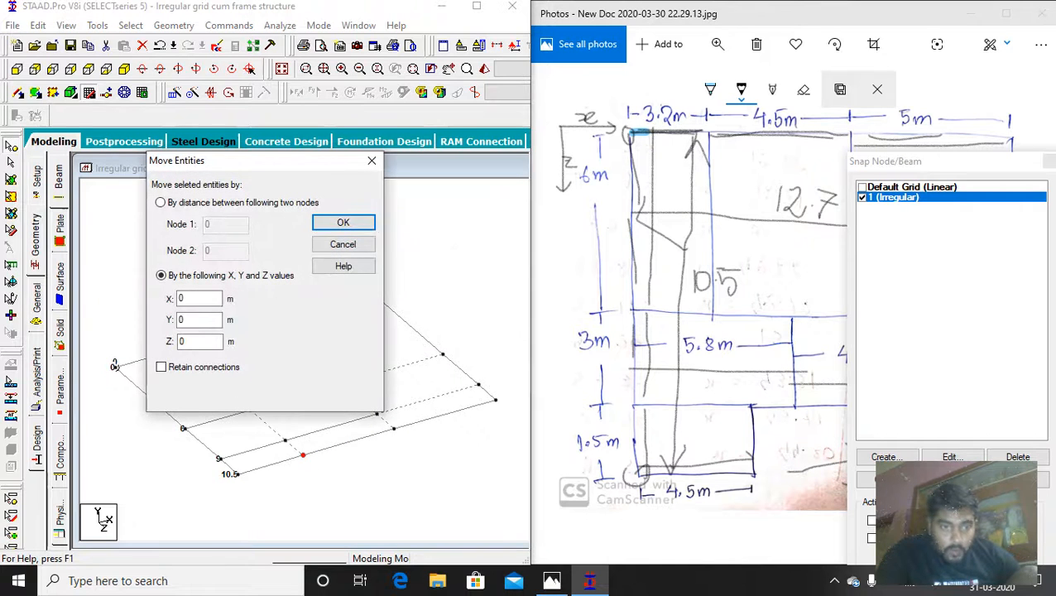
{"action": "left_click_drag", "start_coordinate": [260, 161], "coordinate": [373, 29]}
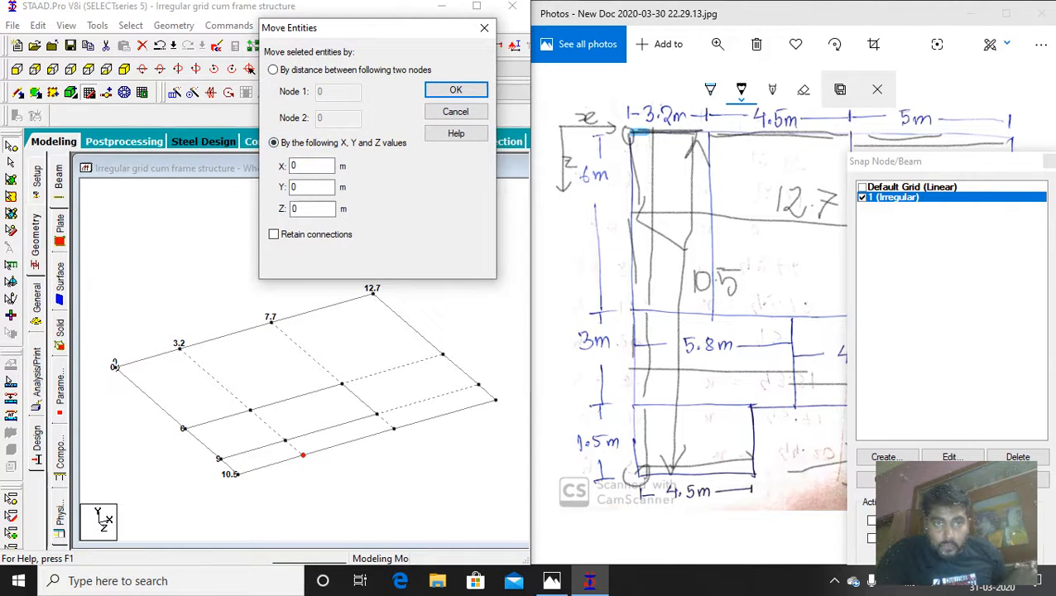
{"action": "left_click_drag", "start_coordinate": [373, 29], "coordinate": [372, 244]}
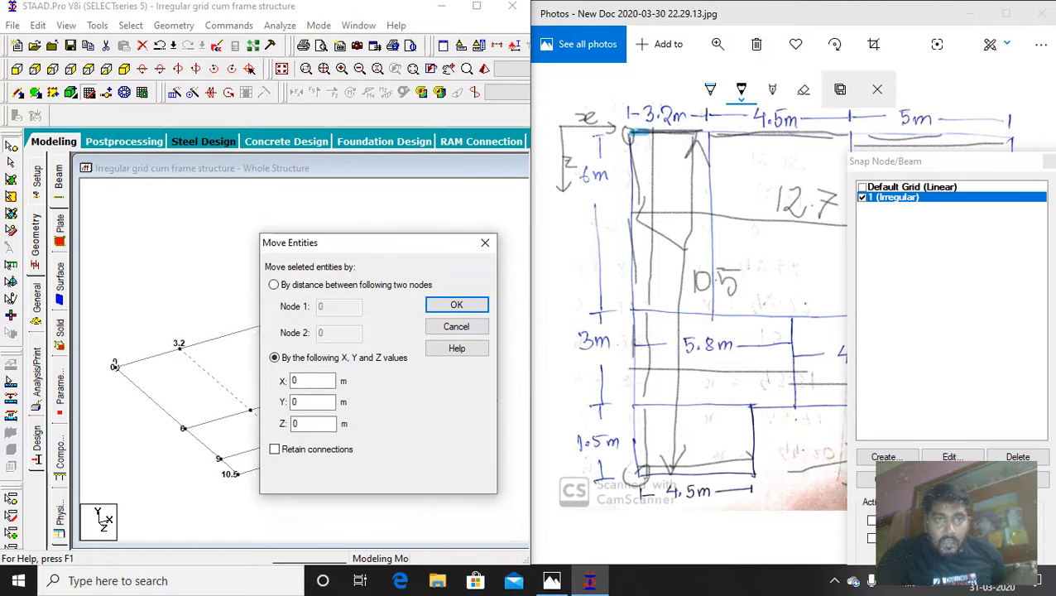
{"action": "left_click", "coordinate": [485, 243]}
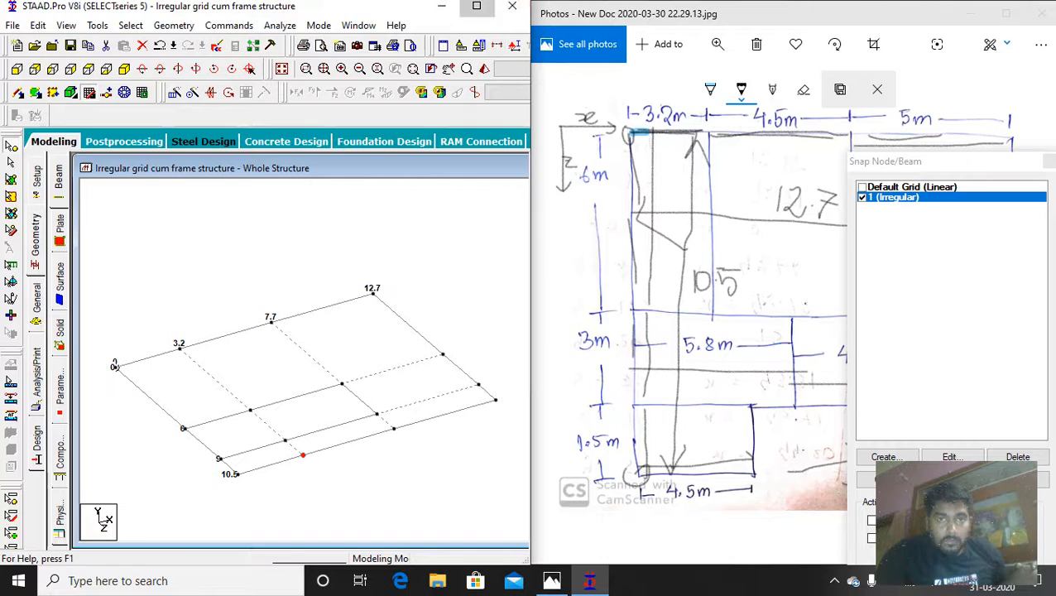
Dimension the distance between the origin and the X 3.2 m node on Z 0, and place STAAD.Pro beside the plan again.
{"action": "left_click", "coordinate": [476, 7]}
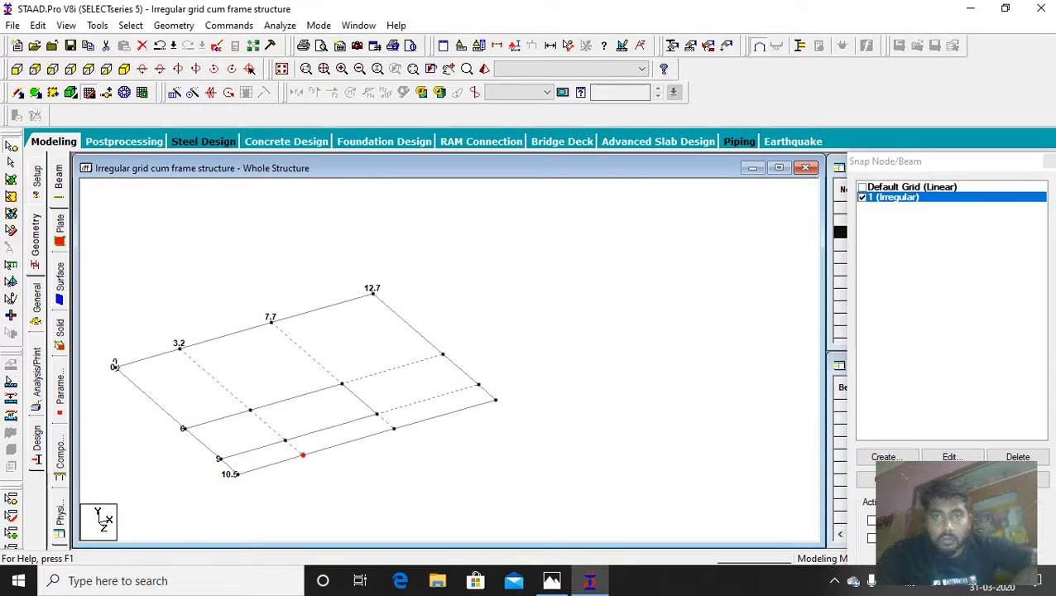
{"action": "left_click", "coordinate": [568, 46]}
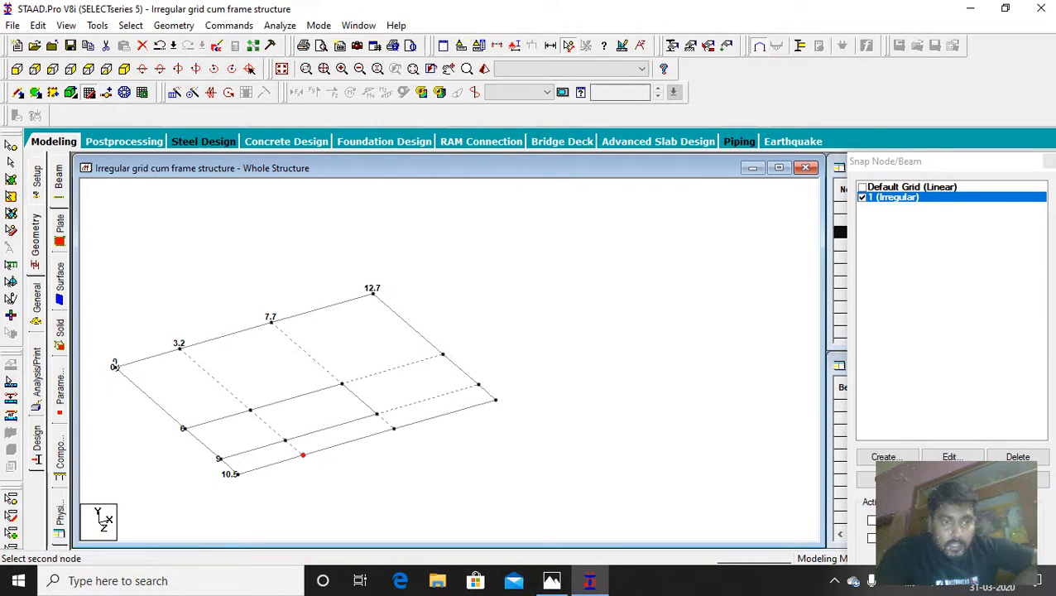
{"action": "left_click", "coordinate": [115, 366]}
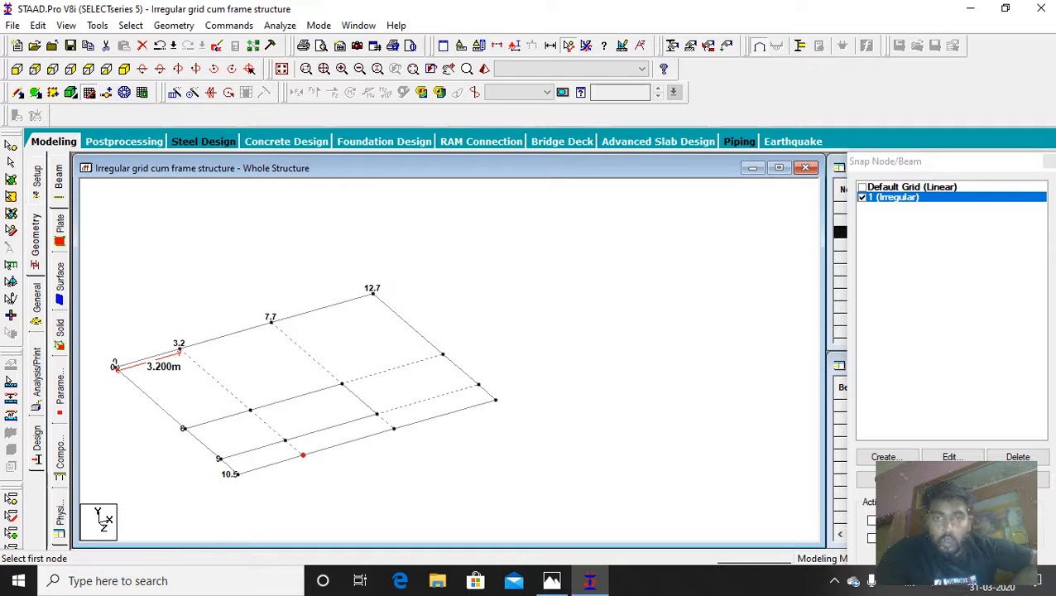
{"action": "left_click", "coordinate": [1005, 8]}
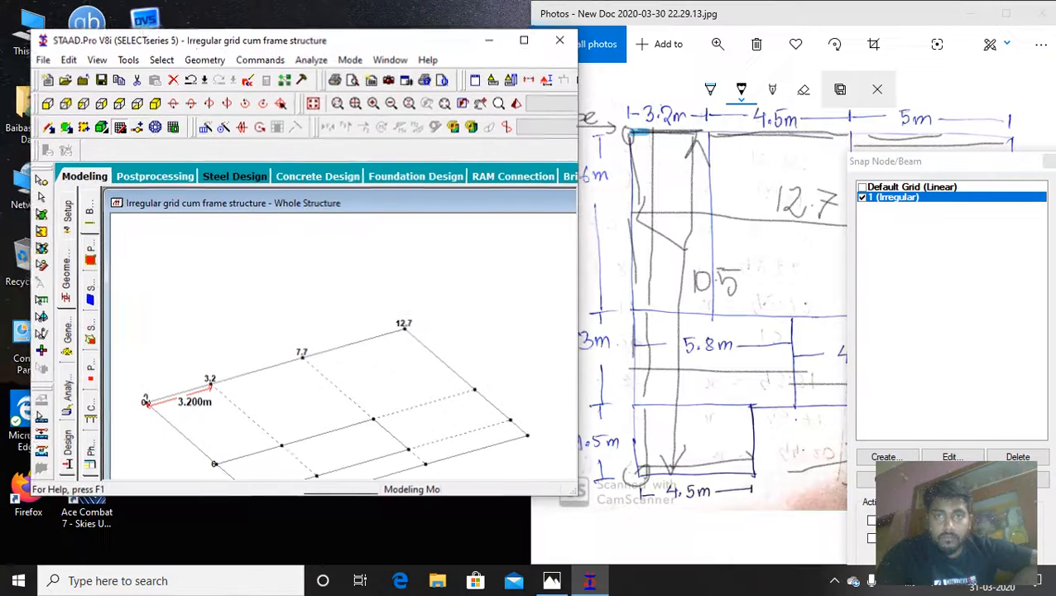
{"action": "left_click_drag", "start_coordinate": [447, 40], "coordinate": [0, 71]}
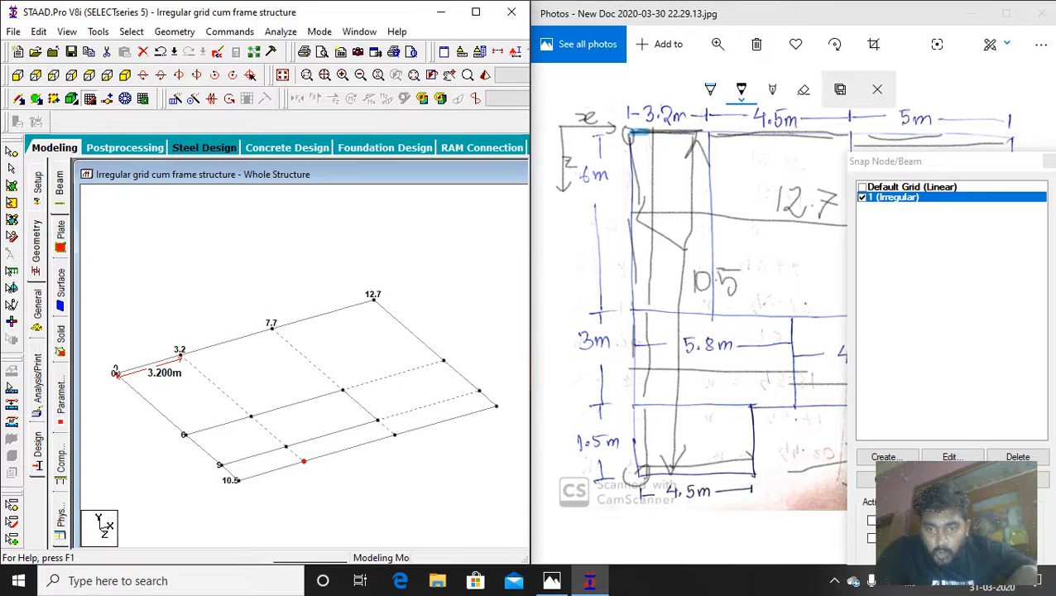
Annotate the 4.5 m wide bottom bay on the plan in Photos, handwriting 3.2 inside it and the subtraction of 3.2 from 4.5 beside it.
{"action": "left_click", "coordinate": [876, 89]}
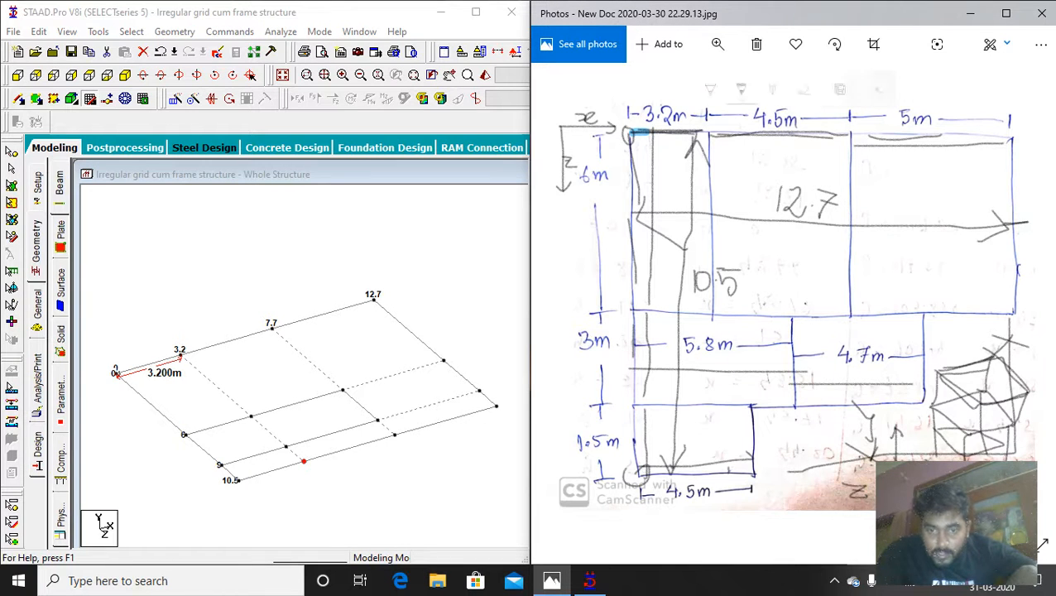
{"action": "mouse_move", "coordinate": [675, 440]}
{"action": "left_mouse_down"}
{"action": "mouse_move", "coordinate": [689, 444]}
{"action": "mouse_move", "coordinate": [686, 458]}
{"action": "mouse_move", "coordinate": [727, 461]}
{"action": "mouse_move", "coordinate": [747, 487]}
{"action": "left_mouse_up"}
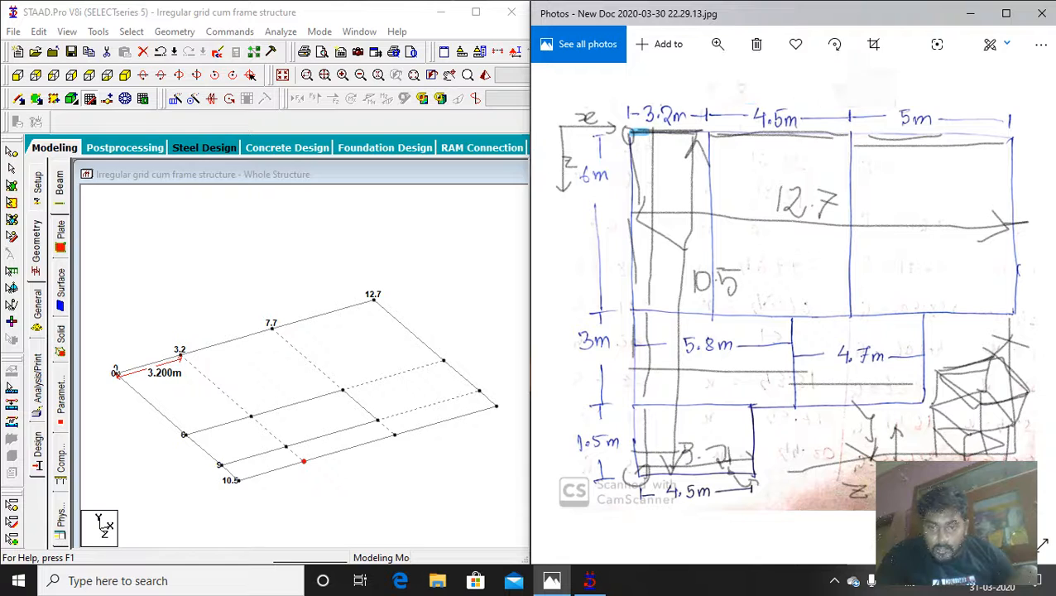
{"action": "mouse_move", "coordinate": [737, 472]}
{"action": "left_mouse_down"}
{"action": "mouse_move", "coordinate": [772, 436]}
{"action": "mouse_move", "coordinate": [782, 459]}
{"action": "left_mouse_up"}
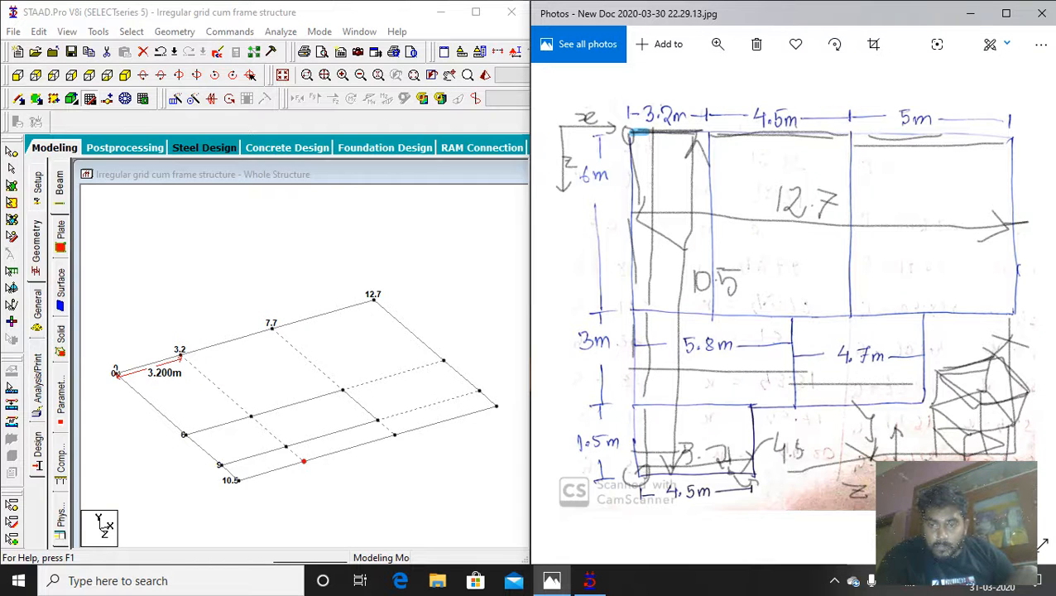
{"action": "mouse_move", "coordinate": [809, 439]}
{"action": "left_mouse_down"}
{"action": "mouse_move", "coordinate": [817, 451]}
{"action": "mouse_move", "coordinate": [844, 451]}
{"action": "left_mouse_up"}
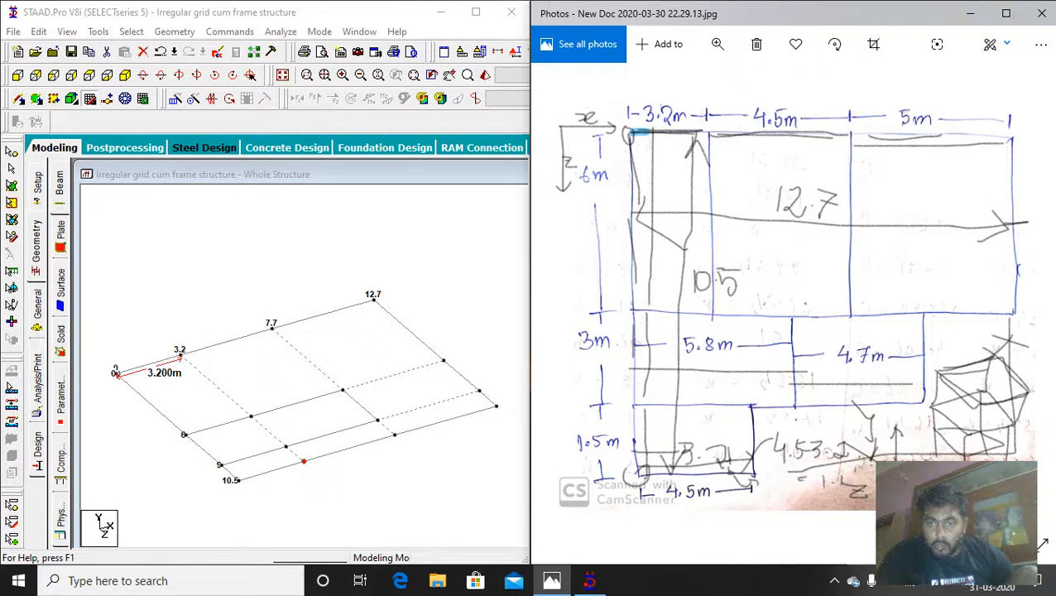
Switch to STAAD.Pro and move the selected Z 10.5 m edge node by 1.1 m in X, splitting existing members it falls on.
{"action": "key", "text": "alt+Tab"}
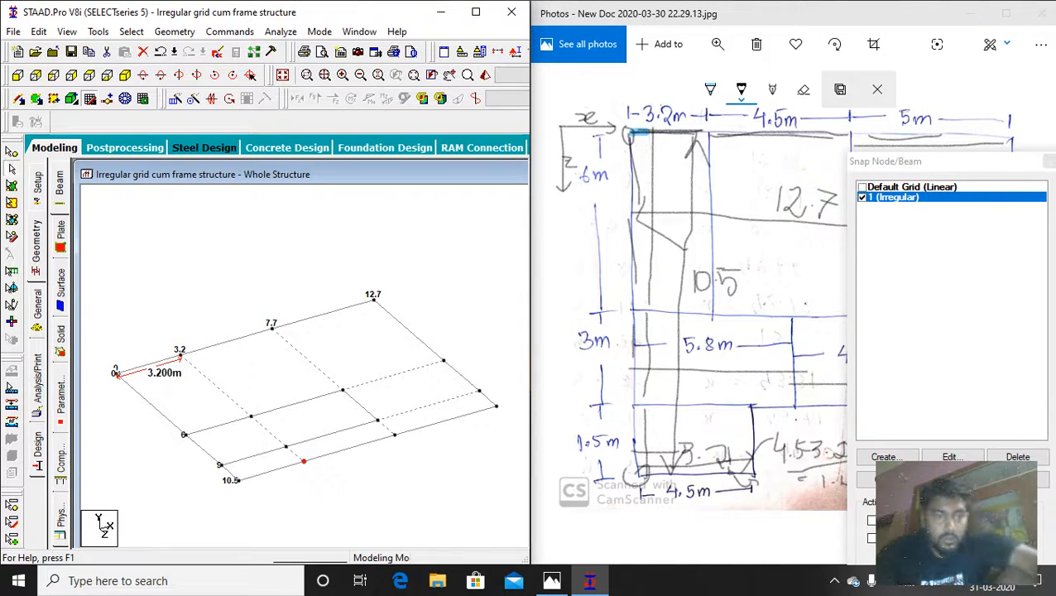
{"action": "right_click", "coordinate": [304, 207]}
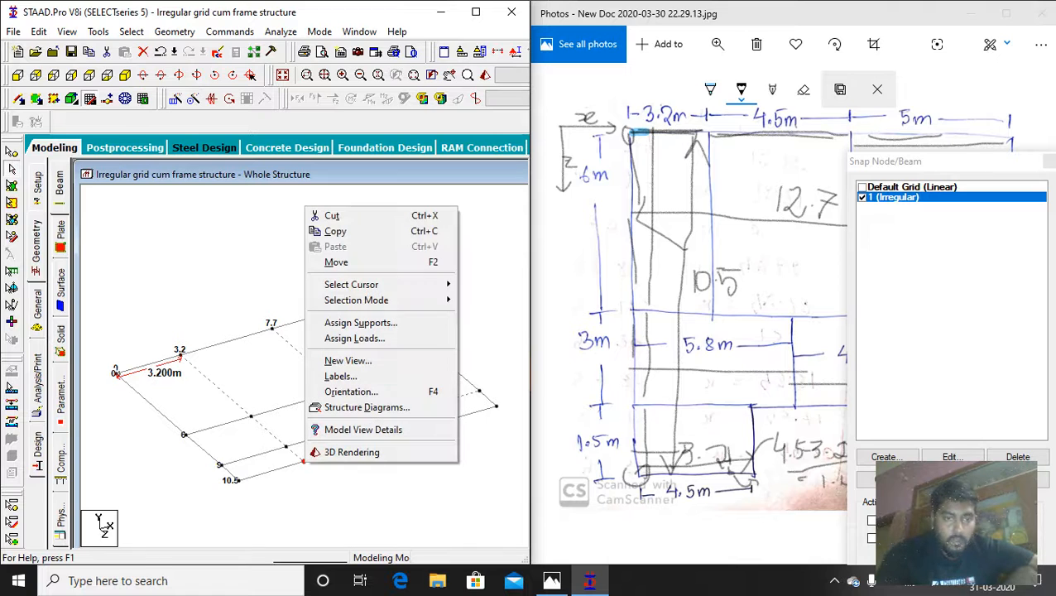
{"action": "left_click", "coordinate": [336, 262]}
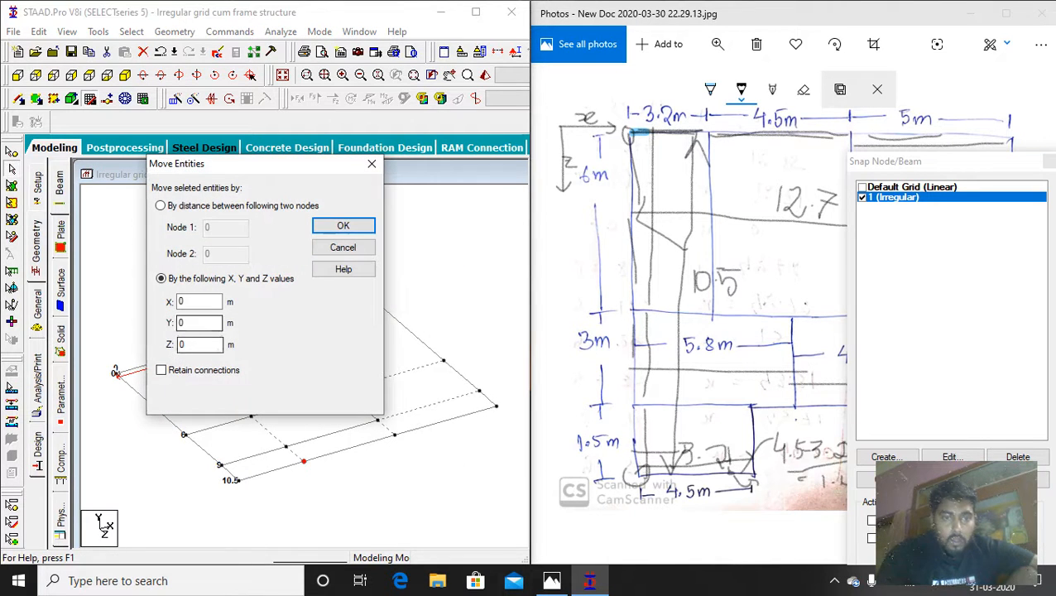
{"action": "left_click_drag", "start_coordinate": [211, 164], "coordinate": [255, 24]}
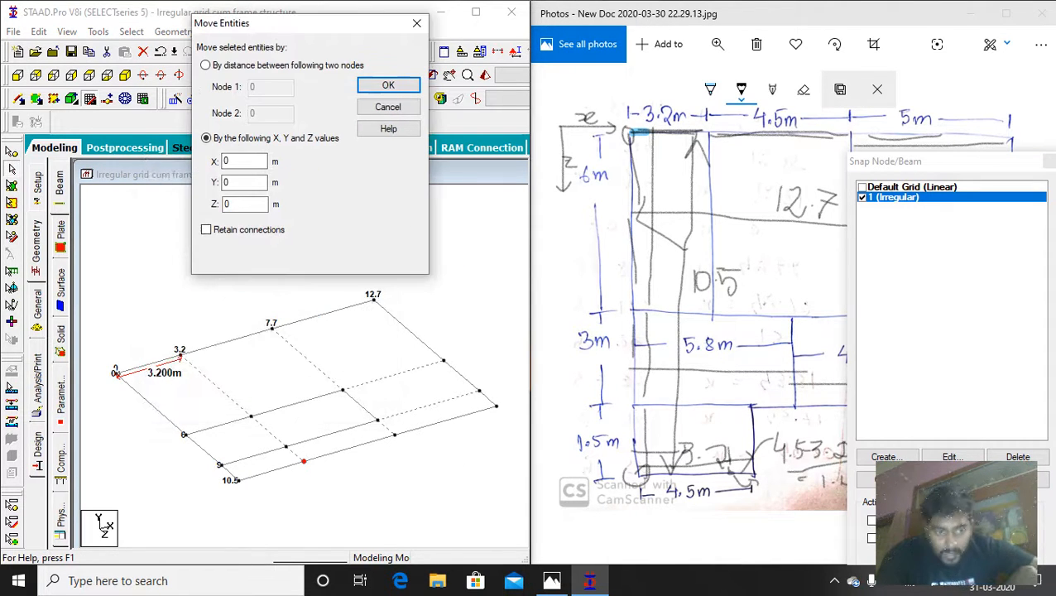
{"action": "double_click", "coordinate": [226, 162]}
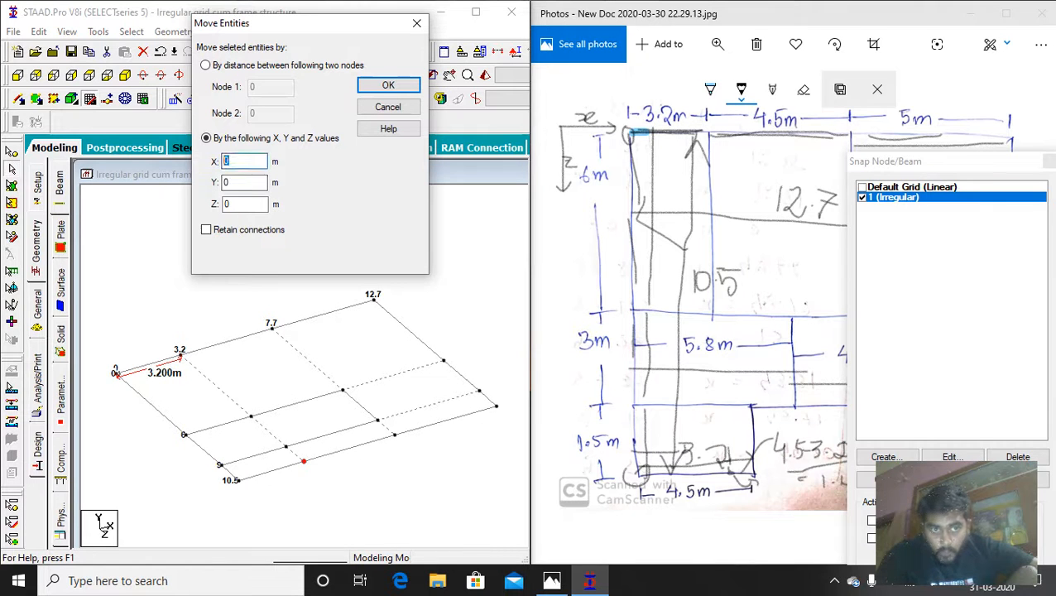
{"action": "type", "text": "1.1"}
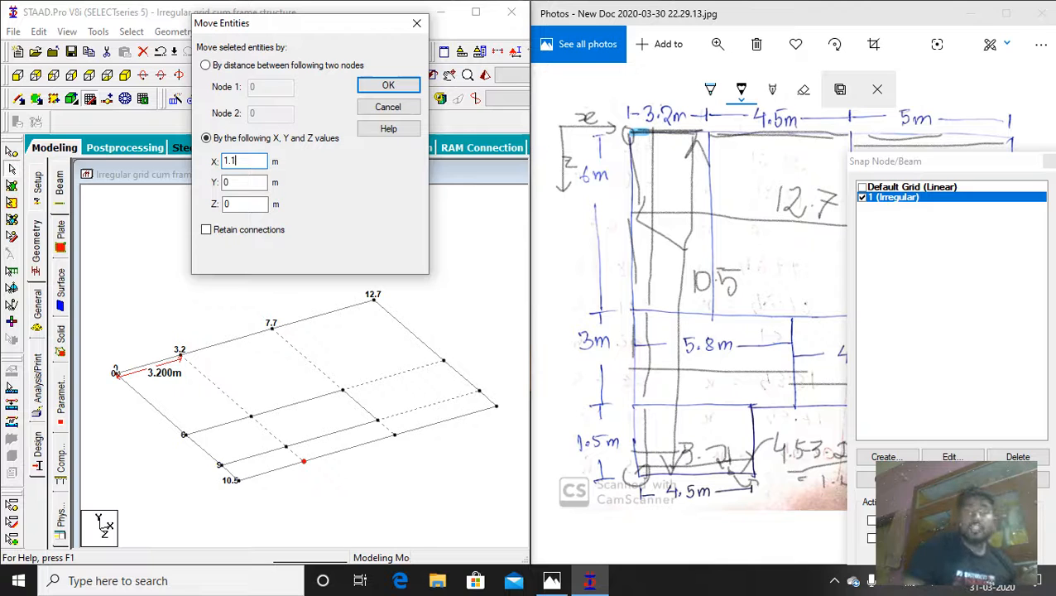
{"action": "left_click", "coordinate": [388, 86]}
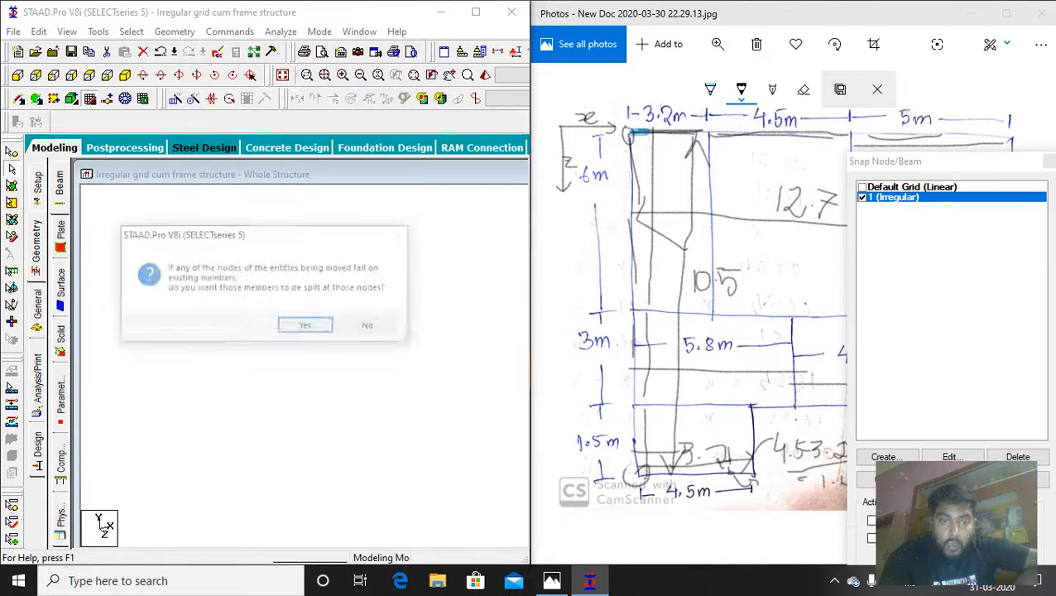
{"action": "left_click", "coordinate": [307, 326]}
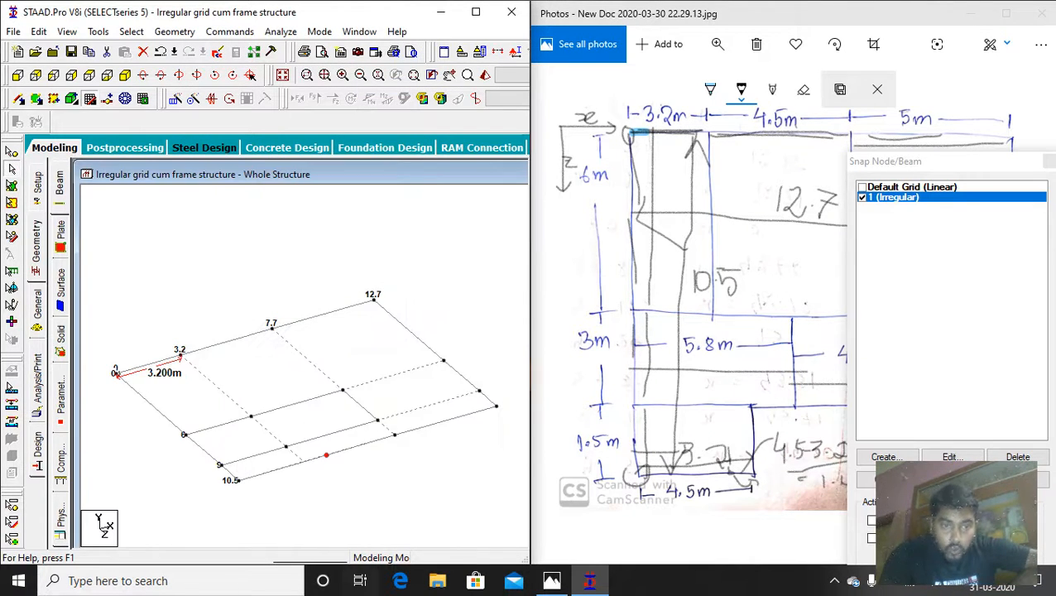
Move the X 3.2 m node on the Z 9 m line by 1.1 m in X, splitting existing members it falls on.
{"action": "left_click", "coordinate": [331, 434]}
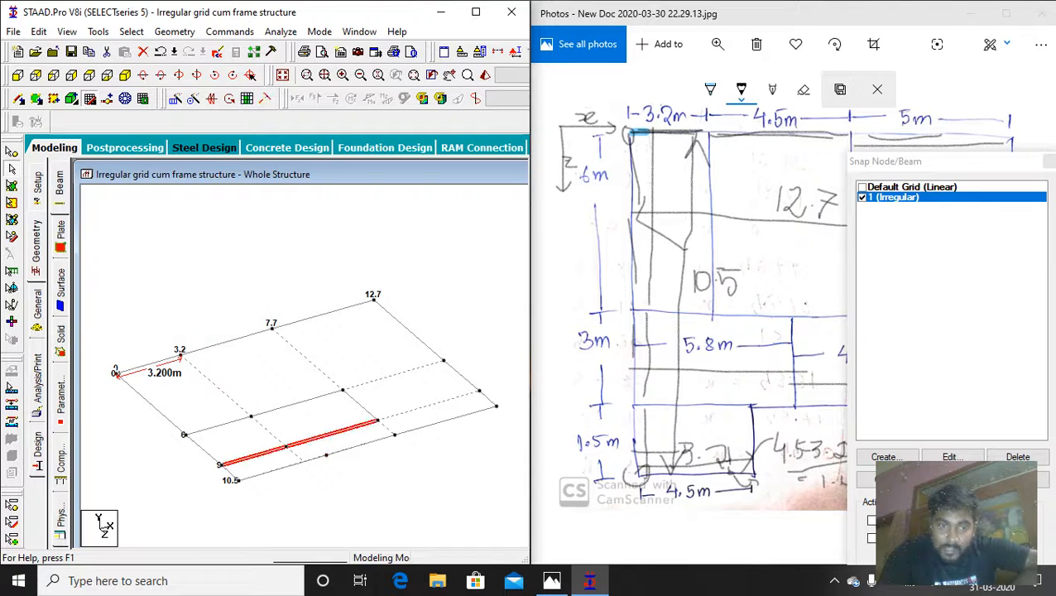
{"action": "left_click", "coordinate": [332, 480]}
{"action": "left_click", "coordinate": [331, 434]}
{"action": "left_click", "coordinate": [331, 481]}
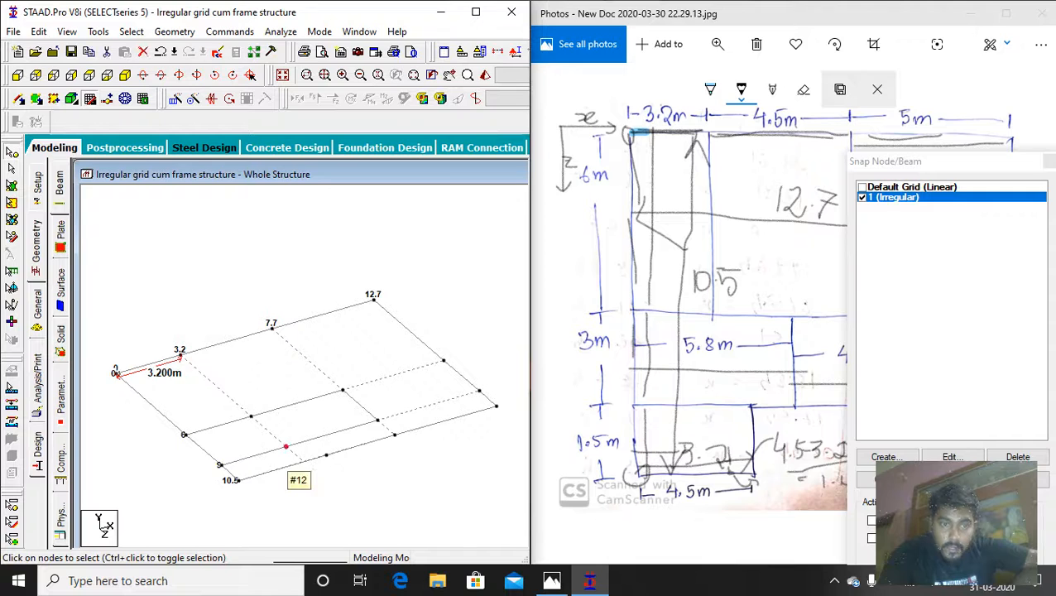
{"action": "right_click", "coordinate": [285, 447]}
{"action": "left_click", "coordinate": [323, 246]}
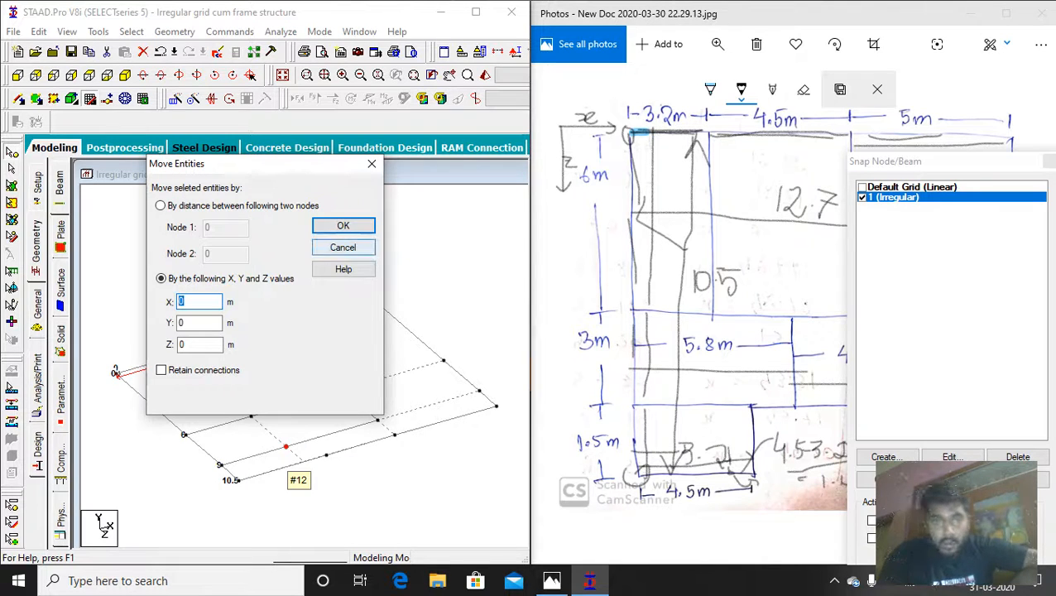
{"action": "type", "text": "1.1"}
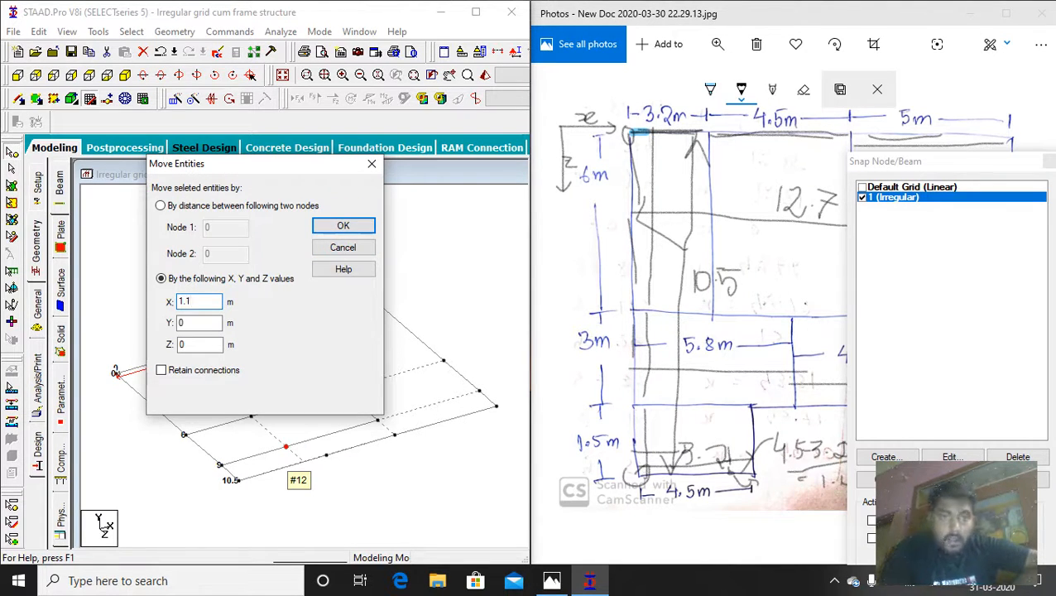
{"action": "key", "text": "Return"}
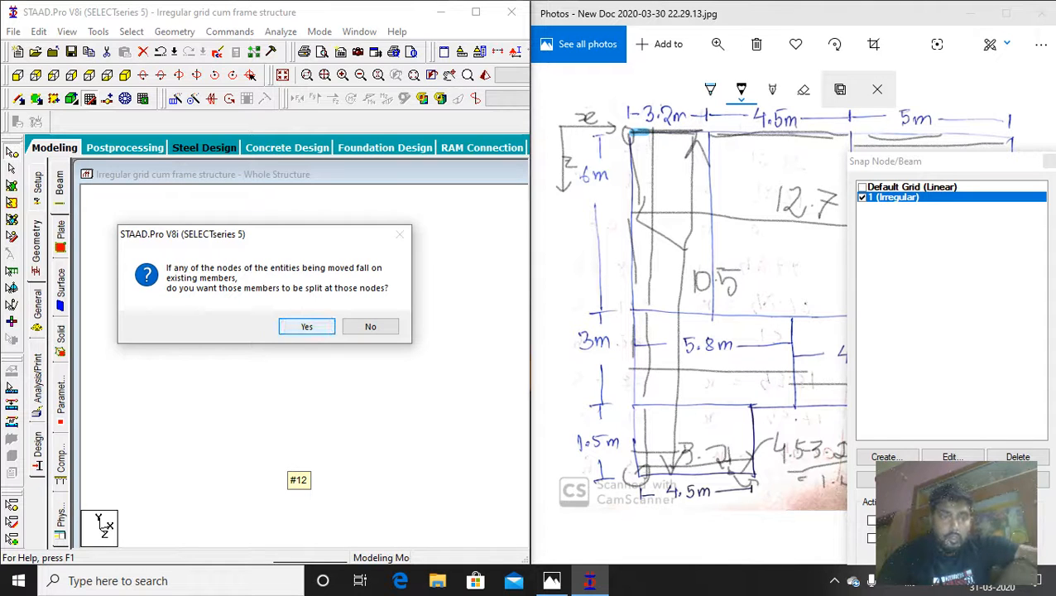
{"action": "left_click", "coordinate": [307, 327]}
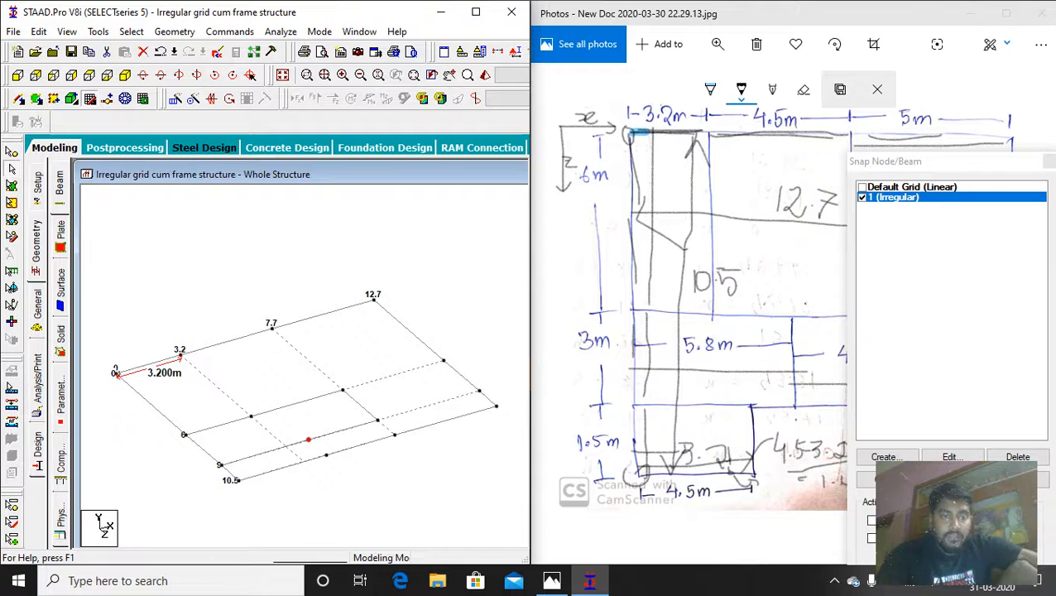
Add a beam connecting the two shifted nodes on the Z 9 m and Z 10.5 m lines.
{"action": "left_click", "coordinate": [281, 468]}
{"action": "left_click", "coordinate": [265, 452]}
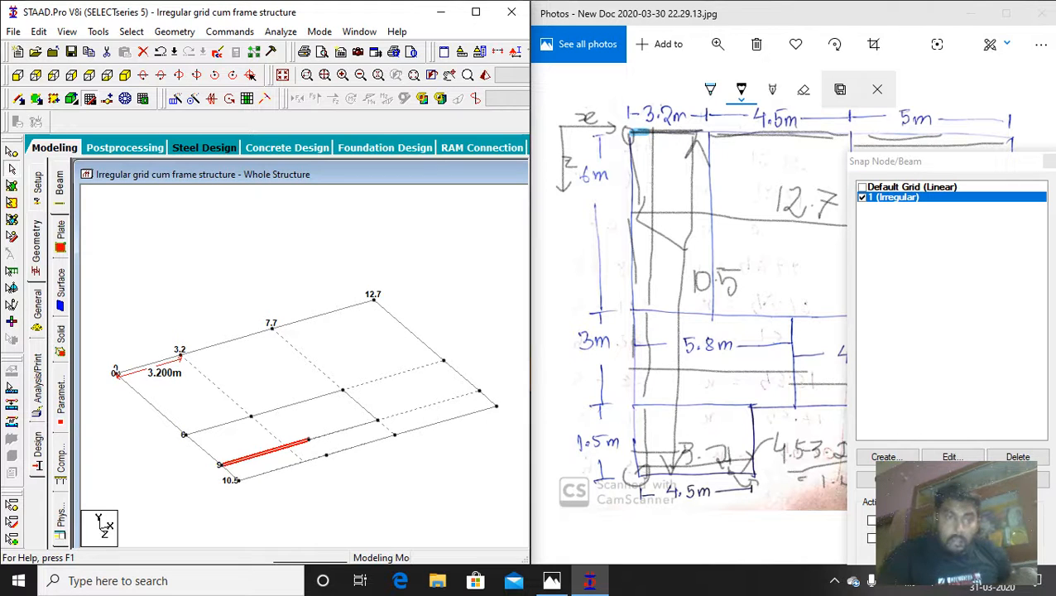
{"action": "key", "text": "Escape"}
{"action": "left_click", "coordinate": [19, 99]}
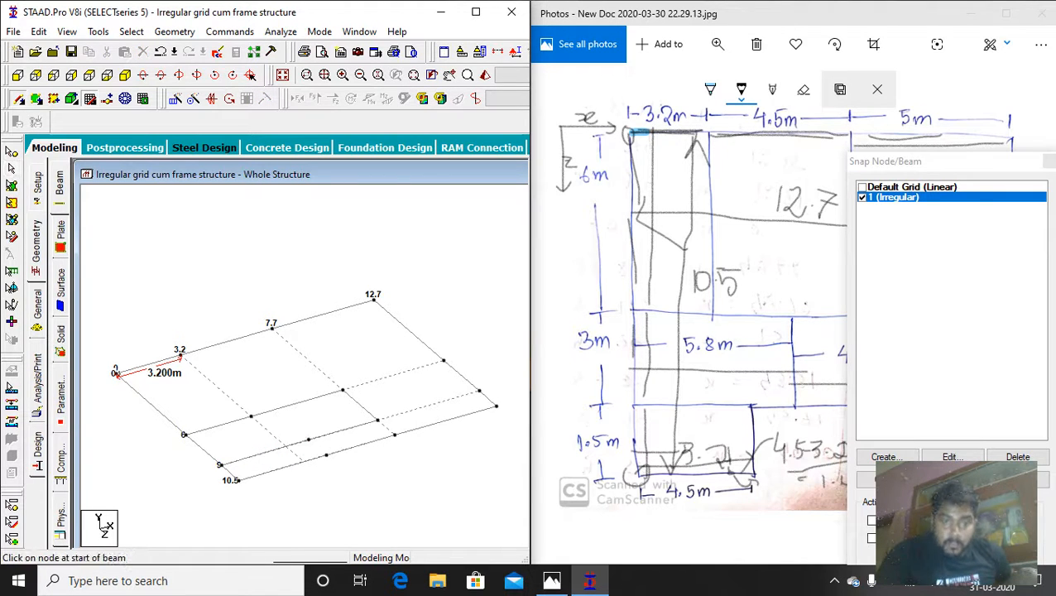
{"action": "left_click_drag", "start_coordinate": [308, 440], "coordinate": [326, 454]}
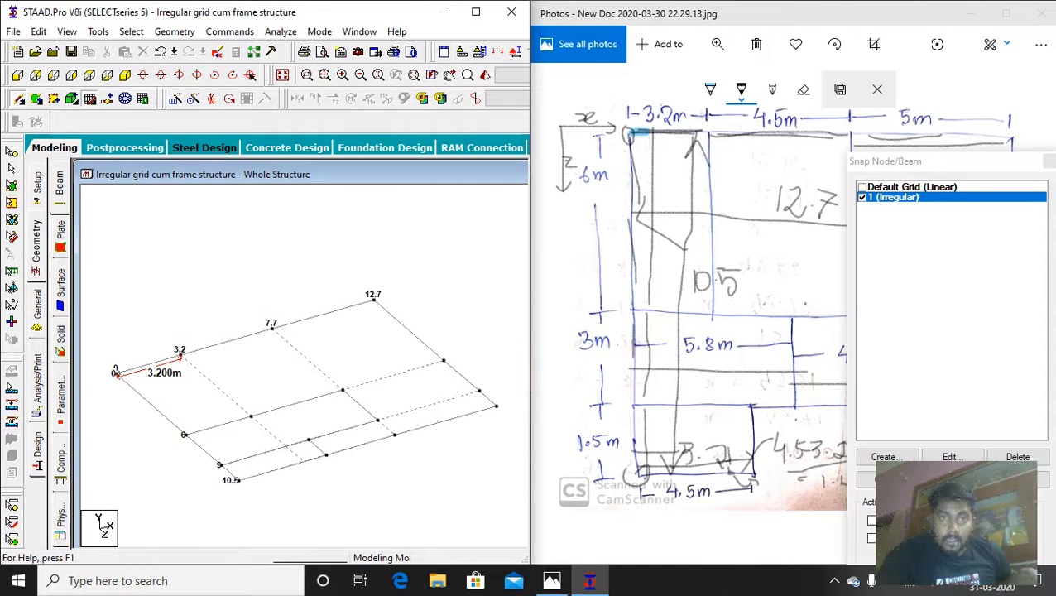
Dimension the distance along the Z 10.5 m edge from the X 0 corner to the shifted node.
{"action": "left_click", "coordinate": [476, 11]}
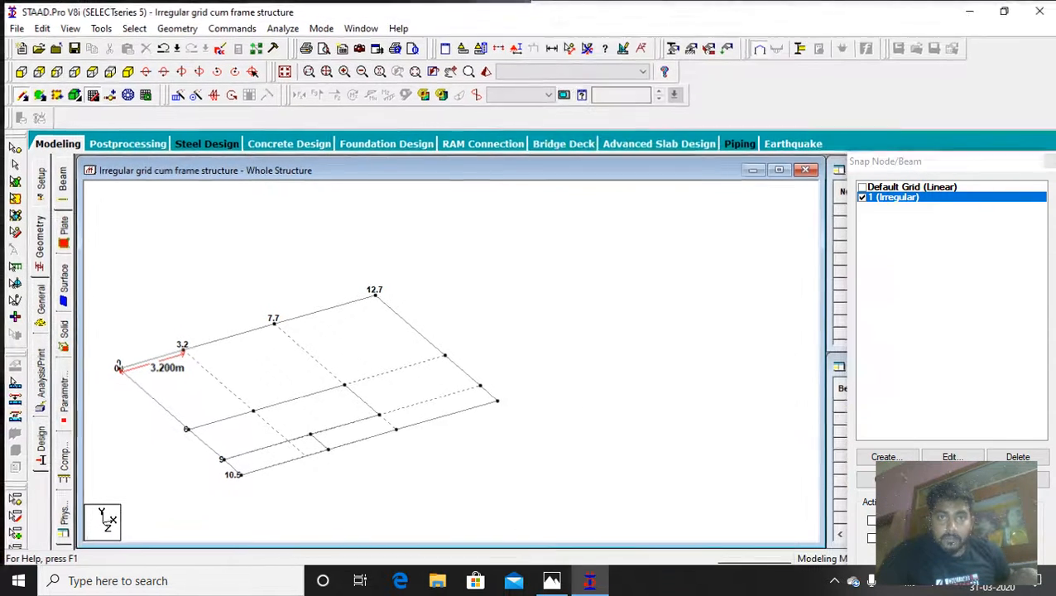
{"action": "left_click", "coordinate": [569, 47]}
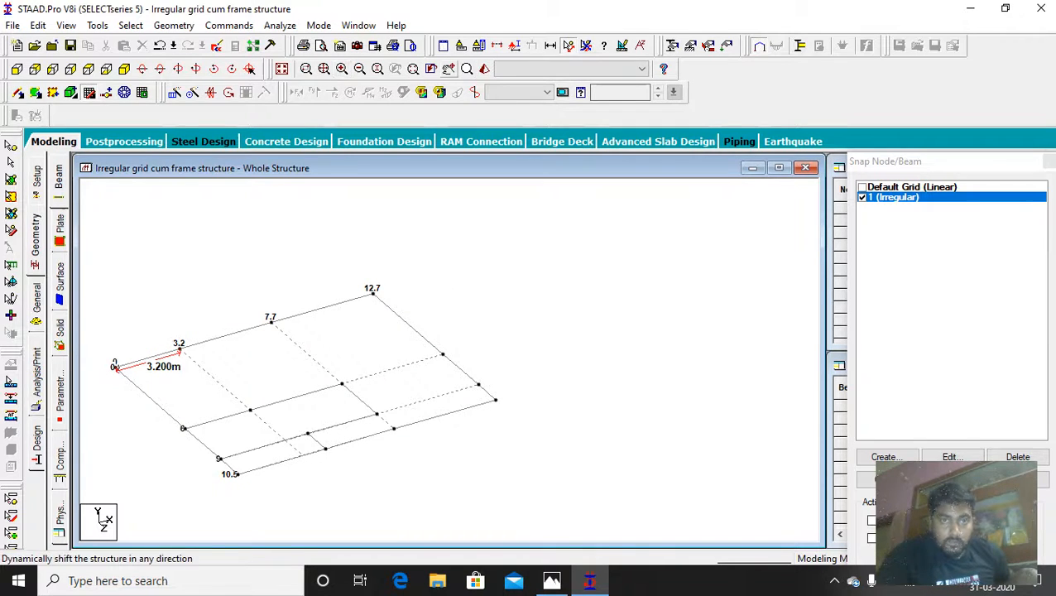
{"action": "left_click", "coordinate": [448, 68]}
{"action": "left_click_drag", "start_coordinate": [303, 383], "coordinate": [465, 359]}
{"action": "scroll", "coordinate": [464, 359], "scroll_direction": "up", "scroll_amount": 3}
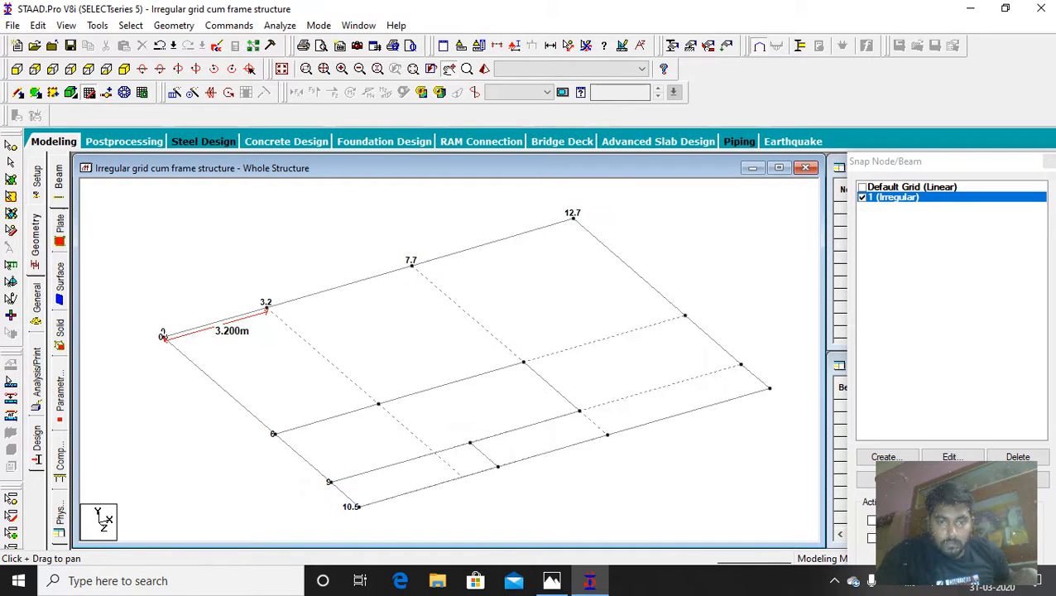
{"action": "left_click", "coordinate": [568, 46]}
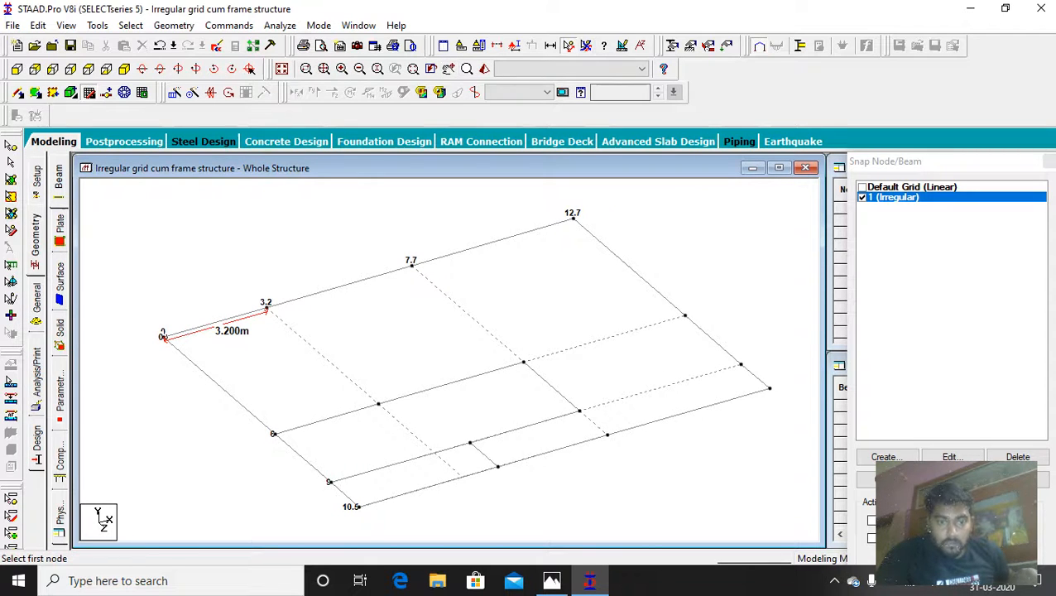
{"action": "left_click", "coordinate": [358, 506]}
{"action": "left_click", "coordinate": [498, 468]}
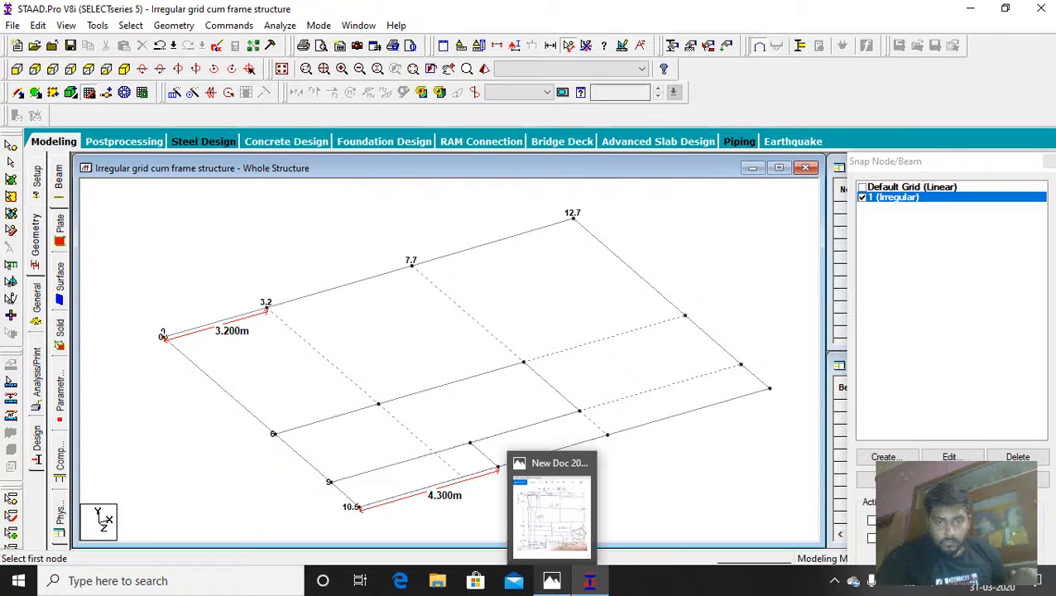
Check the plan's 4.5 m edge and, in STAAD.Pro, move both end nodes of the short beam between Z 9 m and 10.5 m by 0.2 m in X.
{"action": "left_click", "coordinate": [558, 509]}
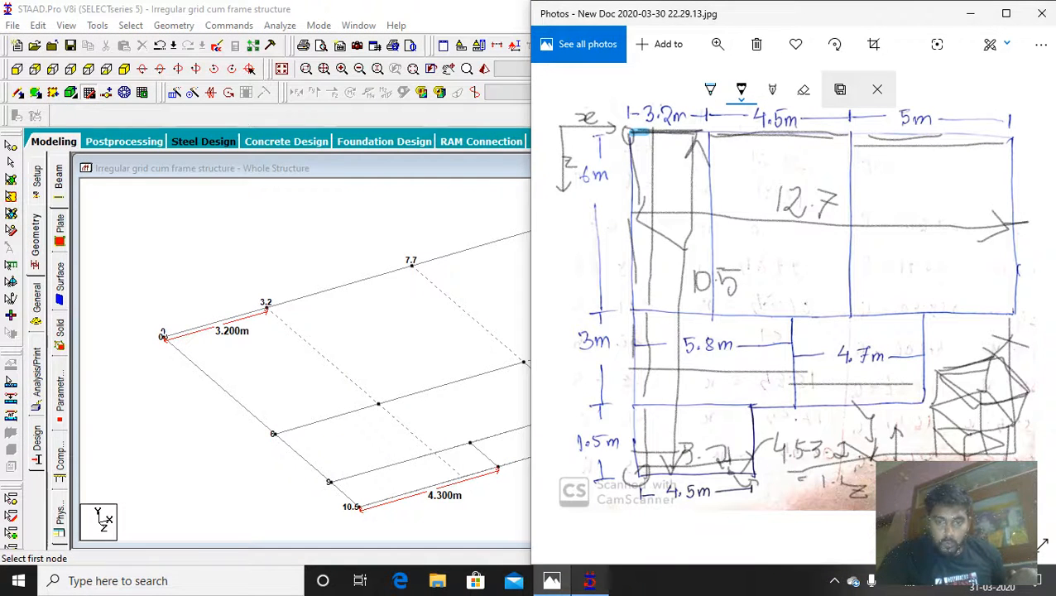
{"action": "mouse_move", "coordinate": [590, 580]}
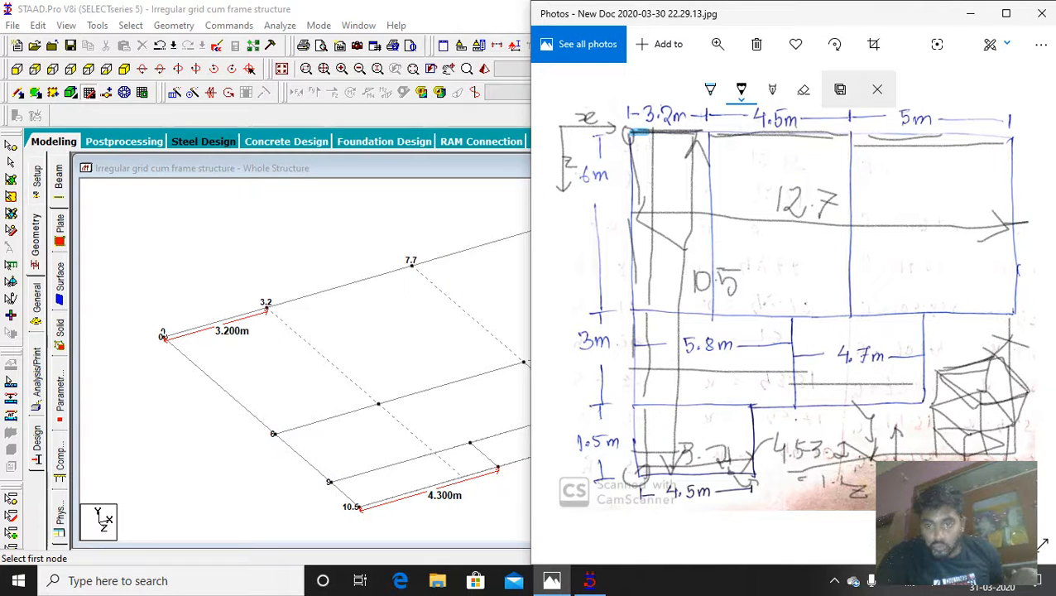
{"action": "key", "text": "alt+Tab"}
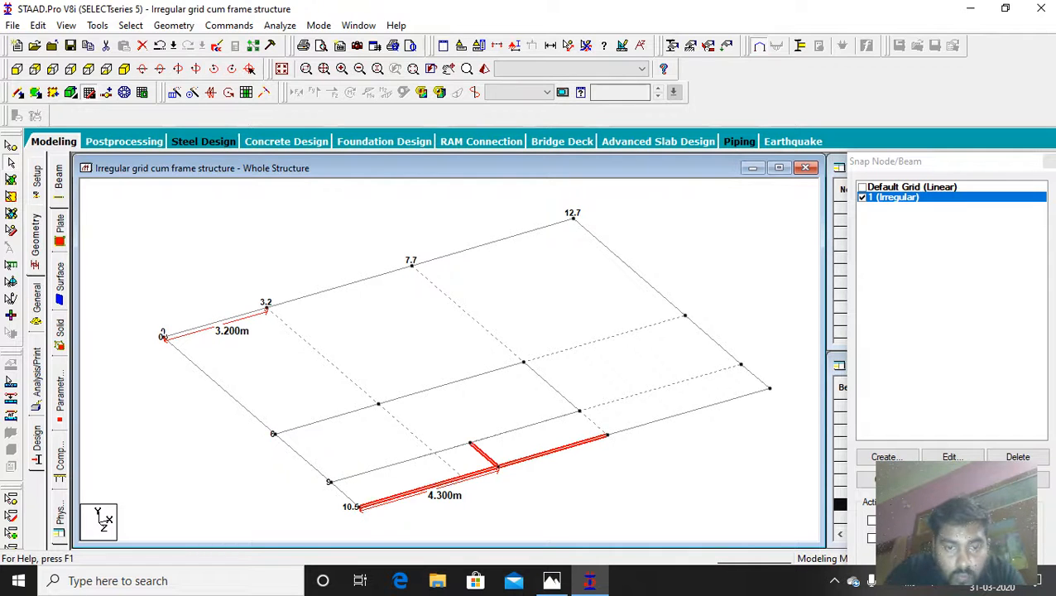
{"action": "left_click", "coordinate": [11, 146]}
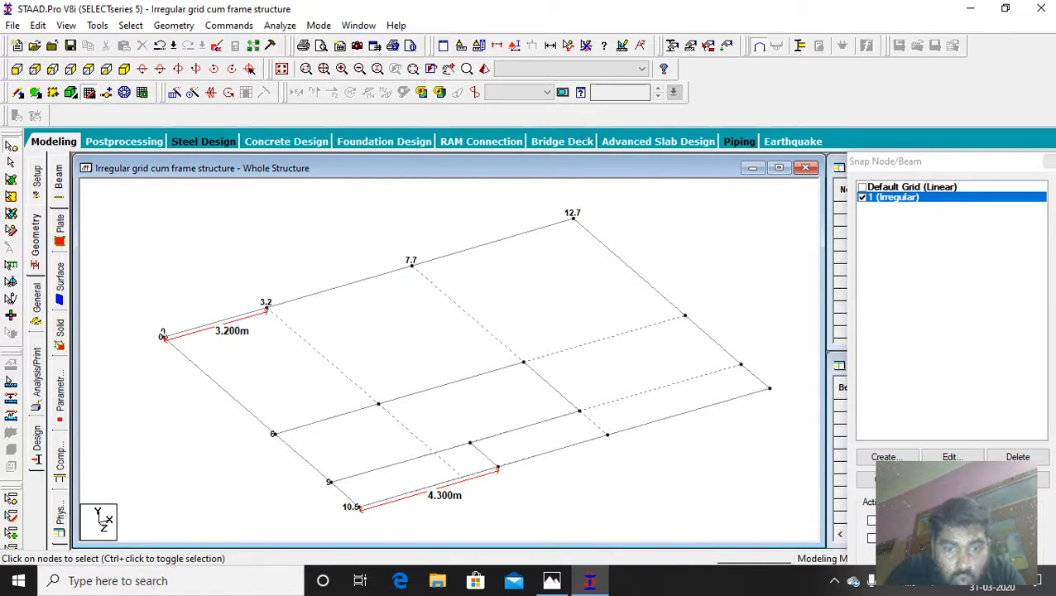
{"action": "left_click", "coordinate": [497, 469]}
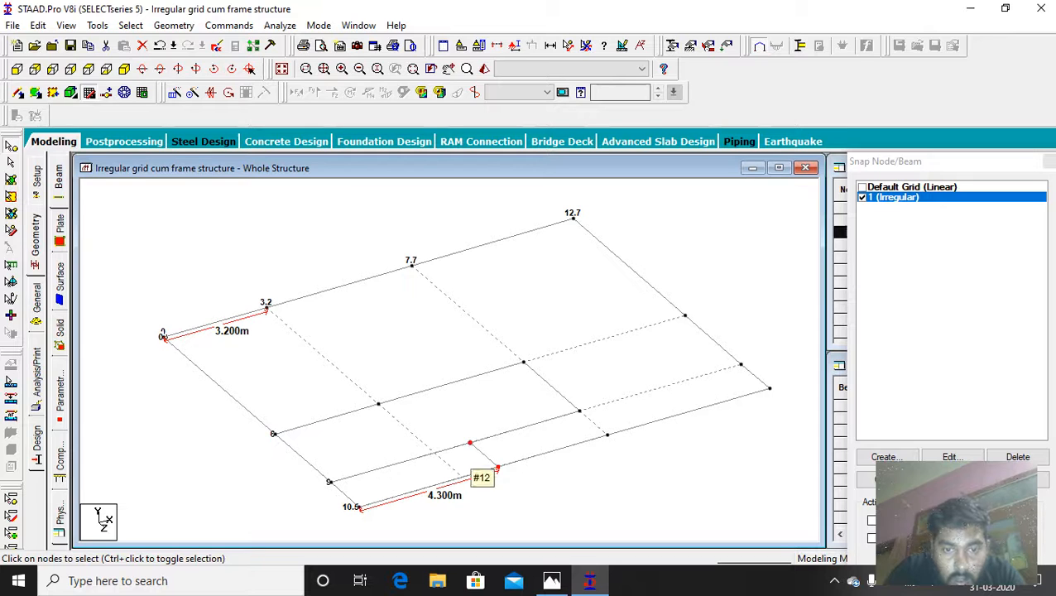
{"action": "right_click", "coordinate": [469, 443]}
{"action": "left_click", "coordinate": [501, 245]}
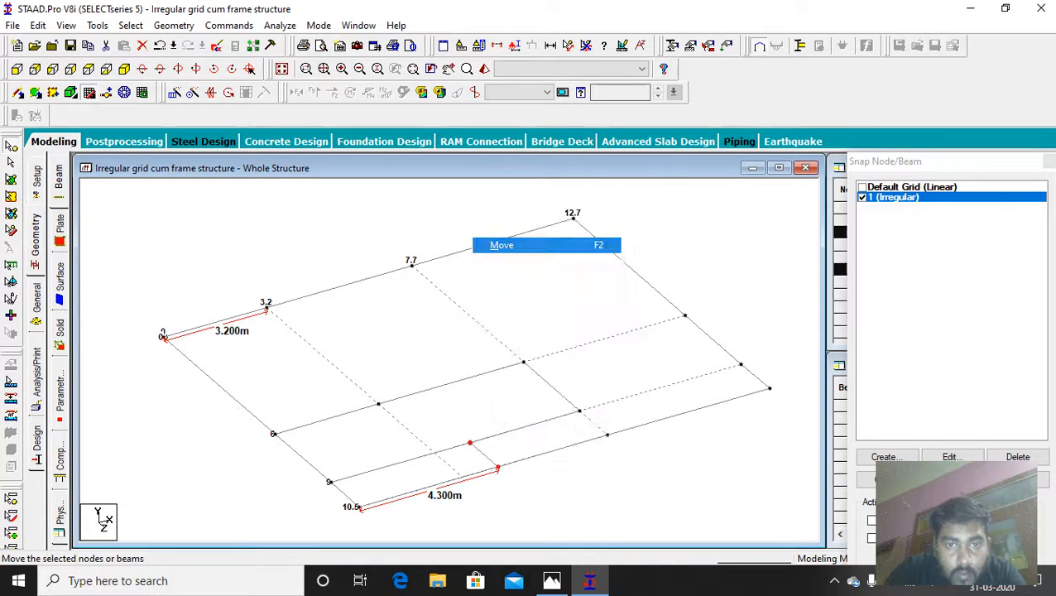
{"action": "key", "text": "BackSpace"}
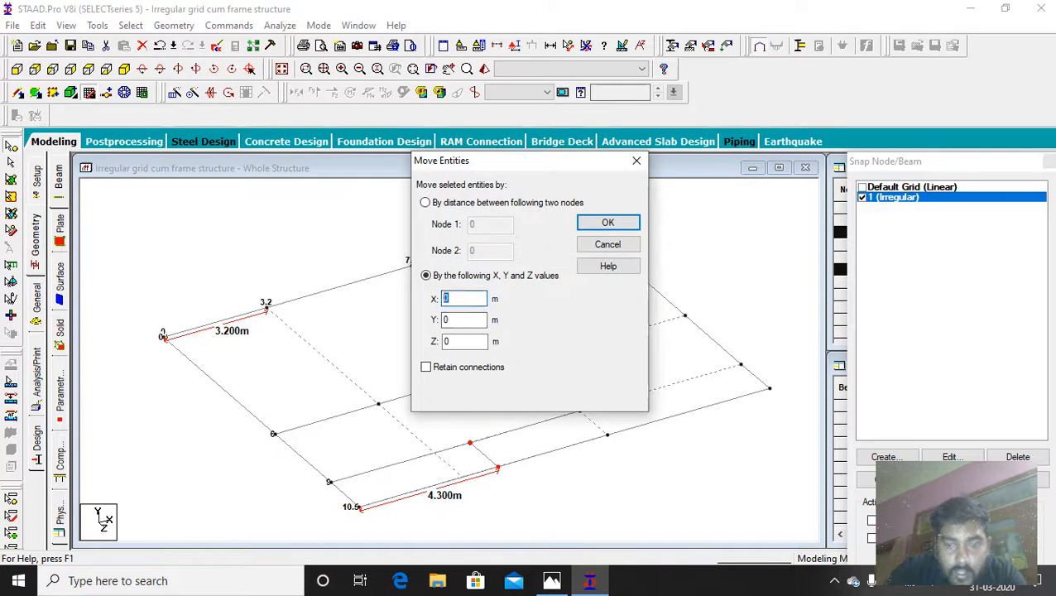
{"action": "type", "text": "0.2"}
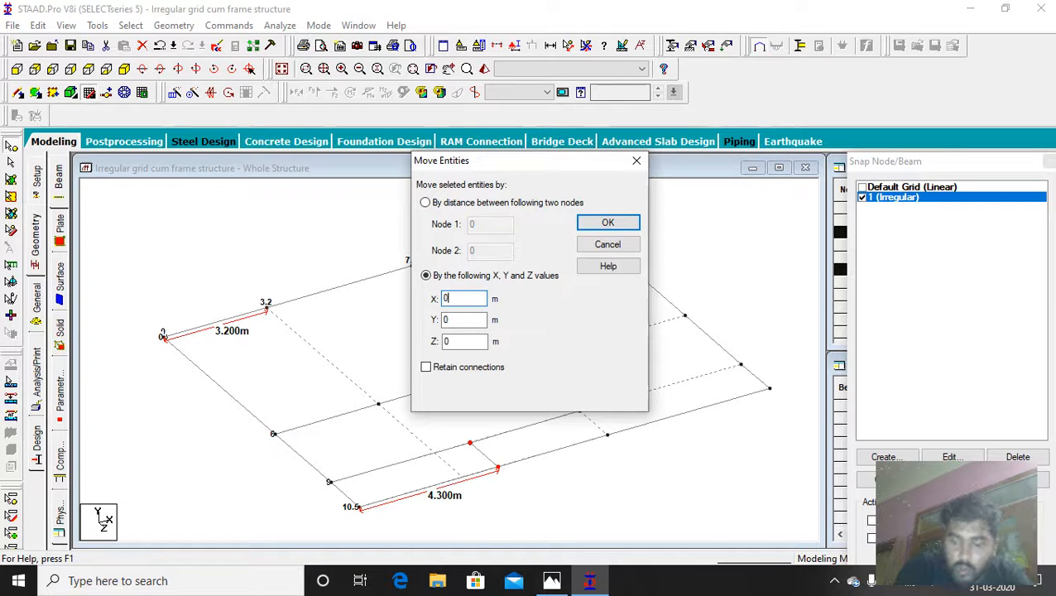
{"action": "key", "text": "Return"}
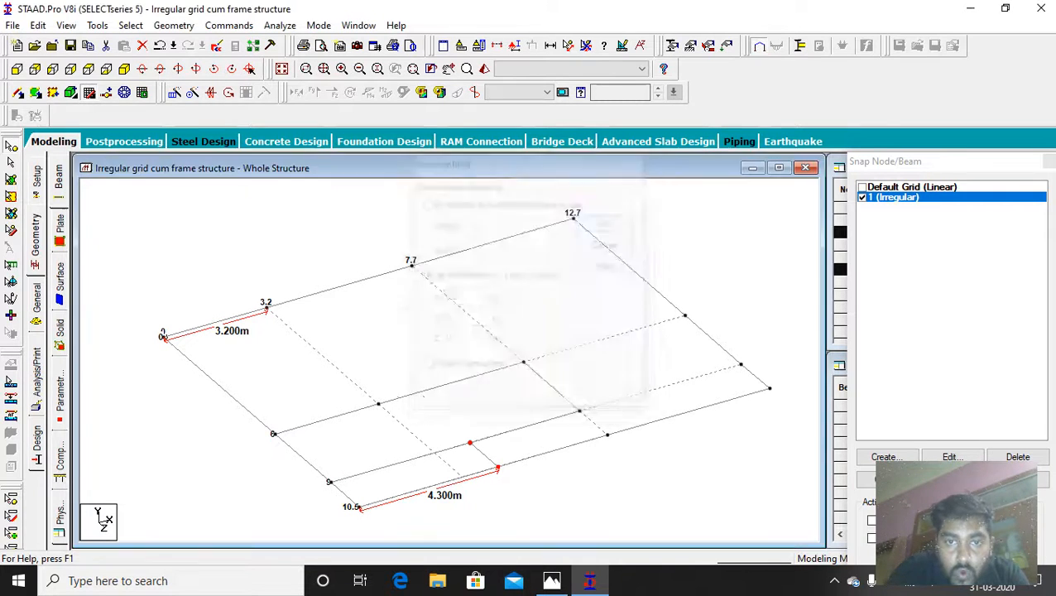
{"action": "key", "text": "Return"}
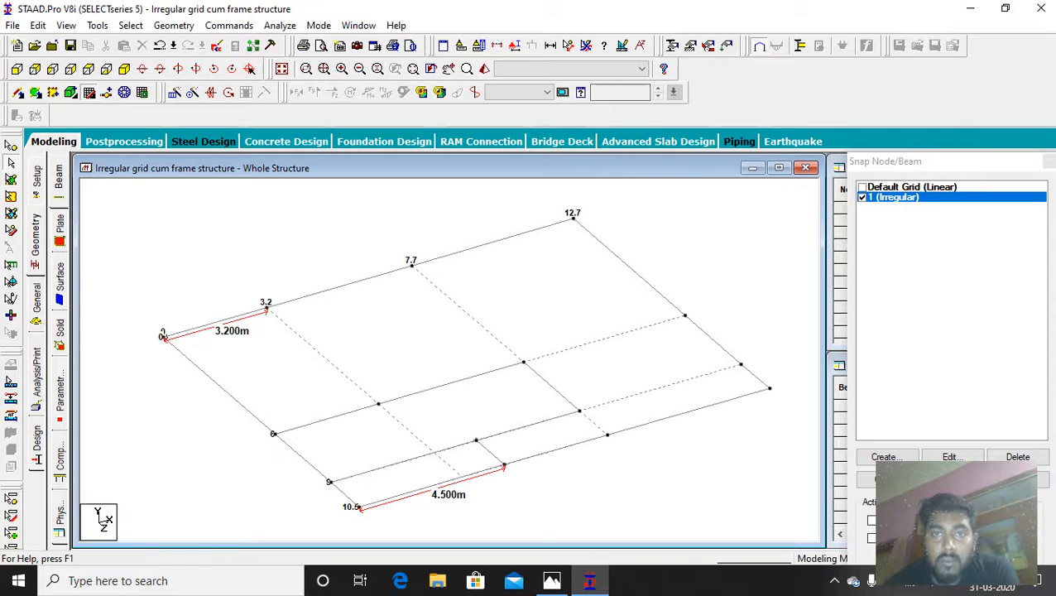
Place the STAAD.Pro window beside the plan image and bring the grid into its narrower view.
{"action": "left_click", "coordinate": [1005, 7]}
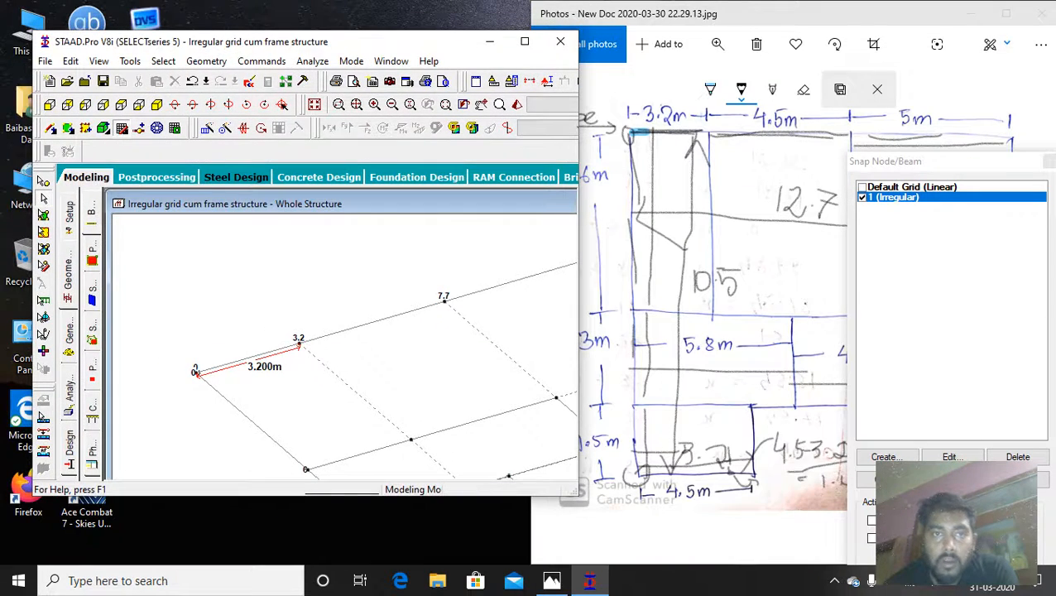
{"action": "key", "text": "super+Left"}
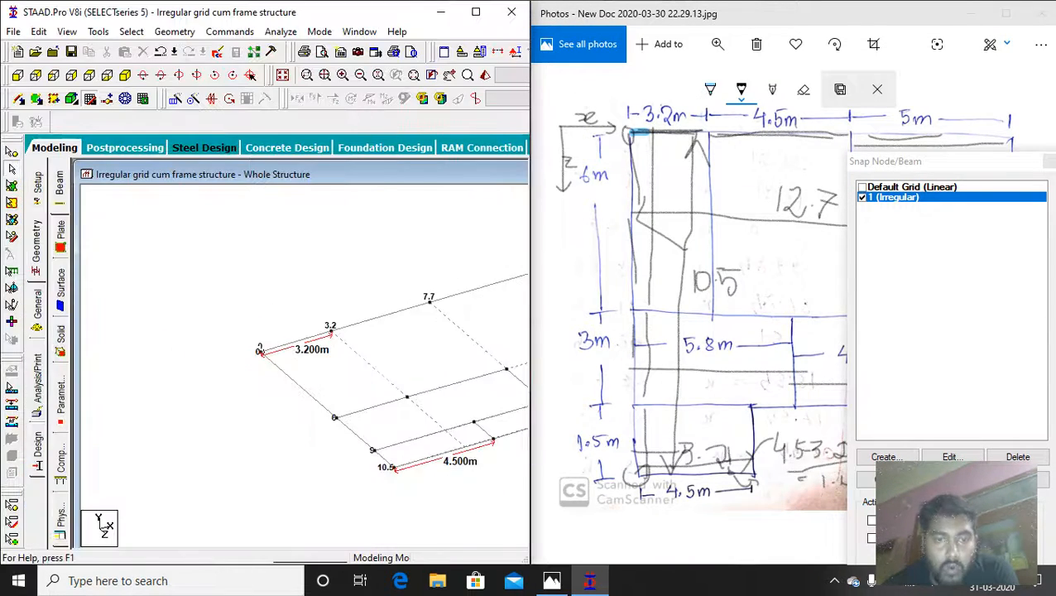
{"action": "scroll", "coordinate": [488, 373], "scroll_direction": "down", "scroll_amount": 3}
{"action": "scroll", "coordinate": [489, 372], "scroll_direction": "up", "scroll_amount": 1}
{"action": "left_click", "coordinate": [450, 74]}
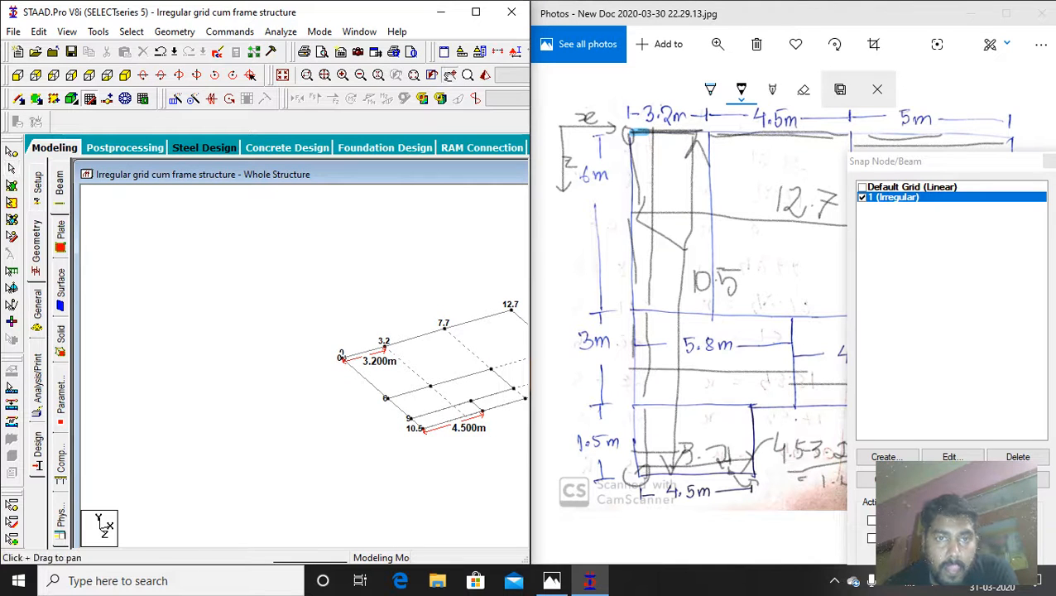
{"action": "left_click_drag", "start_coordinate": [469, 380], "coordinate": [350, 371]}
{"action": "scroll", "coordinate": [350, 371], "scroll_direction": "up", "scroll_amount": 3}
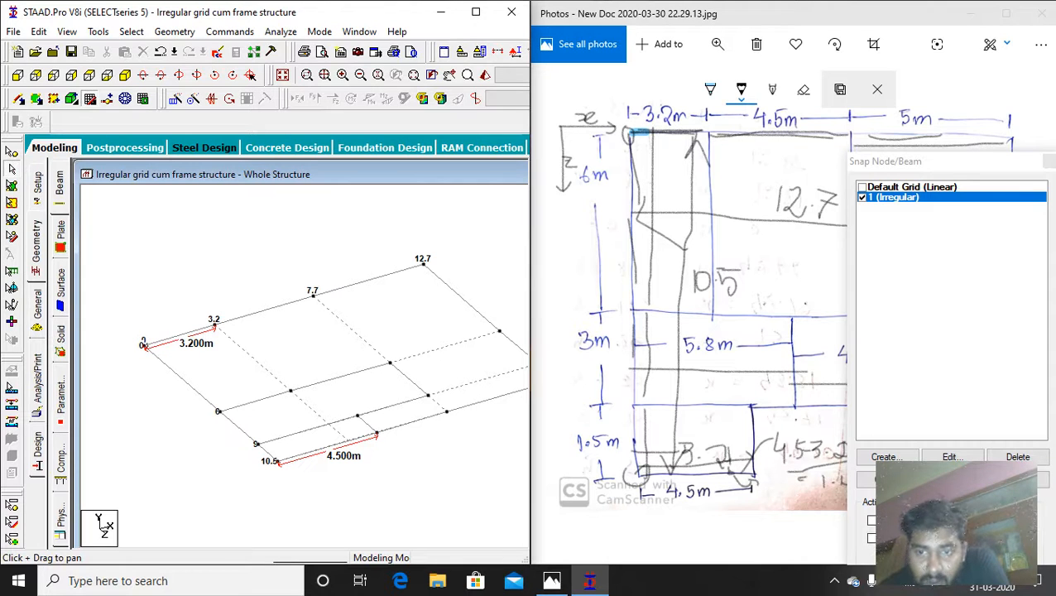
Circle both ends of the beam at 5.8 m on the plan image, keep the annotations, and return to STAAD.Pro.
{"action": "left_click", "coordinate": [805, 305]}
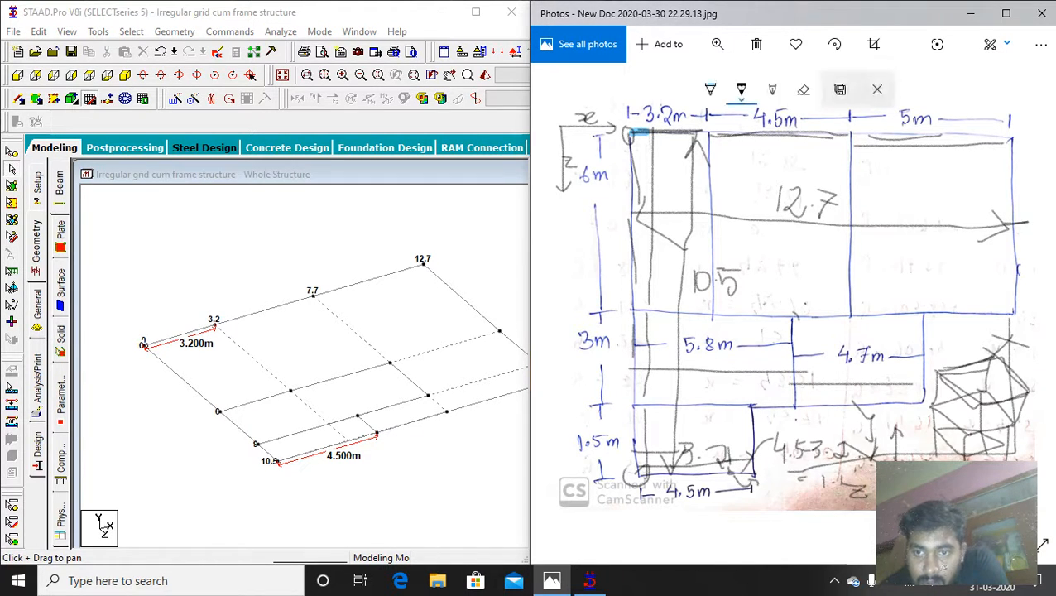
{"action": "left_click_drag", "start_coordinate": [792, 315], "coordinate": [798, 320]}
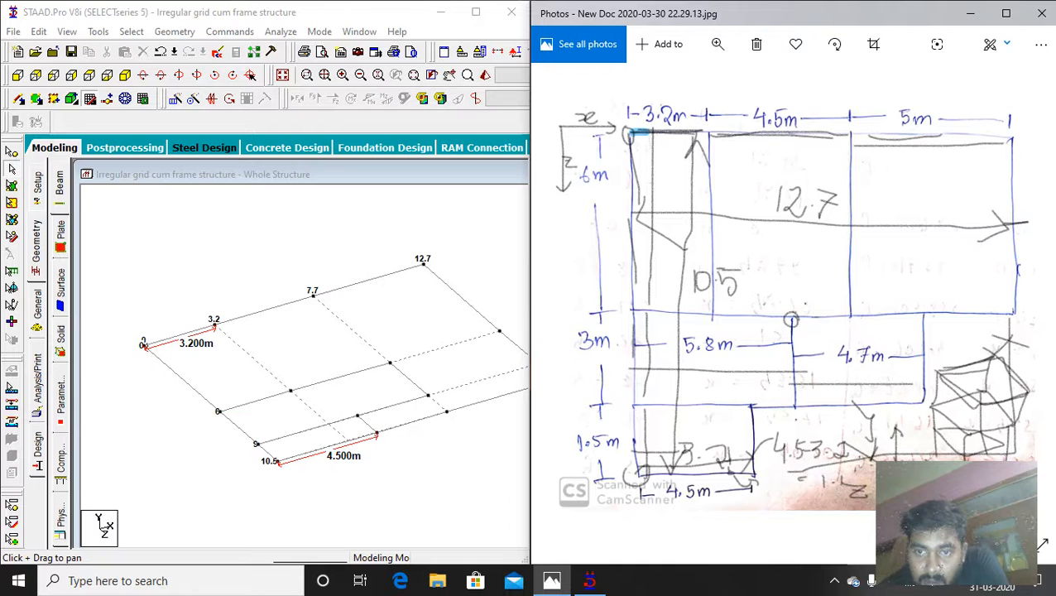
{"action": "mouse_move", "coordinate": [796, 399]}
{"action": "left_mouse_down"}
{"action": "mouse_move", "coordinate": [800, 409]}
{"action": "mouse_move", "coordinate": [786, 407]}
{"action": "mouse_move", "coordinate": [795, 399]}
{"action": "left_mouse_up"}
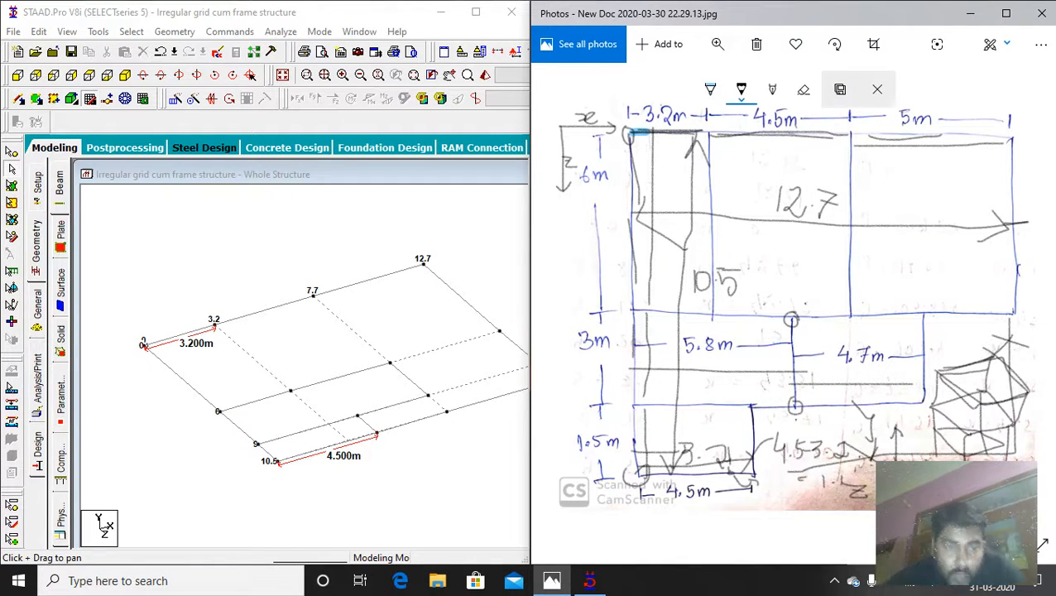
{"action": "key", "text": "Escape"}
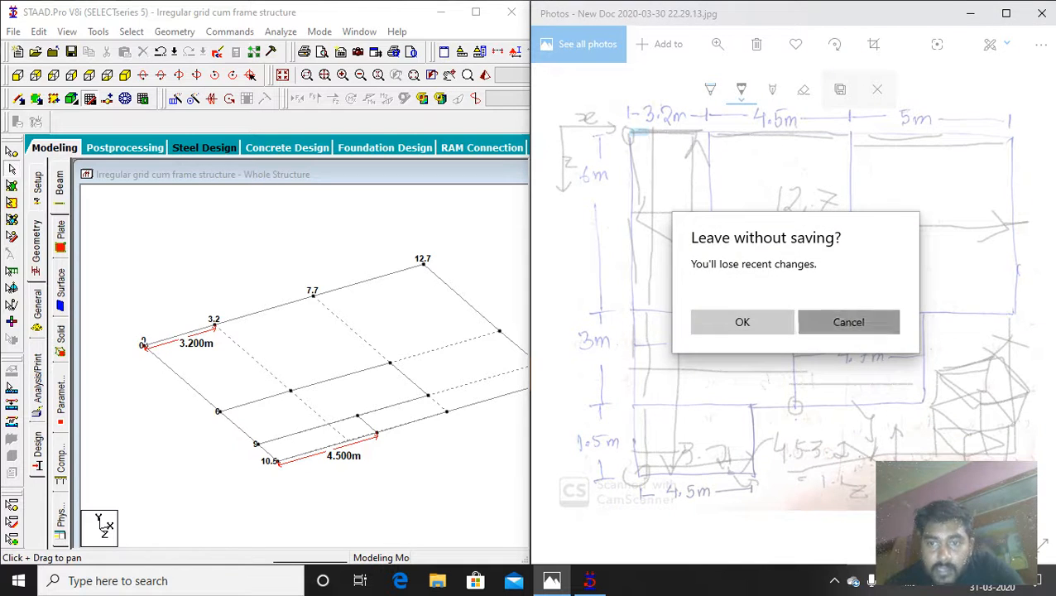
{"action": "left_click", "coordinate": [848, 322]}
{"action": "key", "text": "alt+Tab"}
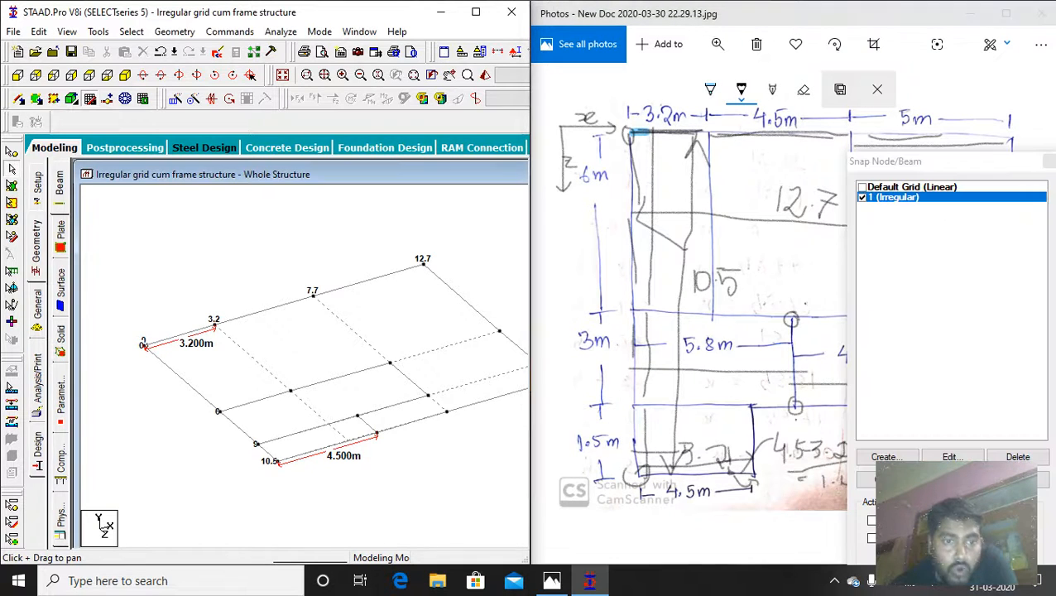
Mark the 5.8 m distance on the plan image with an arrow and write the offset calculation 5.8-3.2 = 1.6.
{"action": "left_click", "coordinate": [12, 151]}
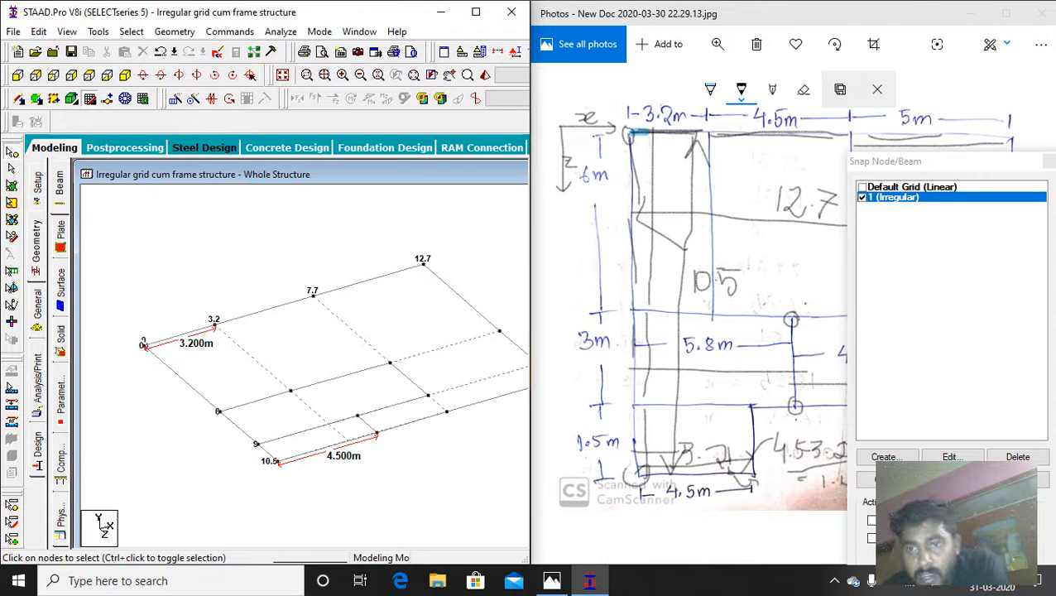
{"action": "key", "text": "alt+Tab"}
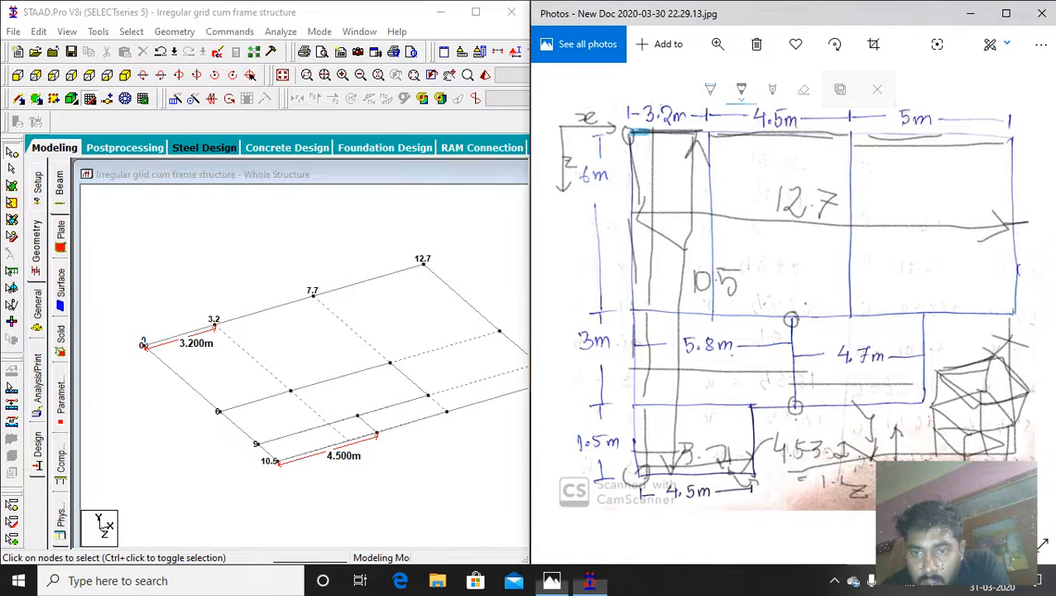
{"action": "left_click_drag", "start_coordinate": [680, 321], "coordinate": [775, 327]}
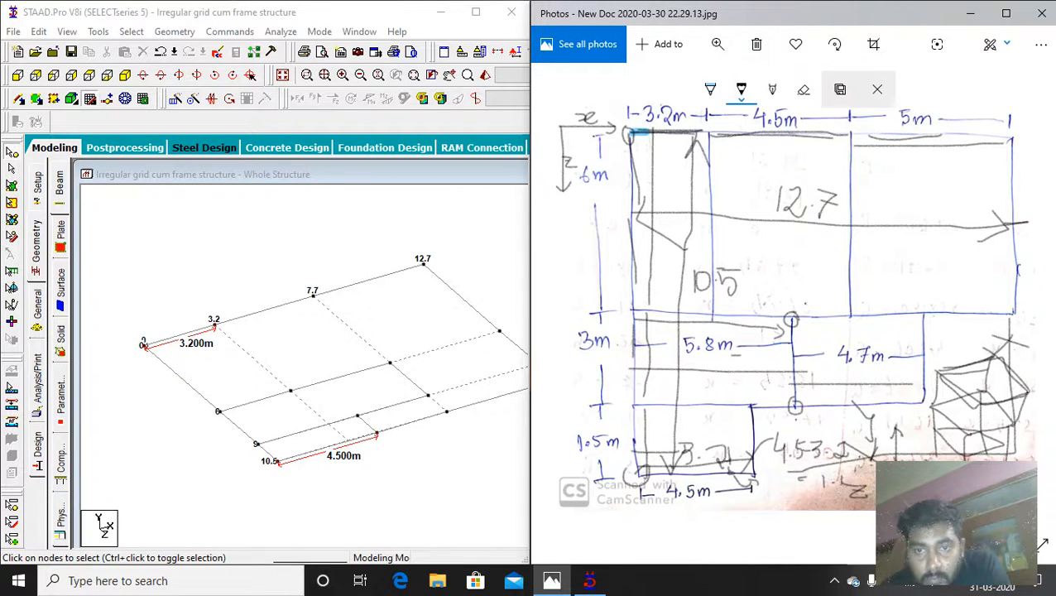
{"action": "left_click_drag", "start_coordinate": [633, 295], "coordinate": [790, 303]}
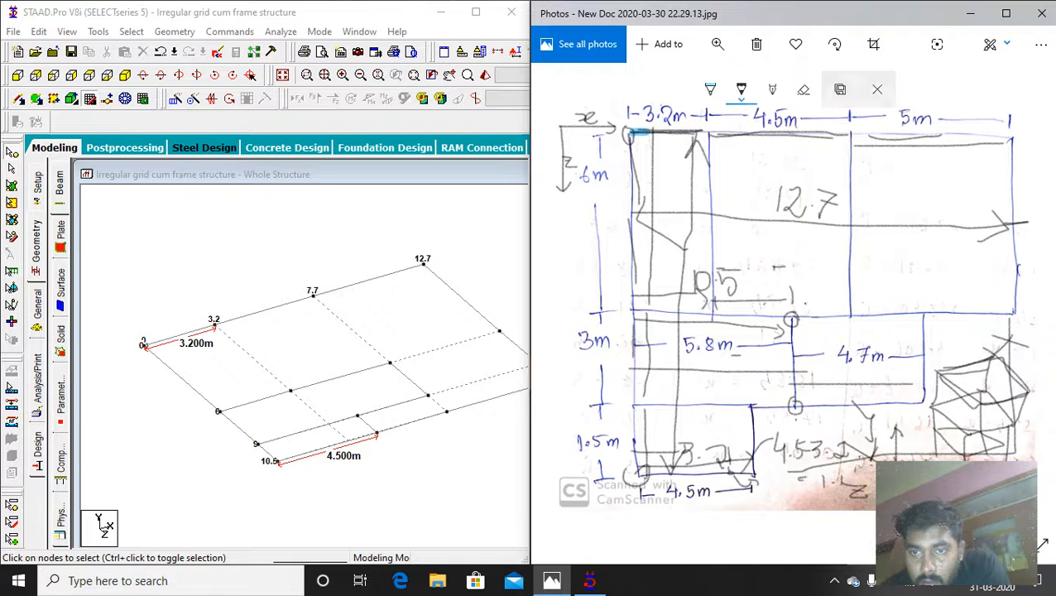
{"action": "mouse_move", "coordinate": [772, 271]}
{"action": "left_mouse_down"}
{"action": "mouse_move", "coordinate": [777, 289]}
{"action": "mouse_move", "coordinate": [793, 286]}
{"action": "mouse_move", "coordinate": [792, 265]}
{"action": "mouse_move", "coordinate": [827, 276]}
{"action": "mouse_move", "coordinate": [817, 293]}
{"action": "mouse_move", "coordinate": [842, 290]}
{"action": "mouse_move", "coordinate": [834, 297]}
{"action": "left_mouse_up"}
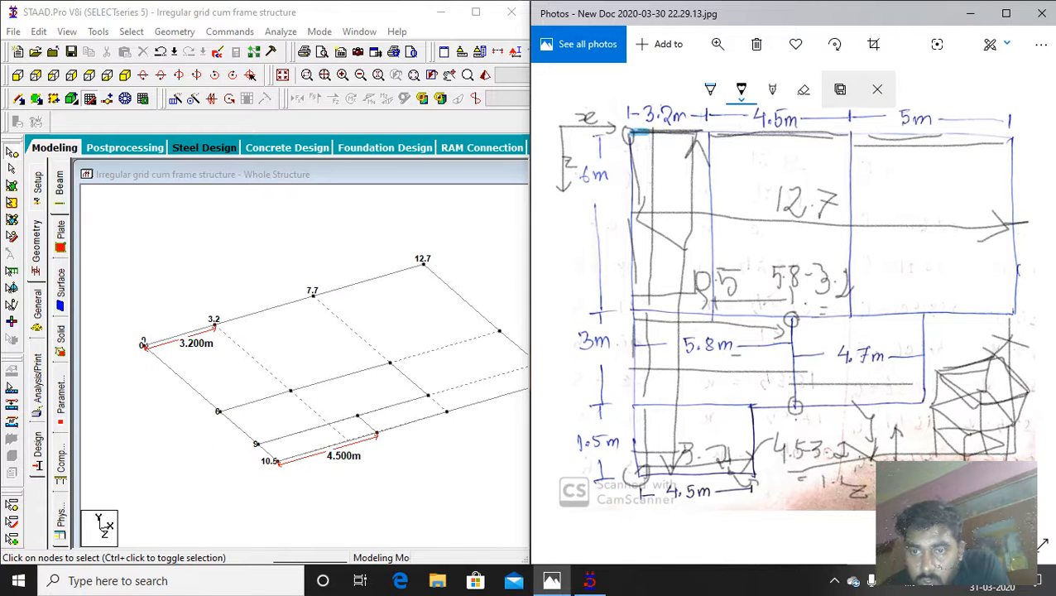
{"action": "left_click_drag", "start_coordinate": [867, 309], "coordinate": [843, 337]}
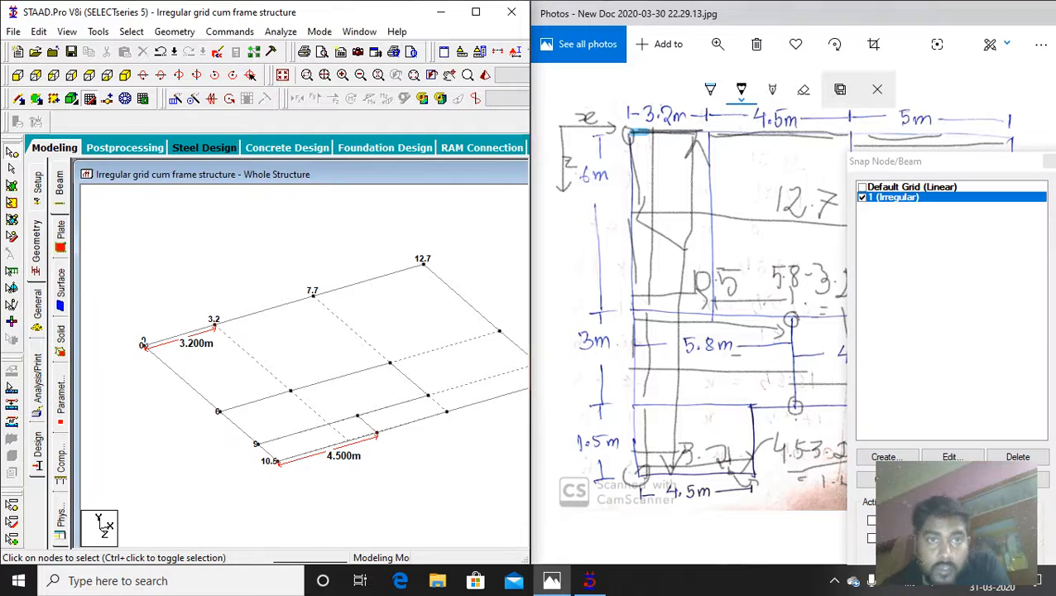
In STAAD.Pro, move the X 3.2 m node on the Z 6 m line by 1.6 m in X, splitting existing members it falls on.
{"action": "key", "text": "alt+Tab"}
{"action": "left_click", "coordinate": [290, 389]}
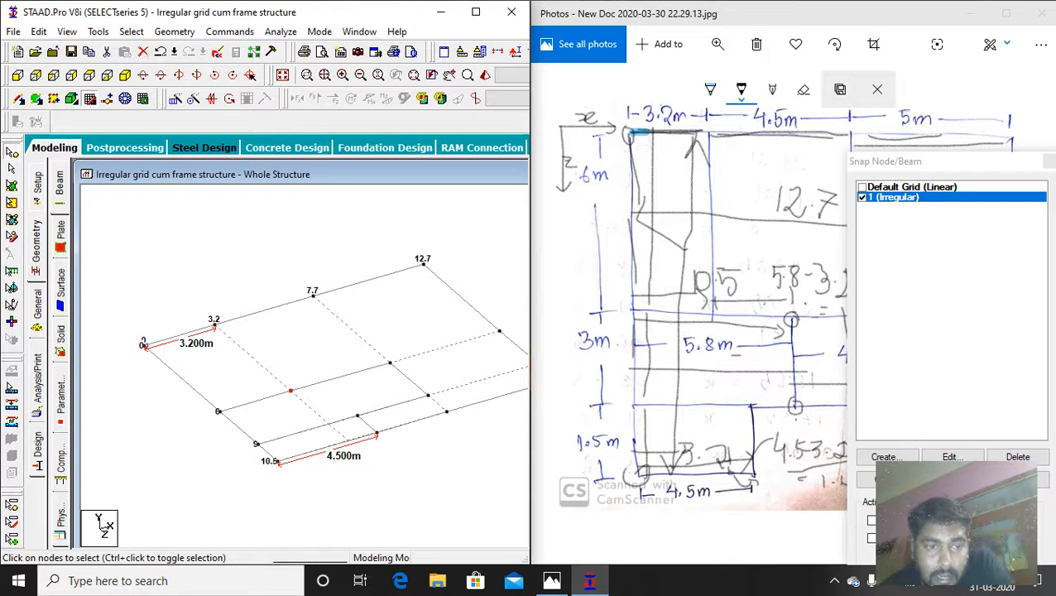
{"action": "right_click", "coordinate": [290, 390]}
{"action": "left_click", "coordinate": [323, 189]}
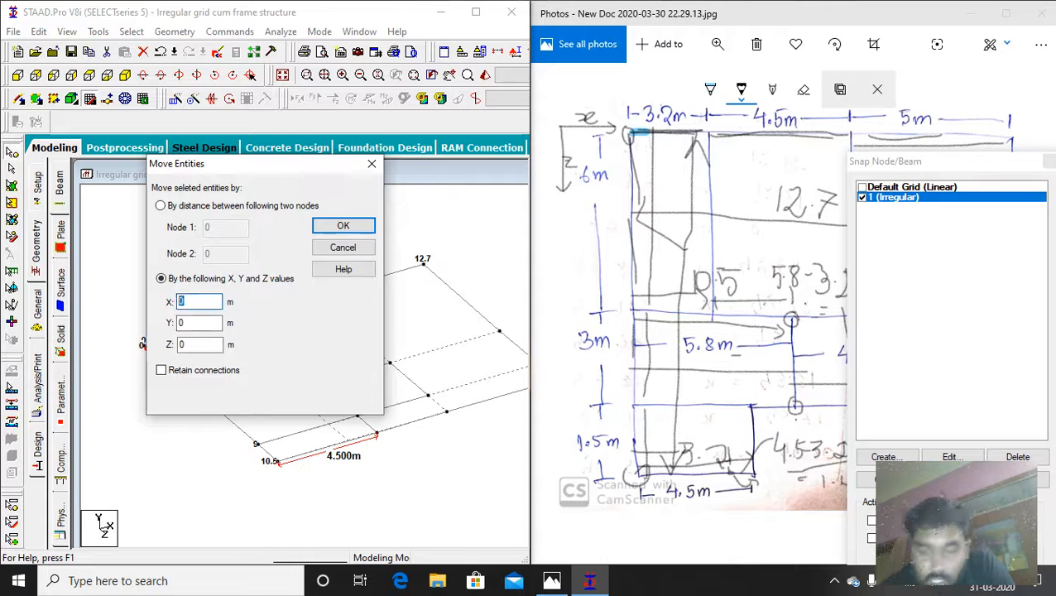
{"action": "type", "text": "1.6"}
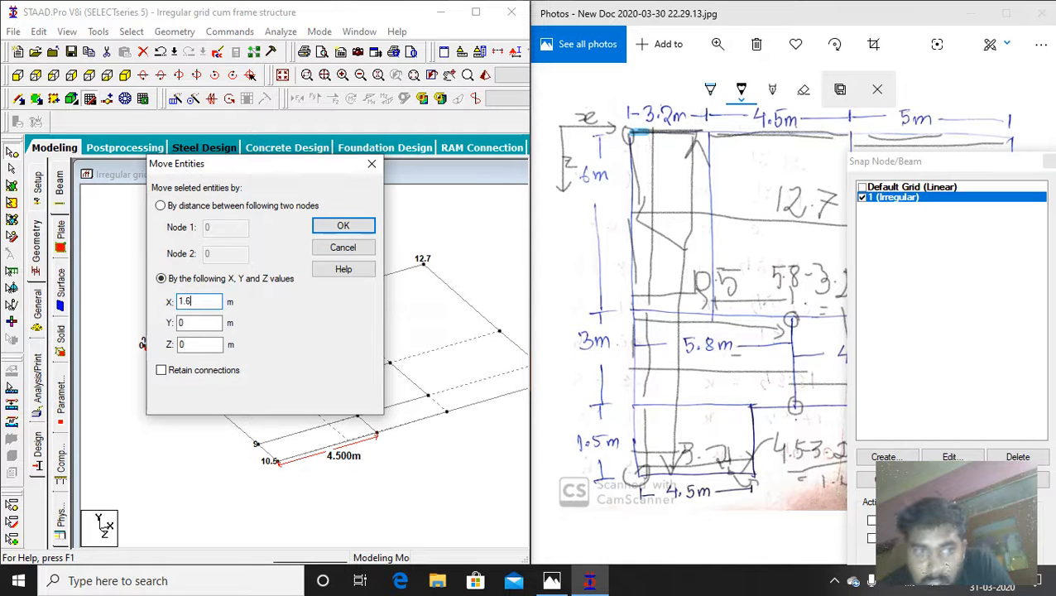
{"action": "left_click", "coordinate": [331, 227]}
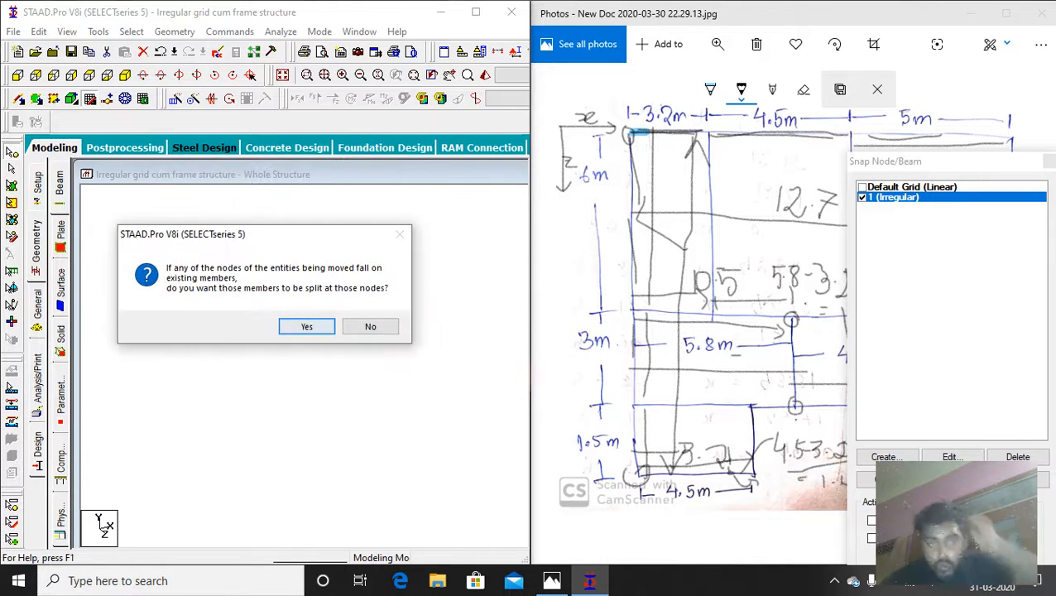
{"action": "left_click", "coordinate": [306, 325]}
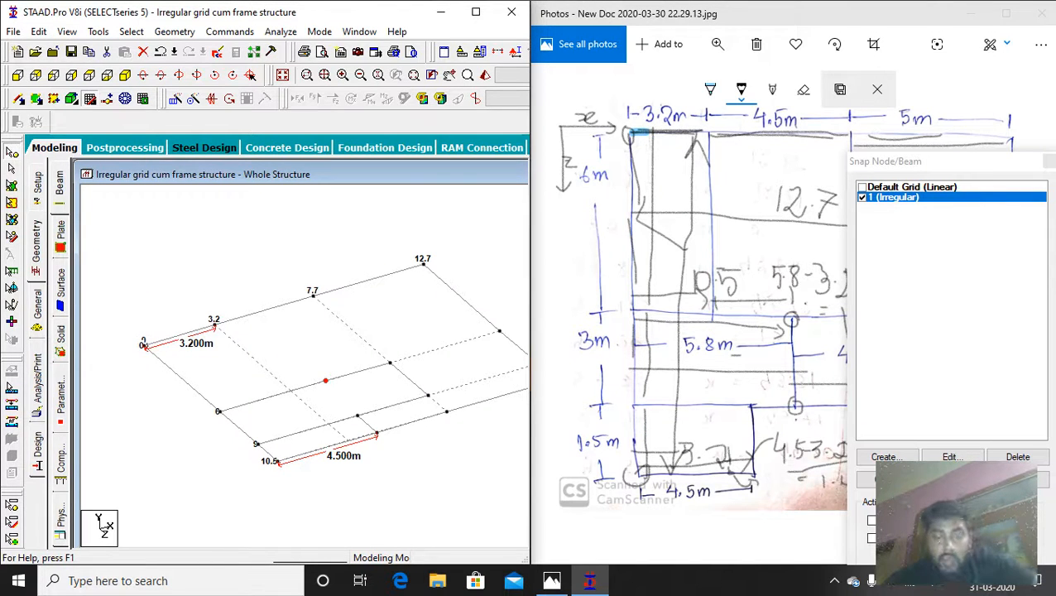
Maximize STAAD.Pro, dimension the distance along the Z 6 m line from the X 0 edge to the shifted node, and compare it with the plan.
{"action": "left_click", "coordinate": [476, 12]}
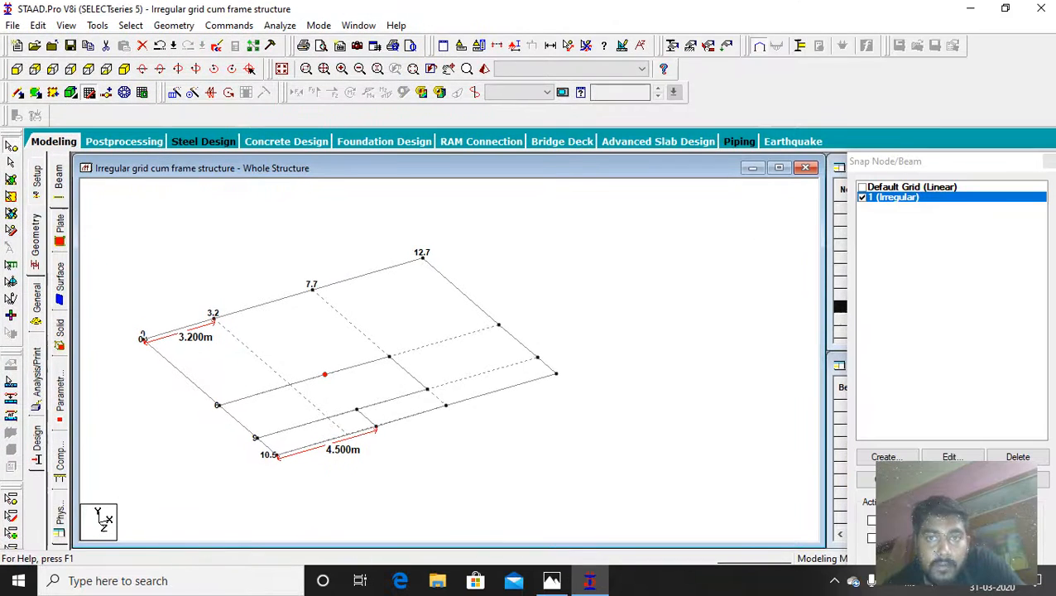
{"action": "left_click", "coordinate": [568, 44]}
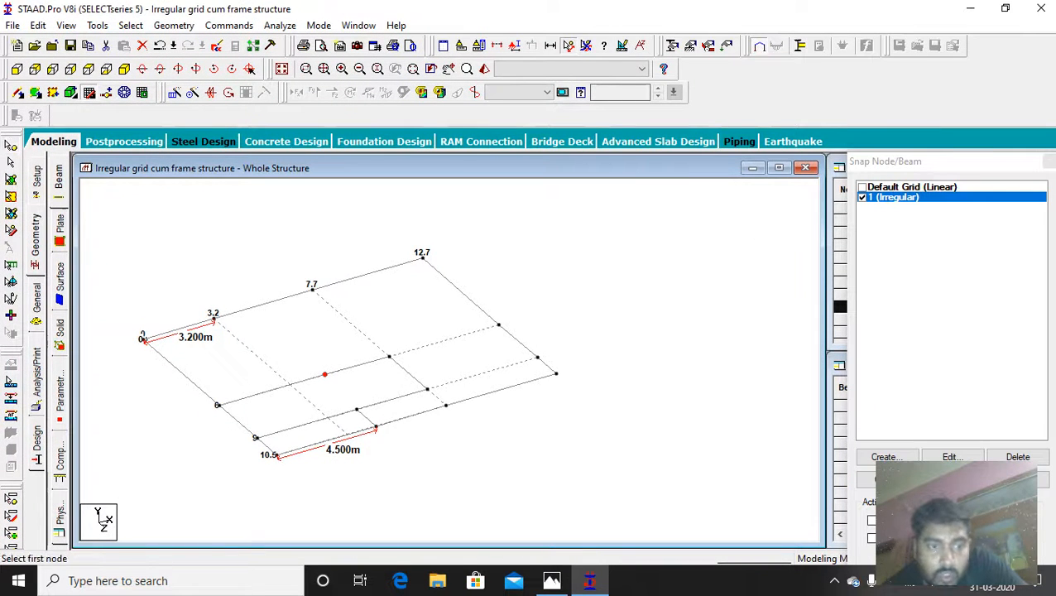
{"action": "left_click", "coordinate": [324, 375]}
{"action": "left_click", "coordinate": [217, 405]}
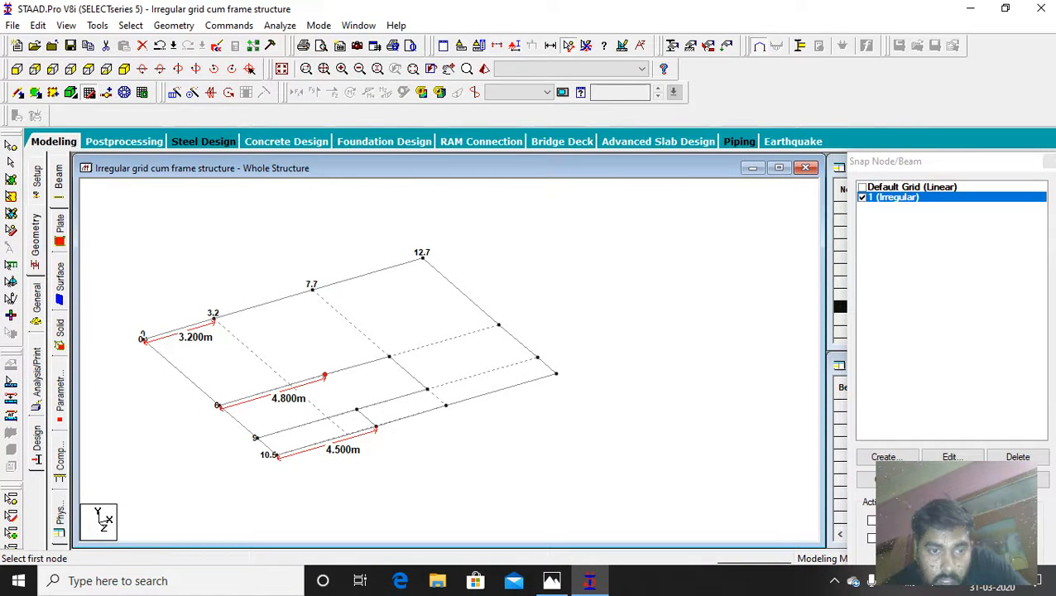
{"action": "left_click", "coordinate": [551, 580]}
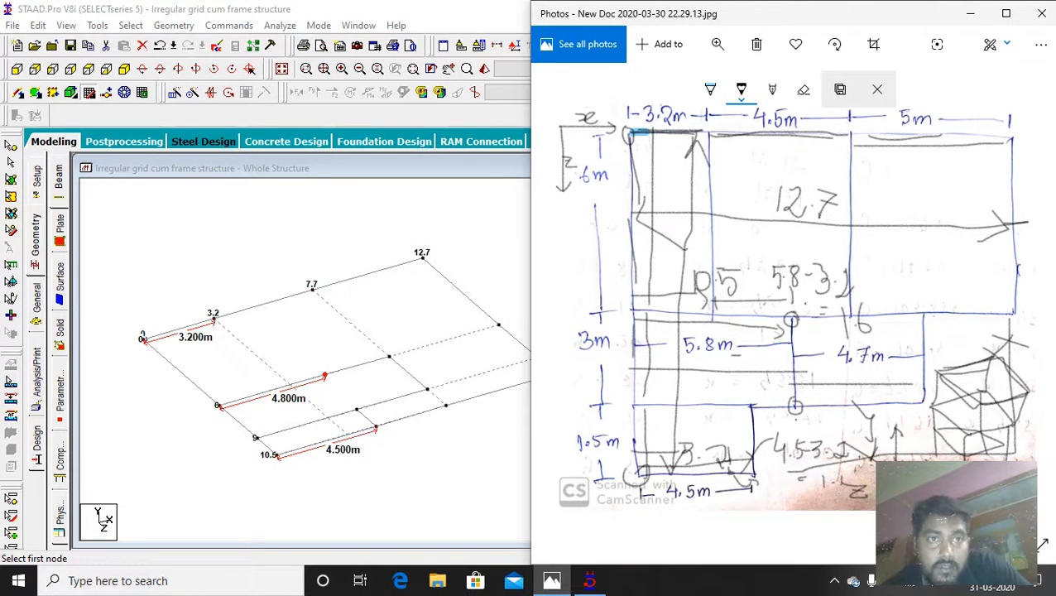
{"action": "key", "text": "alt+Tab"}
{"action": "key", "text": "Escape"}
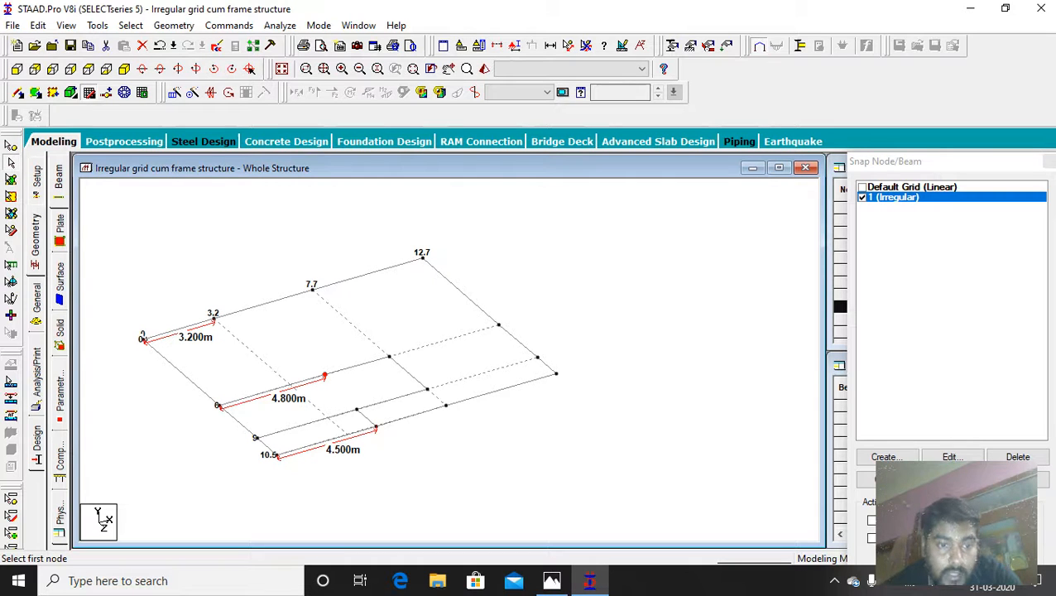
Move the shifted node on the Z 6 m line by a further 1 m in X, splitting existing members it falls on.
{"action": "key", "text": "Escape"}
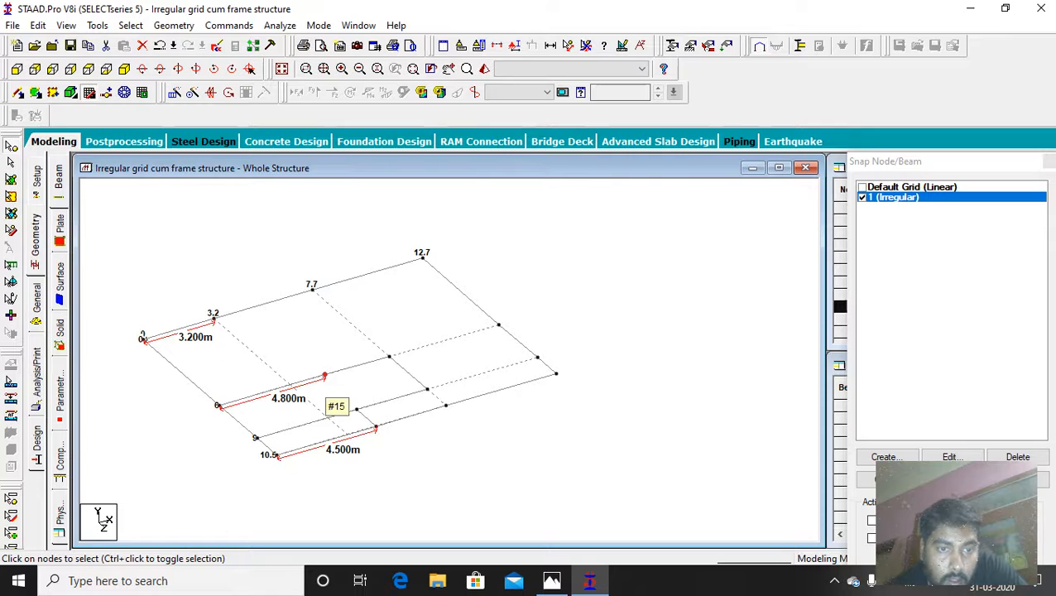
{"action": "right_click", "coordinate": [326, 379]}
{"action": "left_click", "coordinate": [357, 174]}
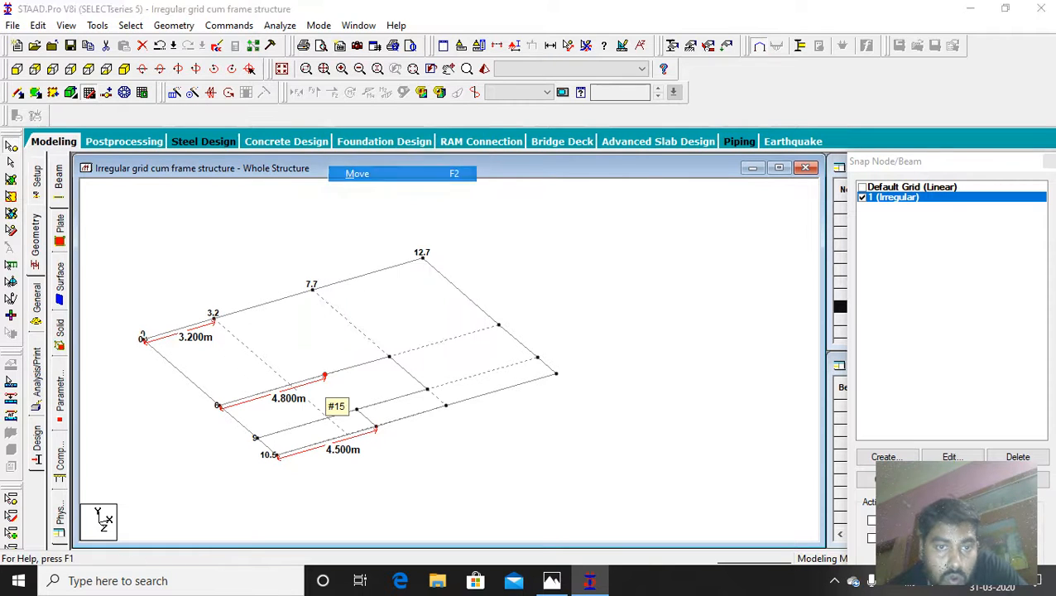
{"action": "type", "text": "1"}
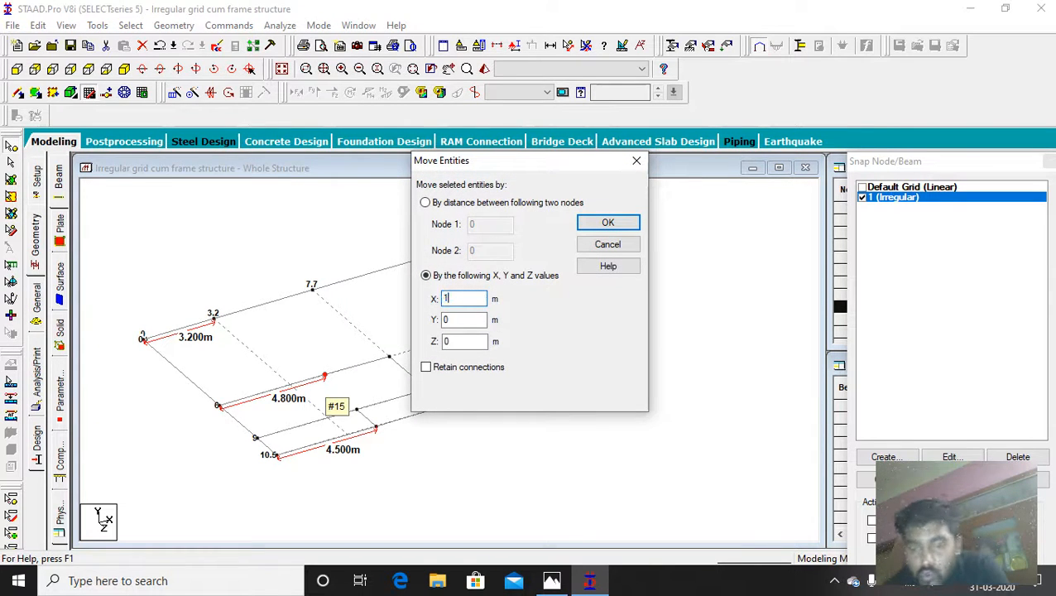
{"action": "left_click", "coordinate": [608, 223]}
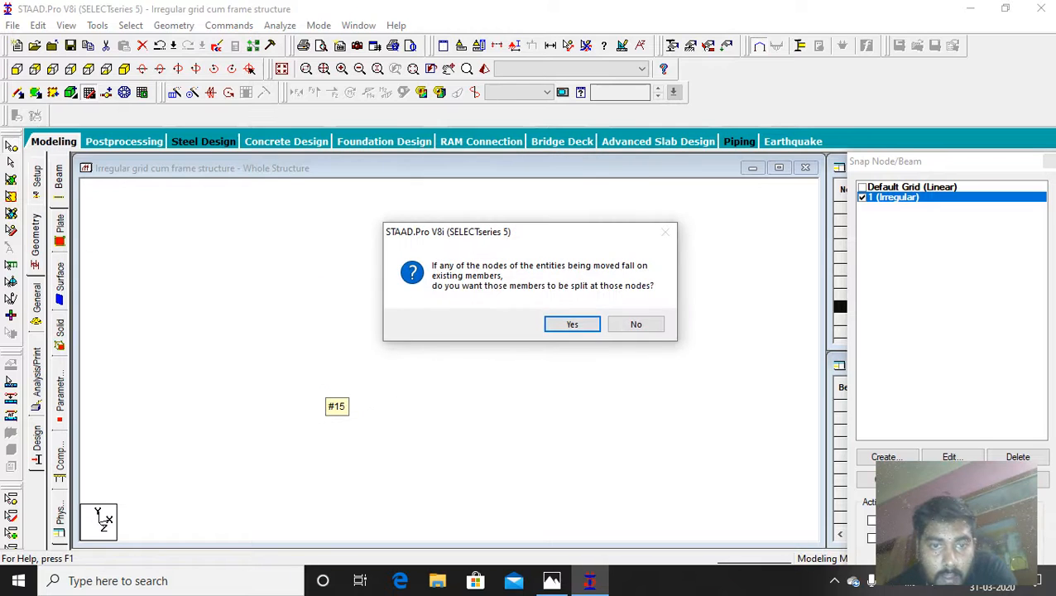
{"action": "left_click", "coordinate": [572, 324]}
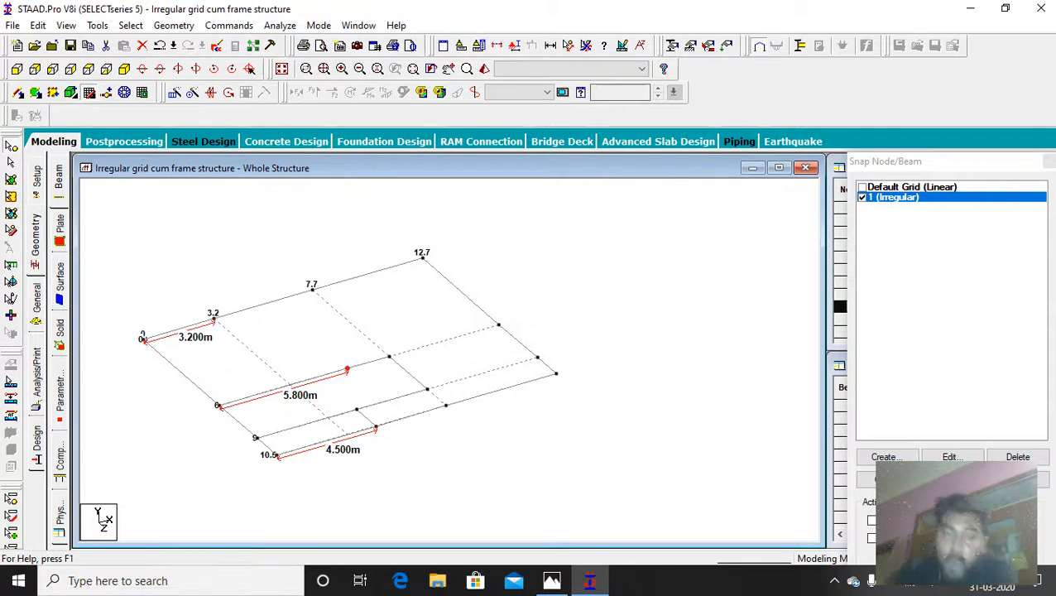
On the plan image in Photos, circle the upper end of the 4.5 m bay's inner edge and the lower end of the 5.8 m beam.
{"action": "left_click", "coordinate": [552, 581]}
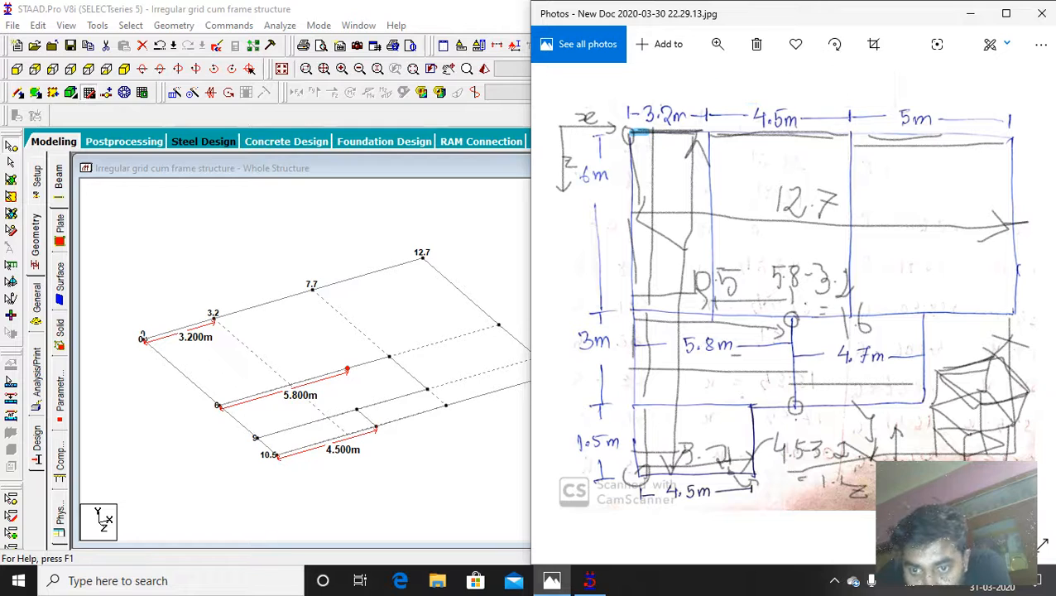
{"action": "mouse_move", "coordinate": [742, 393]}
{"action": "left_mouse_down"}
{"action": "mouse_move", "coordinate": [754, 397]}
{"action": "mouse_move", "coordinate": [749, 418]}
{"action": "mouse_move", "coordinate": [736, 394]}
{"action": "left_mouse_up"}
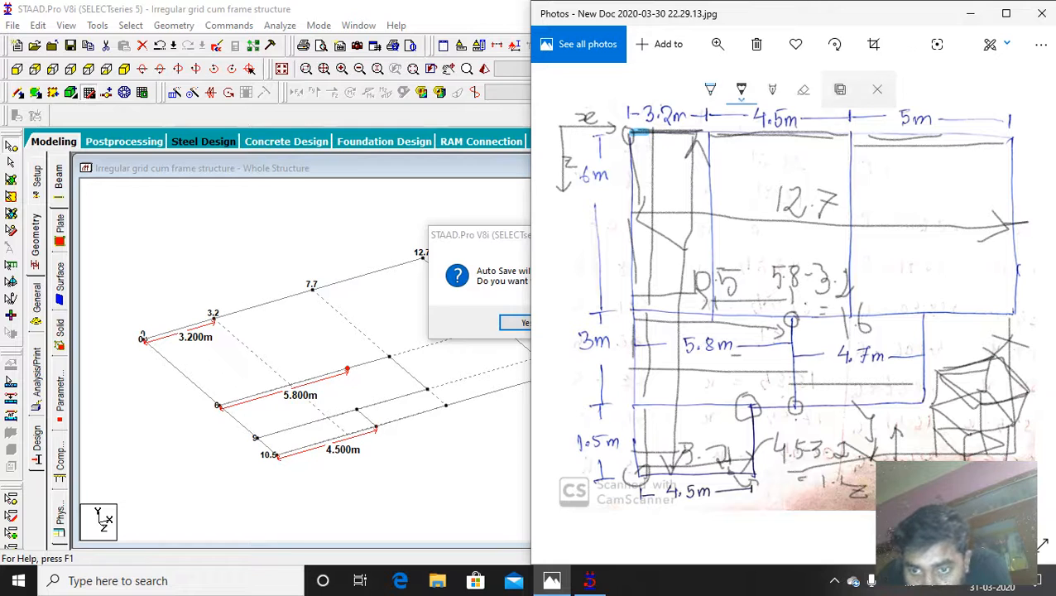
{"action": "mouse_move", "coordinate": [786, 395]}
{"action": "left_mouse_down"}
{"action": "mouse_move", "coordinate": [800, 397]}
{"action": "mouse_move", "coordinate": [797, 414]}
{"action": "mouse_move", "coordinate": [783, 396]}
{"action": "left_mouse_up"}
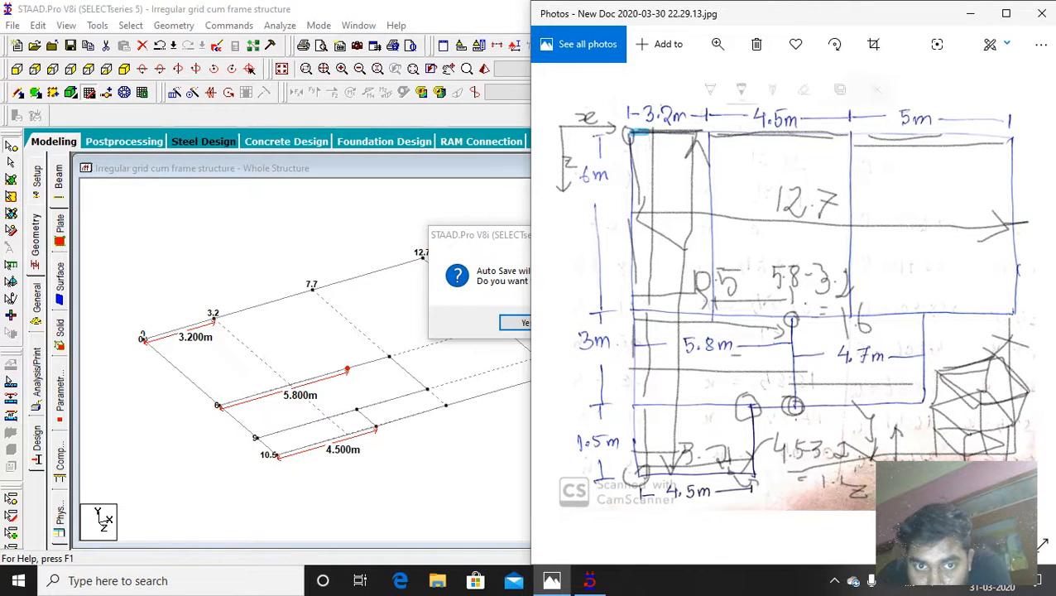
{"action": "left_click", "coordinate": [970, 13]}
Accept the auto-save request and save the modified structure in STAAD.Pro, and return to the plan image in Photos.
{"action": "left_click", "coordinate": [528, 323]}
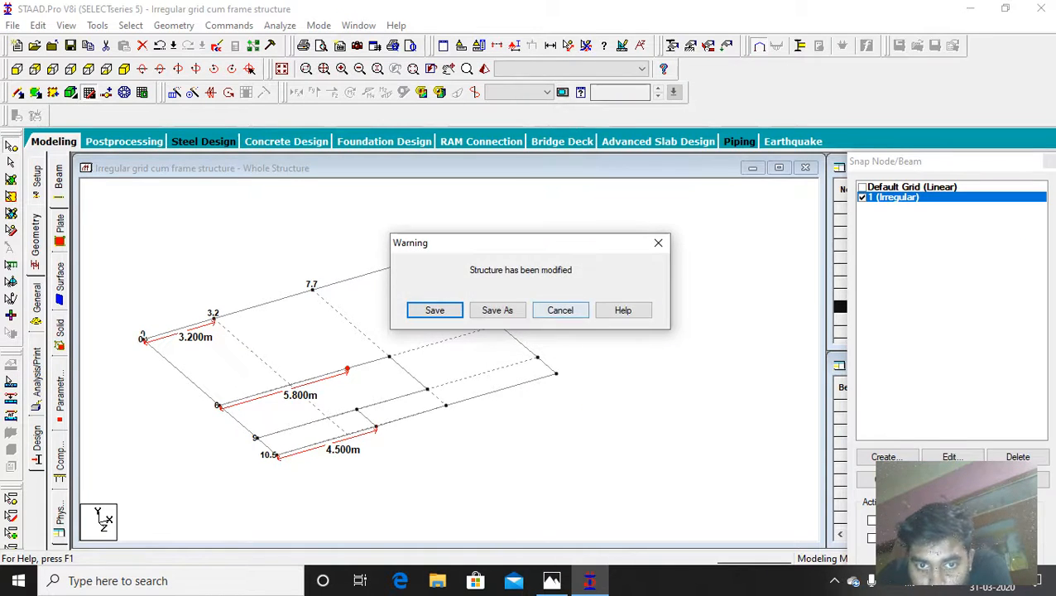
{"action": "left_click", "coordinate": [435, 310]}
{"action": "left_click", "coordinate": [552, 580]}
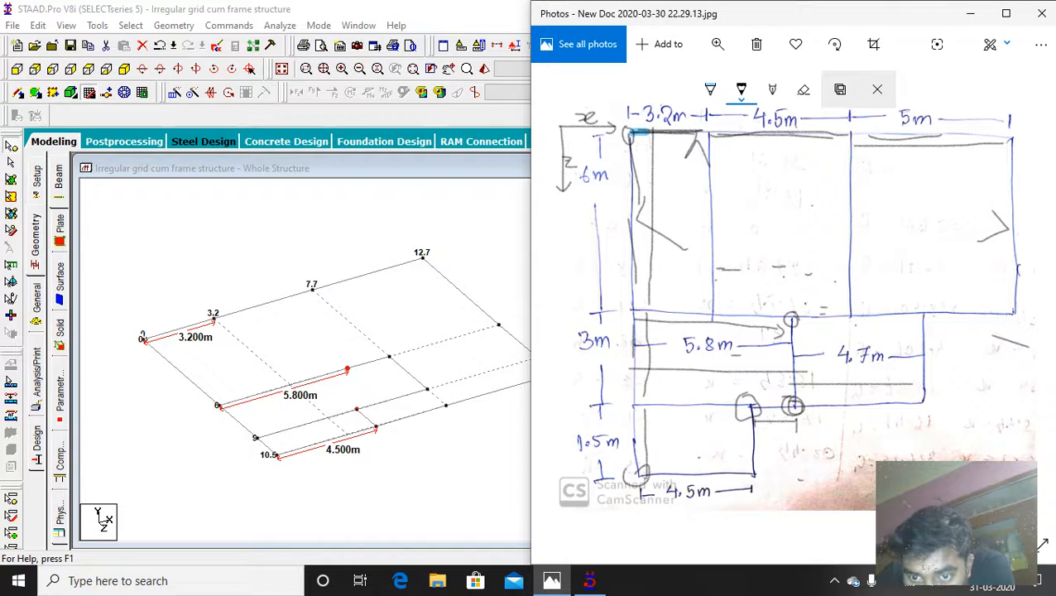
Write the calculation 5.8 - 4.5 = 1.3 on the plan sketch beside the gap between the two circled nodes.
{"action": "mouse_move", "coordinate": [767, 433]}
{"action": "left_mouse_down"}
{"action": "mouse_move", "coordinate": [776, 433]}
{"action": "mouse_move", "coordinate": [776, 455]}
{"action": "mouse_move", "coordinate": [765, 455]}
{"action": "mouse_move", "coordinate": [886, 432]}
{"action": "mouse_move", "coordinate": [881, 455]}
{"action": "left_mouse_up"}
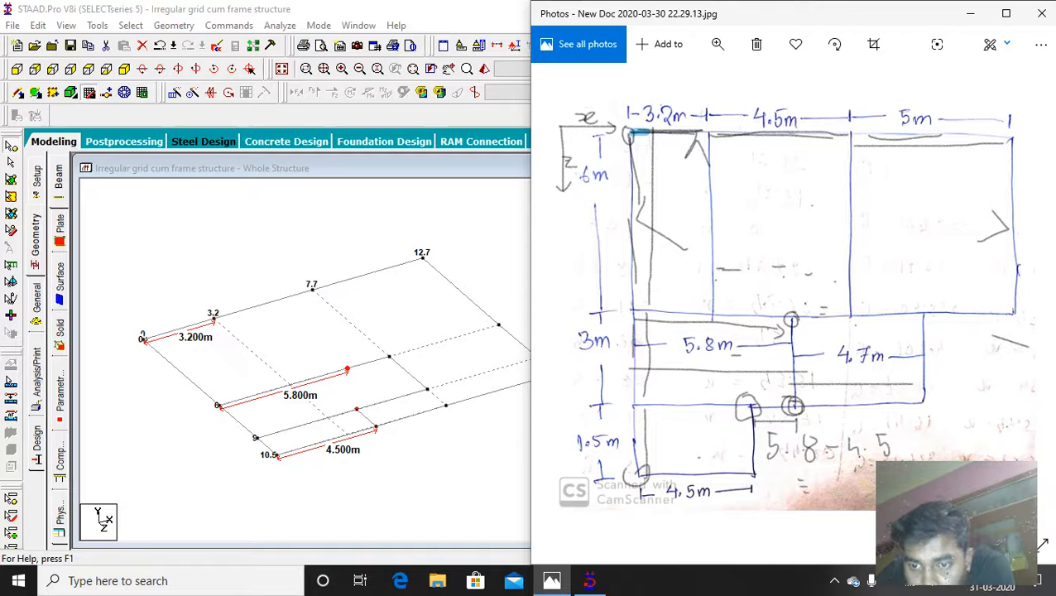
{"action": "left_click_drag", "start_coordinate": [868, 469], "coordinate": [838, 493]}
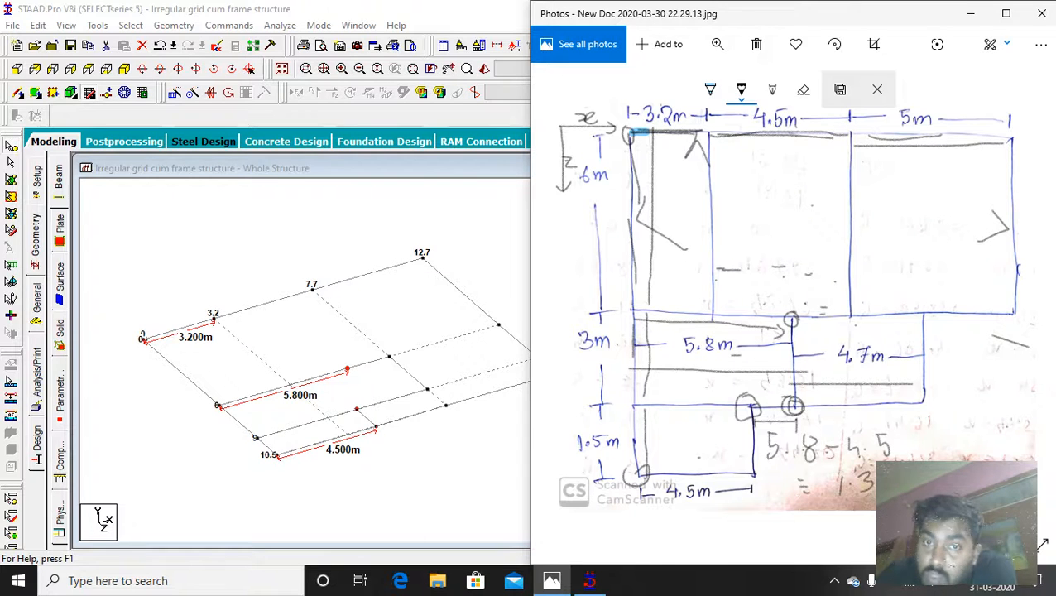
Switch to STAAD.Pro and paste a copy of the node at 4.5 m on grid line 9, offset 1.1 m in X.
{"action": "key", "text": "alt+Tab"}
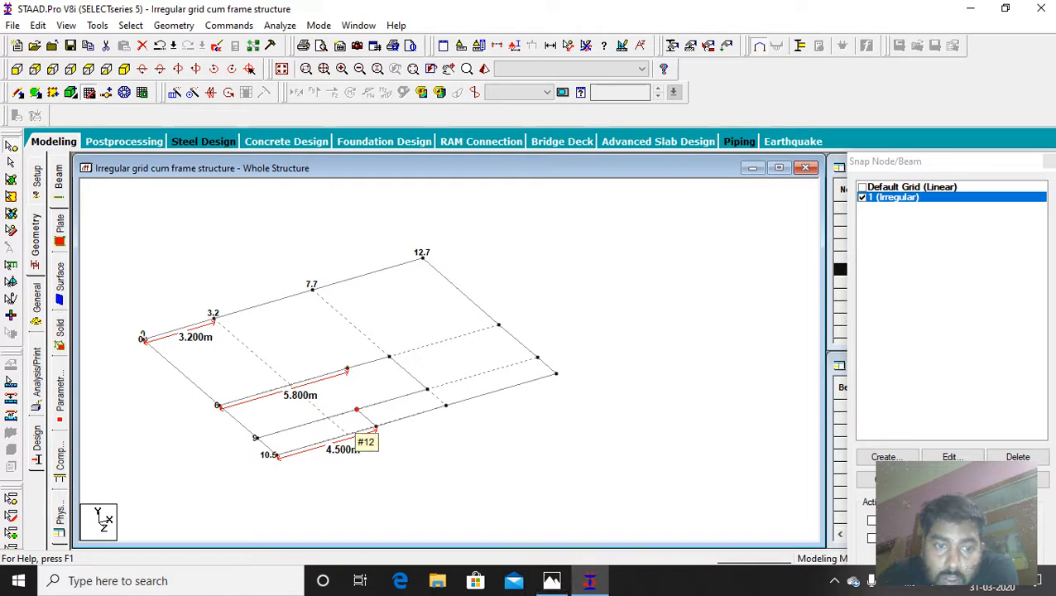
{"action": "right_click", "coordinate": [356, 410]}
{"action": "left_click", "coordinate": [385, 178]}
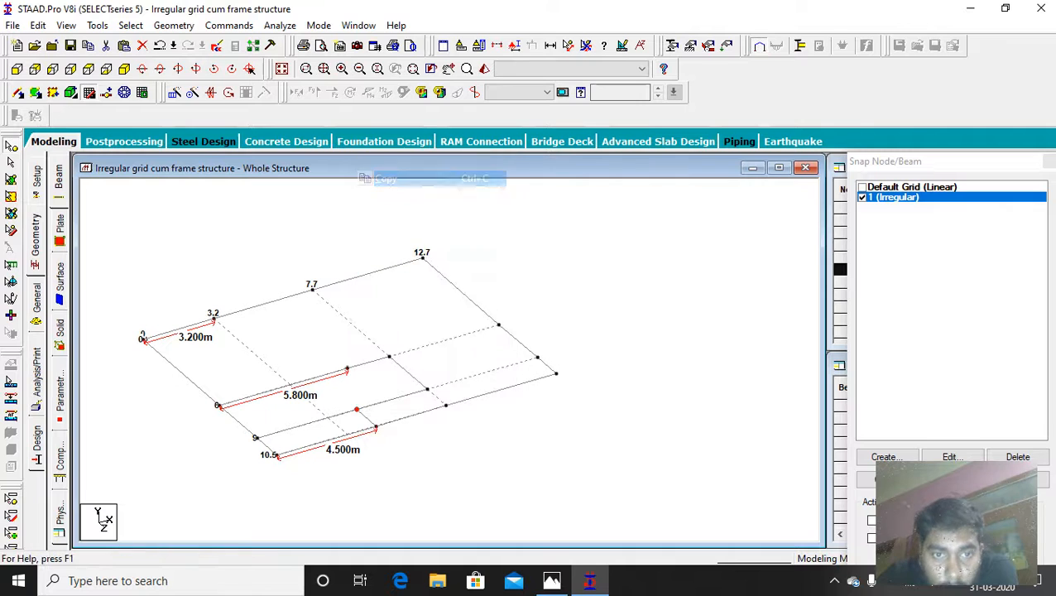
{"action": "right_click", "coordinate": [391, 402]}
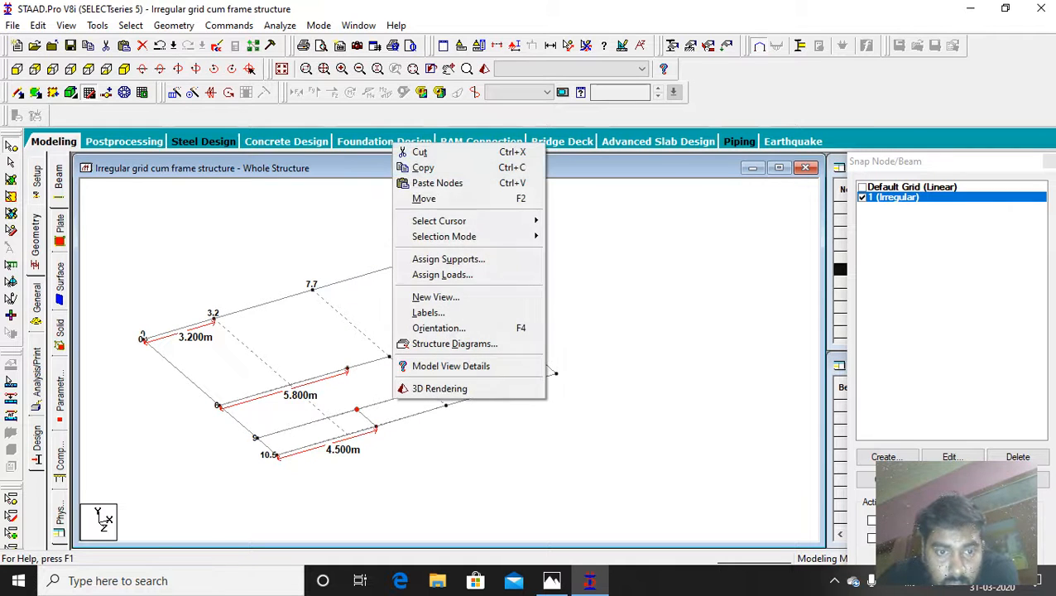
{"action": "left_click", "coordinate": [437, 183]}
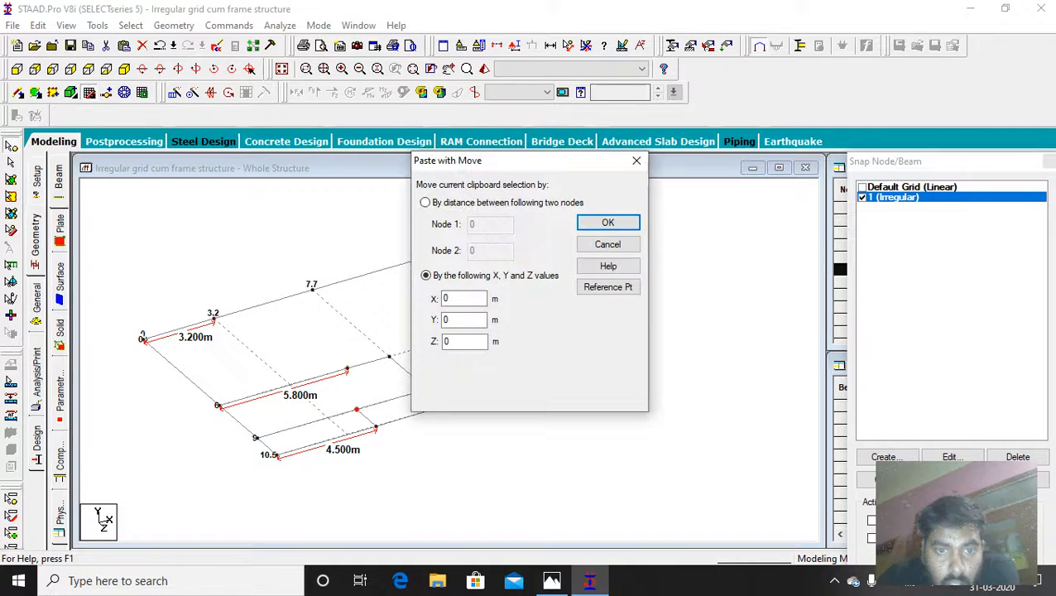
{"action": "type", "text": "1.1"}
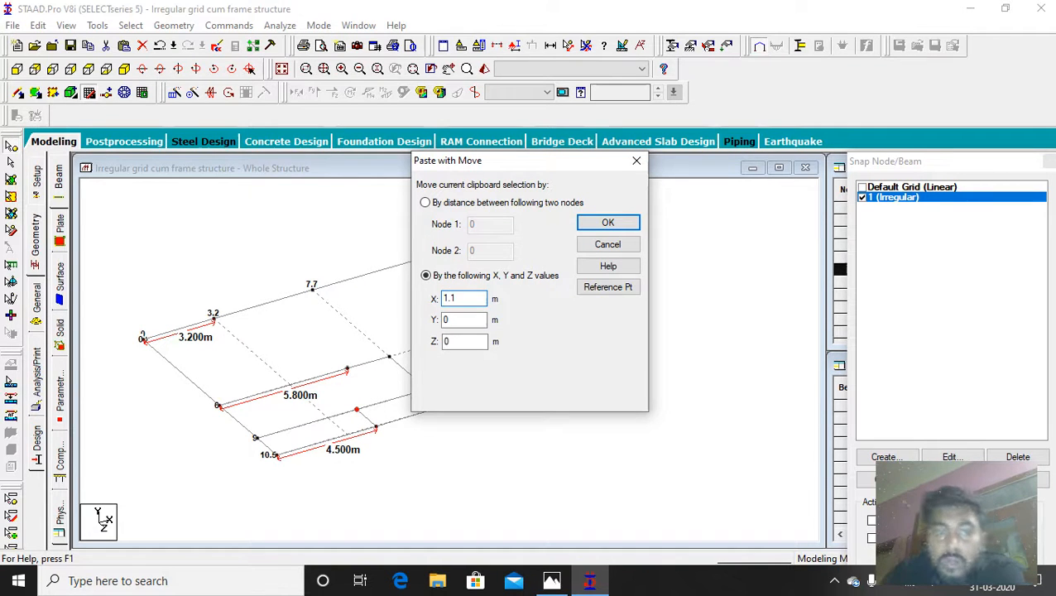
{"action": "key", "text": "Return"}
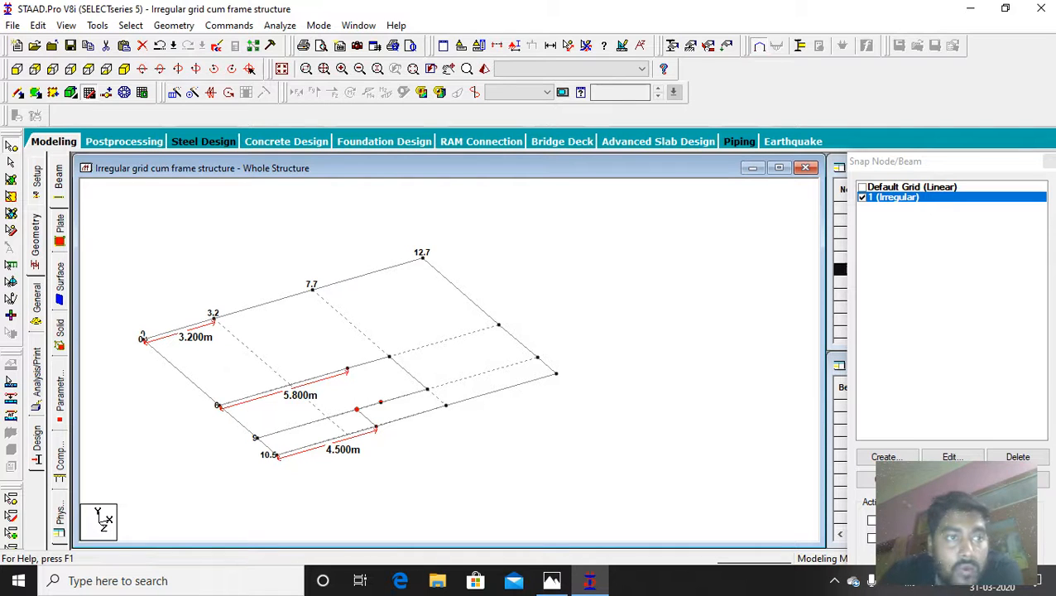
Add a beam from the node at 5.8 m on grid line 6 to the pasted node on line 9.
{"action": "left_click", "coordinate": [19, 92]}
{"action": "left_click_drag", "start_coordinate": [347, 369], "coordinate": [380, 402]}
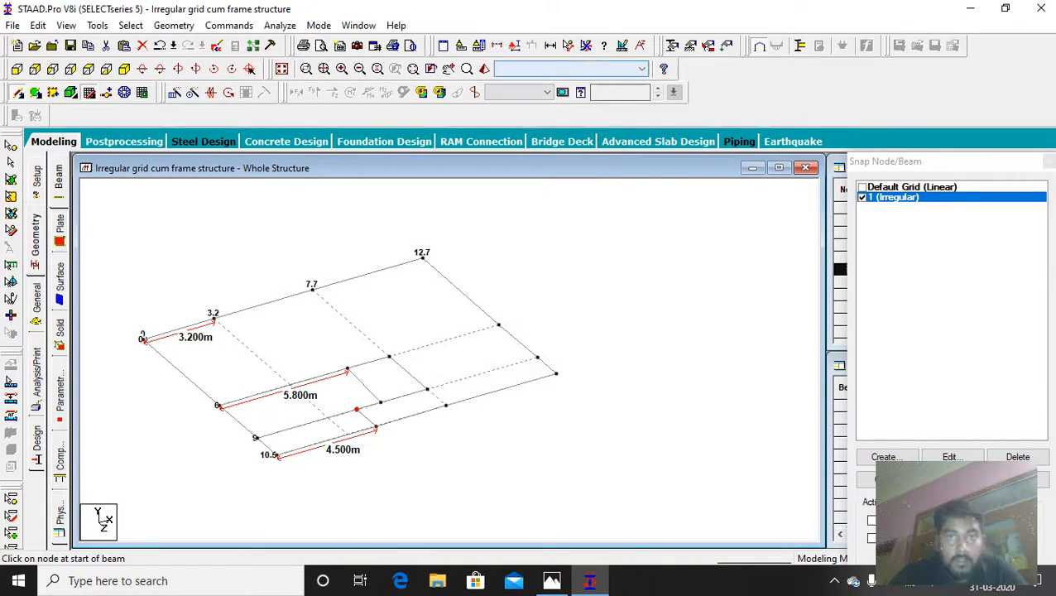
Measure the distance from the edge node on grid line 9 to the pasted node and check it against the plan sketch.
{"action": "left_click", "coordinate": [569, 44]}
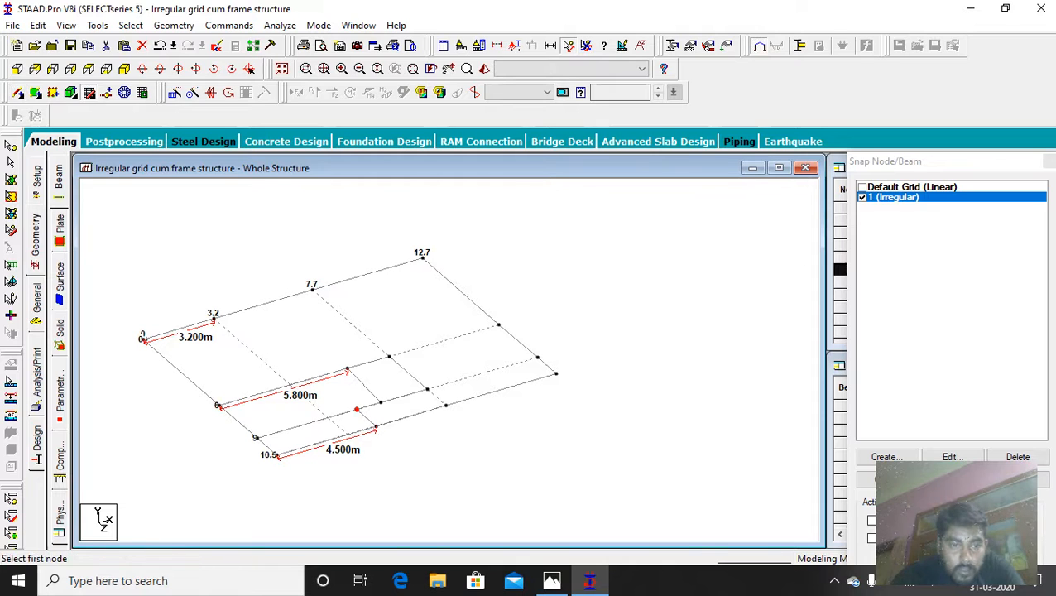
{"action": "left_click", "coordinate": [256, 437]}
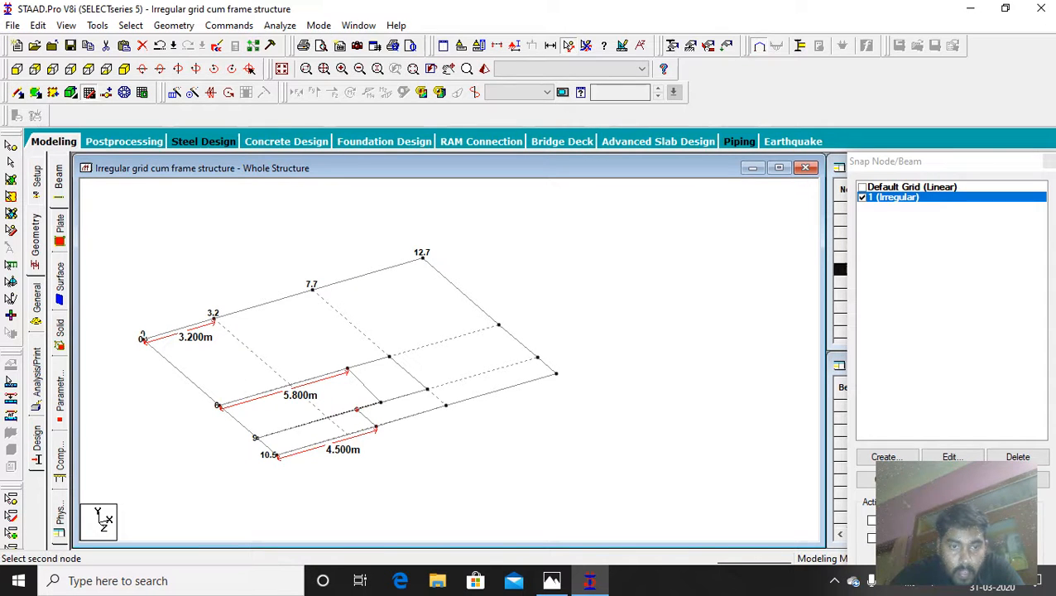
{"action": "left_click", "coordinate": [376, 427]}
{"action": "left_click", "coordinate": [552, 581]}
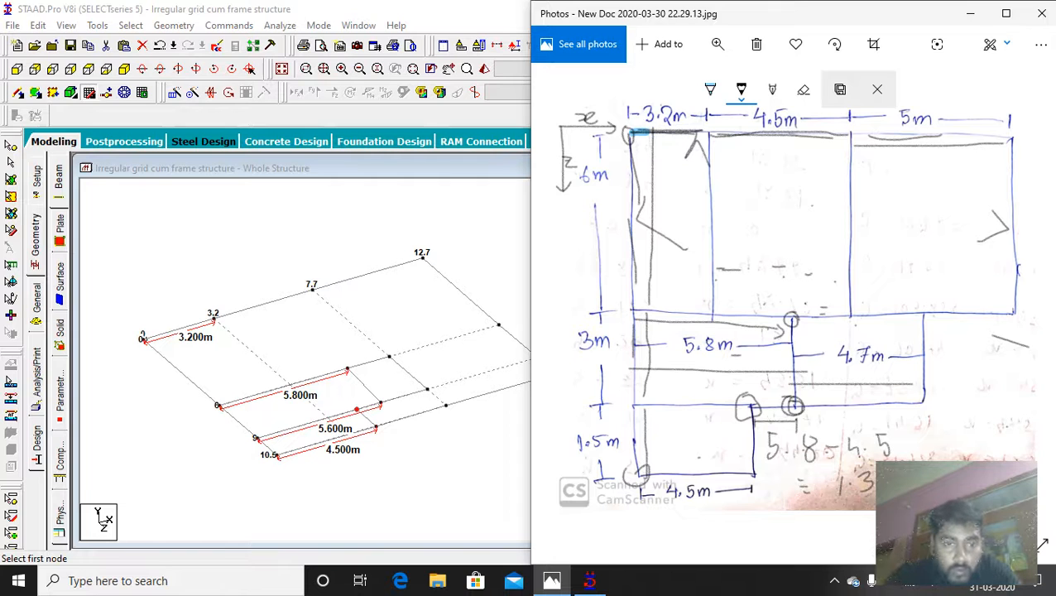
{"action": "key", "text": "Escape"}
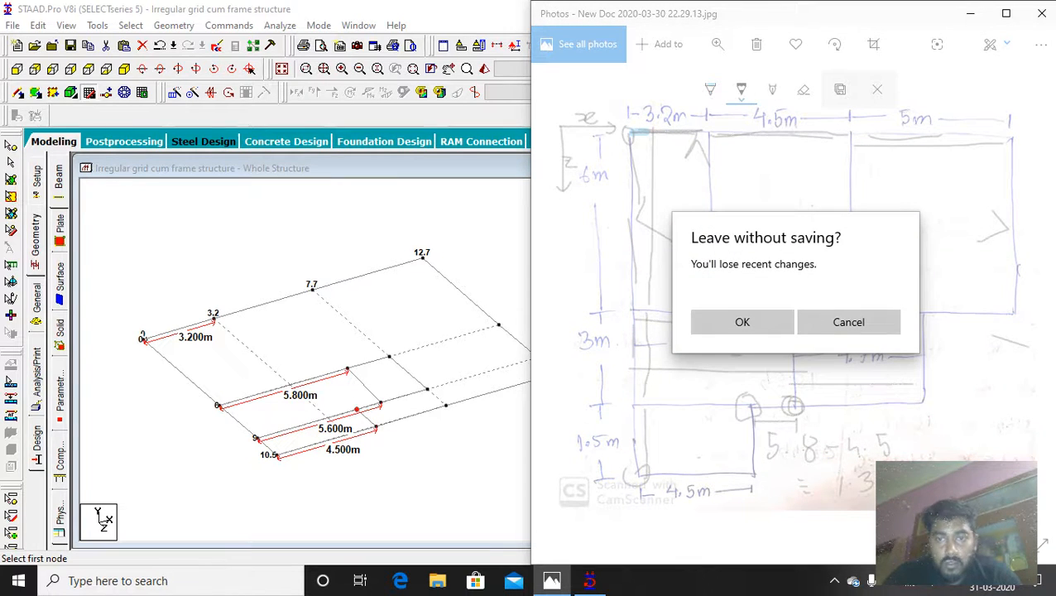
{"action": "key", "text": "Return"}
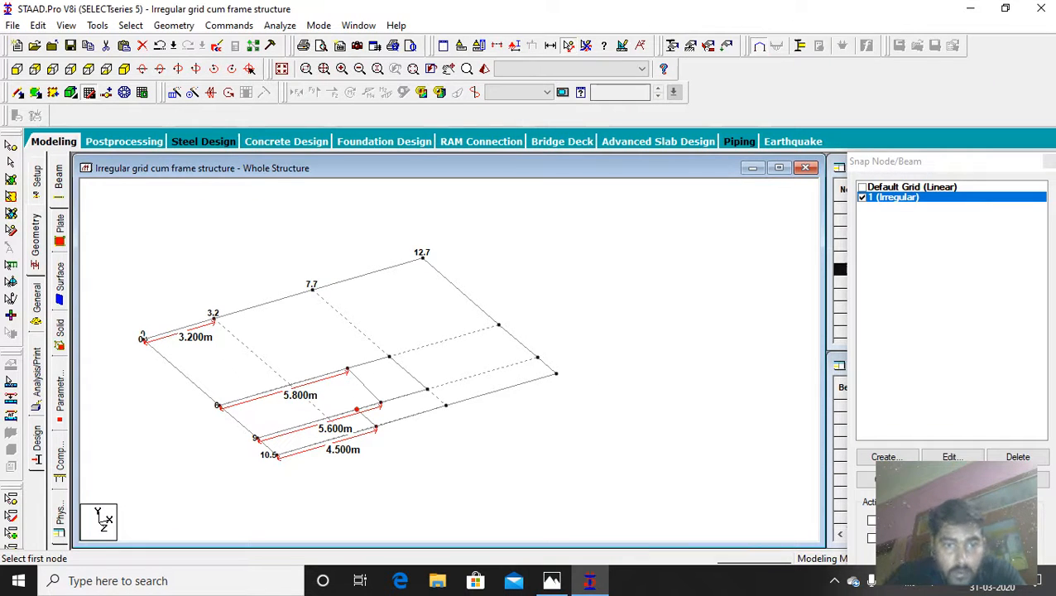
Measure the distance between the original 4.5 m node and the pasted node on grid line 9.
{"action": "left_click", "coordinate": [381, 402]}
{"action": "key", "text": "Escape"}
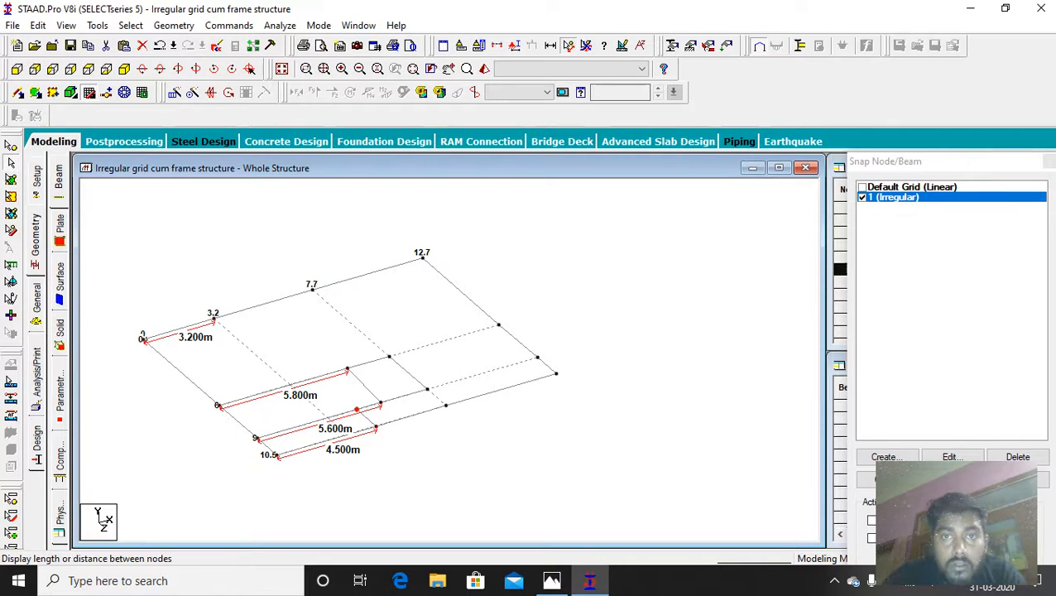
{"action": "left_click", "coordinate": [568, 45]}
{"action": "left_click", "coordinate": [357, 409]}
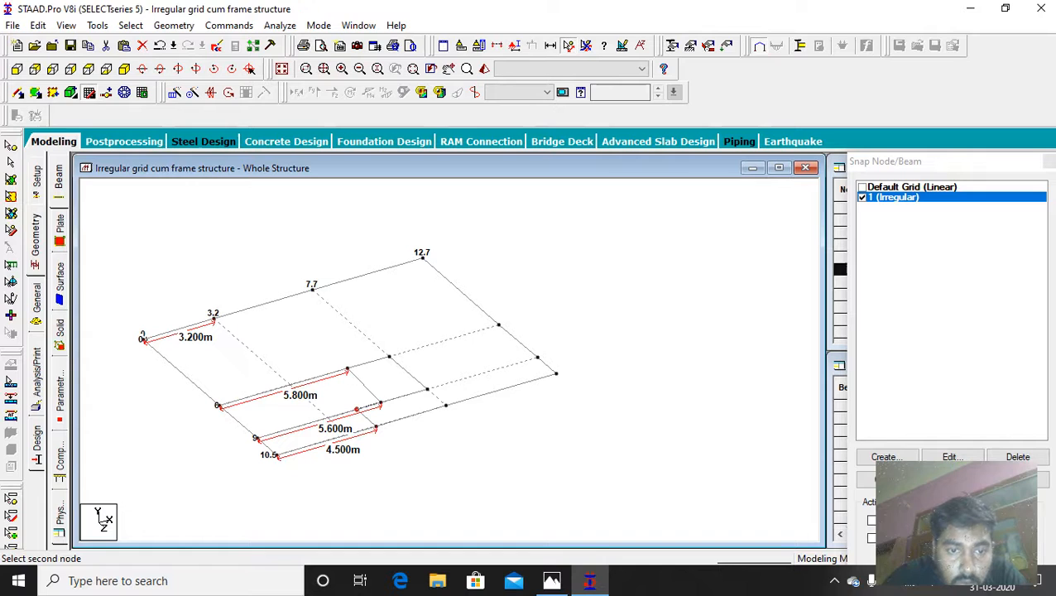
{"action": "left_click", "coordinate": [381, 402]}
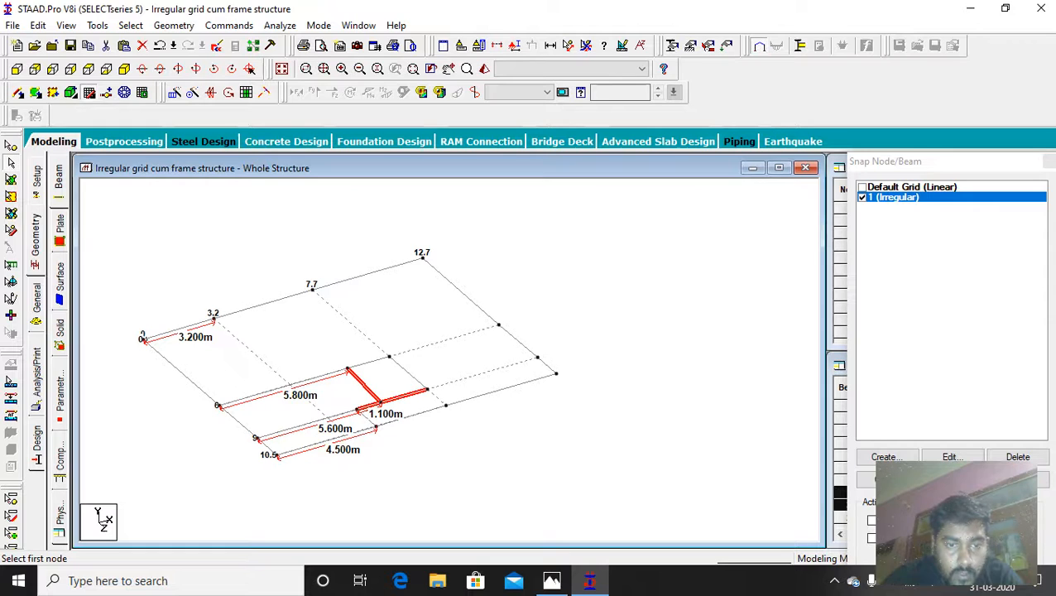
Try to paste a copy of the pasted line-9 node offset by 0.2 m in X.
{"action": "left_click", "coordinate": [11, 146]}
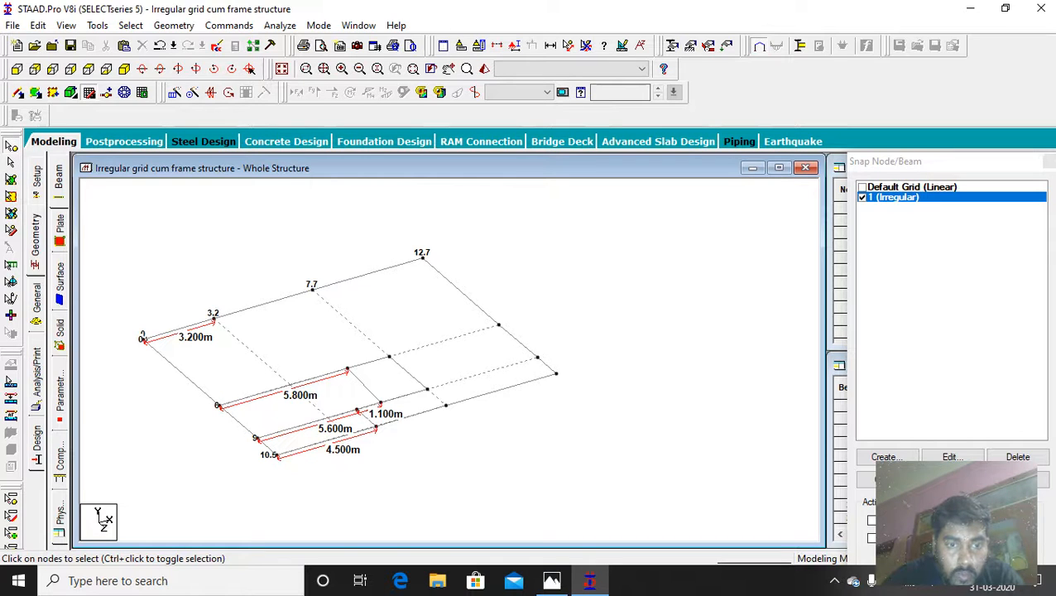
{"action": "left_click", "coordinate": [380, 403]}
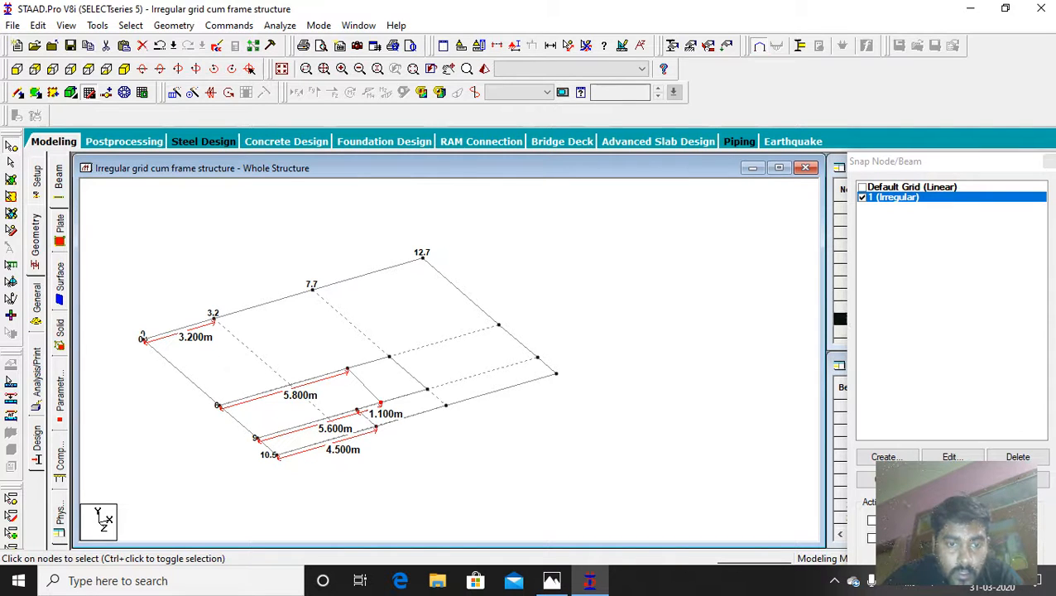
{"action": "right_click", "coordinate": [380, 404]}
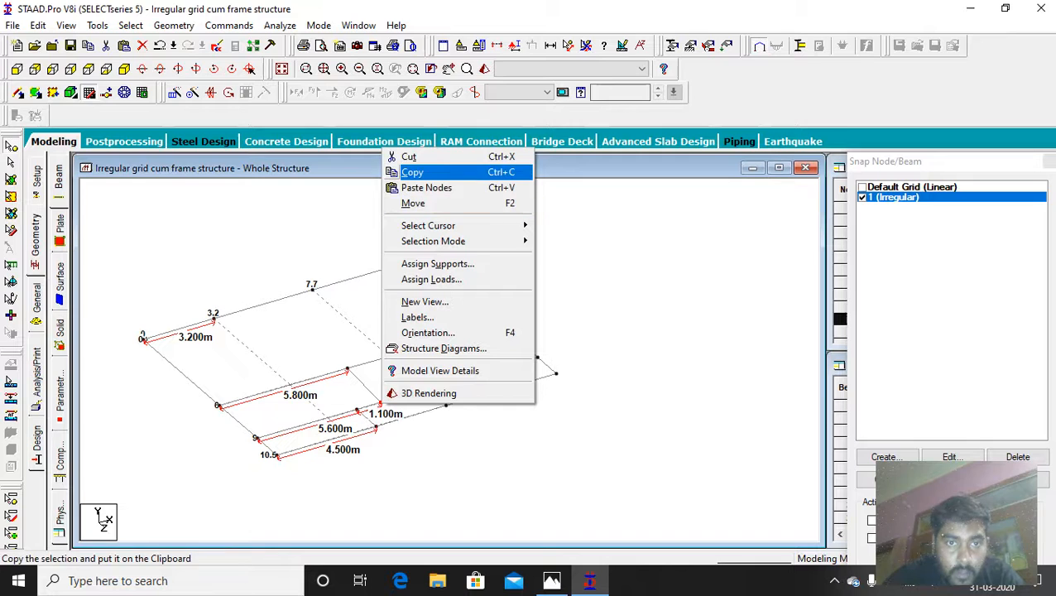
{"action": "left_click", "coordinate": [414, 172]}
{"action": "right_click", "coordinate": [405, 399]}
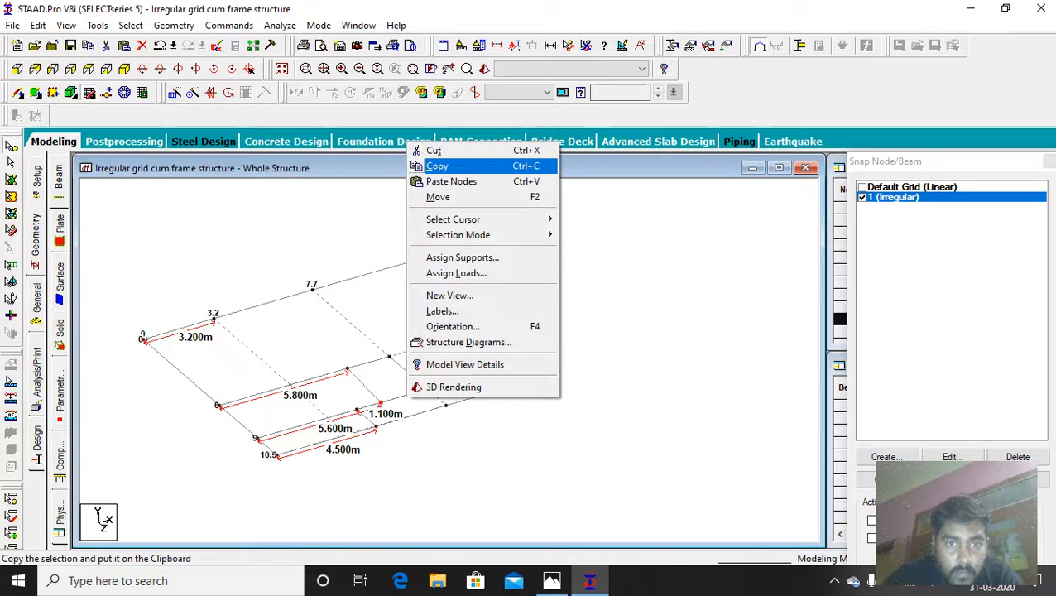
{"action": "left_click", "coordinate": [451, 181]}
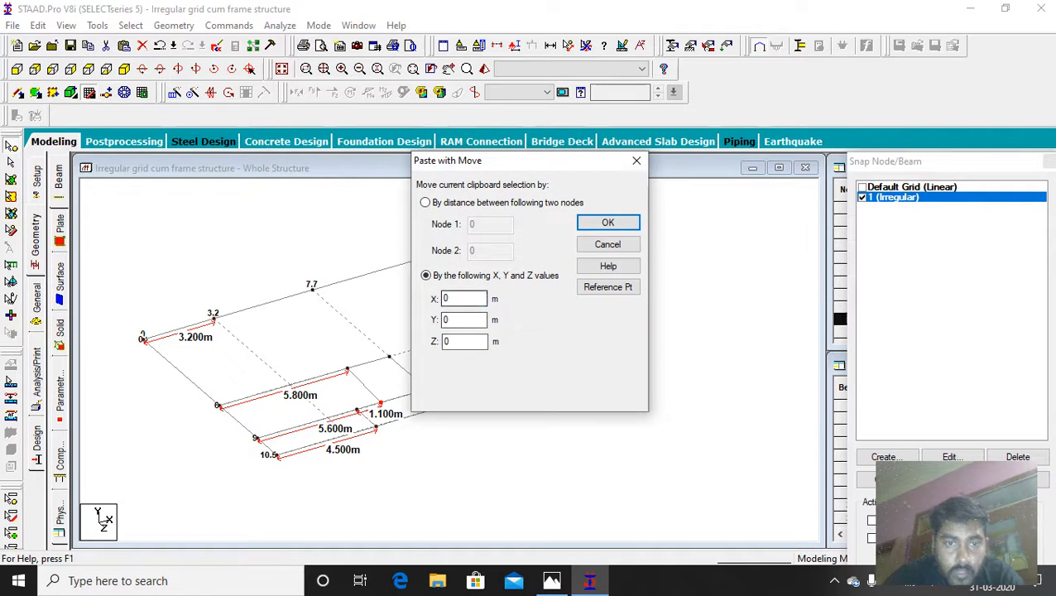
{"action": "type", "text": "0.2"}
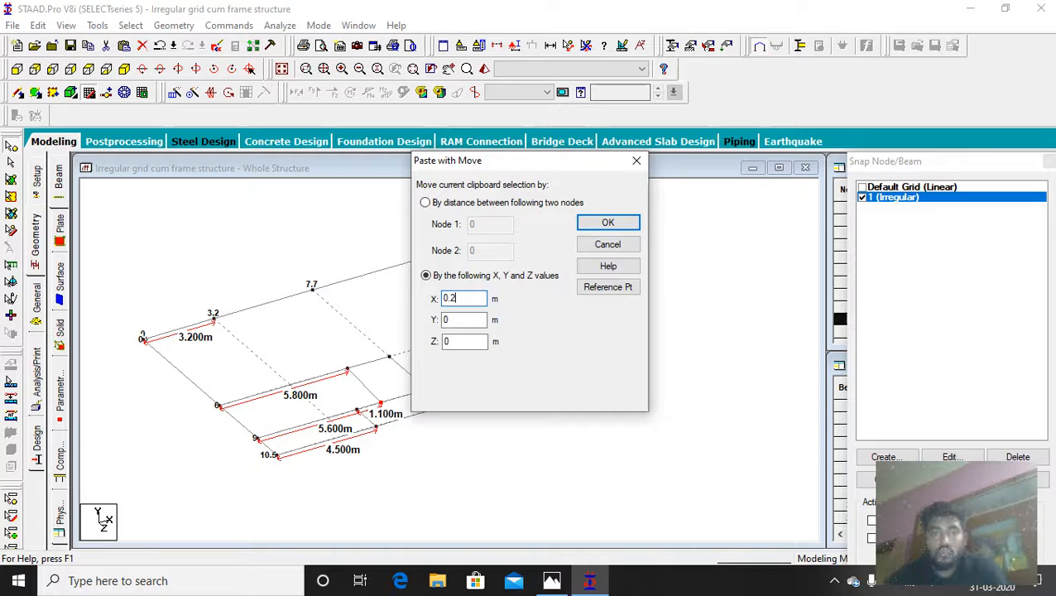
{"action": "left_click", "coordinate": [608, 222]}
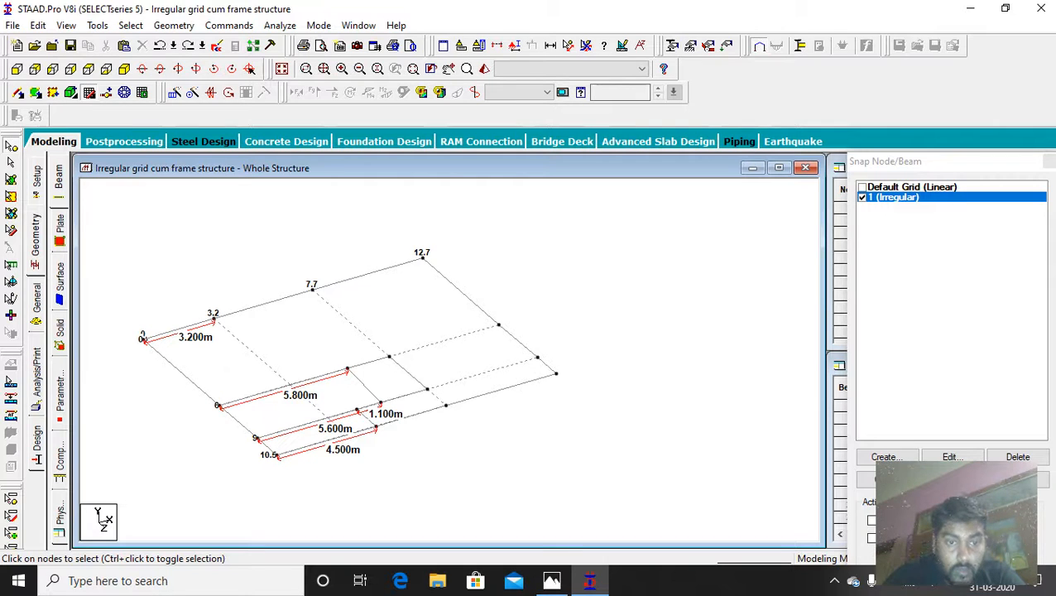
Move the pasted line-9 node 0.2 m in X, splitting any members it falls on, and clear the displayed node distances.
{"action": "left_click", "coordinate": [380, 403]}
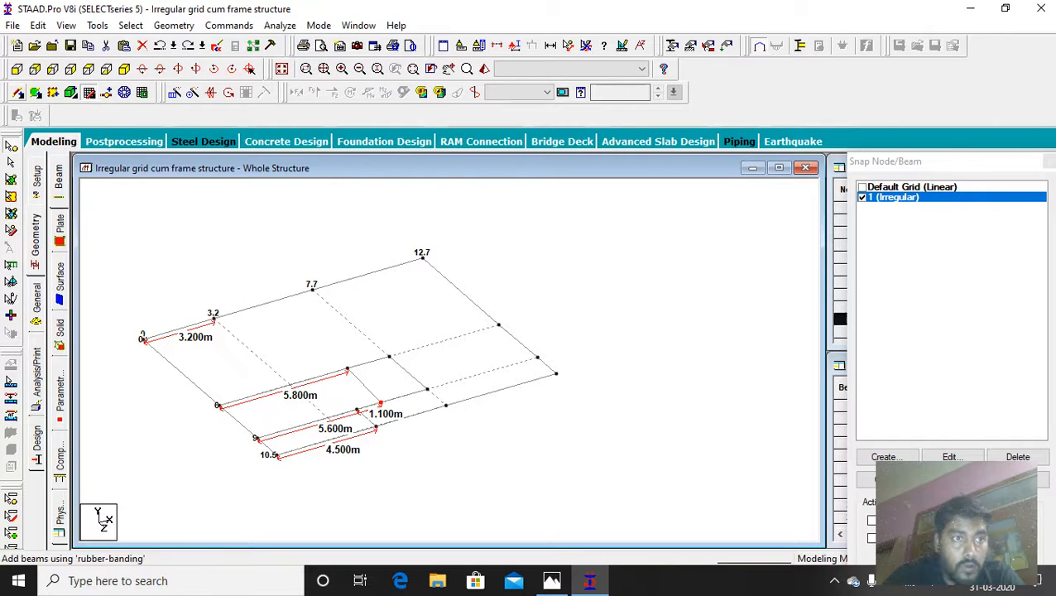
{"action": "right_click", "coordinate": [380, 404]}
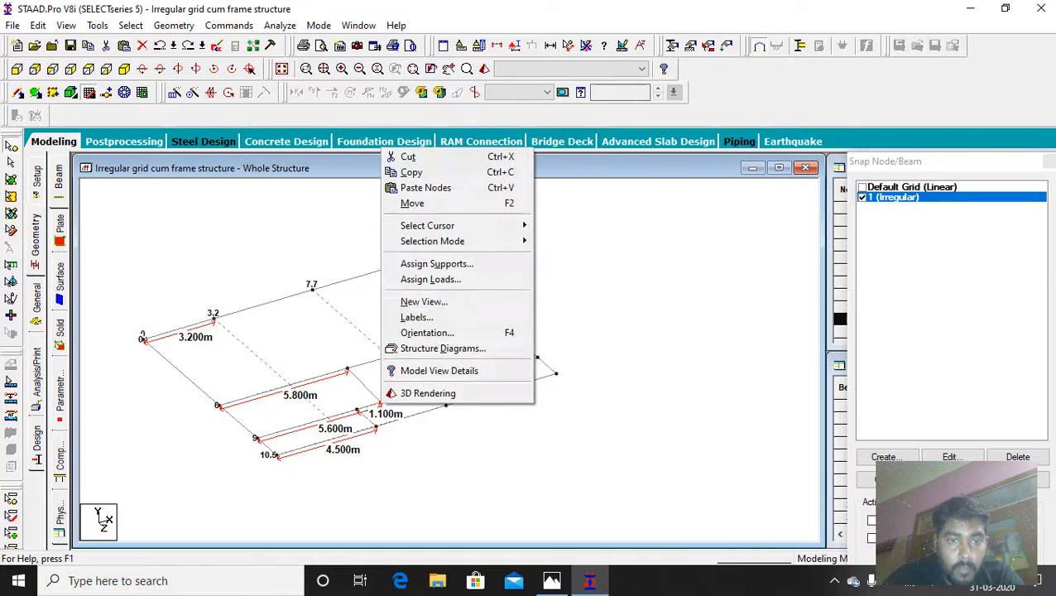
{"action": "left_click", "coordinate": [410, 203]}
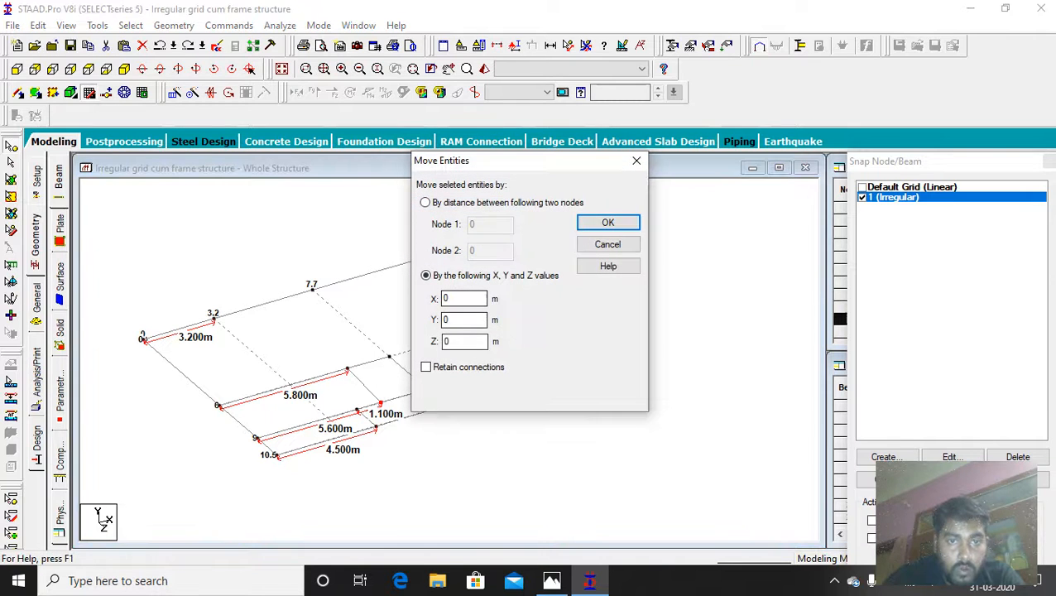
{"action": "type", "text": "1."}
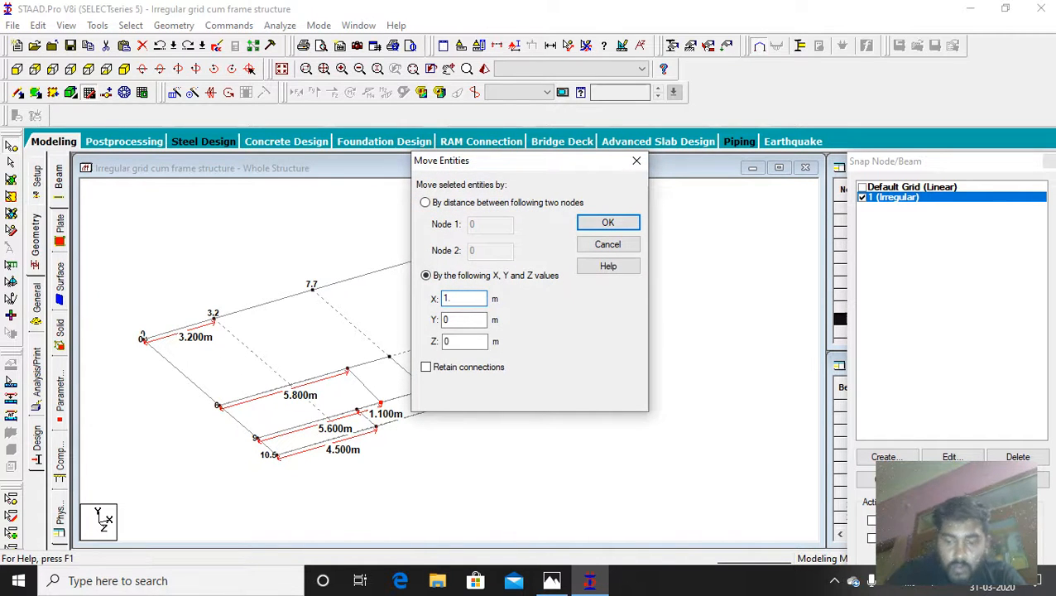
{"action": "key", "text": "BackSpace"}
{"action": "type", "text": "0.2"}
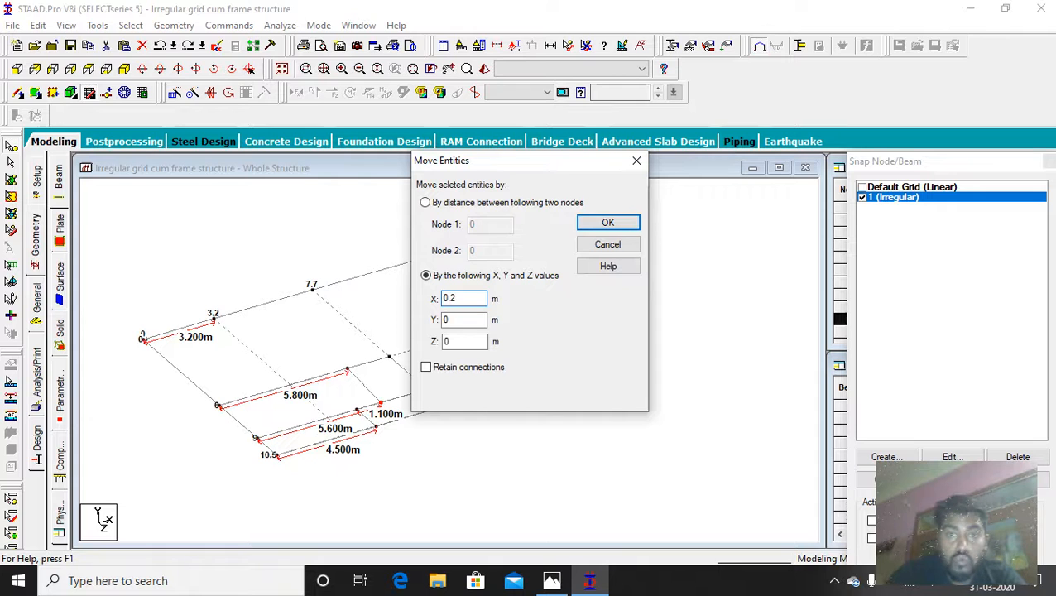
{"action": "key", "text": "Return"}
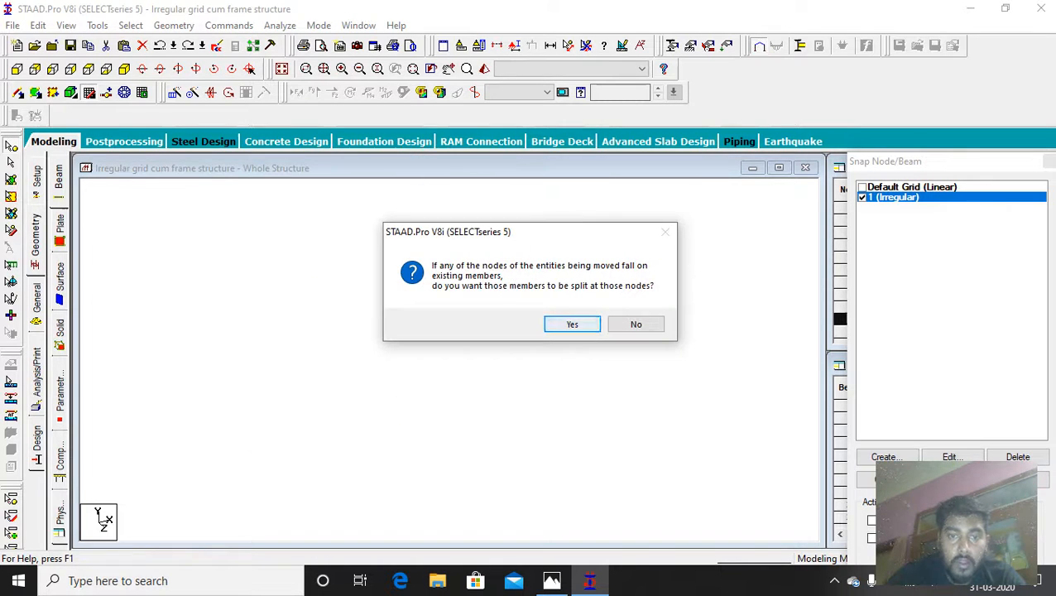
{"action": "key", "text": "Return"}
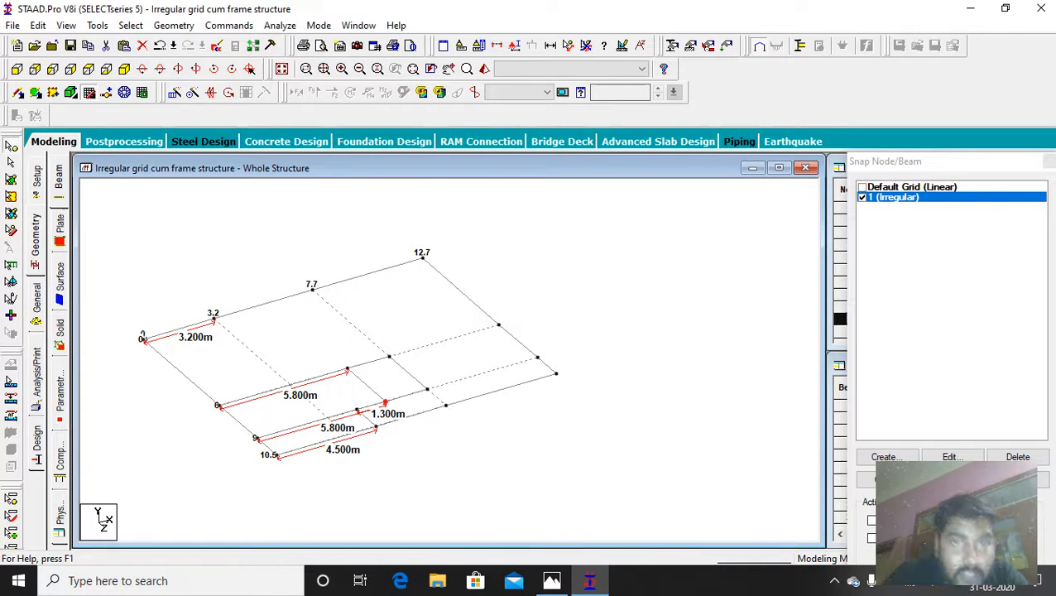
{"action": "left_click", "coordinate": [586, 46]}
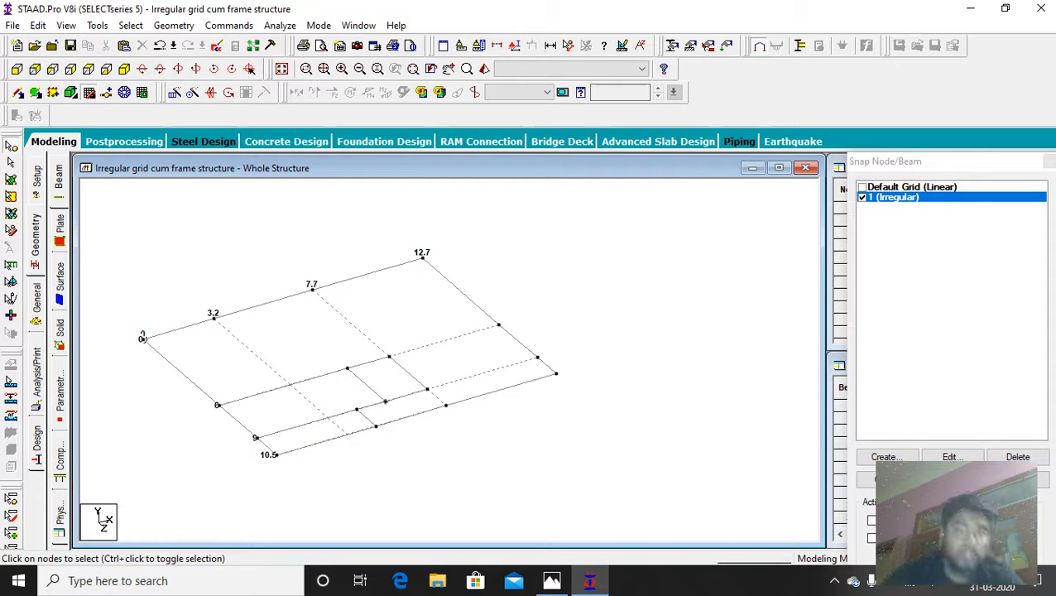
Add a beam along grid line 9 from the edge node to the moved node.
{"action": "left_click", "coordinate": [18, 92]}
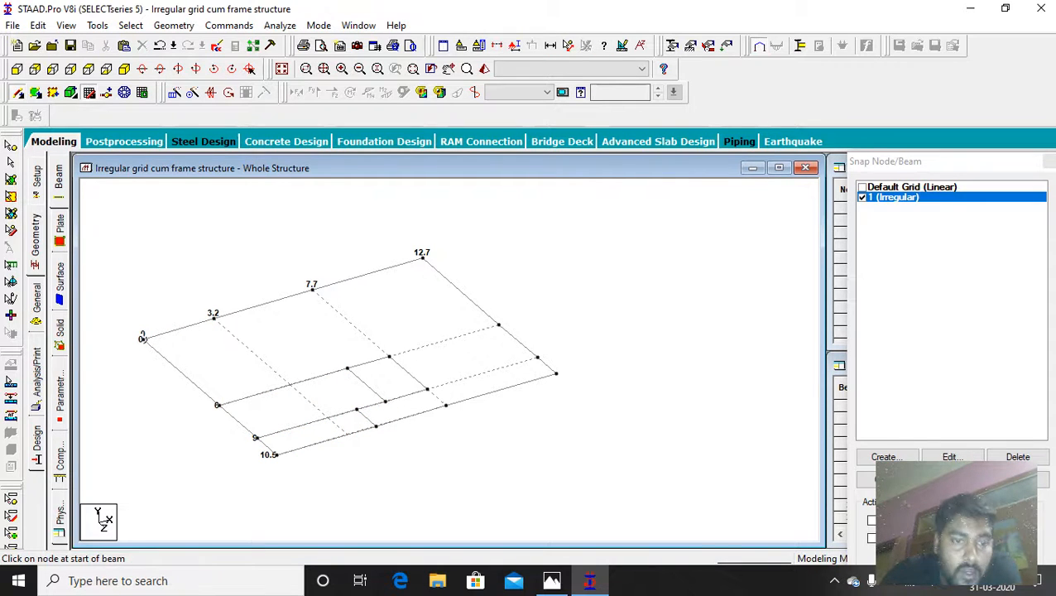
{"action": "left_click_drag", "start_coordinate": [257, 438], "coordinate": [385, 402]}
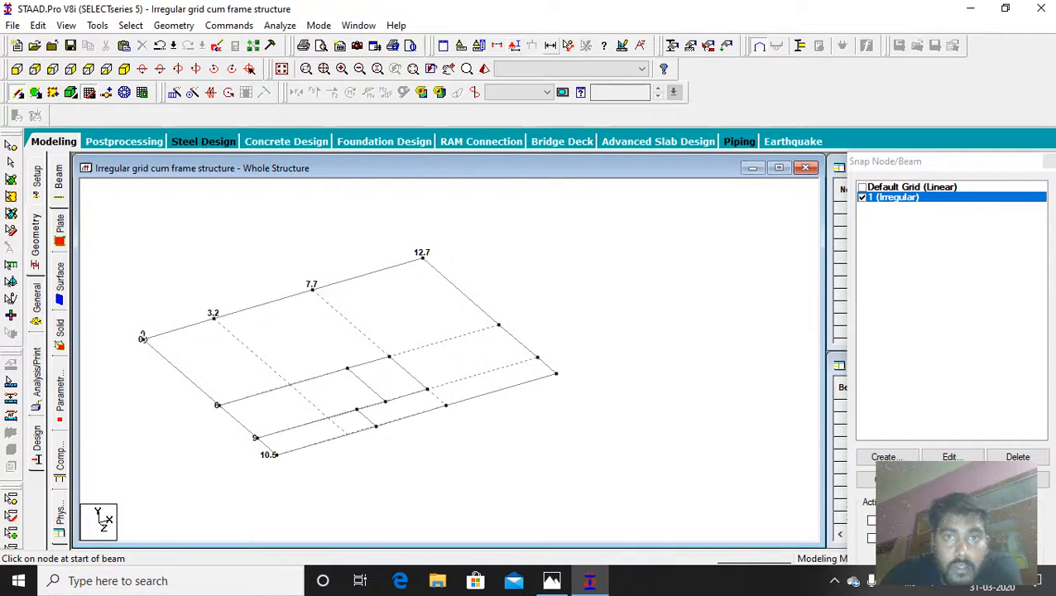
Measure the distance along grid line 9 from the edge node to the moved node and check it against the sketch in Photos.
{"action": "left_click", "coordinate": [256, 438]}
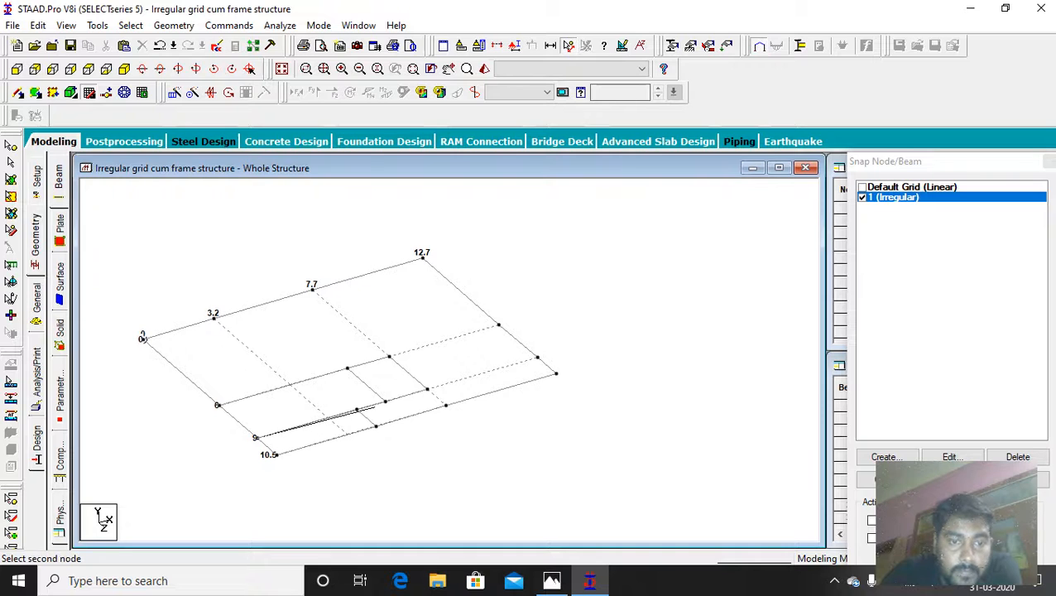
{"action": "left_click", "coordinate": [386, 402]}
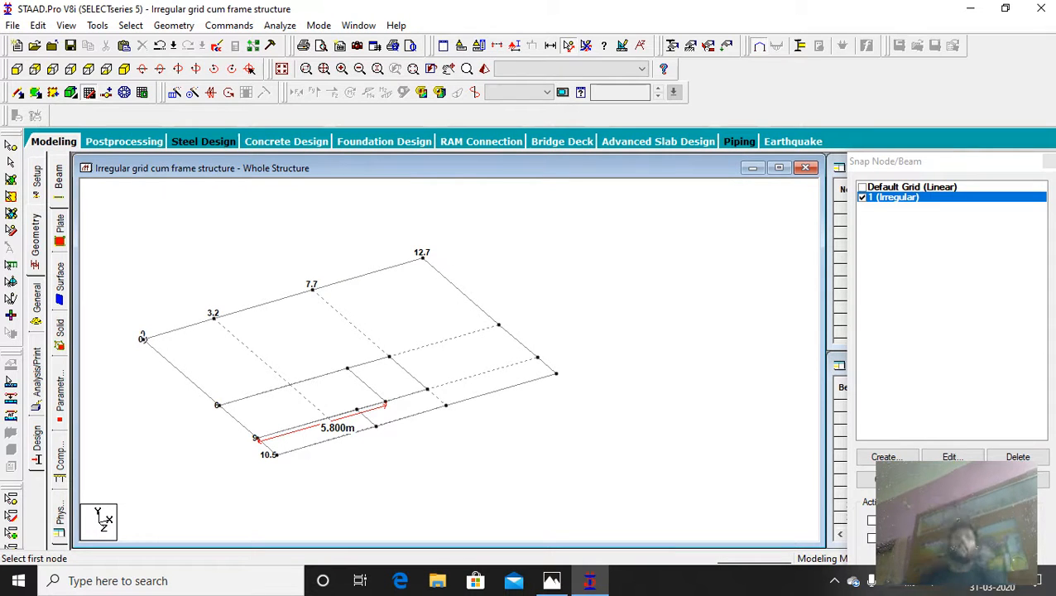
{"action": "left_click", "coordinate": [552, 580]}
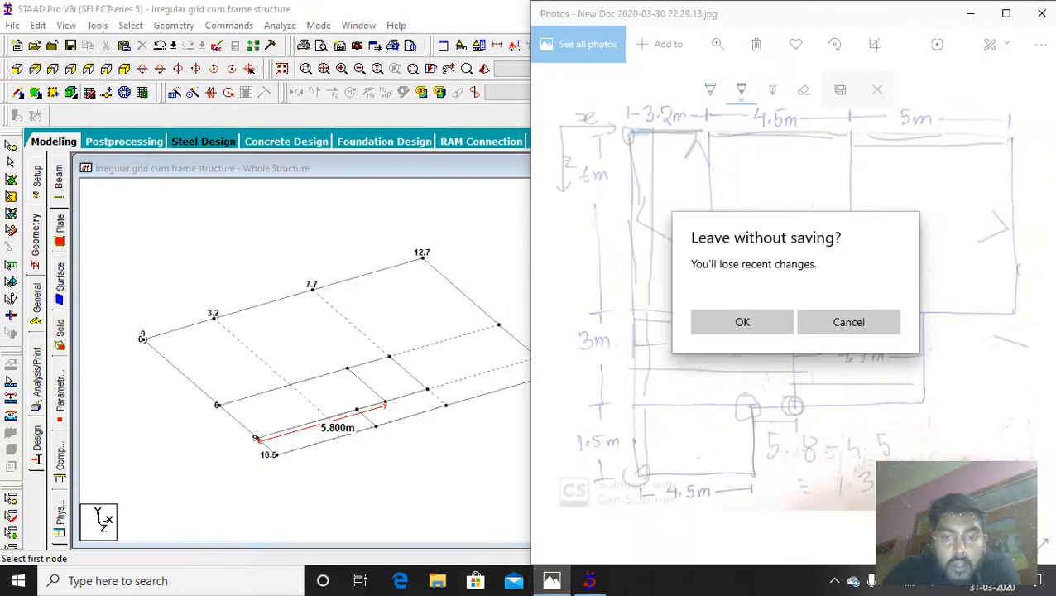
{"action": "left_click", "coordinate": [846, 321]}
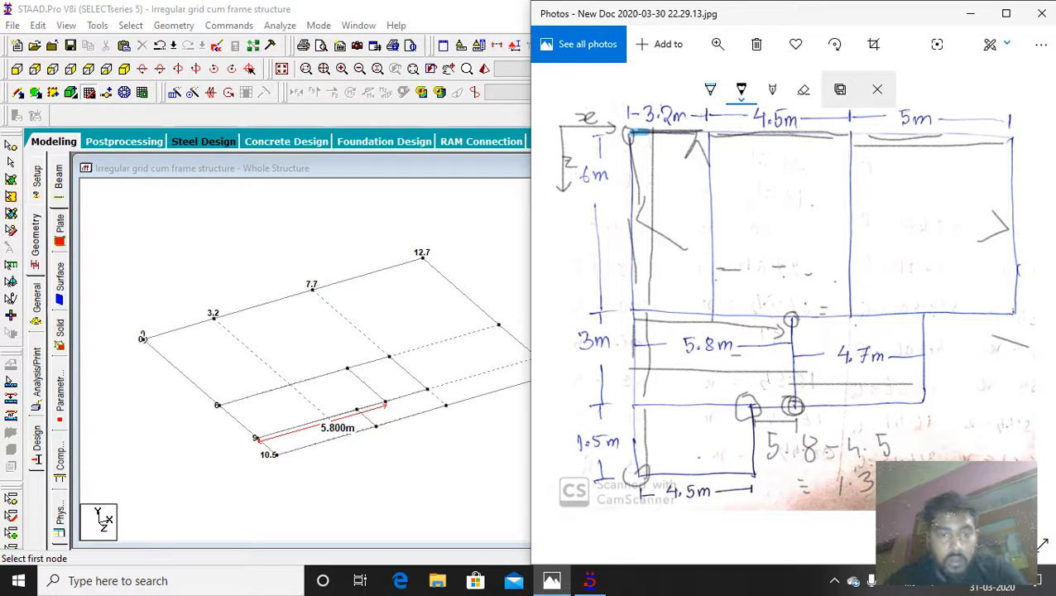
{"action": "key", "text": "Escape"}
{"action": "left_click", "coordinate": [849, 322]}
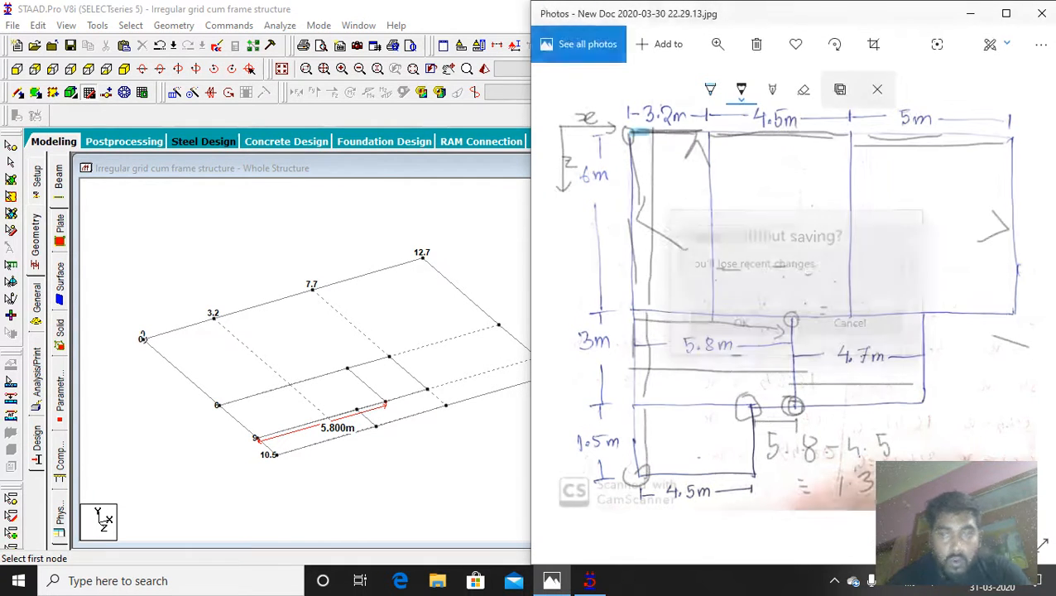
{"action": "left_click", "coordinate": [970, 13]}
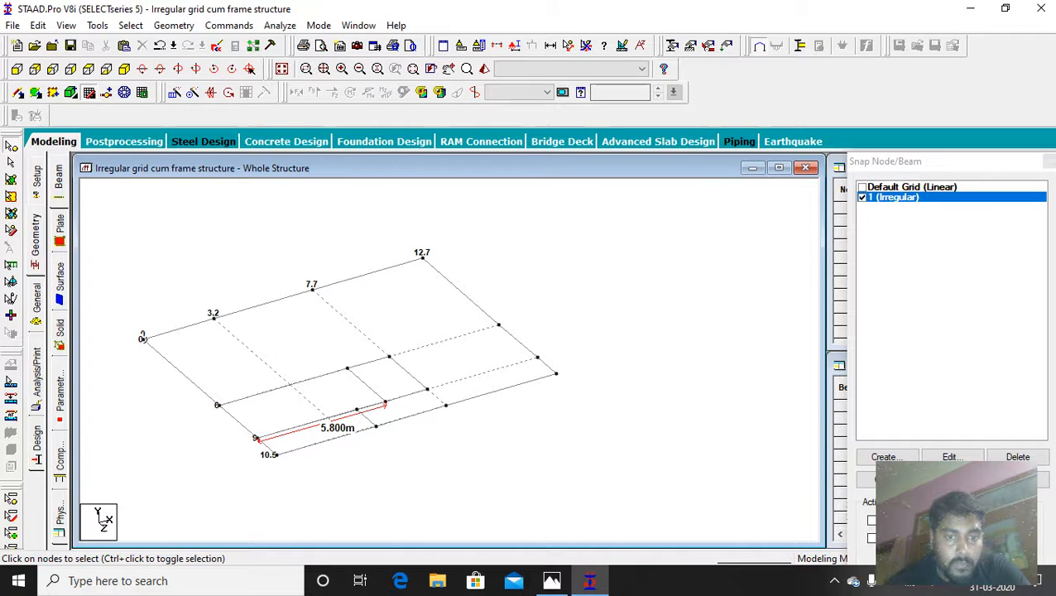
Delete the two nodes on grid line 10.5 at X 7.7 m and 12.7 m together with their connected beams.
{"action": "left_click", "coordinate": [446, 405]}
{"action": "key", "text": "Delete"}
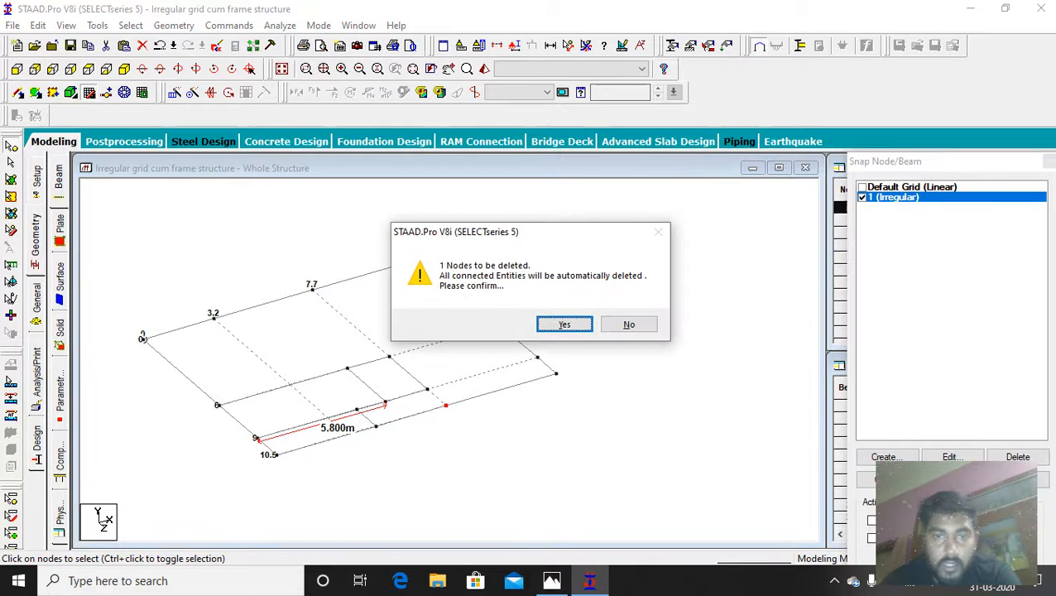
{"action": "key", "text": "Return"}
{"action": "left_click", "coordinate": [556, 374]}
{"action": "key", "text": "Delete"}
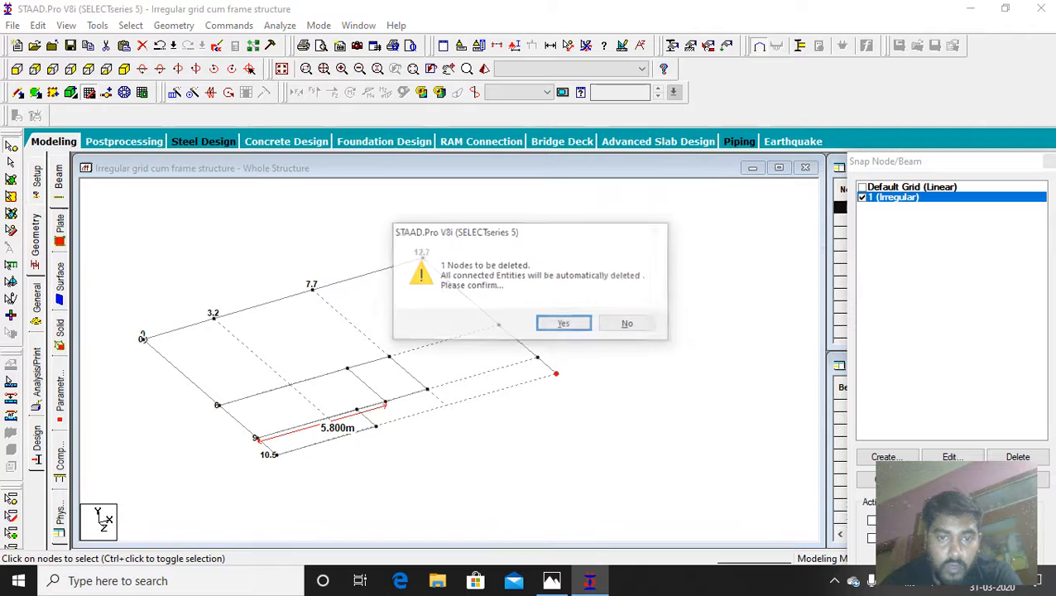
{"action": "key", "text": "Return"}
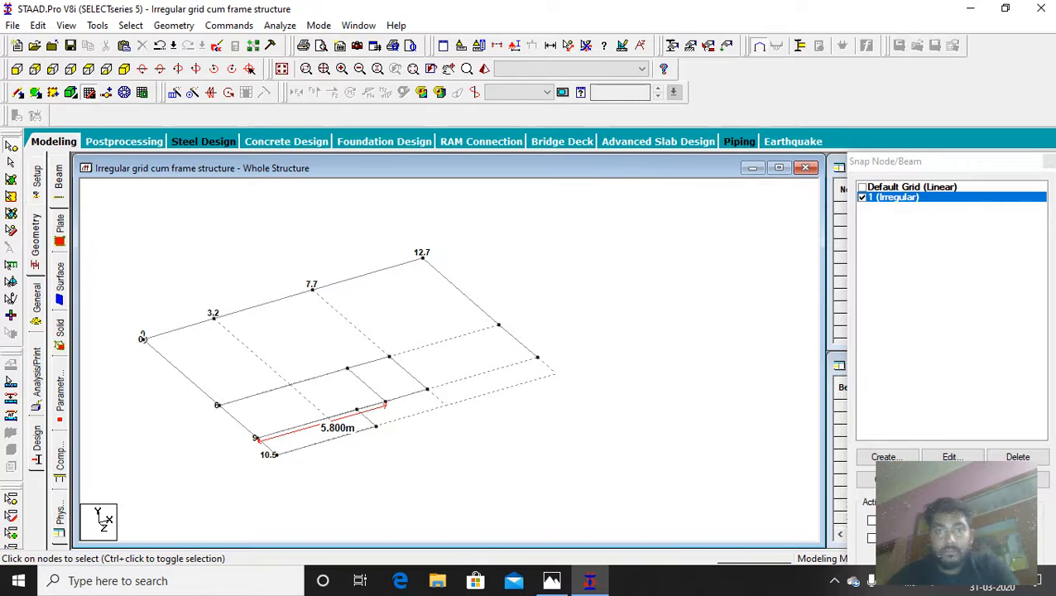
Show the sketch beside the model with the Snap Node/Beam window moved clear, and mark the 4.7 m span below the sketched rectangle.
{"action": "left_click", "coordinate": [1005, 8]}
{"action": "left_click_drag", "start_coordinate": [434, 42], "coordinate": [0, 116]}
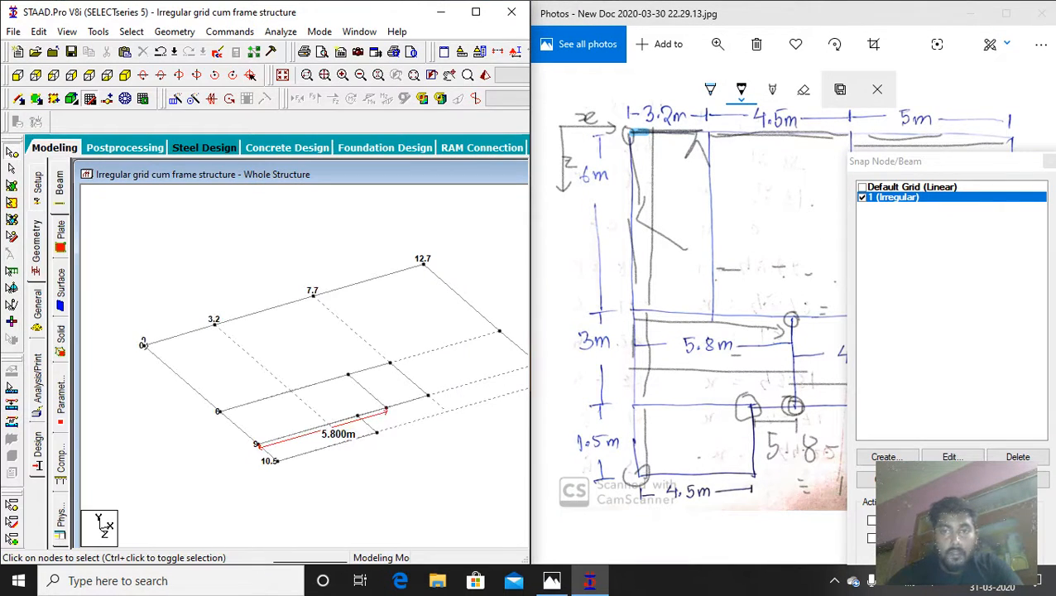
{"action": "left_click_drag", "start_coordinate": [911, 161], "coordinate": [849, 544]}
{"action": "left_click", "coordinate": [848, 518]}
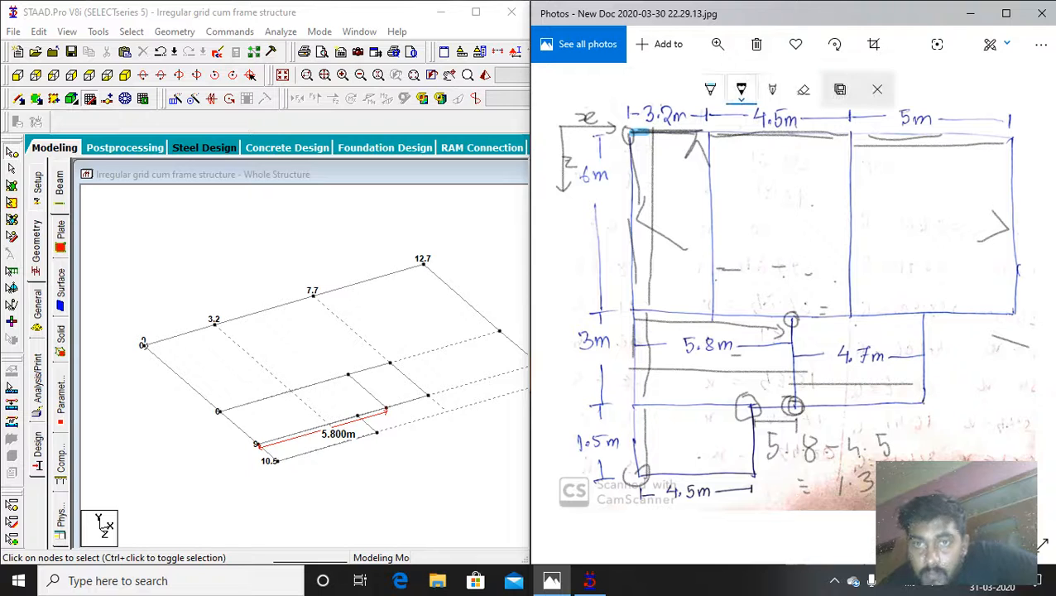
{"action": "left_click_drag", "start_coordinate": [797, 425], "coordinate": [924, 424]}
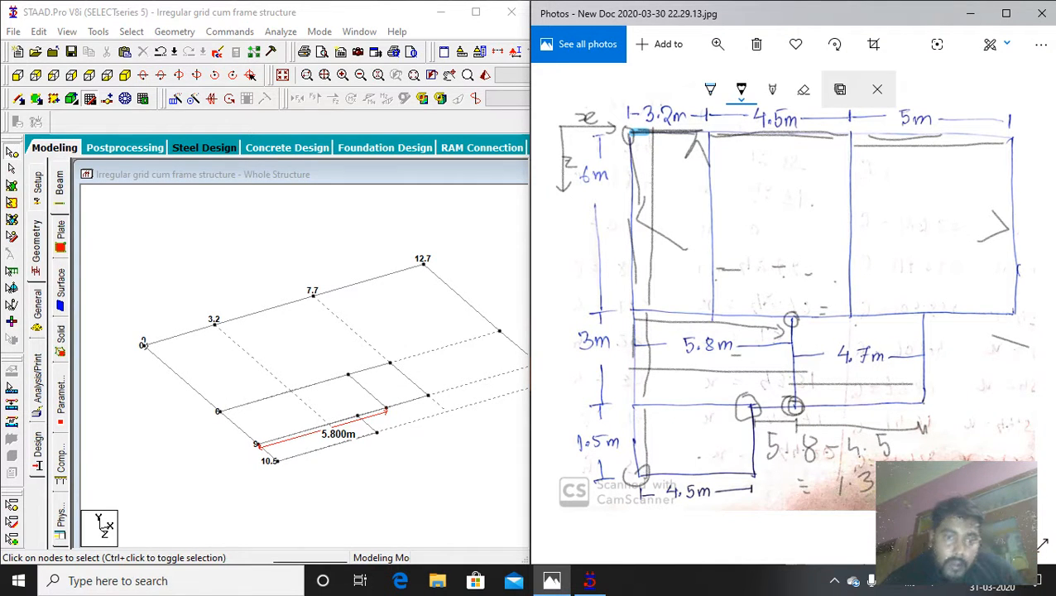
Measure the distance along grid line 9 from the 5.8 m node to the 7.7 m node in the maximized model.
{"action": "left_click", "coordinate": [392, 410]}
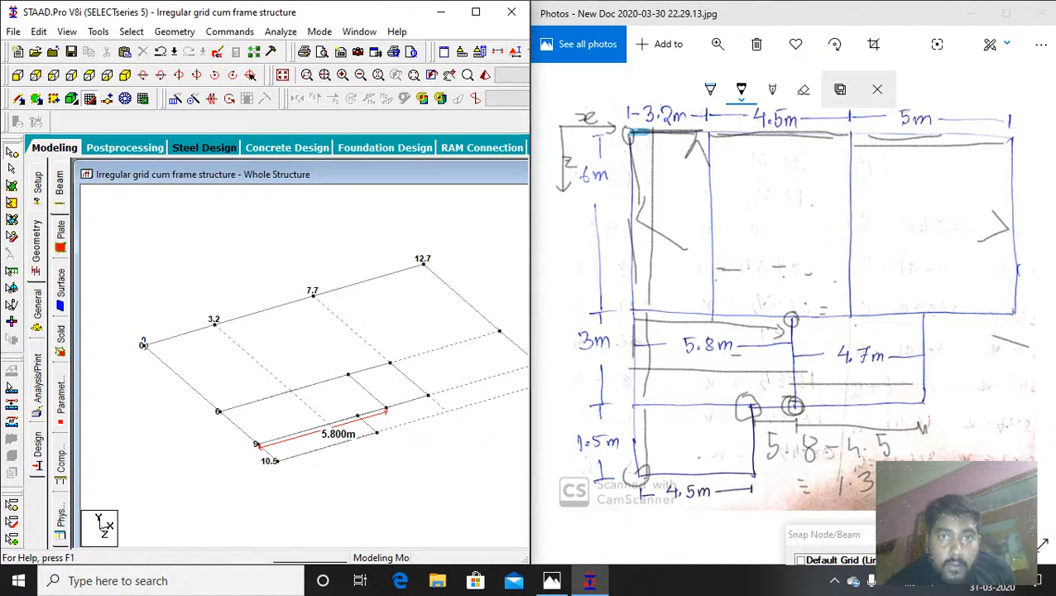
{"action": "left_click", "coordinate": [476, 11]}
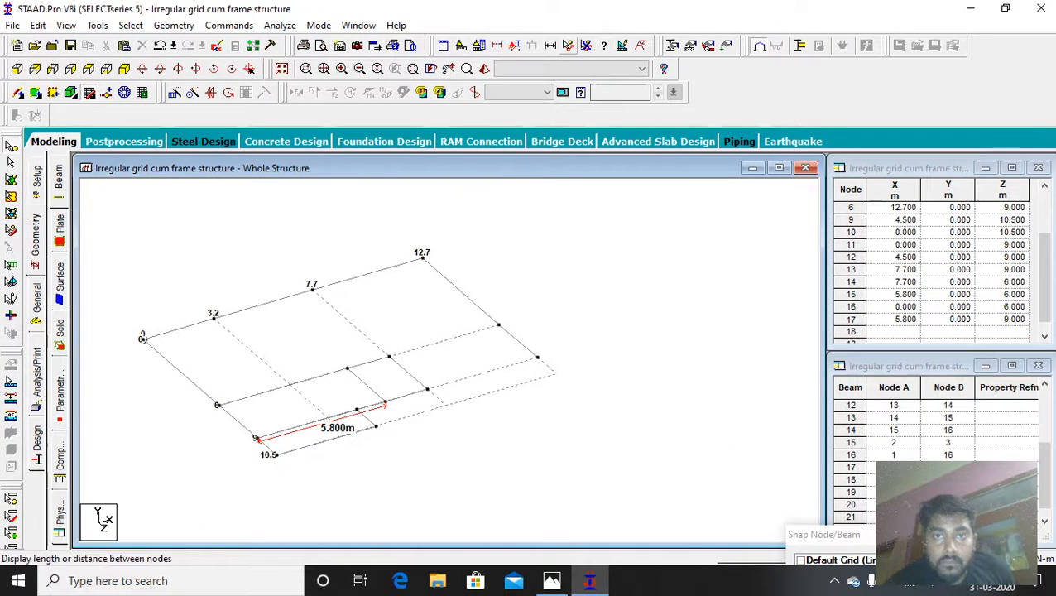
{"action": "left_click", "coordinate": [568, 44]}
{"action": "left_click", "coordinate": [385, 403]}
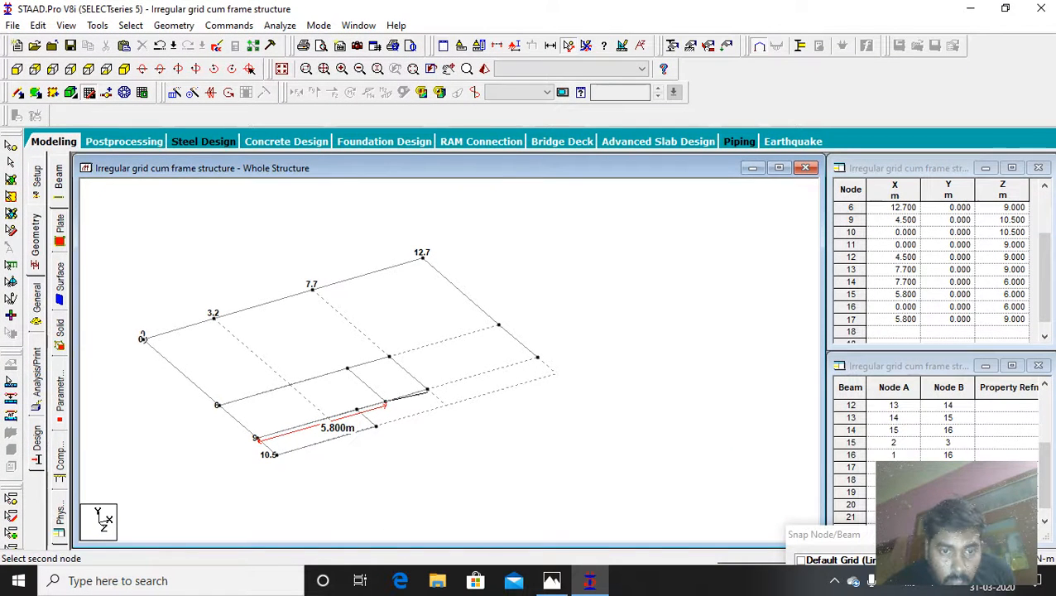
{"action": "left_click", "coordinate": [427, 390]}
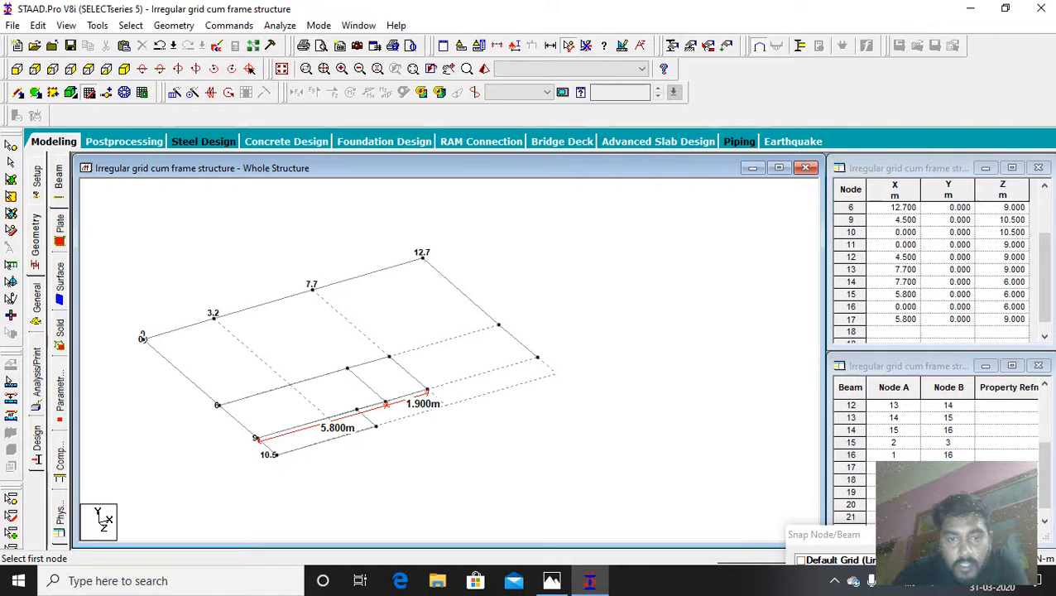
Mark the 7.7 m node position within the 4.7 m span on the sketch and write out the subtraction 4.7 − 1.9.
{"action": "left_click", "coordinate": [552, 580]}
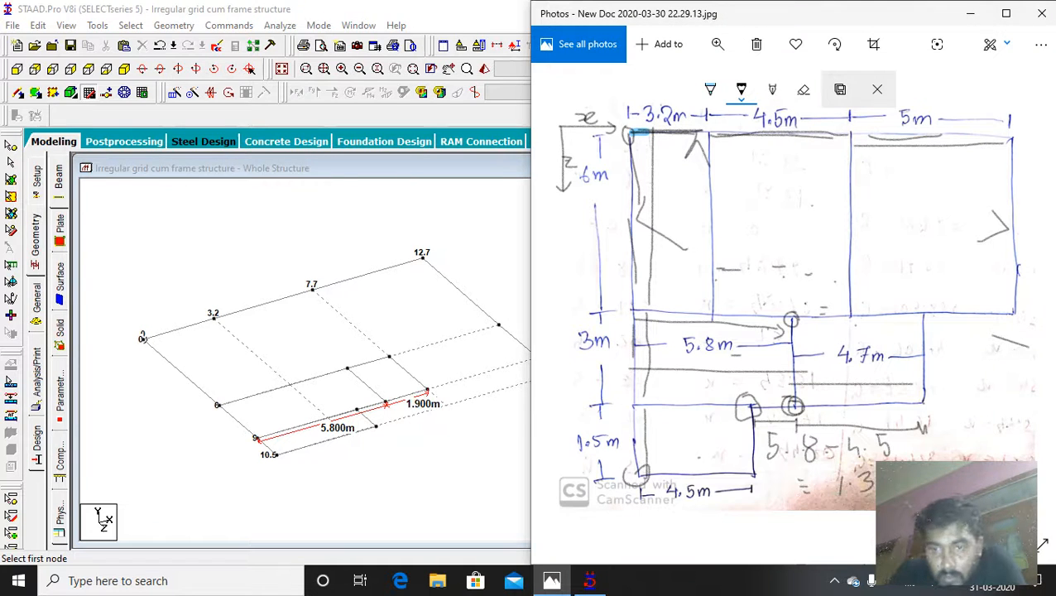
{"action": "left_click_drag", "start_coordinate": [851, 404], "coordinate": [852, 414]}
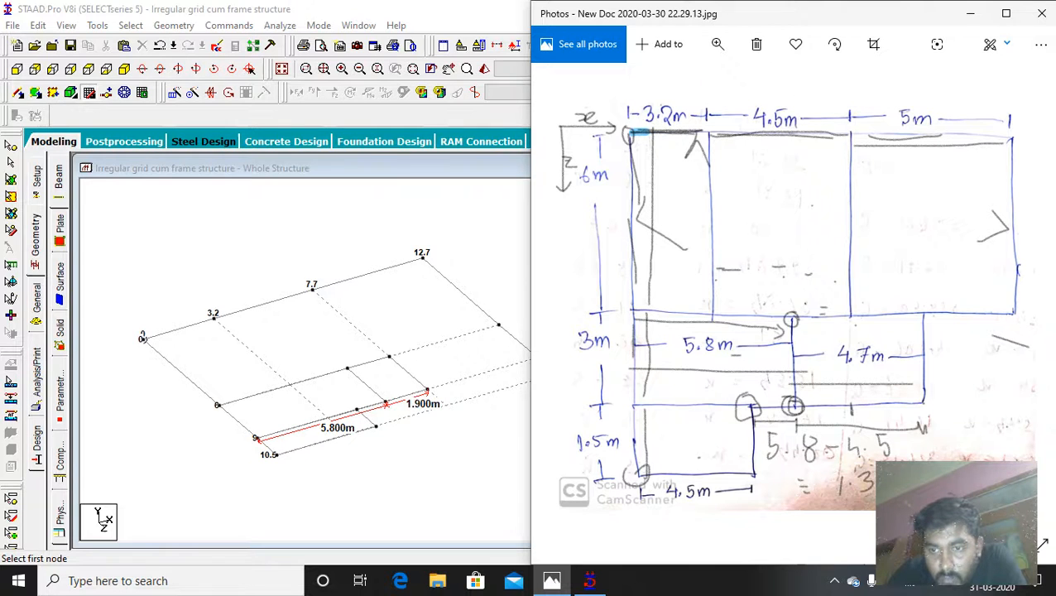
{"action": "left_click_drag", "start_coordinate": [797, 393], "coordinate": [839, 392]}
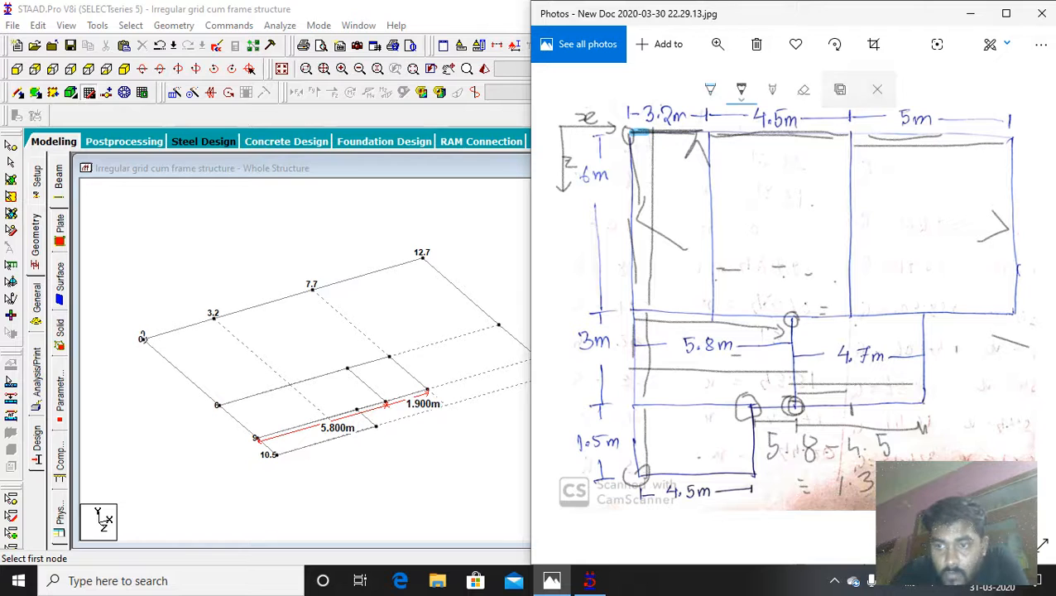
{"action": "mouse_move", "coordinate": [957, 354]}
{"action": "left_mouse_down"}
{"action": "mouse_move", "coordinate": [962, 381]}
{"action": "mouse_move", "coordinate": [977, 377]}
{"action": "mouse_move", "coordinate": [960, 405]}
{"action": "mouse_move", "coordinate": [976, 393]}
{"action": "mouse_move", "coordinate": [978, 414]}
{"action": "left_mouse_up"}
{"action": "left_click_drag", "start_coordinate": [950, 422], "coordinate": [987, 418]}
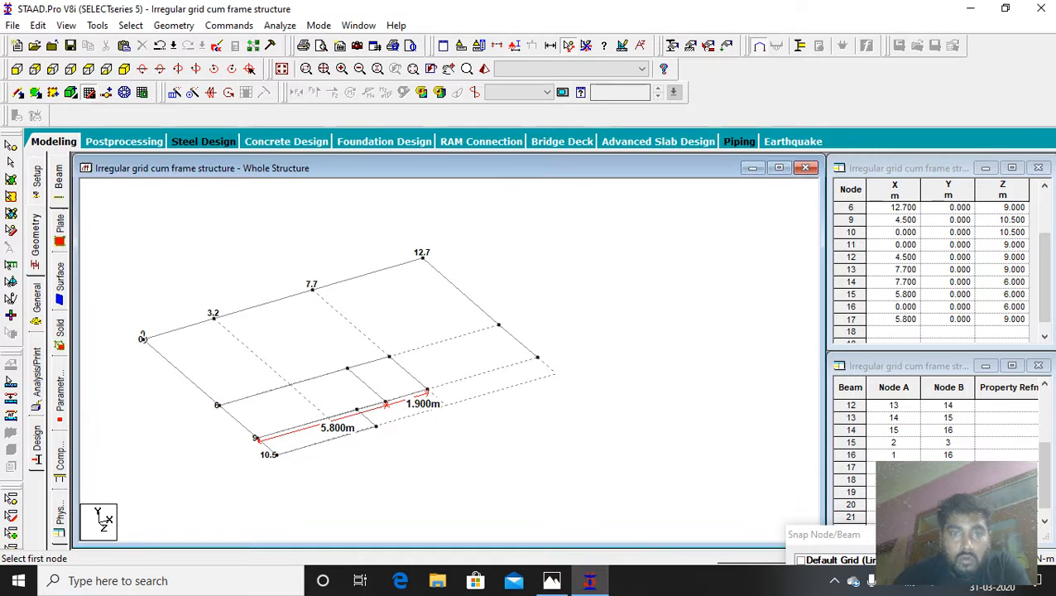
Save the modified structure, abandoning the node distance measurement in progress.
{"action": "left_click", "coordinate": [386, 404]}
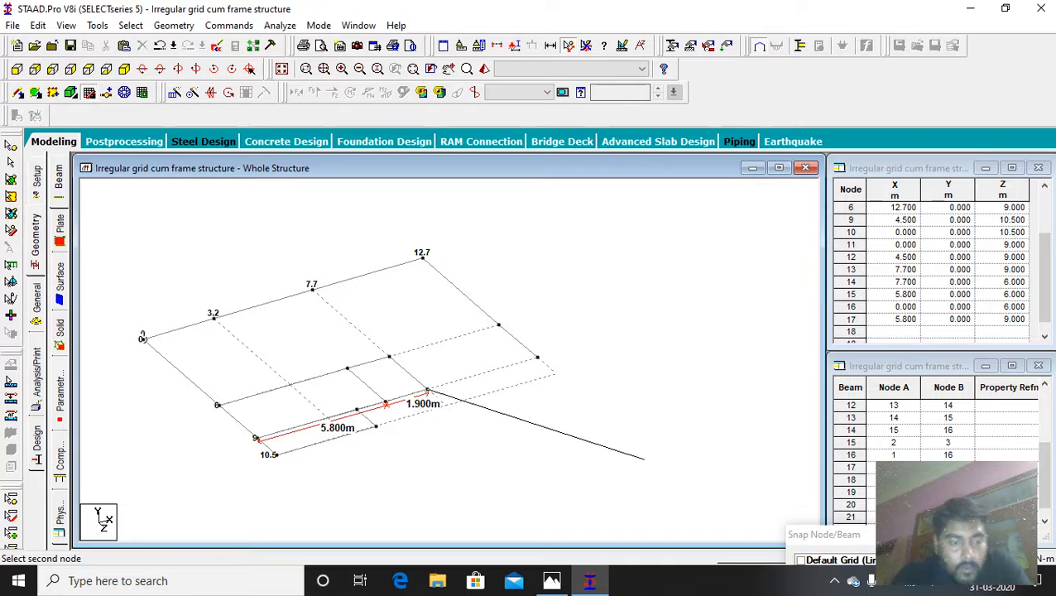
{"action": "left_click", "coordinate": [527, 322]}
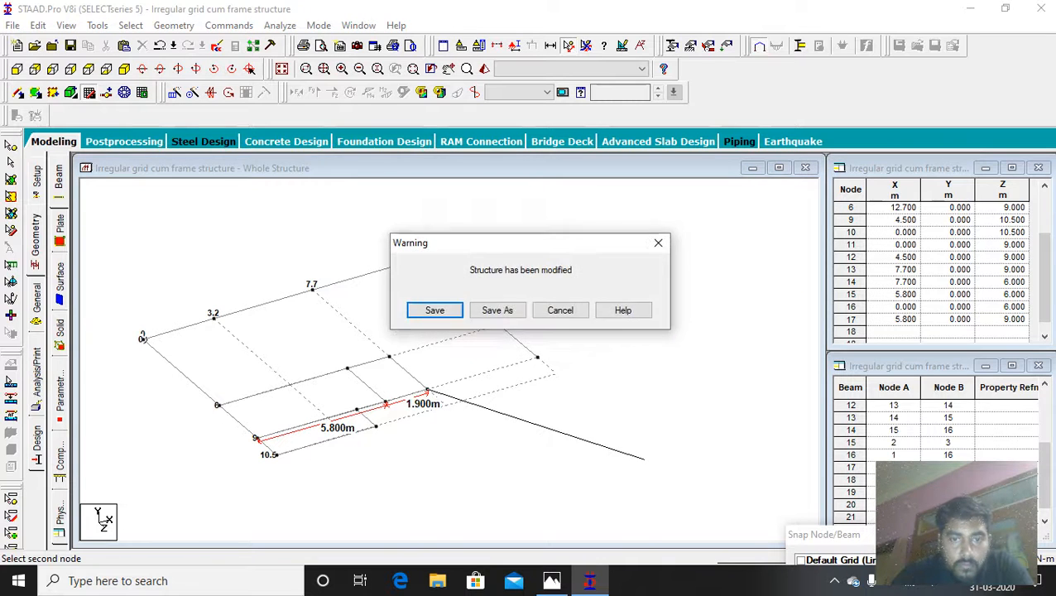
{"action": "left_click", "coordinate": [434, 310]}
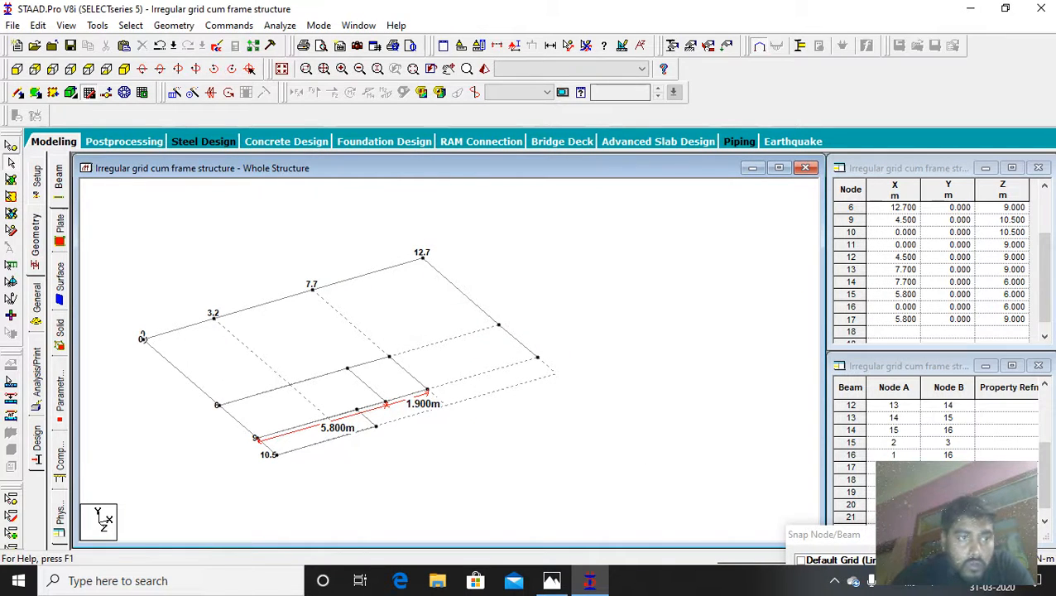
Move the 7.7 m nodes on grid lines 9 and 6 by 2.8 m in X, splitting any members they fall on, and clear the selection.
{"action": "left_click", "coordinate": [10, 146]}
{"action": "left_click", "coordinate": [426, 391]}
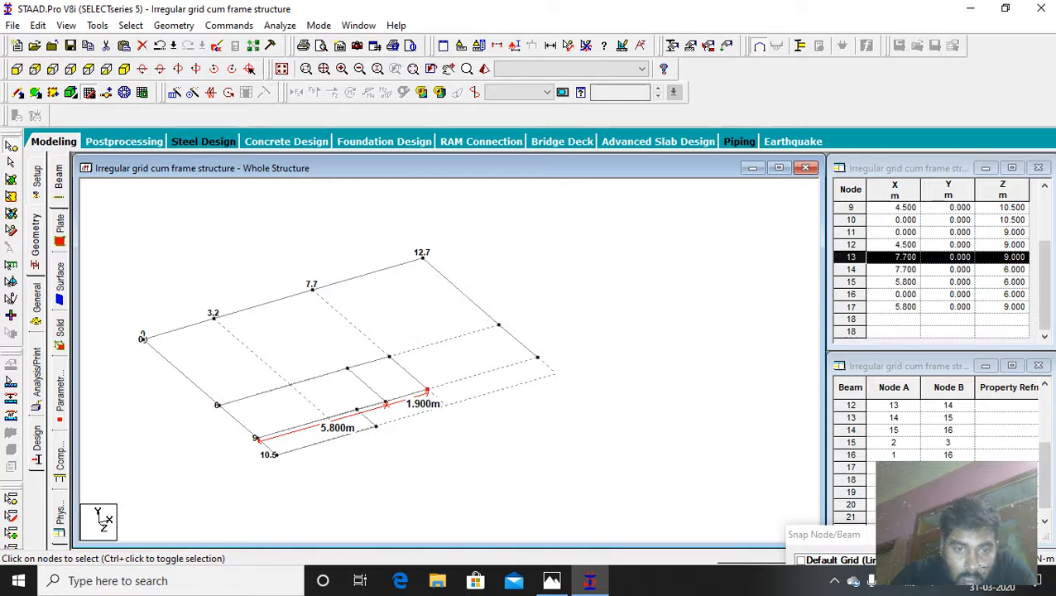
{"action": "left_click", "coordinate": [390, 356], "text": "ctrl"}
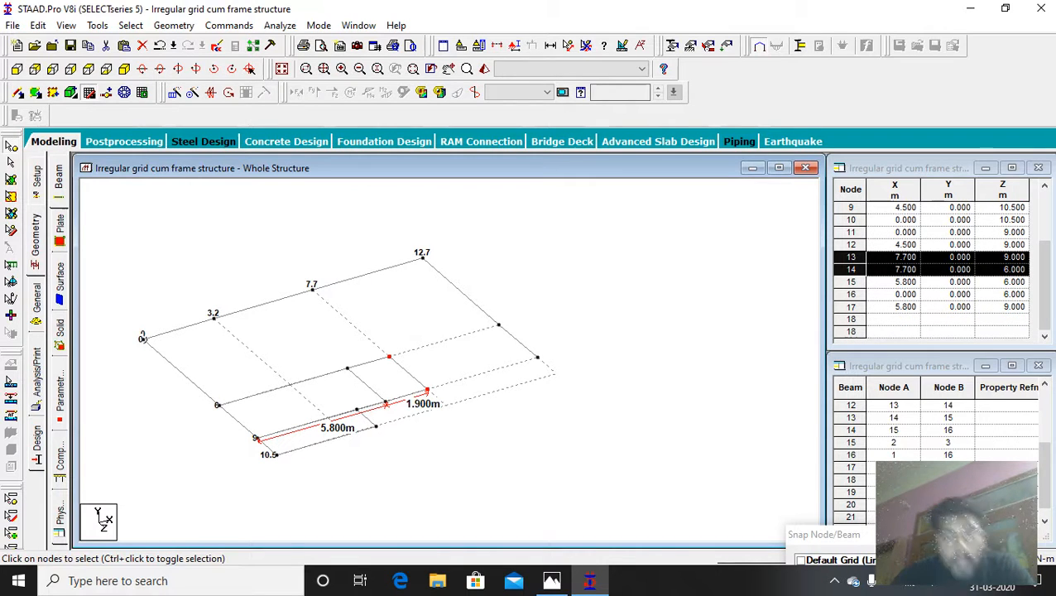
{"action": "right_click", "coordinate": [389, 357]}
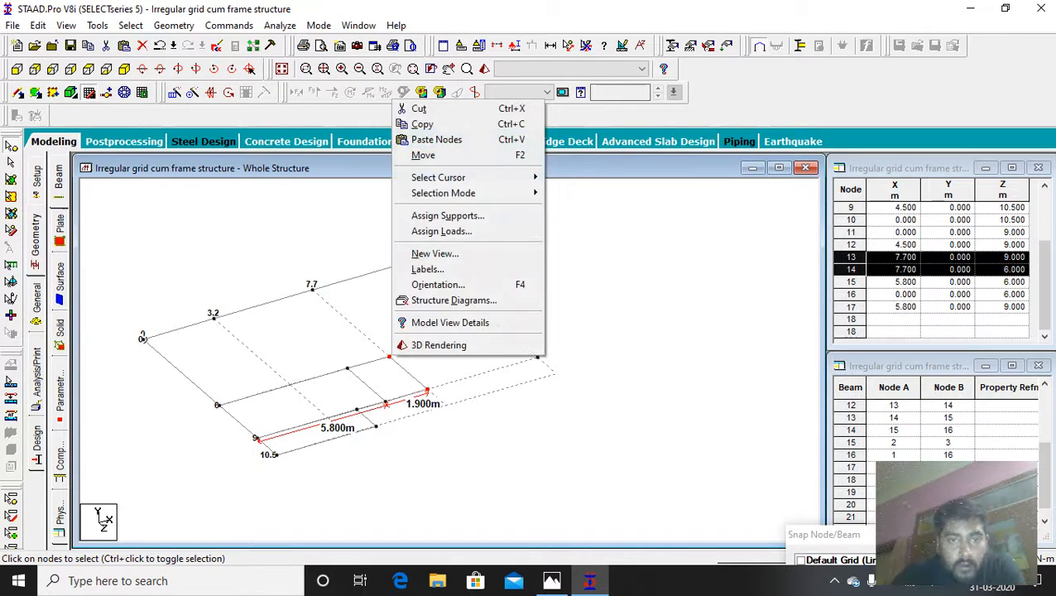
{"action": "left_click", "coordinate": [416, 154]}
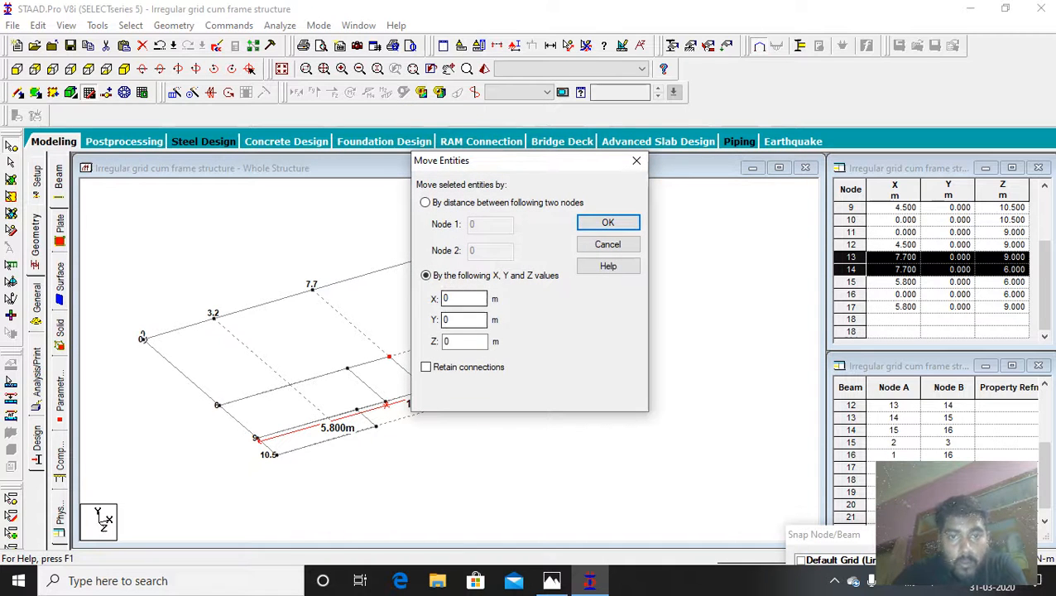
{"action": "left_click", "coordinate": [551, 581]}
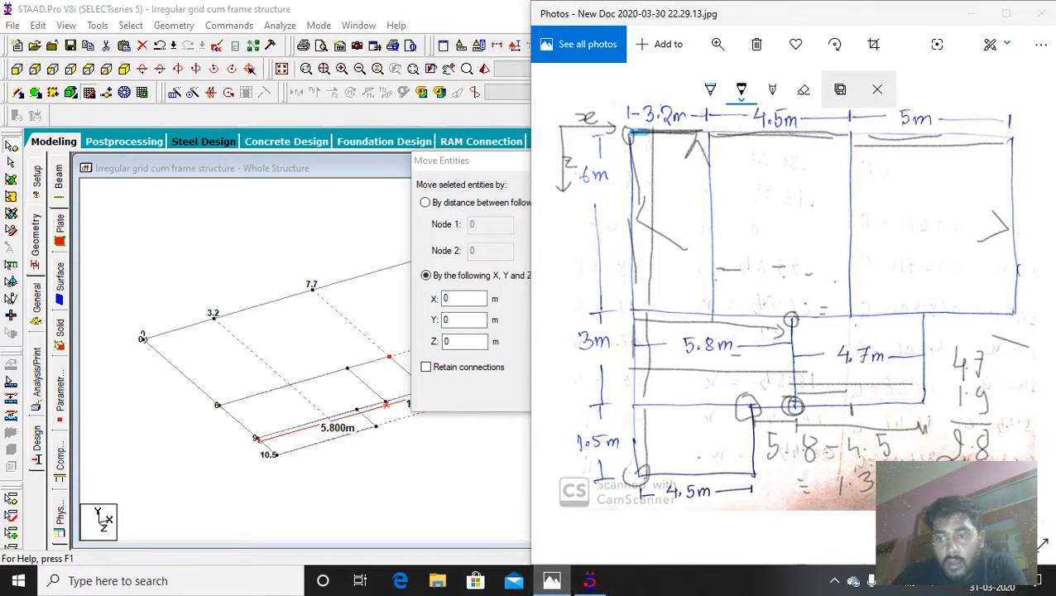
{"action": "left_click", "coordinate": [590, 580]}
{"action": "double_click", "coordinate": [464, 298]}
{"action": "type", "text": "2.8"}
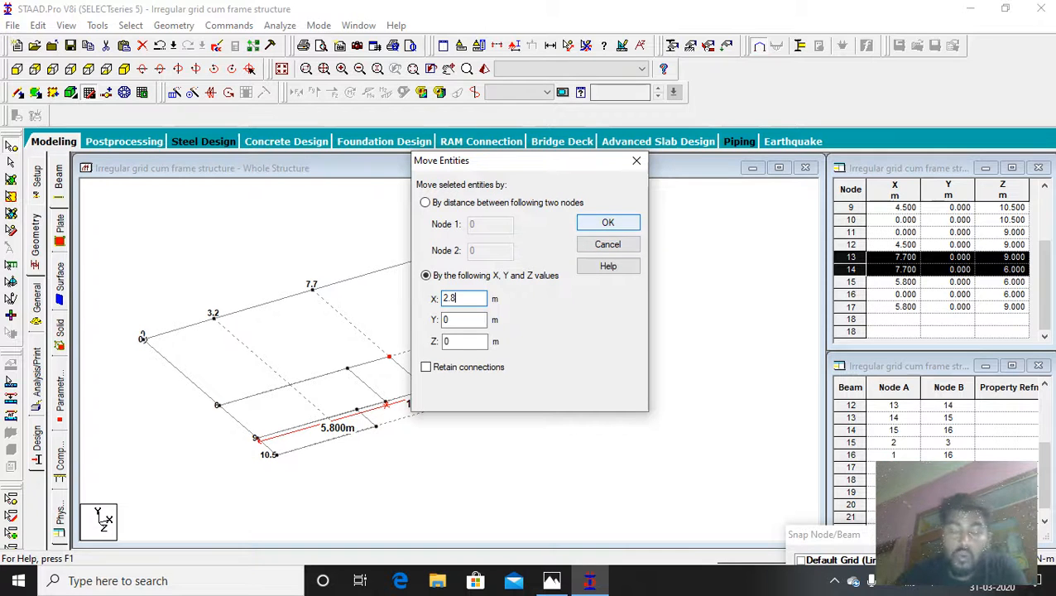
{"action": "left_click", "coordinate": [607, 223]}
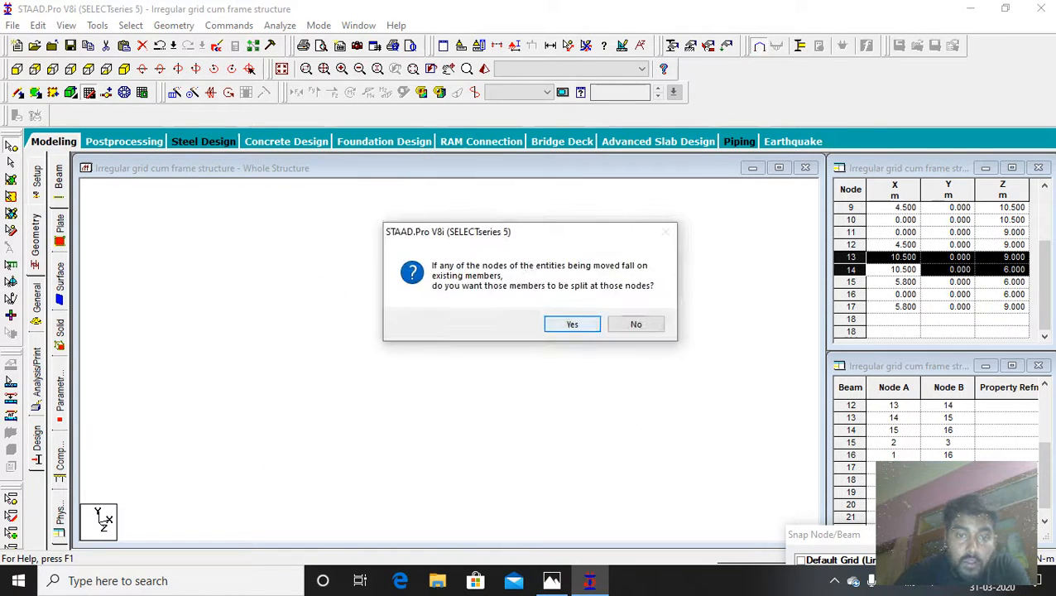
{"action": "key", "text": "Return"}
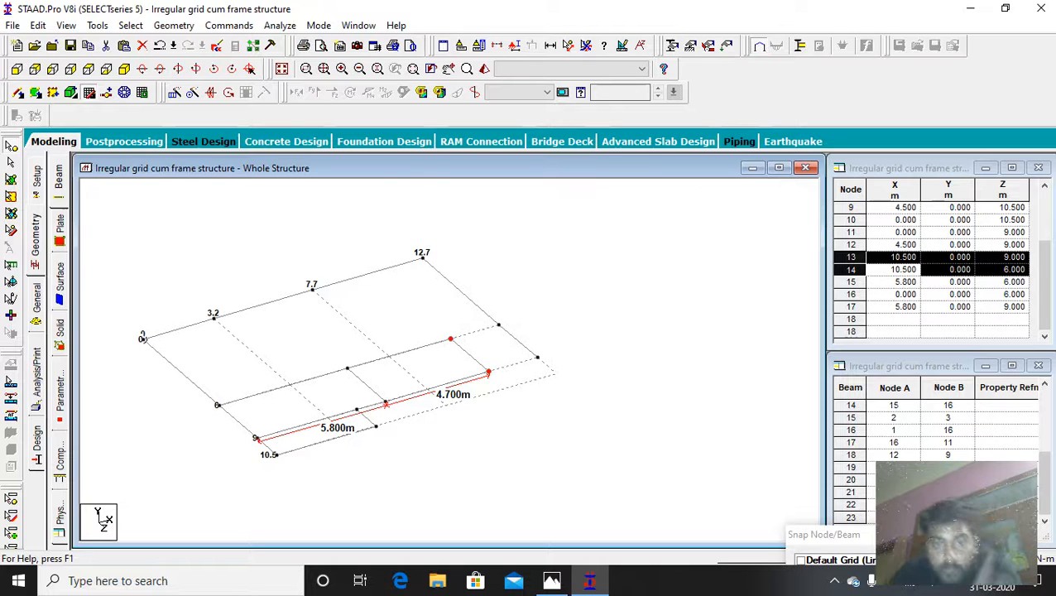
{"action": "left_click", "coordinate": [11, 162]}
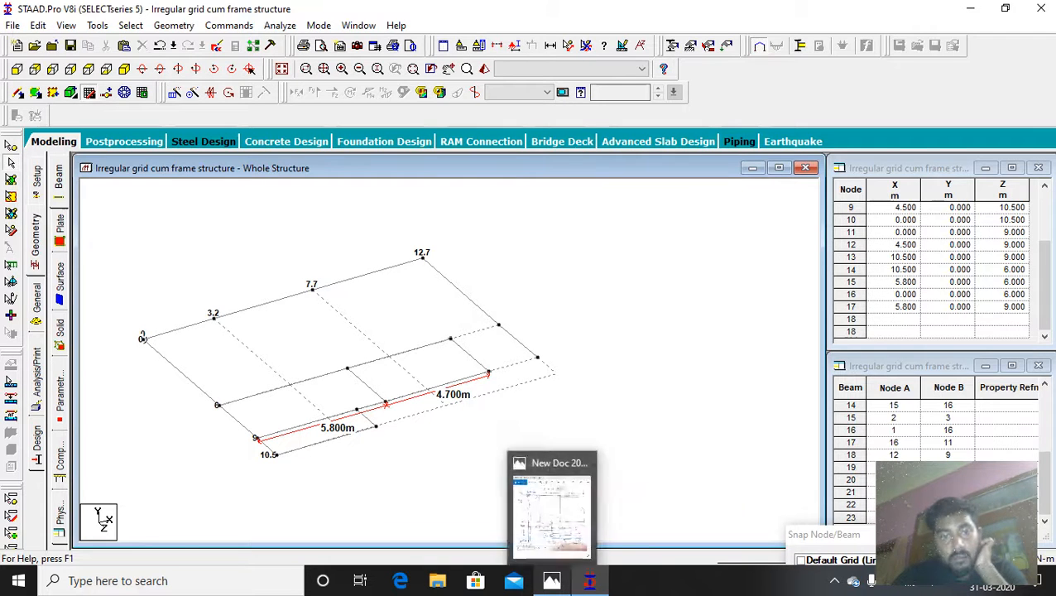
Mark on the sketch the 6 m line's node below the 4.5 m and 5 m bays and its outer corner, and return to STAAD.Pro.
{"action": "left_click", "coordinate": [551, 580]}
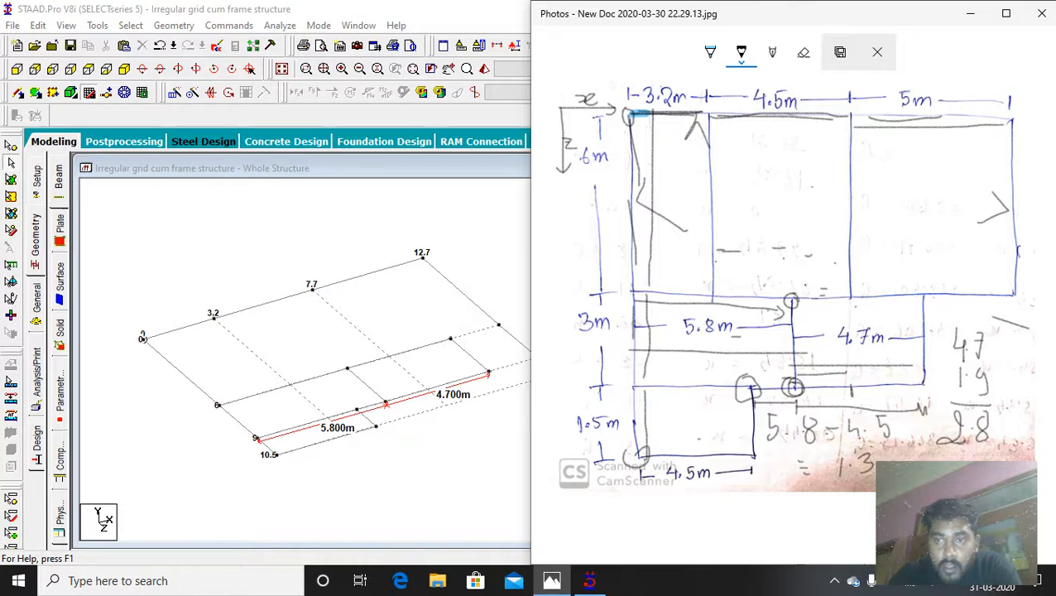
{"action": "mouse_move", "coordinate": [848, 289]}
{"action": "left_mouse_down"}
{"action": "mouse_move", "coordinate": [854, 299]}
{"action": "mouse_move", "coordinate": [841, 289]}
{"action": "left_mouse_up"}
{"action": "left_click_drag", "start_coordinate": [1020, 292], "coordinate": [990, 326]}
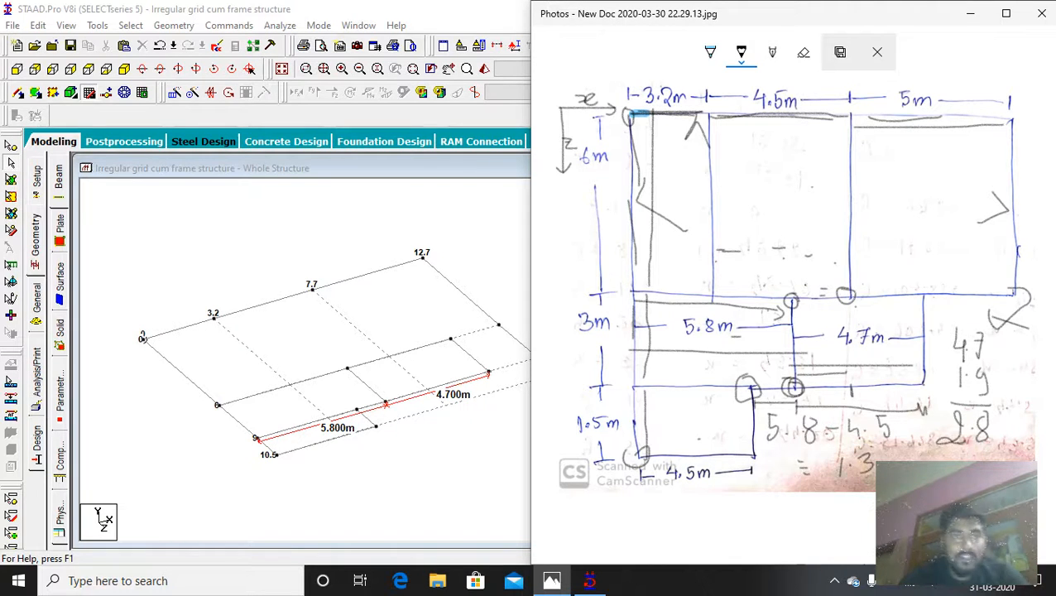
{"action": "key", "text": "alt+Tab"}
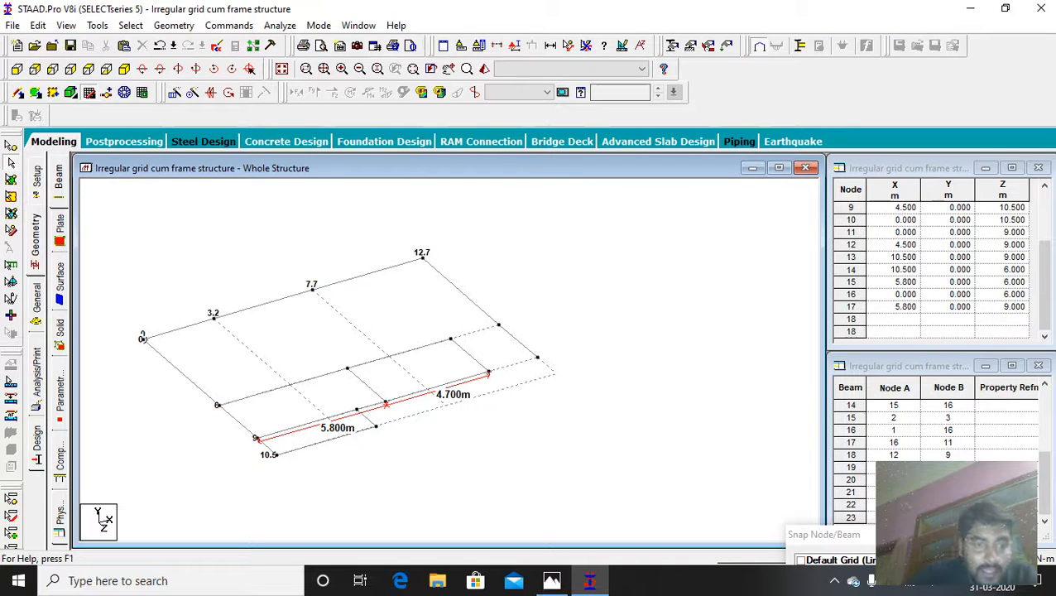
Copy the nodes at X 3.2 m and 7.7 m on the Z 0 grid line.
{"action": "left_click", "coordinate": [850, 417]}
{"action": "key", "text": "Escape"}
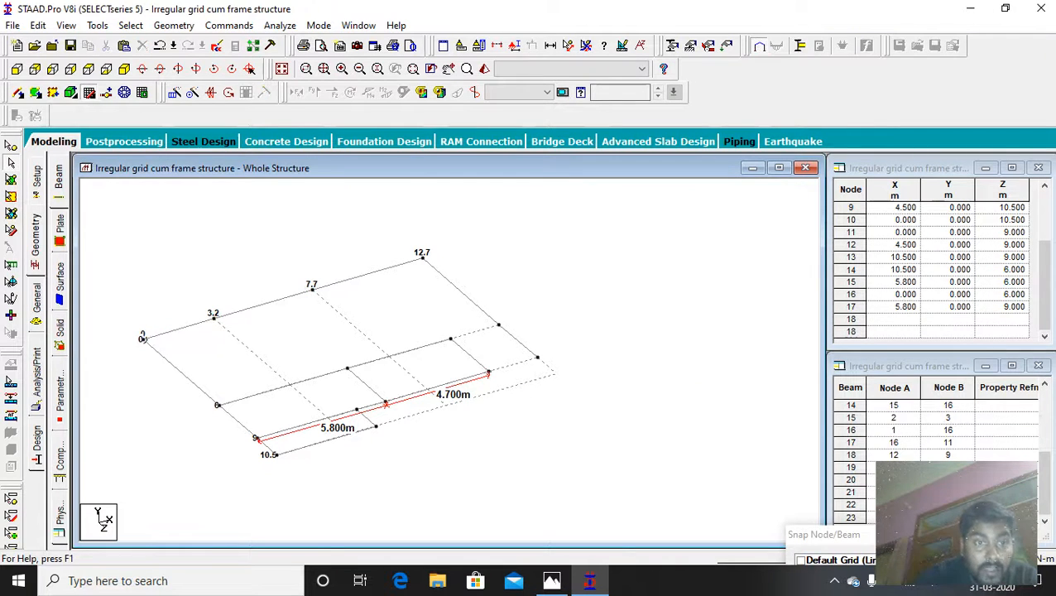
{"action": "left_click", "coordinate": [11, 144]}
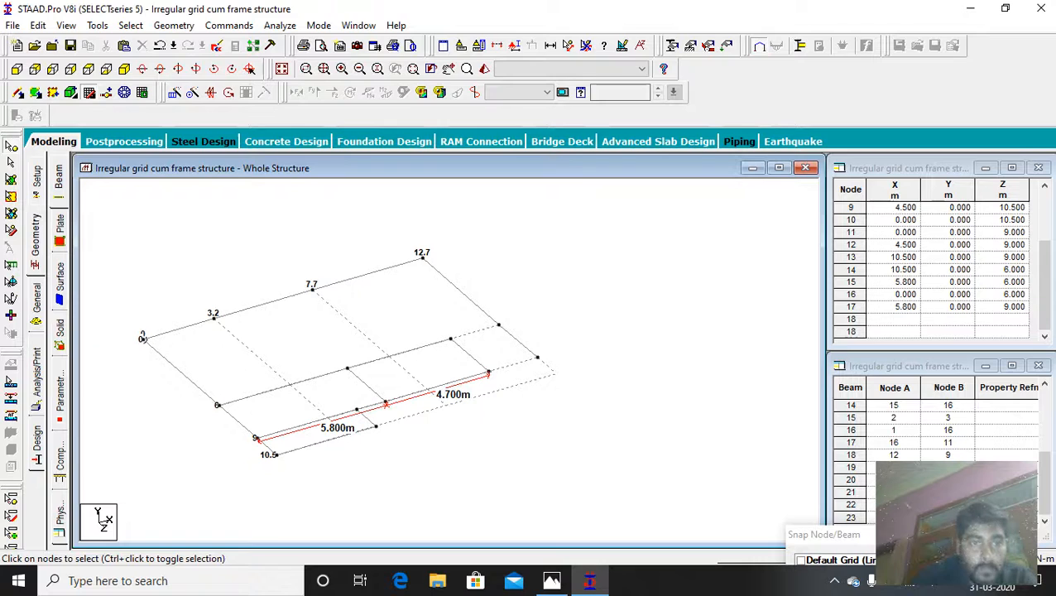
{"action": "left_click", "coordinate": [214, 318]}
{"action": "left_click", "coordinate": [312, 288]}
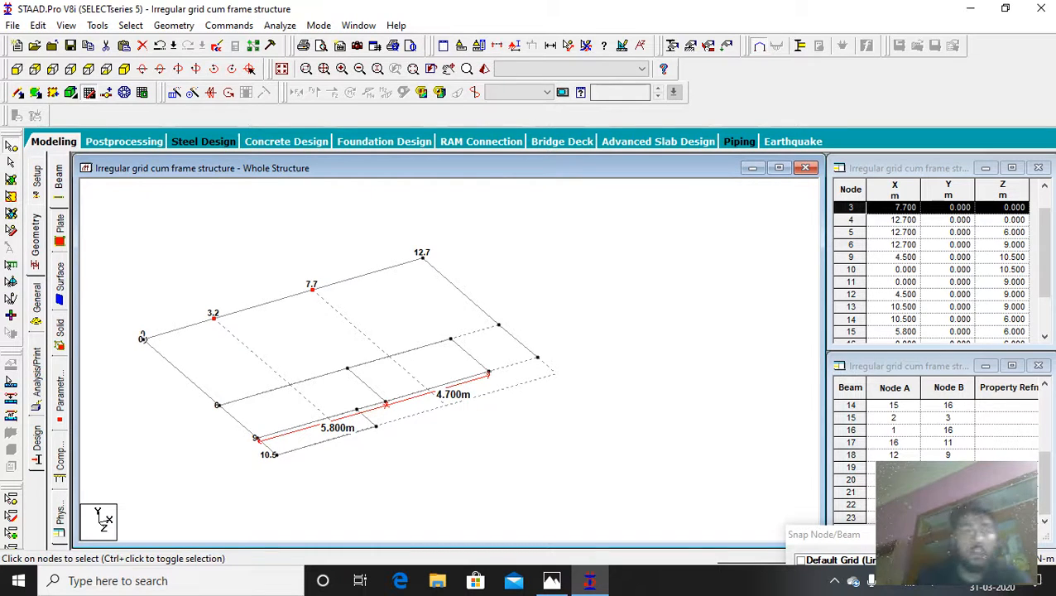
{"action": "right_click", "coordinate": [213, 319]}
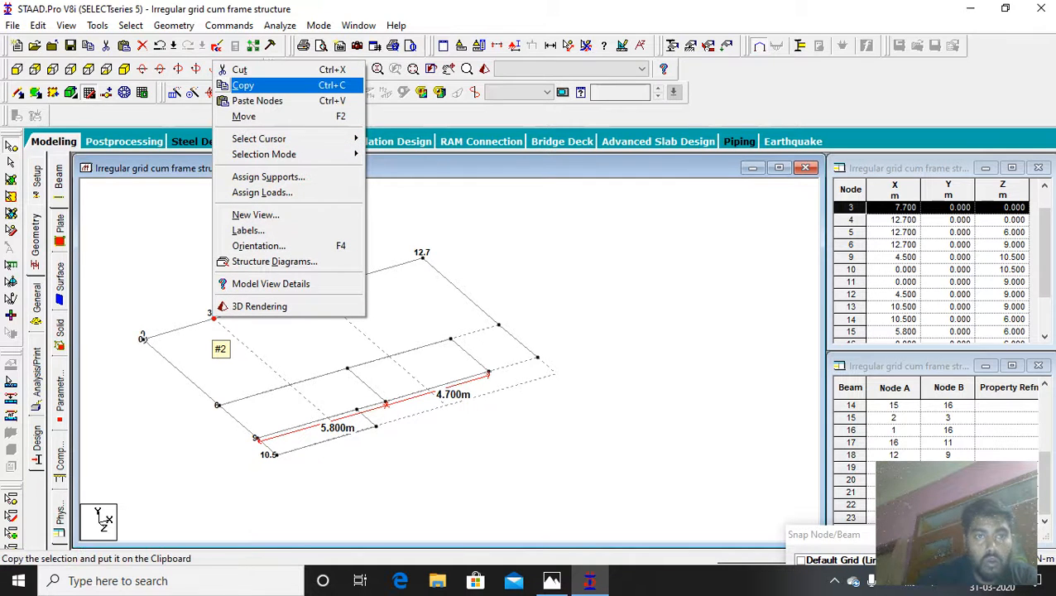
{"action": "left_click", "coordinate": [242, 86]}
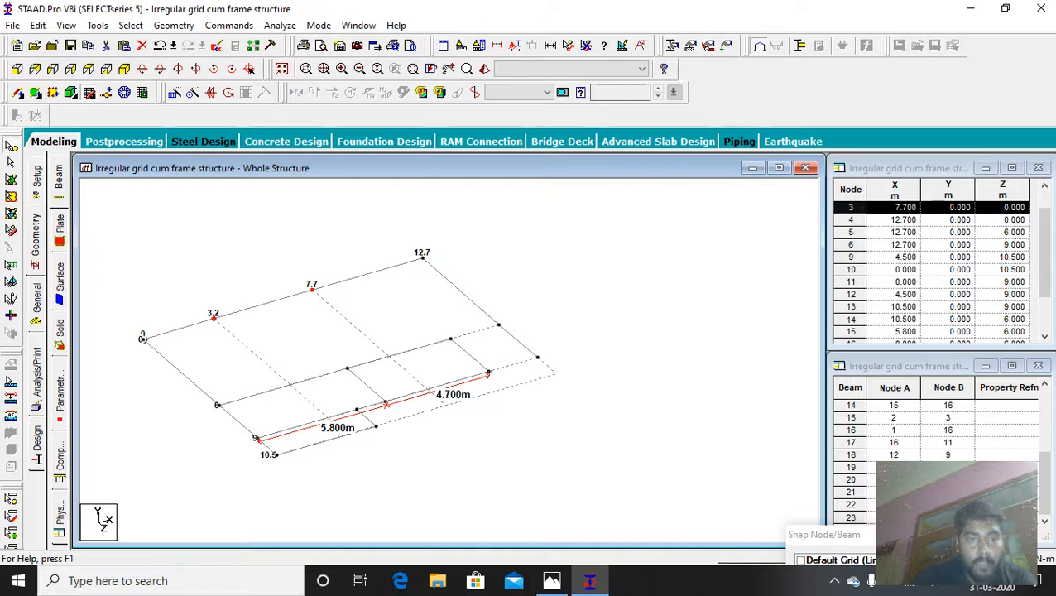
Paste the copied nodes with a Z offset of 6 m, checking the bay depth on the sketch.
{"action": "right_click", "coordinate": [269, 362]}
{"action": "left_click", "coordinate": [306, 142]}
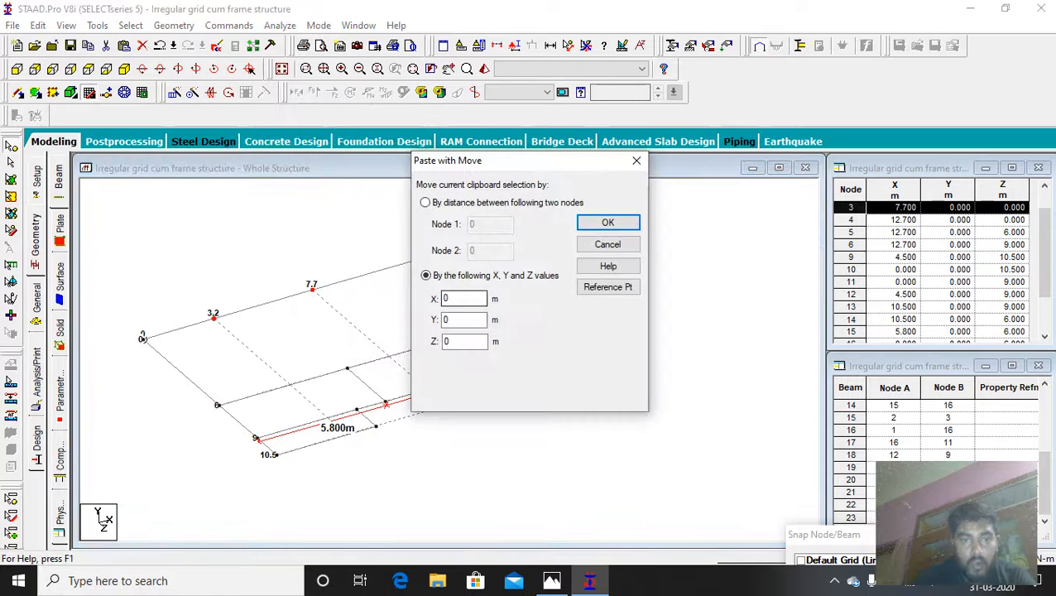
{"action": "key", "text": "Tab"}
{"action": "key", "text": "Tab"}
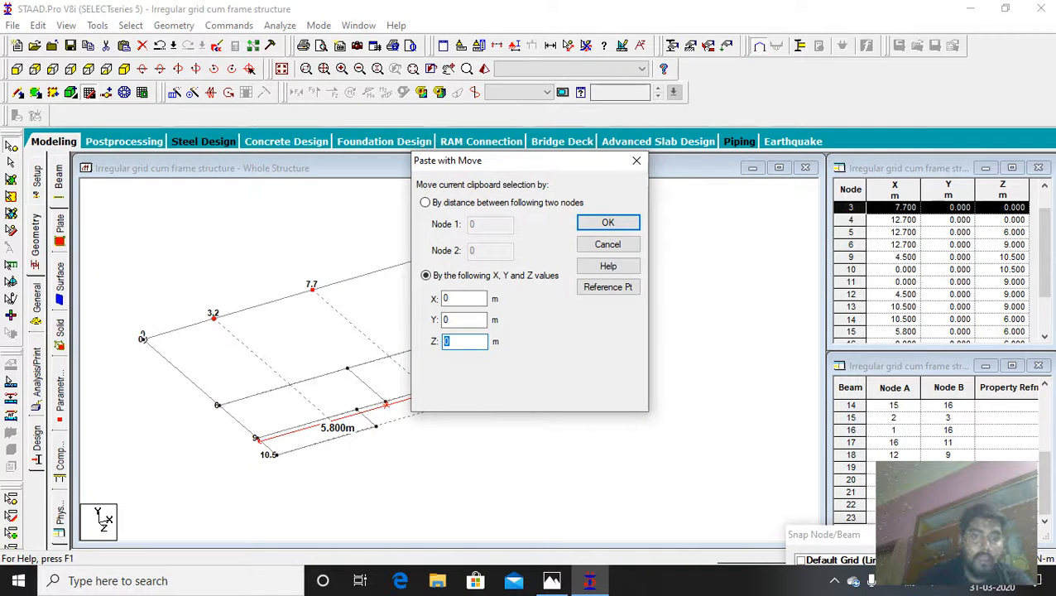
{"action": "left_click", "coordinate": [551, 580]}
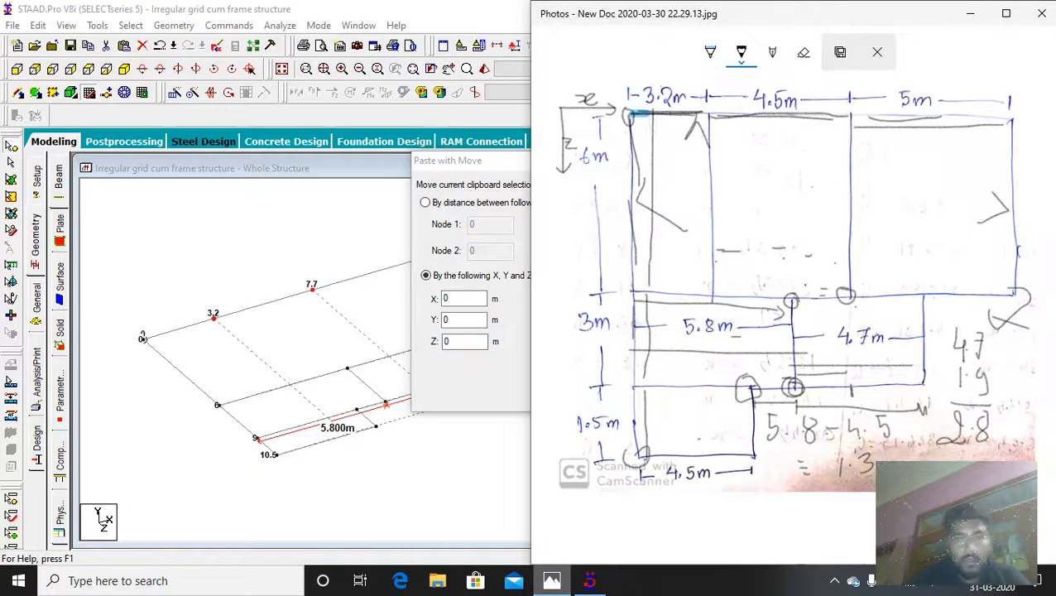
{"action": "mouse_move", "coordinate": [590, 581]}
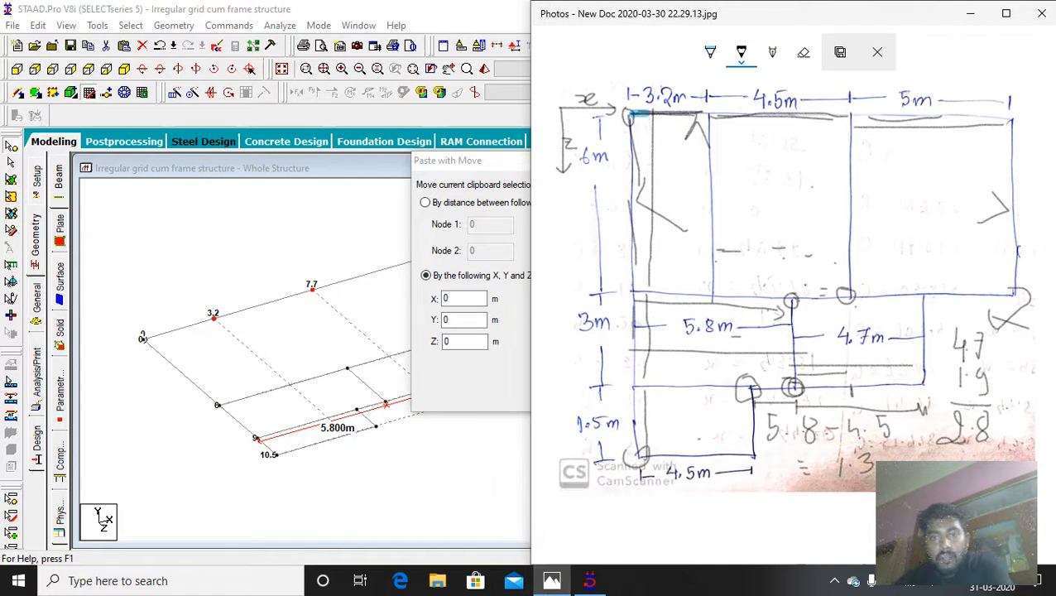
{"action": "left_click", "coordinate": [589, 580]}
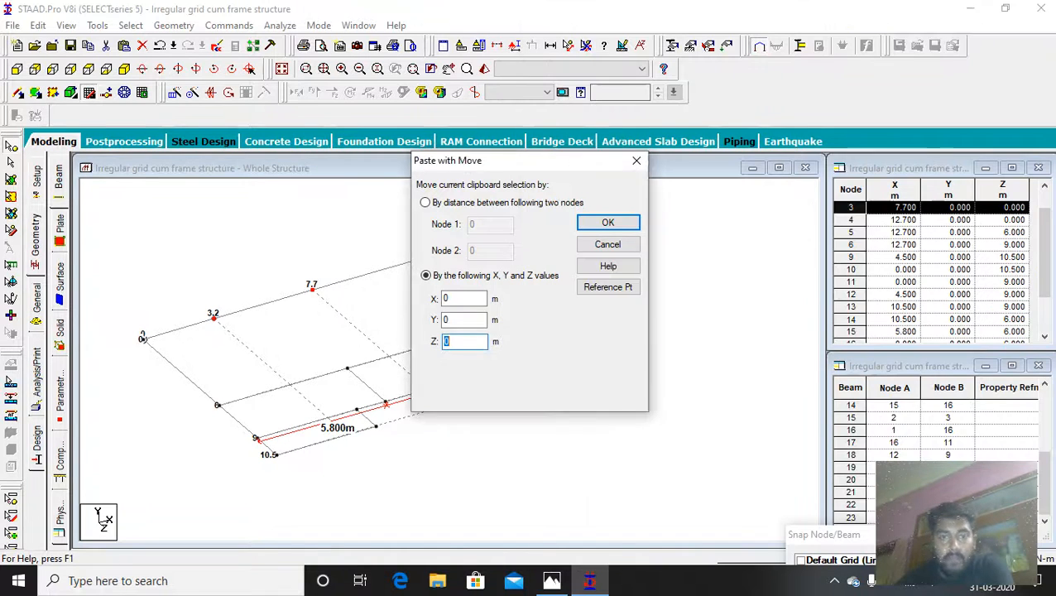
{"action": "type", "text": "6"}
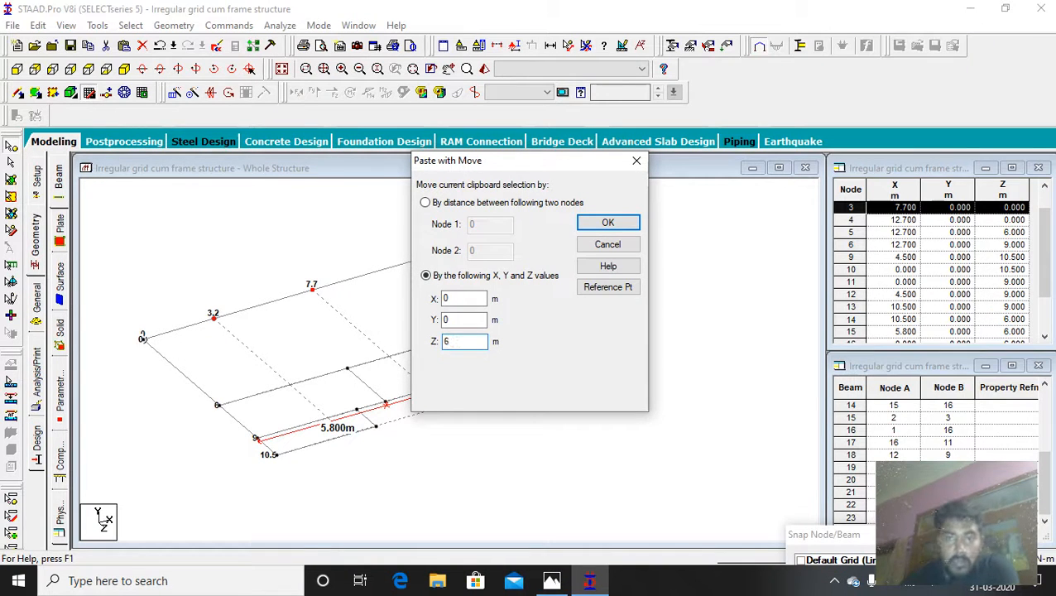
{"action": "key", "text": "Return"}
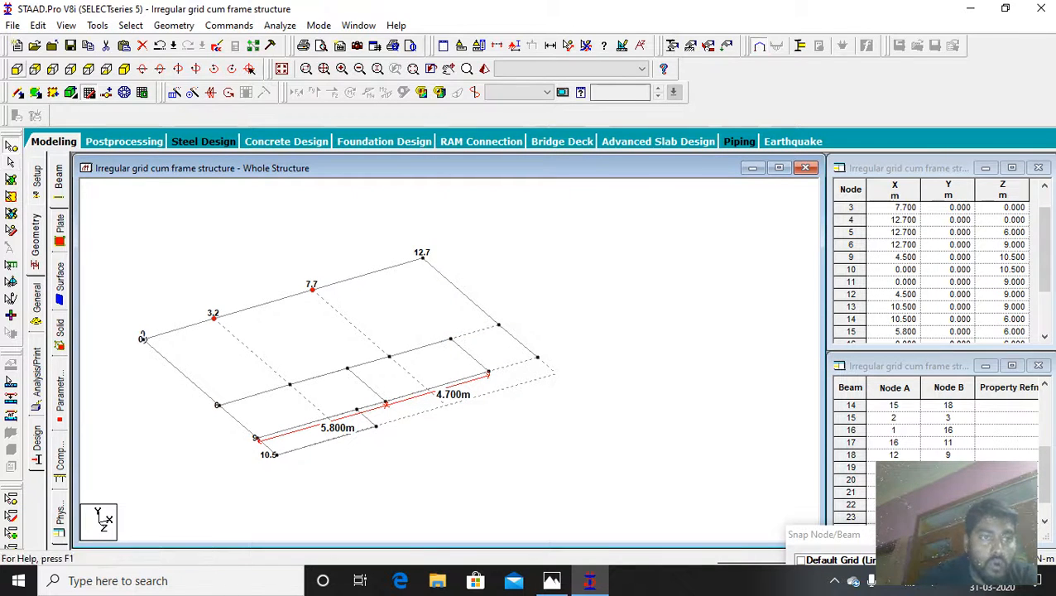
Draw beams from the 3.2 m and 7.7 m nodes to their copies on the 6 m line, and close that line's gap to the 12.7 m node.
{"action": "left_click", "coordinate": [18, 93]}
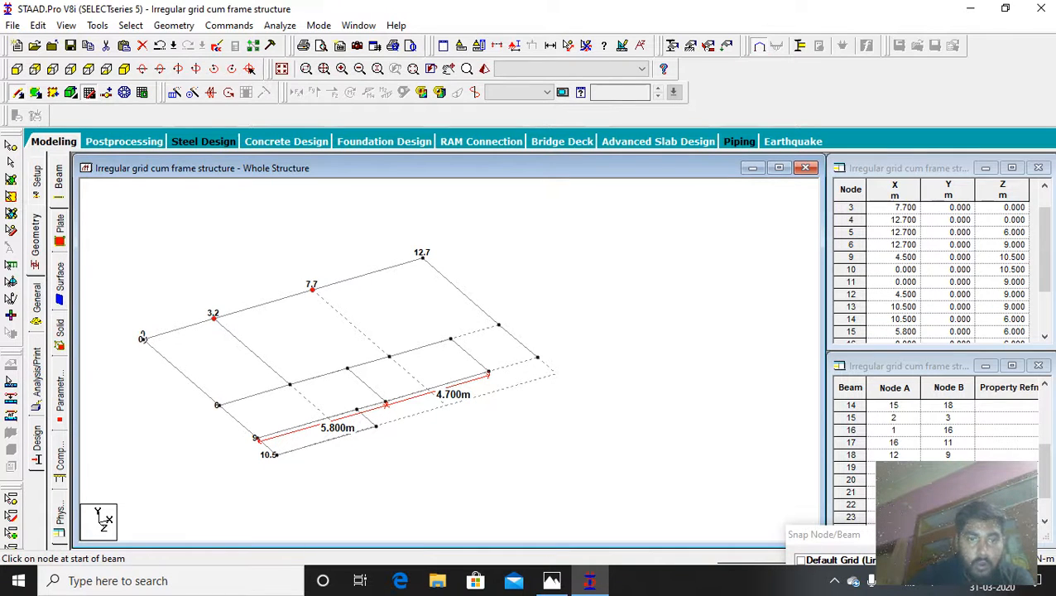
{"action": "left_click_drag", "start_coordinate": [312, 286], "coordinate": [389, 356]}
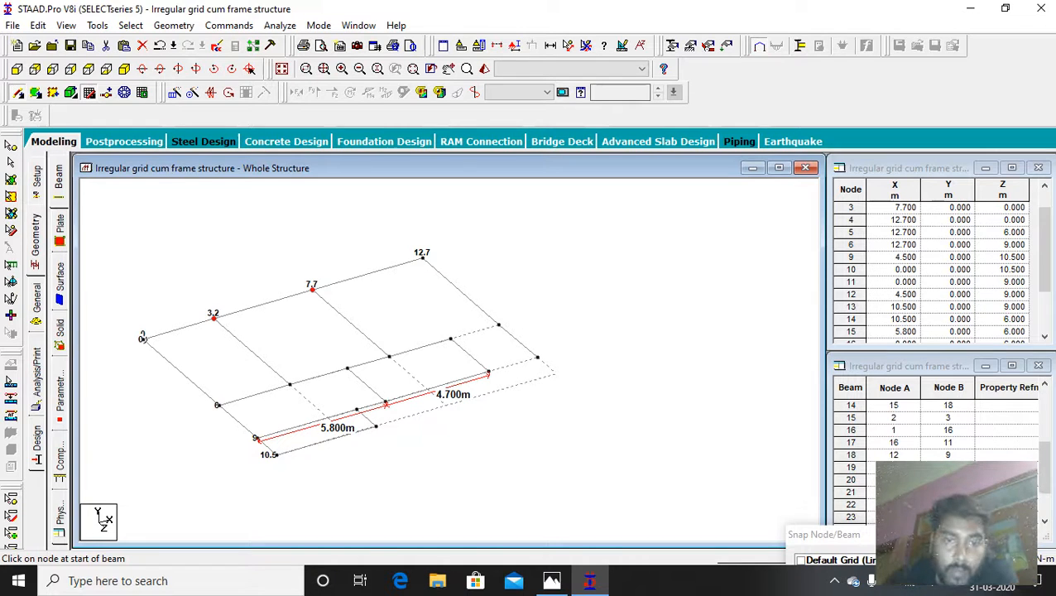
{"action": "left_click_drag", "start_coordinate": [450, 339], "coordinate": [498, 325]}
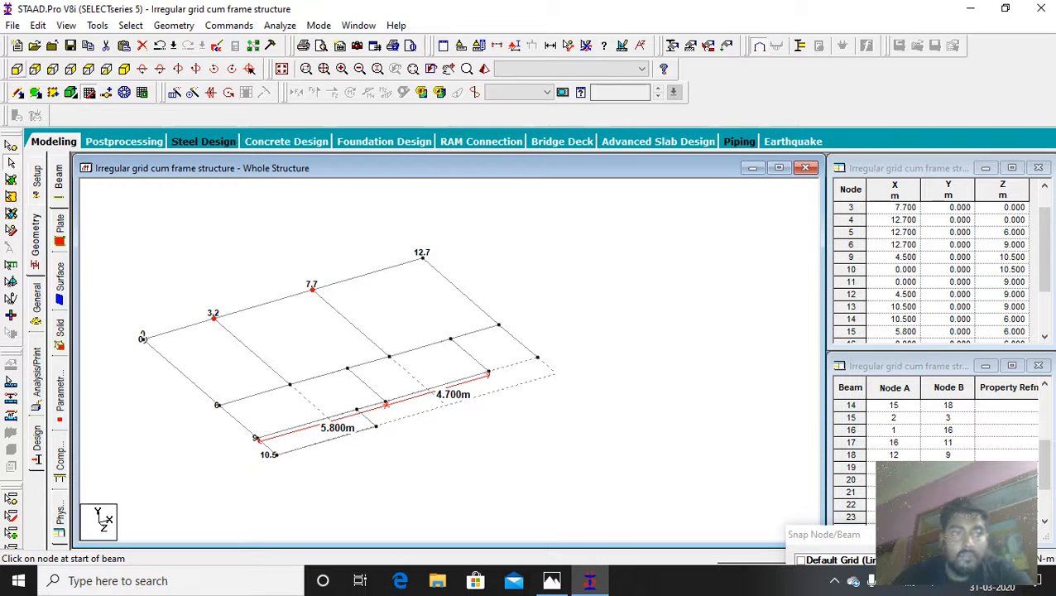
{"action": "key", "text": "Escape"}
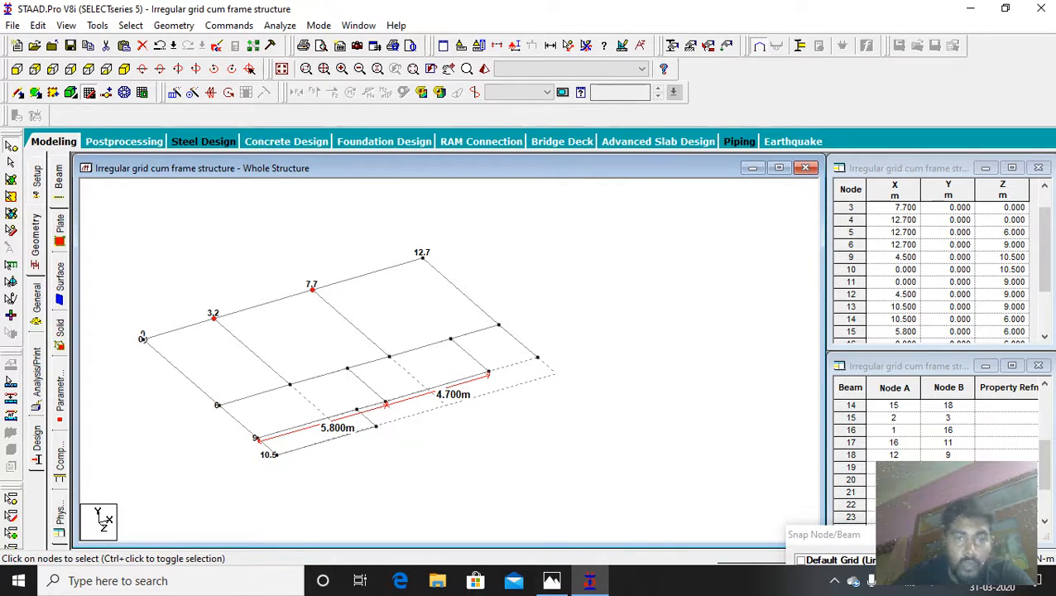
Delete the node at X 12.7 m, Z 9 m with its connected members and clear all node-to-node distance displays.
{"action": "left_click", "coordinate": [537, 356]}
{"action": "key", "text": "Delete"}
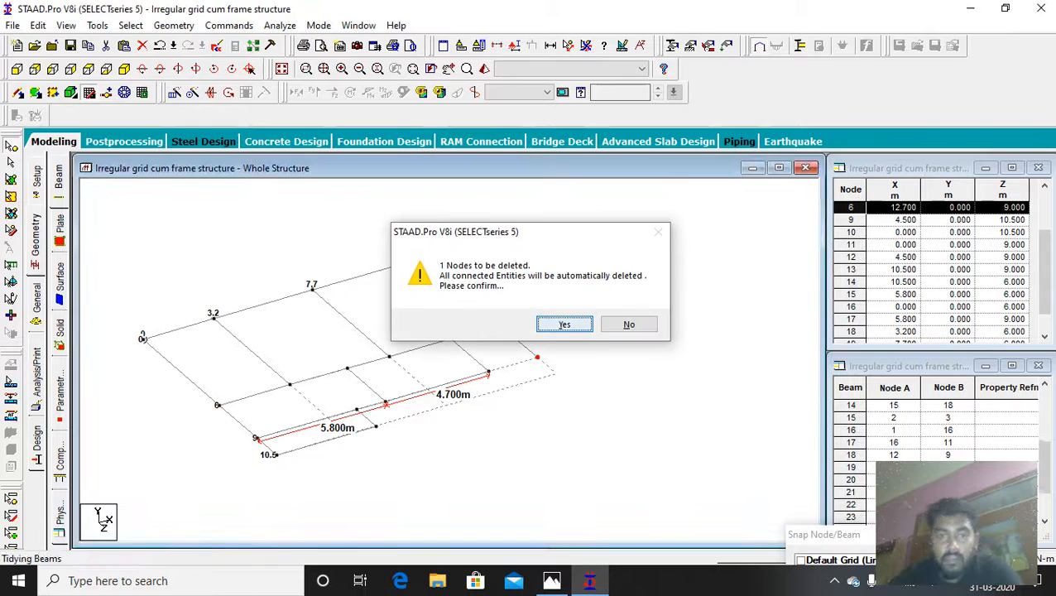
{"action": "key", "text": "Return"}
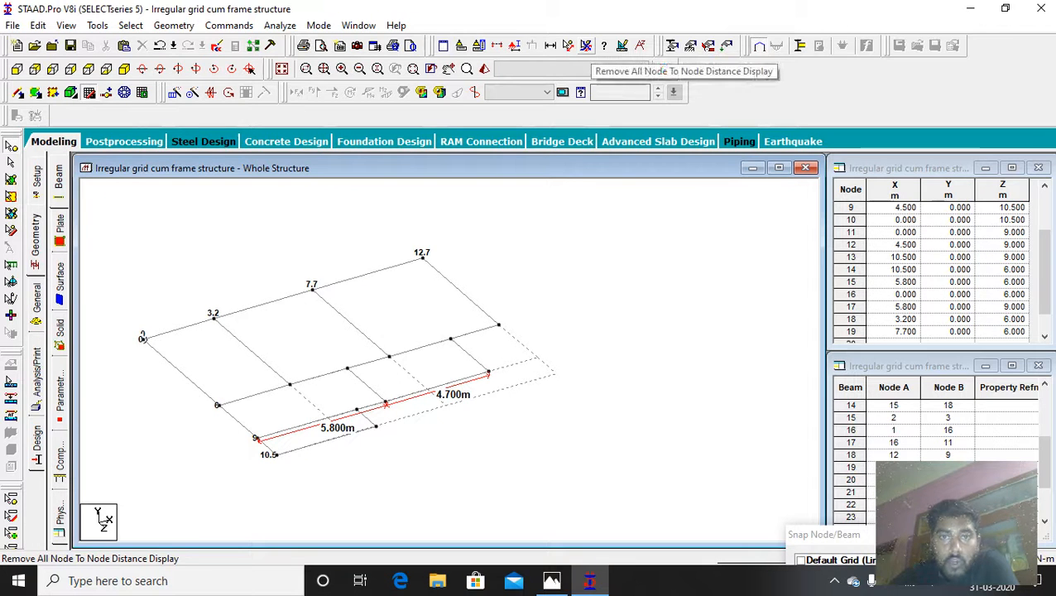
{"action": "left_click", "coordinate": [586, 46]}
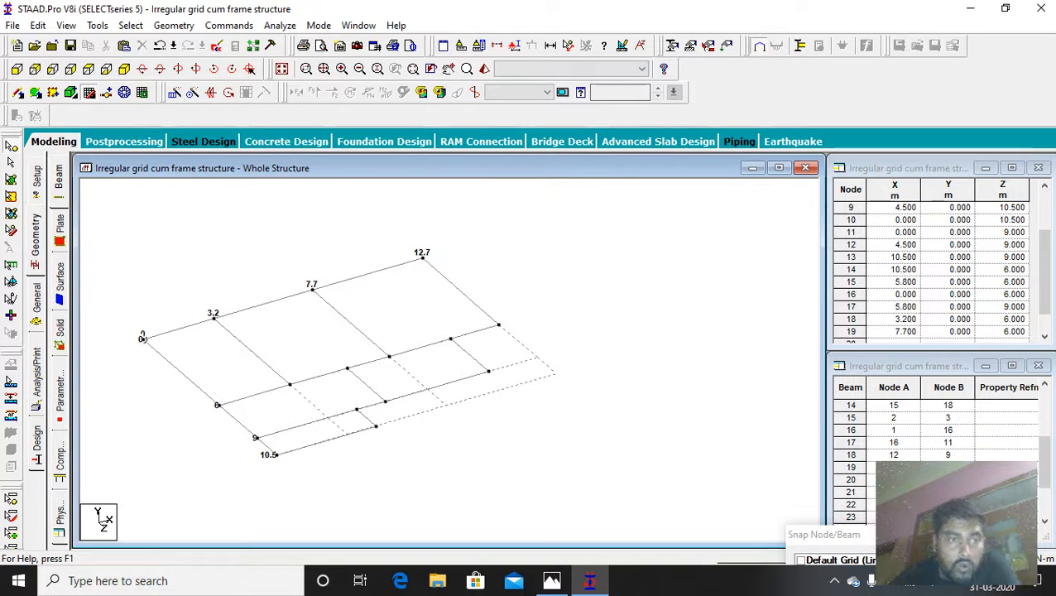
Open the member section properties and measure the node-to-node distances of the three bays along the Z 0 line.
{"action": "left_click", "coordinate": [35, 303]}
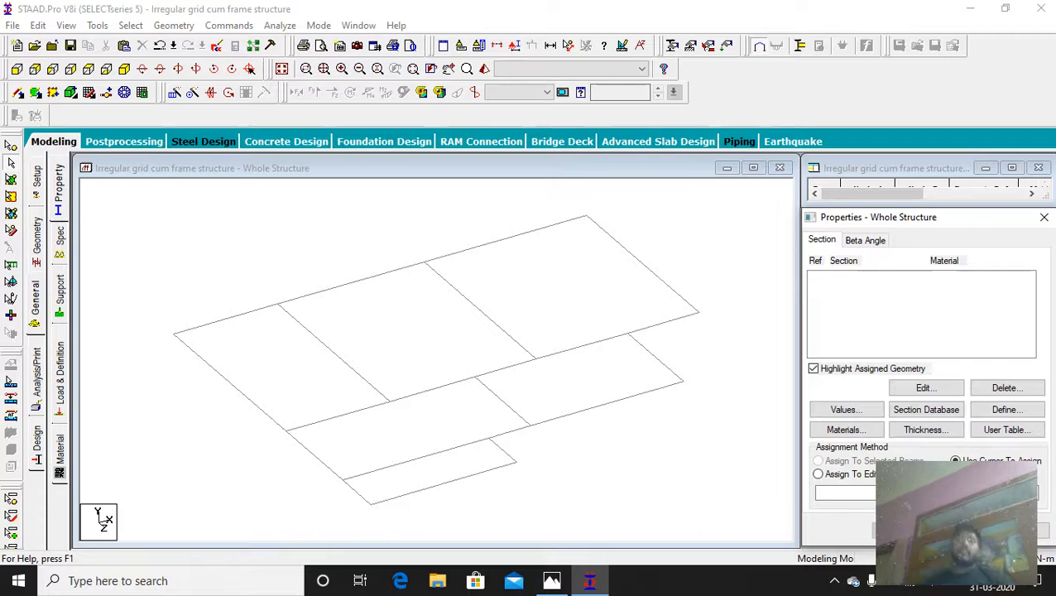
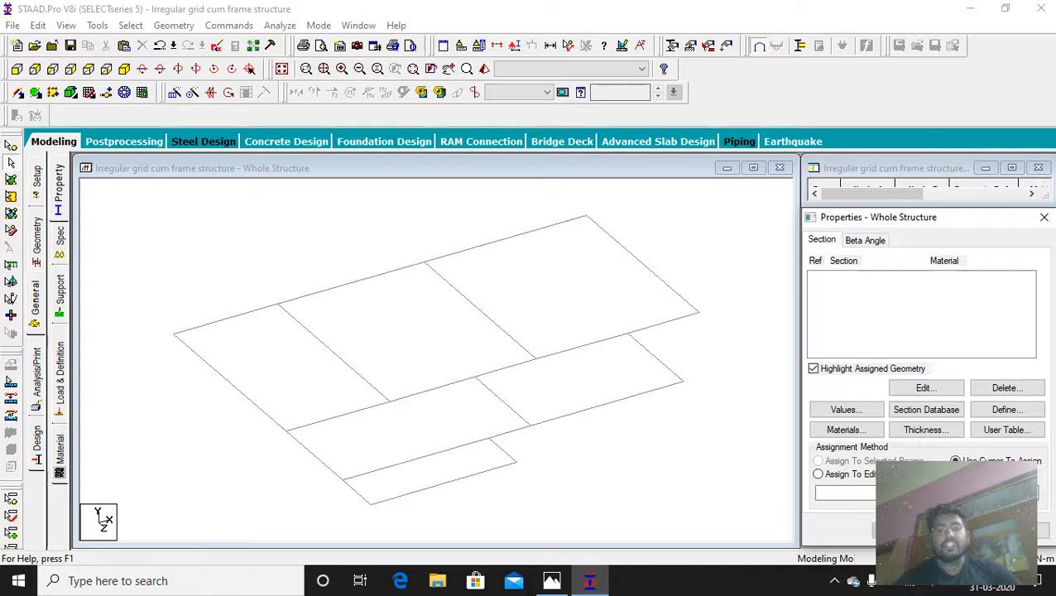
{"action": "left_click", "coordinate": [569, 46]}
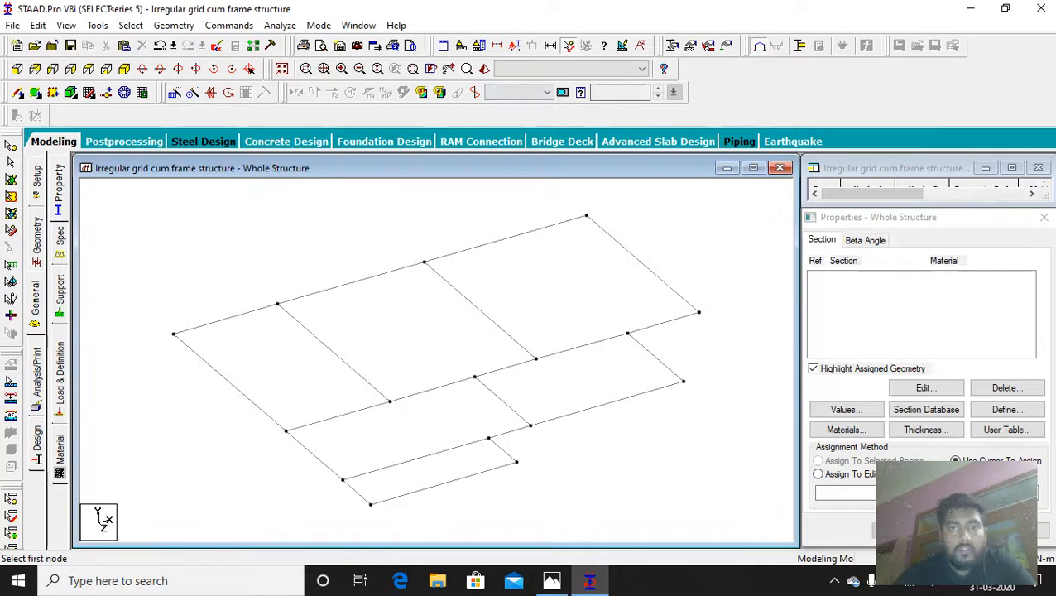
{"action": "left_click", "coordinate": [173, 334]}
{"action": "left_click", "coordinate": [278, 305]}
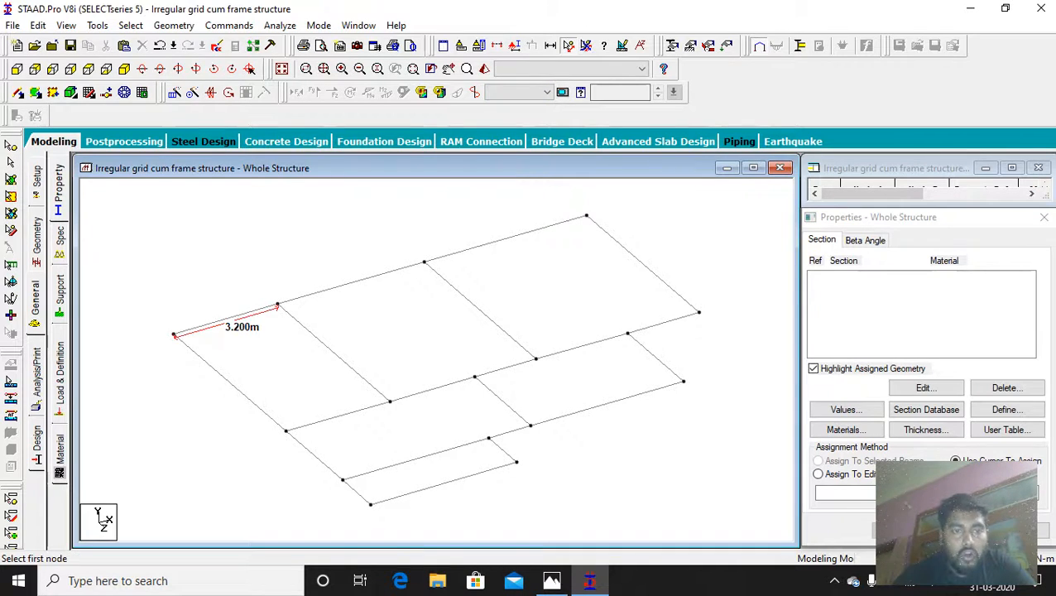
{"action": "left_click", "coordinate": [277, 306]}
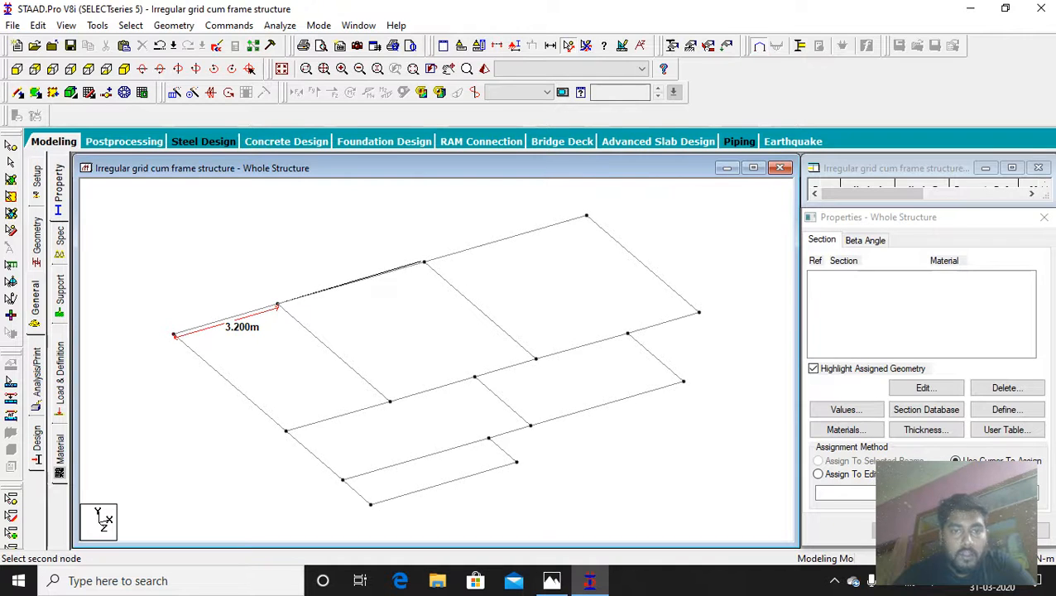
{"action": "left_click", "coordinate": [424, 263]}
{"action": "left_click", "coordinate": [424, 263]}
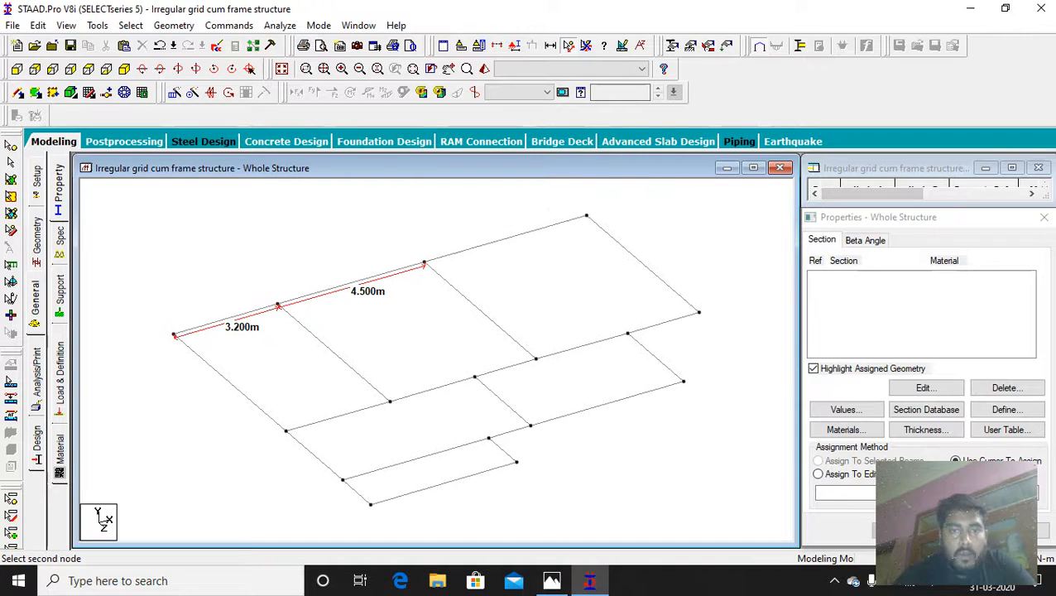
{"action": "left_click", "coordinate": [586, 216]}
Measure the node-to-node distances of the three consecutive bays along the X 0 edge.
{"action": "left_click", "coordinate": [174, 334]}
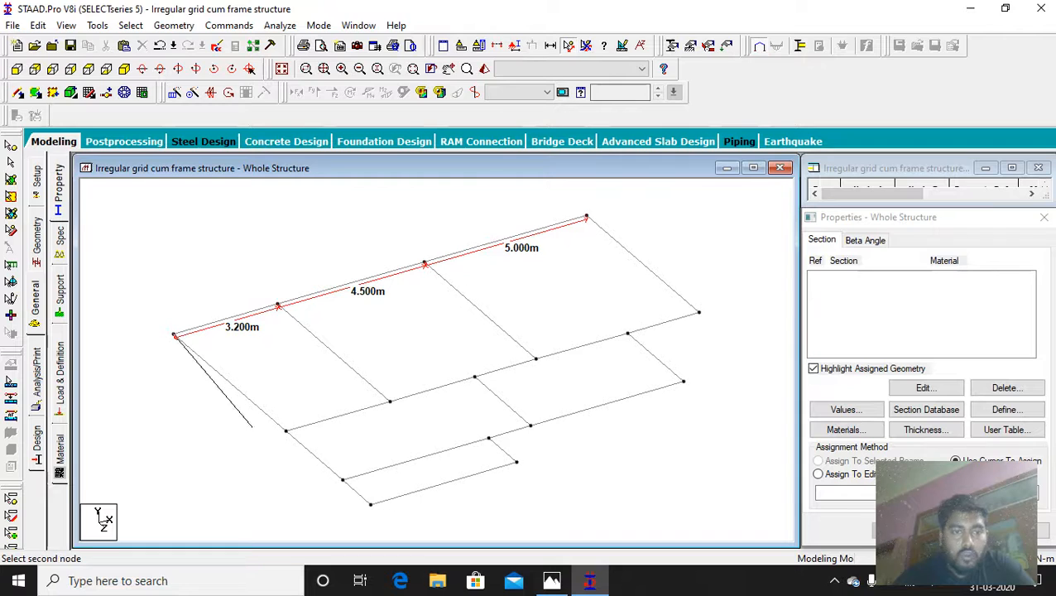
{"action": "left_click", "coordinate": [284, 431]}
{"action": "left_click", "coordinate": [284, 431]}
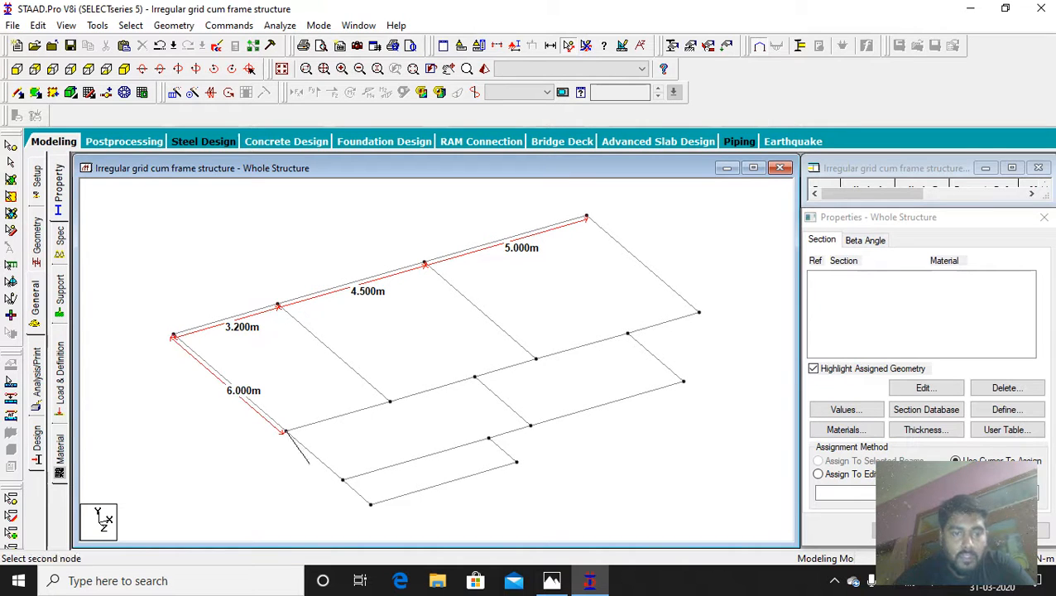
{"action": "left_click", "coordinate": [342, 478]}
{"action": "left_click", "coordinate": [342, 478]}
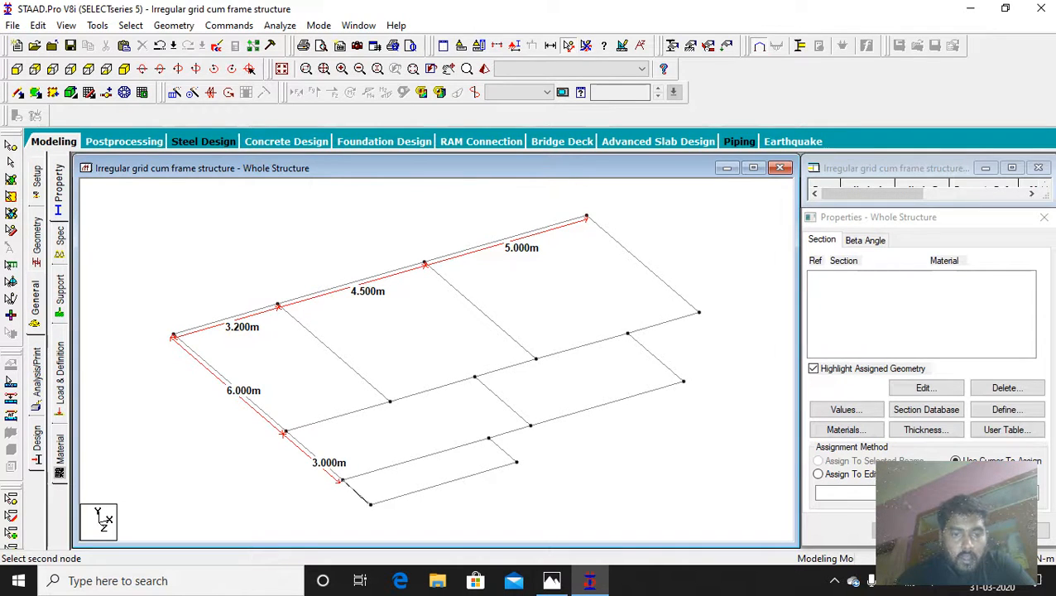
{"action": "left_click", "coordinate": [371, 503]}
Measure the outer edge on the 10.5 m line, the outer span on the 9 m line and the first bay width on the 6 m line.
{"action": "left_click", "coordinate": [371, 503]}
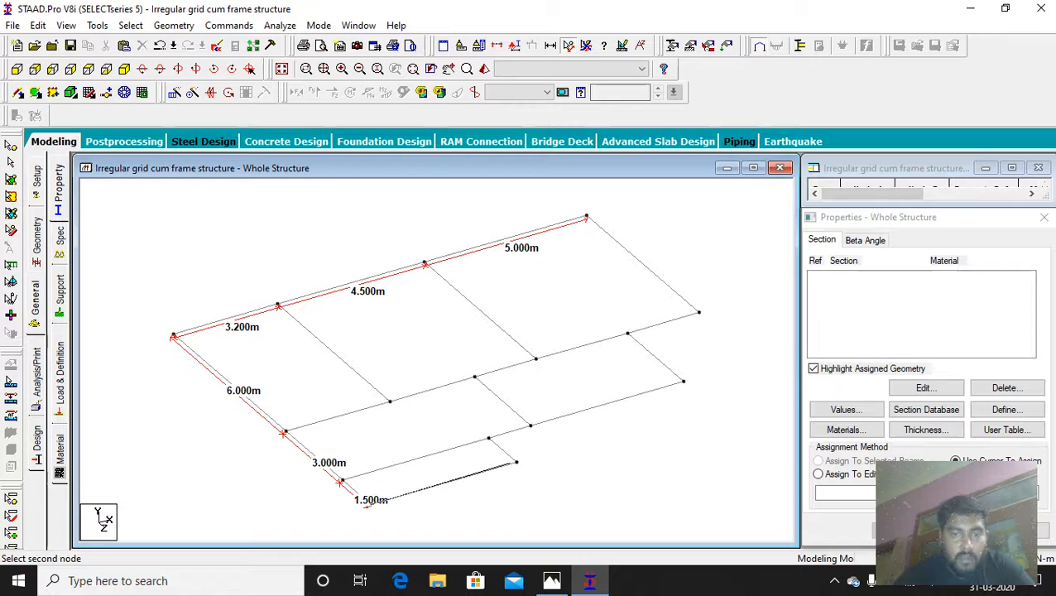
{"action": "left_click", "coordinate": [517, 462]}
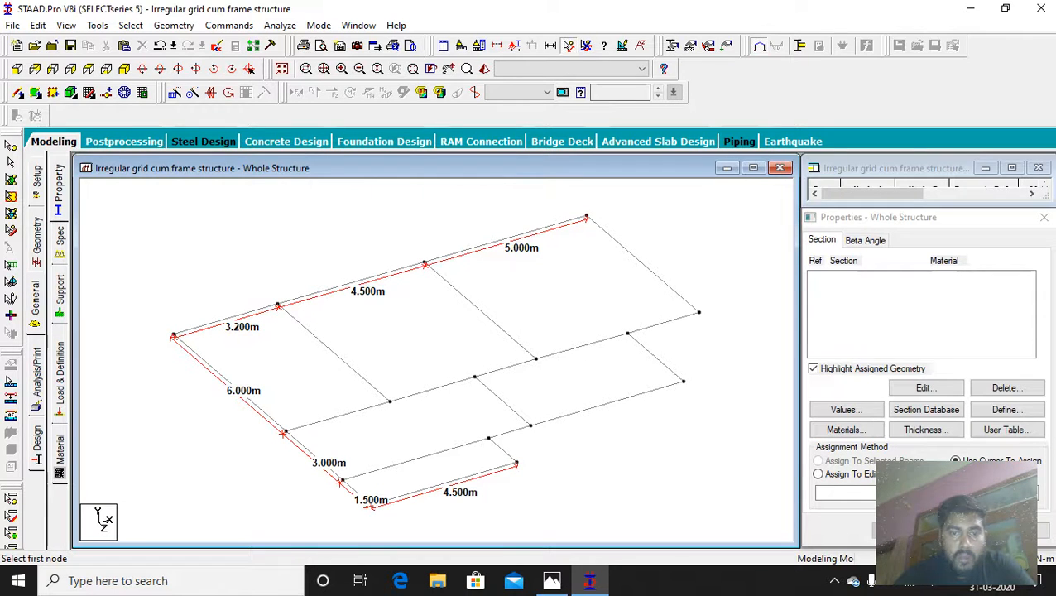
{"action": "left_click", "coordinate": [531, 426]}
{"action": "left_click", "coordinate": [684, 382]}
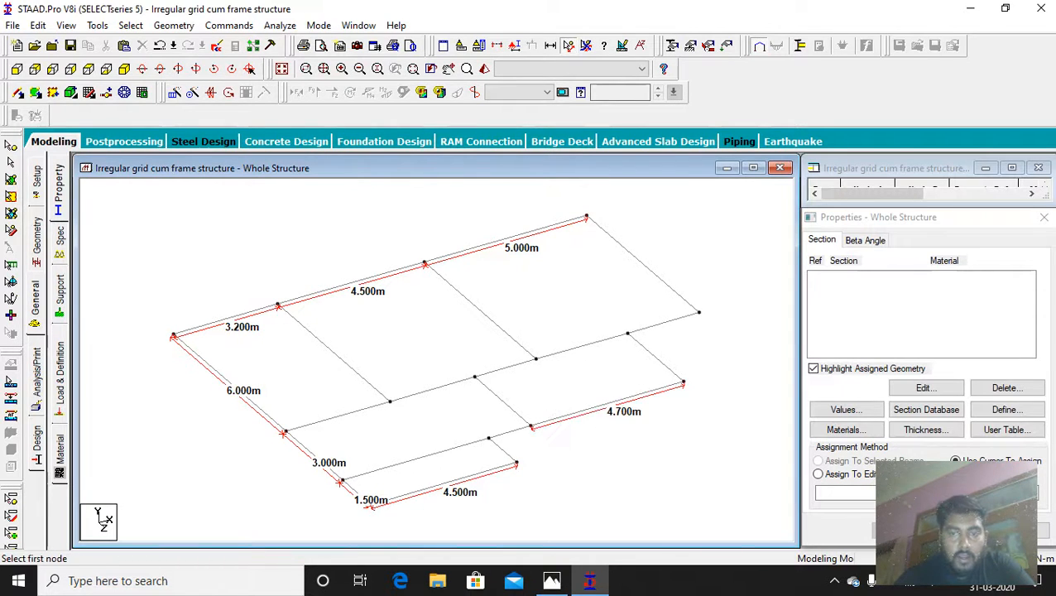
{"action": "left_click", "coordinate": [284, 431]}
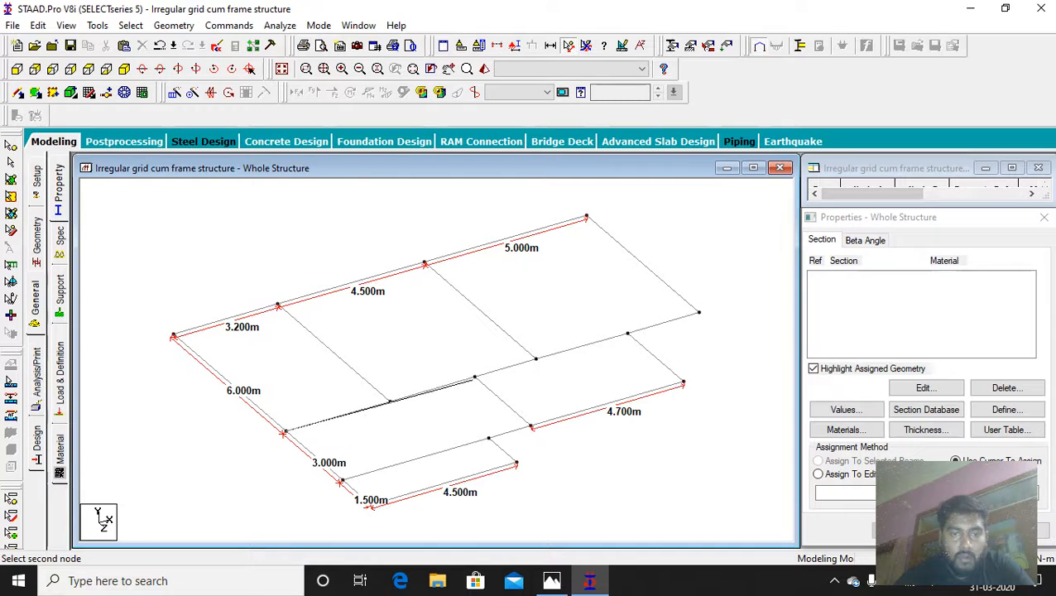
{"action": "left_click", "coordinate": [475, 377]}
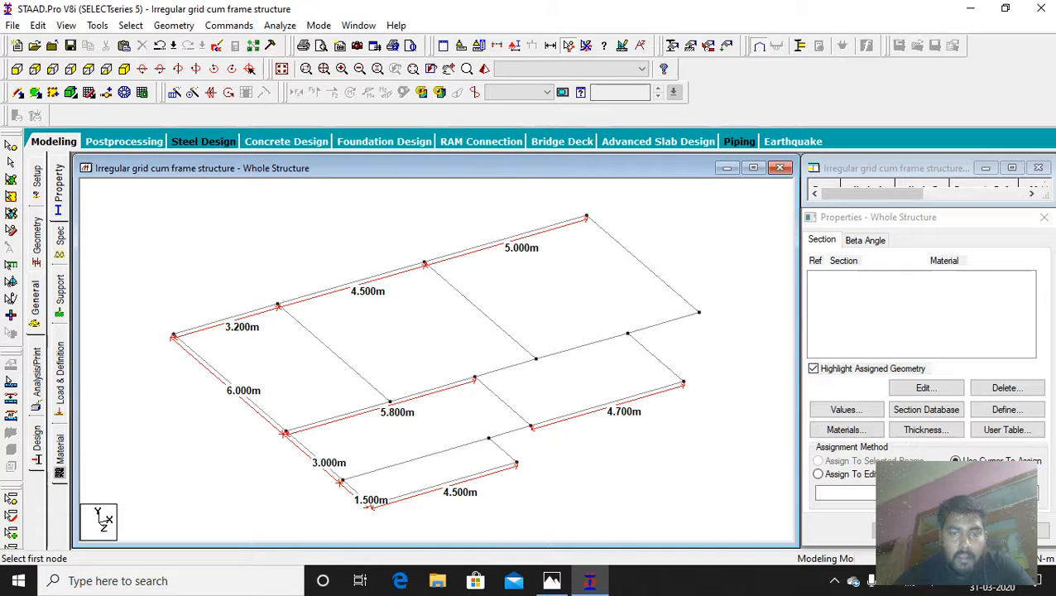
Arrange STAAD.Pro beside the sketch with the dimensioned plan in view to compare the two.
{"action": "left_click", "coordinate": [1005, 9]}
{"action": "left_click_drag", "start_coordinate": [430, 41], "coordinate": [1, 81]}
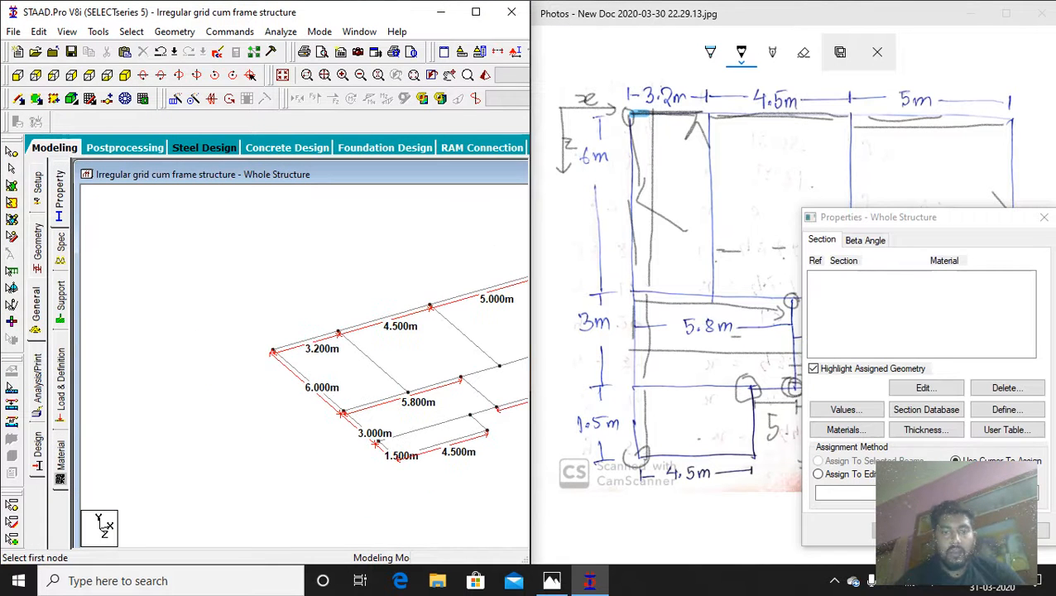
{"action": "left_click", "coordinate": [450, 74]}
{"action": "left_click_drag", "start_coordinate": [405, 314], "coordinate": [258, 320]}
{"action": "scroll", "coordinate": [258, 320], "scroll_direction": "up", "scroll_amount": 1}
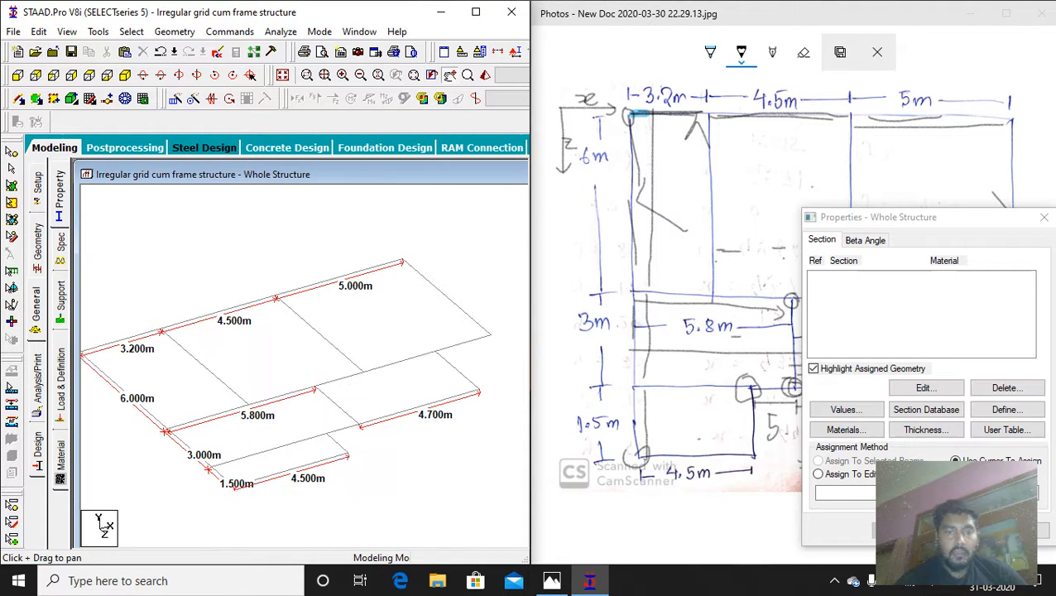
Move the section properties window off the sketch and save the modified structure.
{"action": "scroll", "coordinate": [441, 393], "scroll_direction": "down", "scroll_amount": 1}
{"action": "scroll", "coordinate": [440, 393], "scroll_direction": "up", "scroll_amount": 1}
{"action": "scroll", "coordinate": [440, 393], "scroll_direction": "down", "scroll_amount": 1}
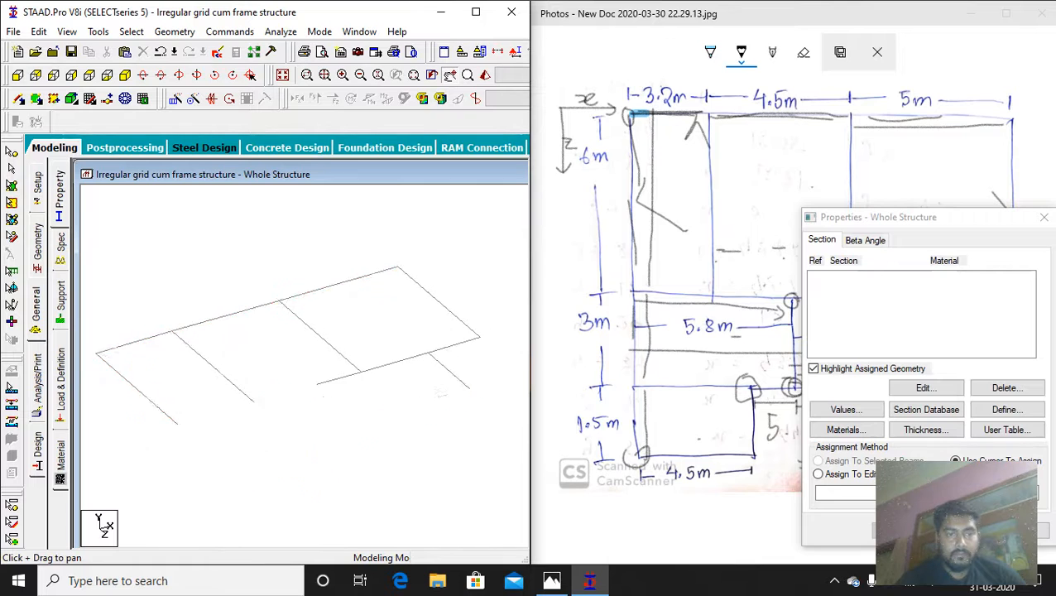
{"action": "scroll", "coordinate": [441, 393], "scroll_direction": "up", "scroll_amount": 1}
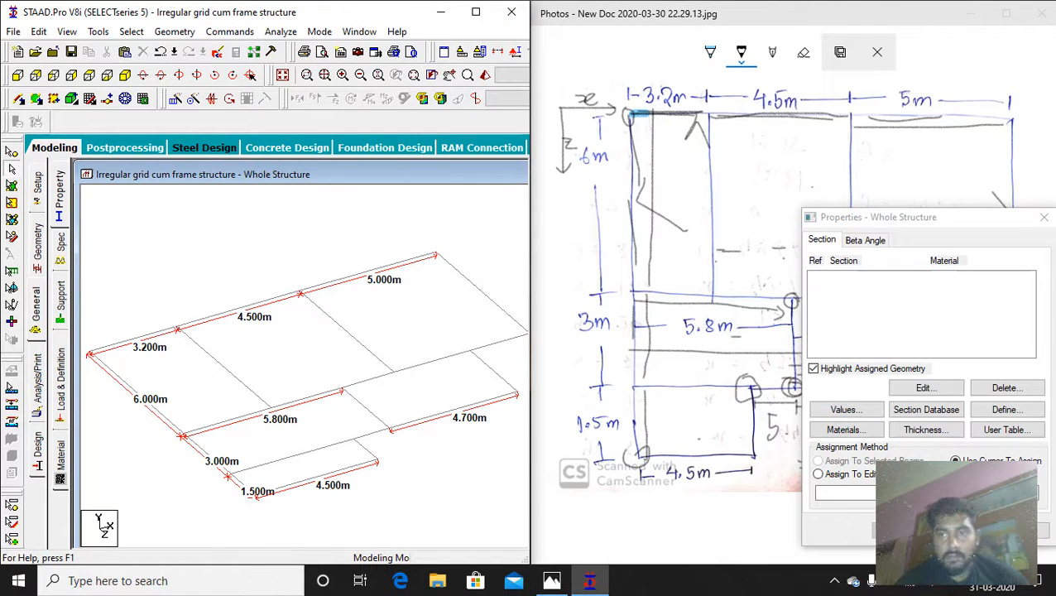
{"action": "left_click_drag", "start_coordinate": [969, 217], "coordinate": [884, 560]}
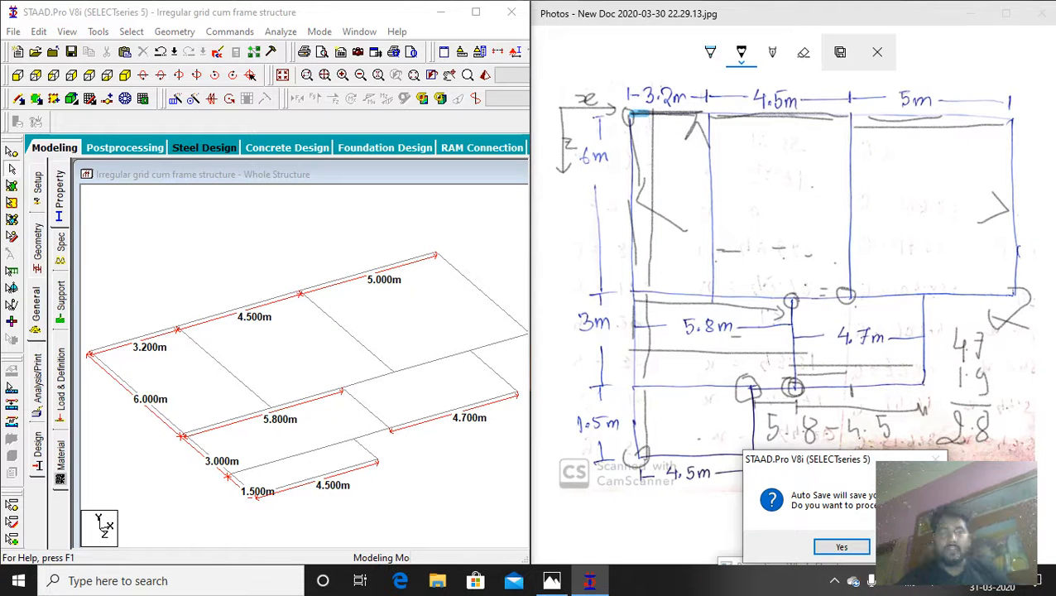
{"action": "left_click", "coordinate": [842, 546]}
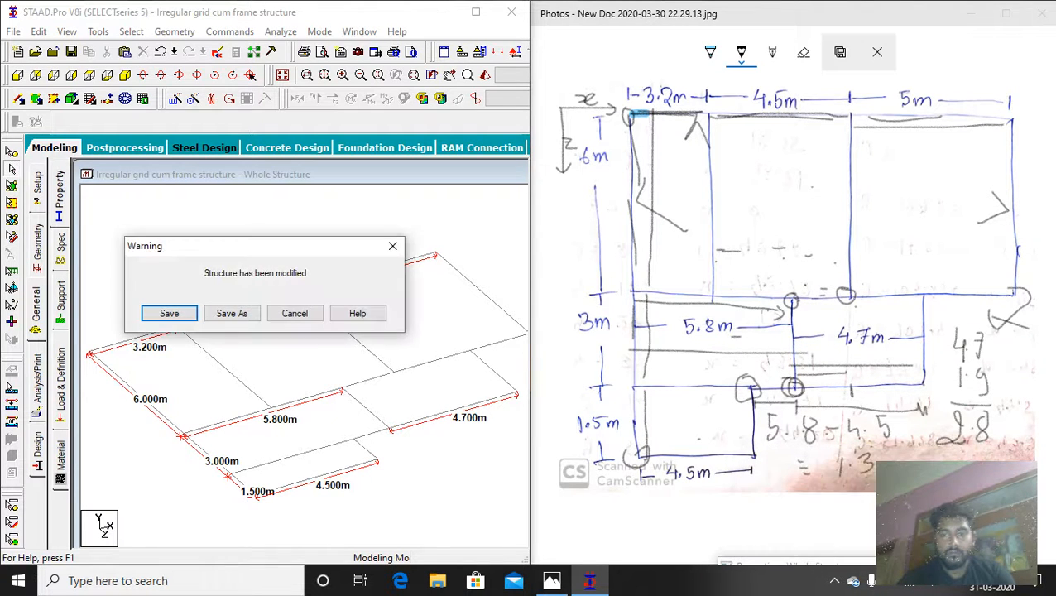
{"action": "key", "text": "Return"}
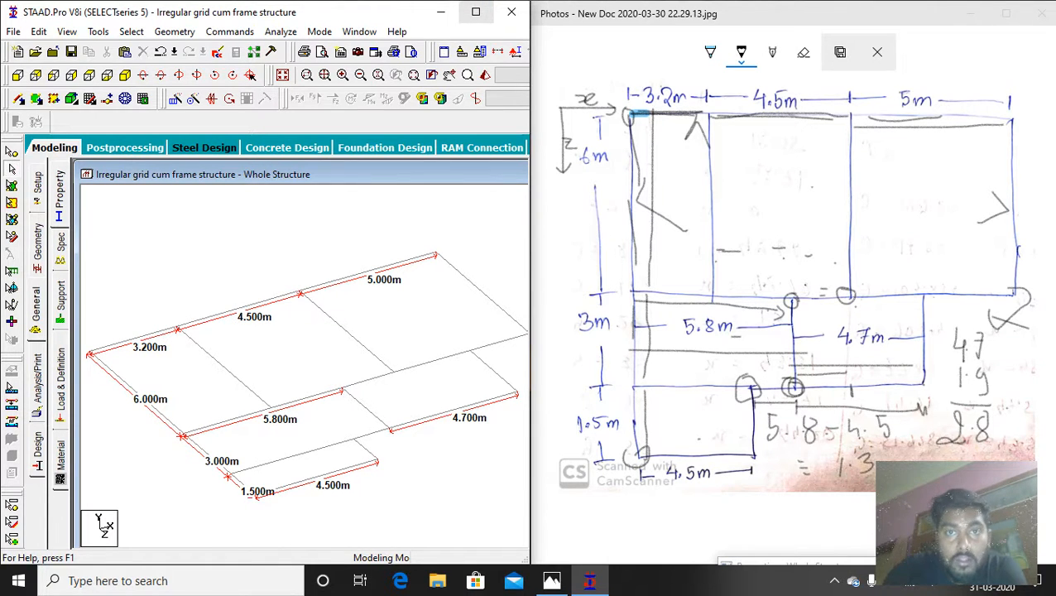
Maximize the STAAD.Pro window and remove the node-to-node dimensions from the floor plan.
{"action": "left_click", "coordinate": [476, 12]}
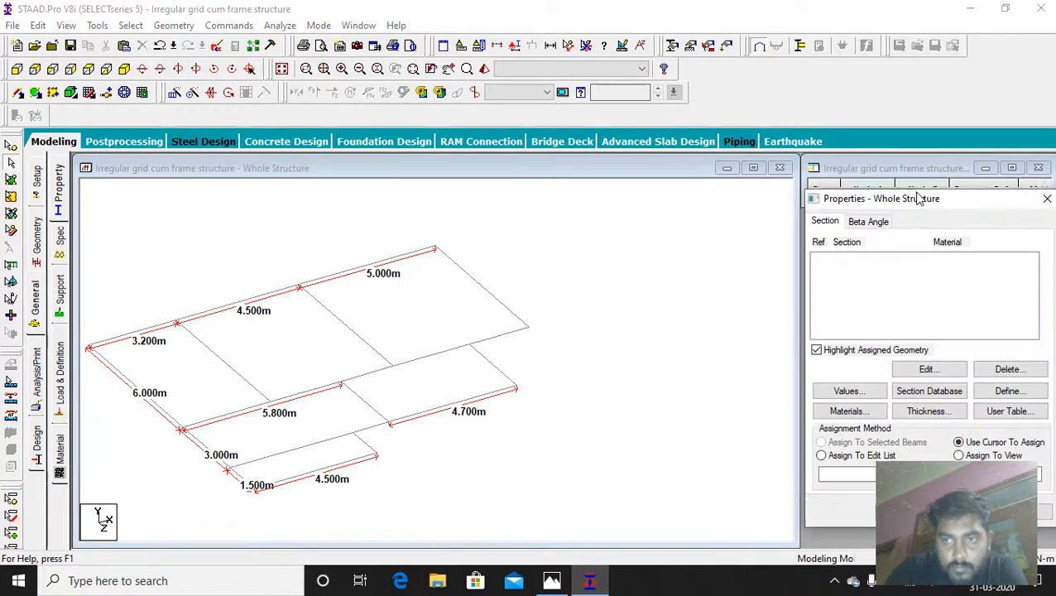
{"action": "scroll", "coordinate": [308, 371], "scroll_direction": "down", "scroll_amount": 2}
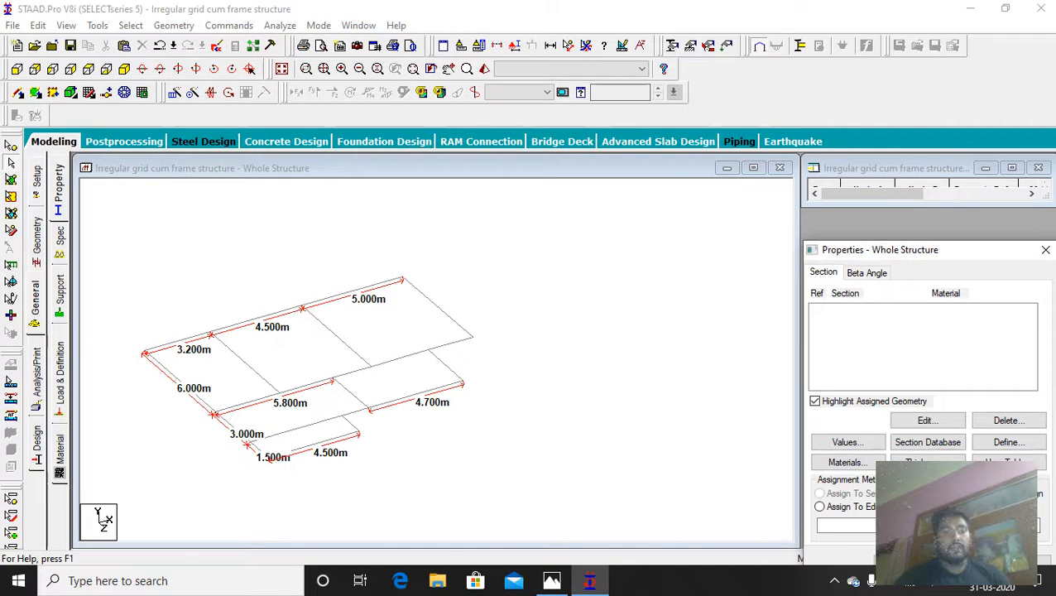
{"action": "scroll", "coordinate": [311, 364], "scroll_direction": "up", "scroll_amount": 1}
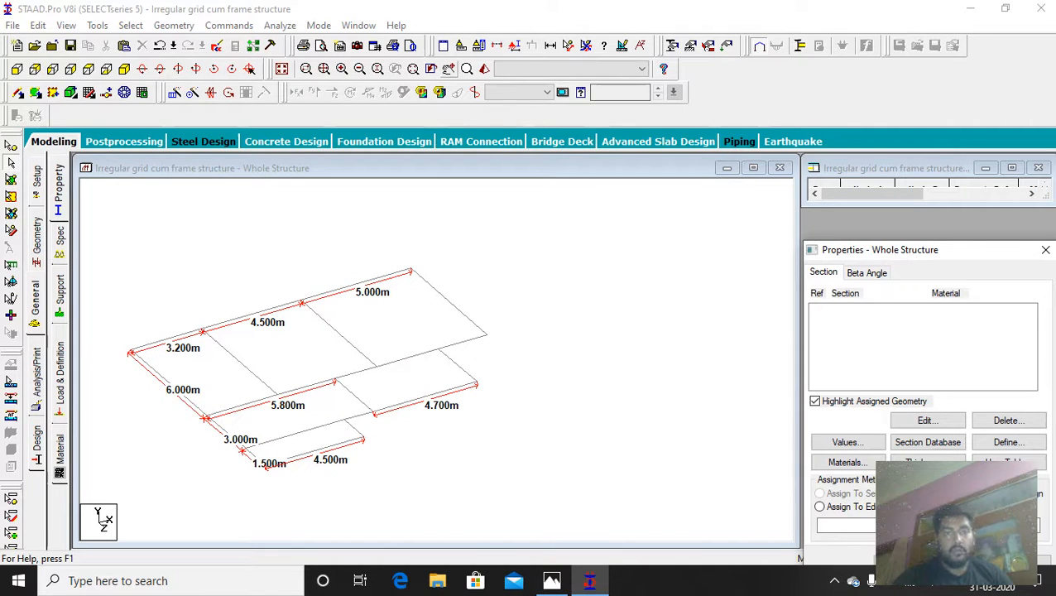
{"action": "left_click", "coordinate": [448, 69]}
{"action": "left_click_drag", "start_coordinate": [427, 284], "coordinate": [534, 271]}
{"action": "scroll", "coordinate": [534, 272], "scroll_direction": "up", "scroll_amount": 5}
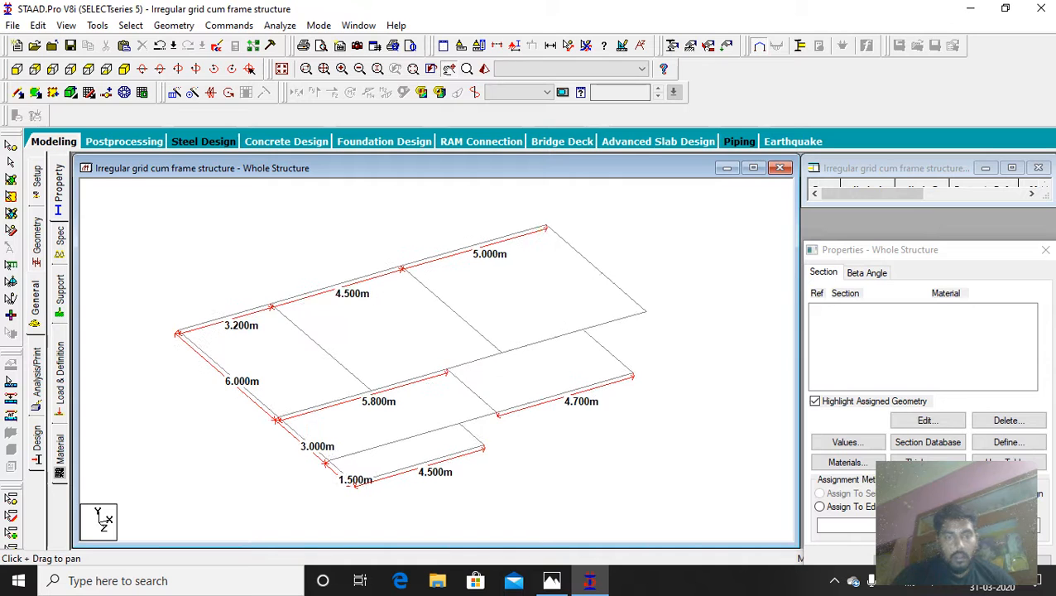
{"action": "scroll", "coordinate": [436, 360], "scroll_direction": "up", "scroll_amount": 1}
{"action": "left_click", "coordinate": [448, 69]}
{"action": "left_click", "coordinate": [585, 46]}
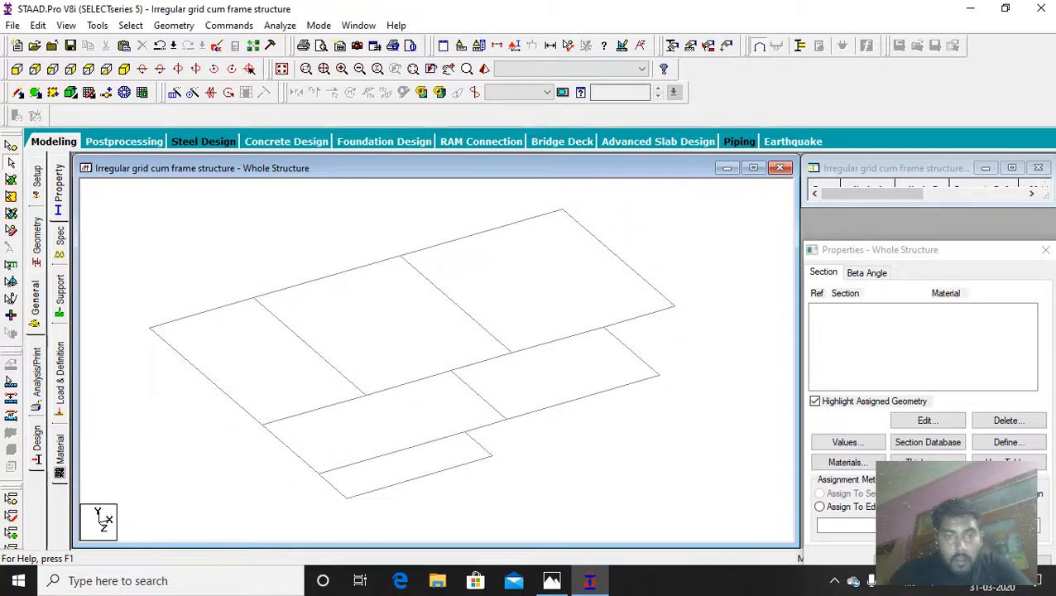
{"action": "scroll", "coordinate": [413, 347], "scroll_direction": "down", "scroll_amount": 3}
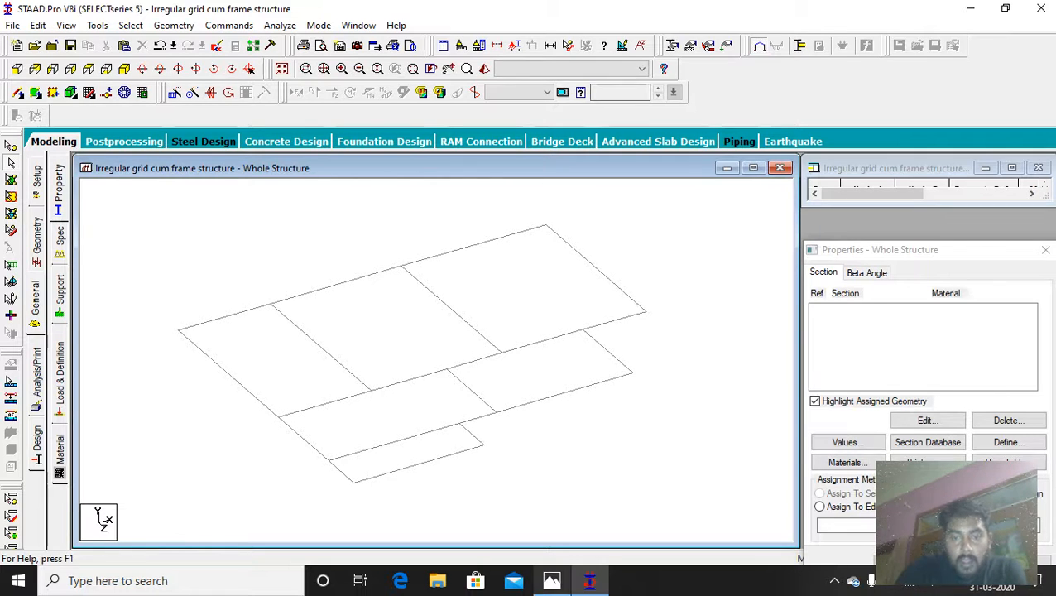
Switch to the sketch in Photos and erase the handwritten calculations beside the floor plan.
{"action": "left_click", "coordinate": [552, 580]}
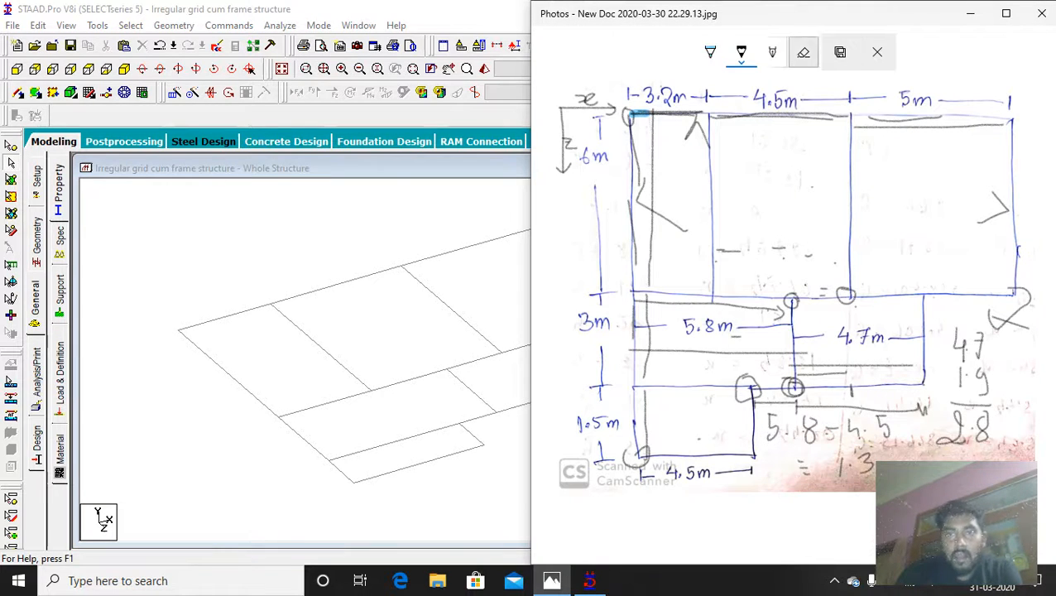
{"action": "left_click", "coordinate": [803, 52]}
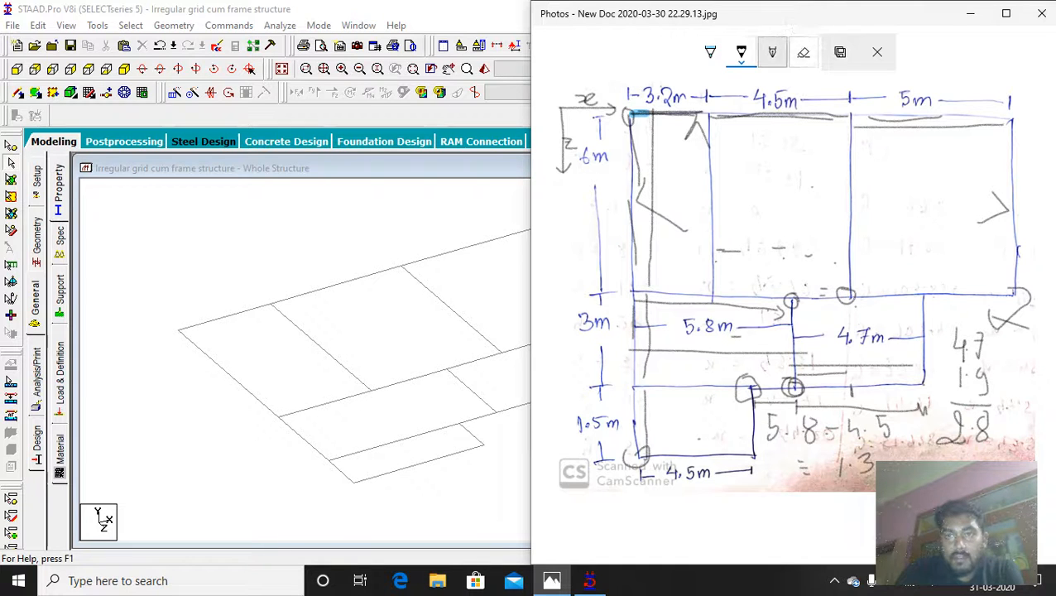
{"action": "mouse_move", "coordinate": [981, 426]}
{"action": "left_mouse_down"}
{"action": "mouse_move", "coordinate": [807, 429]}
{"action": "mouse_move", "coordinate": [977, 383]}
{"action": "mouse_move", "coordinate": [1007, 306]}
{"action": "mouse_move", "coordinate": [960, 344]}
{"action": "mouse_move", "coordinate": [772, 437]}
{"action": "left_mouse_up"}
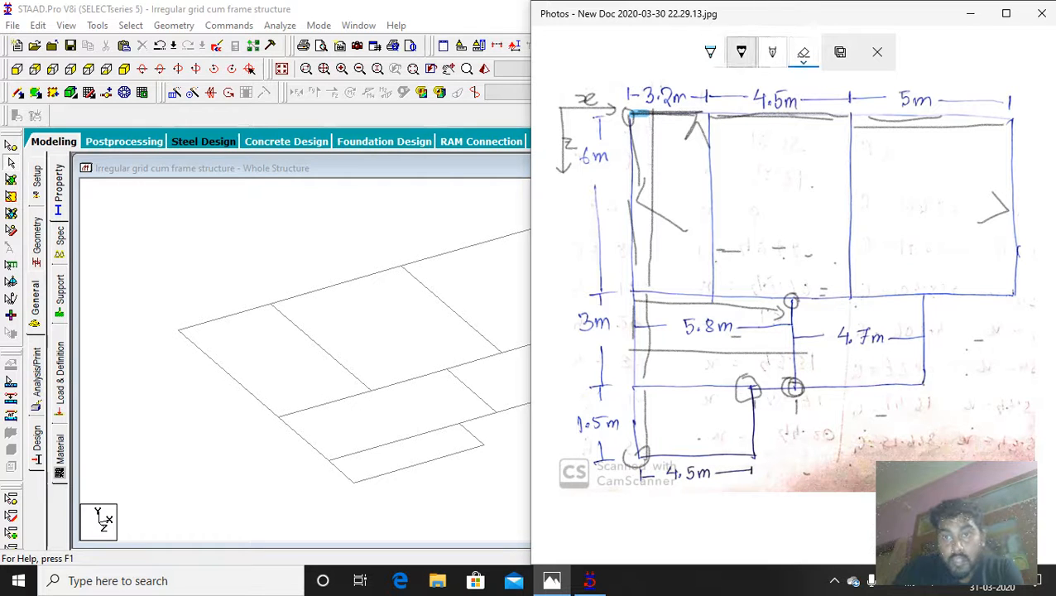
Draw a small perspective frame with a floor outline and columns below it in the free space beside the plan.
{"action": "left_click", "coordinate": [741, 52]}
{"action": "mouse_move", "coordinate": [955, 369]}
{"action": "left_mouse_down"}
{"action": "mouse_move", "coordinate": [1025, 366]}
{"action": "mouse_move", "coordinate": [967, 404]}
{"action": "mouse_move", "coordinate": [1021, 406]}
{"action": "mouse_move", "coordinate": [1032, 391]}
{"action": "mouse_move", "coordinate": [1025, 377]}
{"action": "left_mouse_up"}
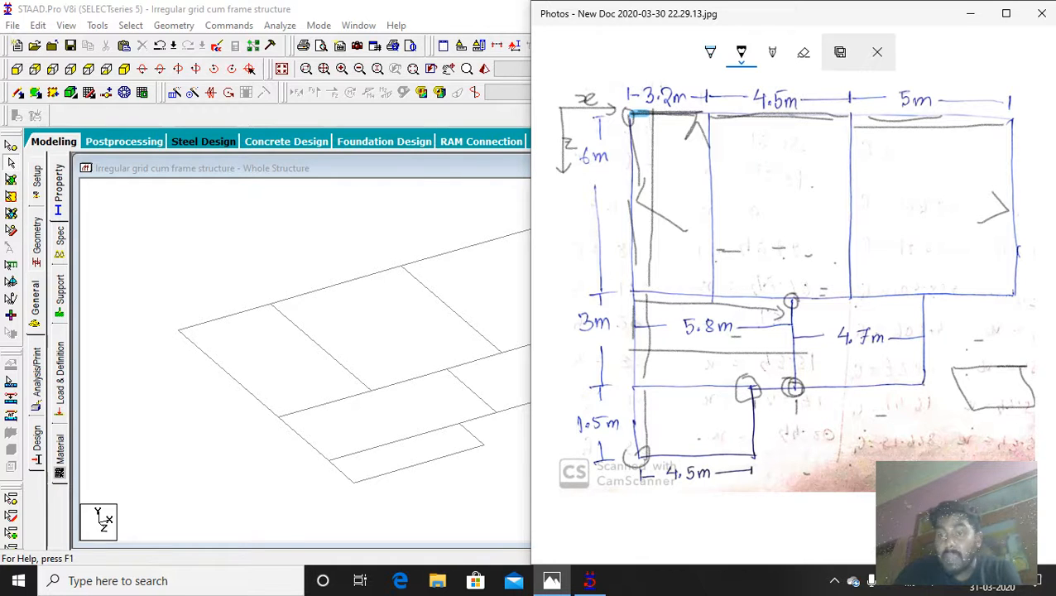
{"action": "mouse_move", "coordinate": [949, 372]}
{"action": "left_mouse_down"}
{"action": "mouse_move", "coordinate": [950, 407]}
{"action": "mouse_move", "coordinate": [972, 451]}
{"action": "left_mouse_up"}
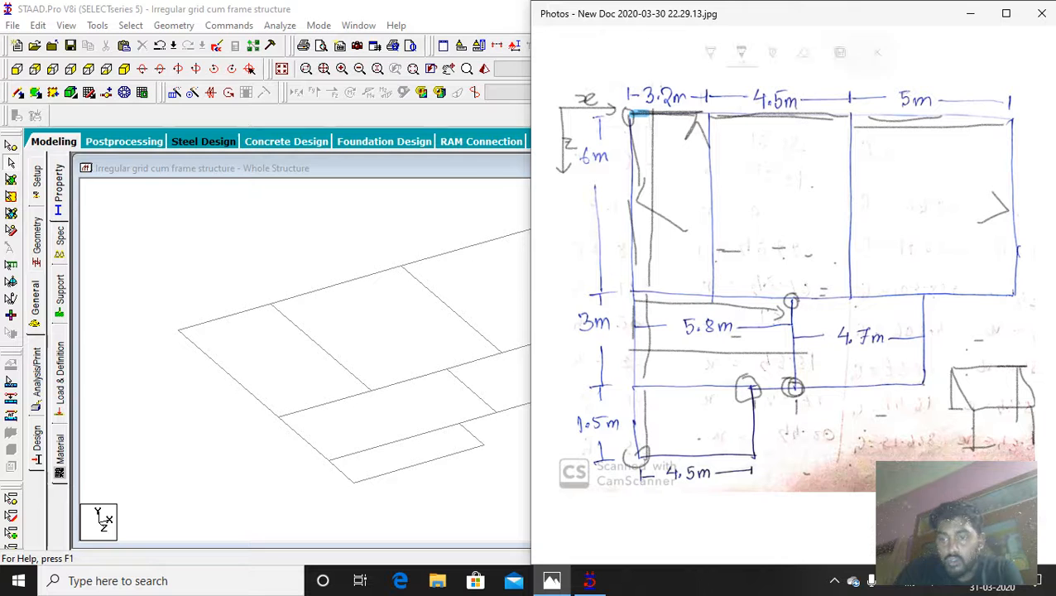
{"action": "key", "text": "alt+Tab"}
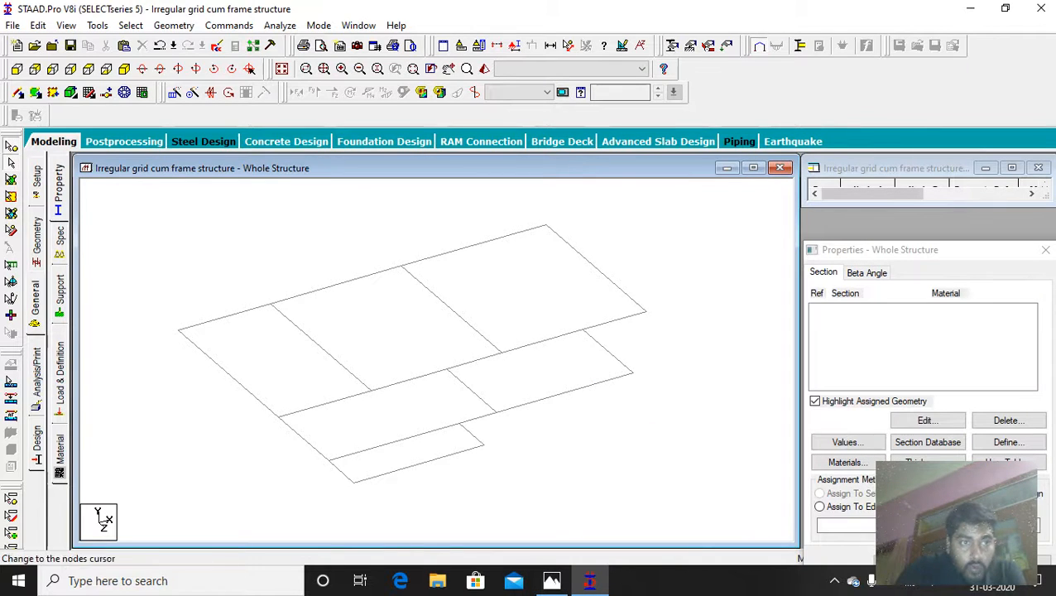
{"action": "left_click", "coordinate": [11, 146]}
{"action": "left_click_drag", "start_coordinate": [103, 205], "coordinate": [709, 506]}
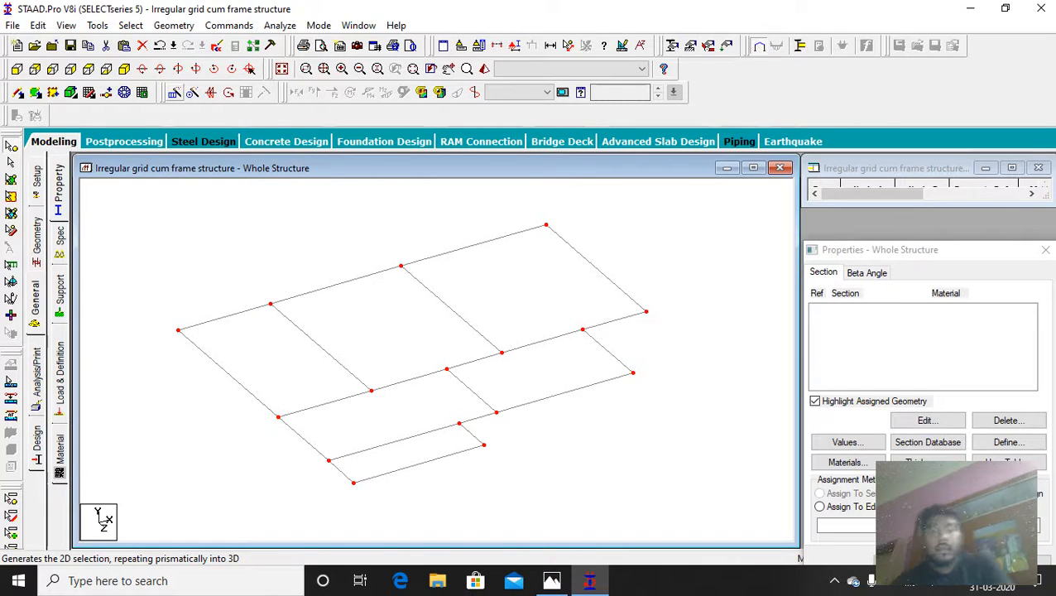
{"action": "left_click", "coordinate": [175, 92]}
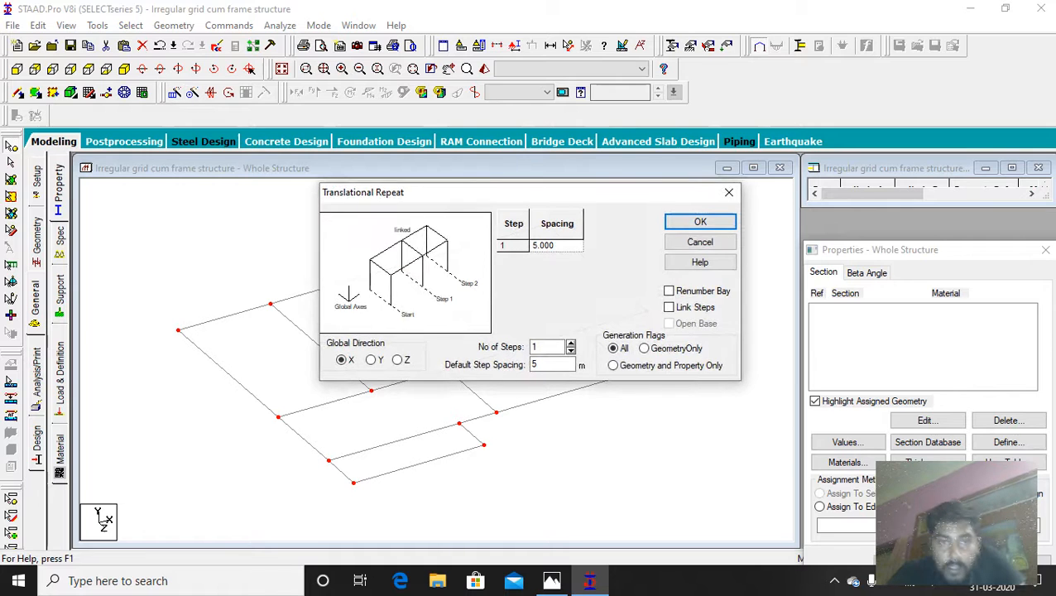
{"action": "left_click_drag", "start_coordinate": [463, 192], "coordinate": [661, 210]}
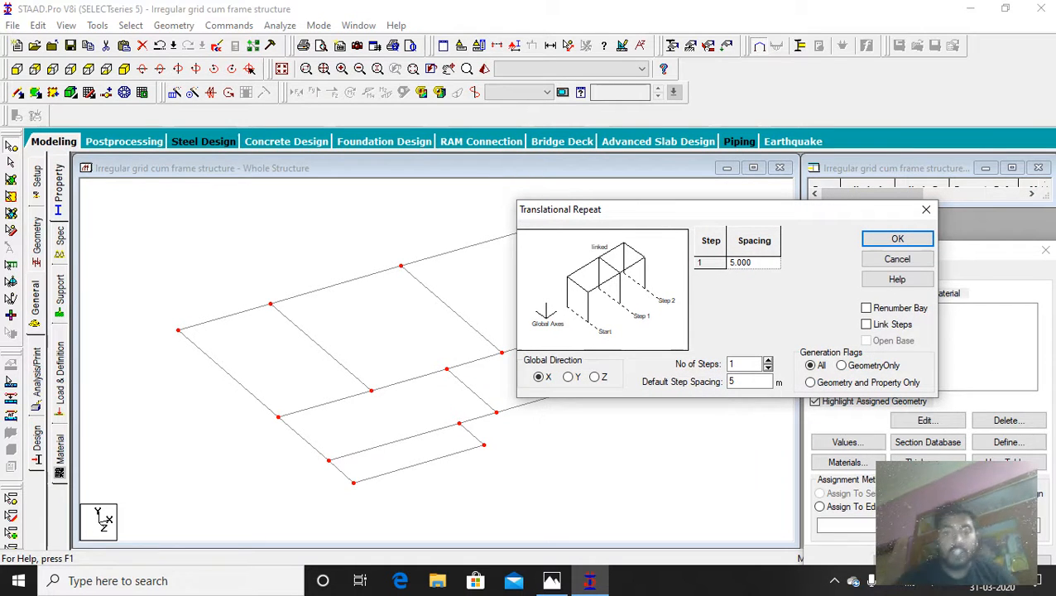
{"action": "left_click", "coordinate": [568, 377]}
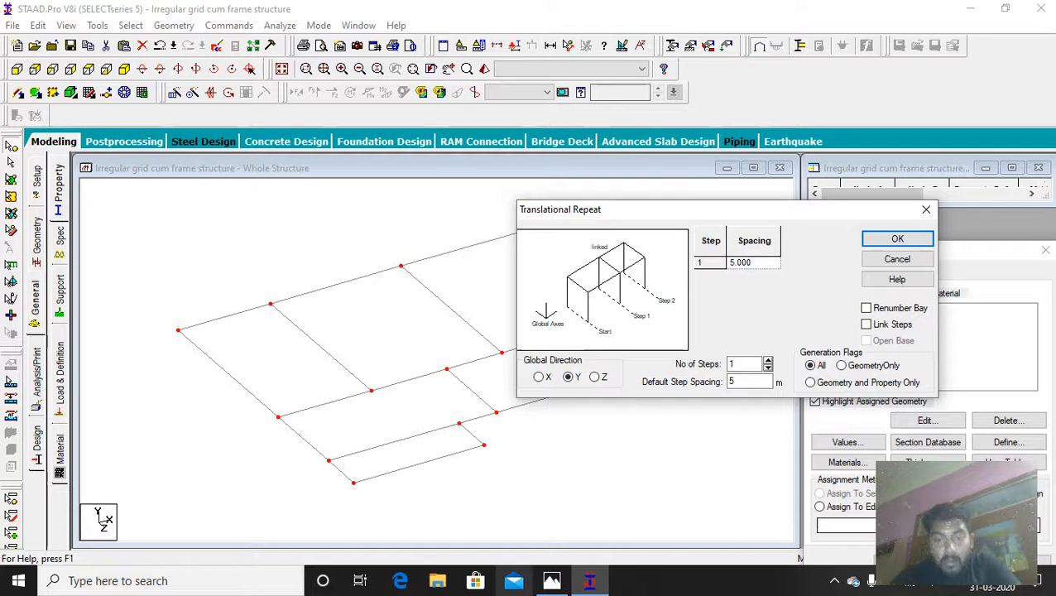
Add an upper storey to the small frame drawing in Photos and circle its floor levels.
{"action": "left_click", "coordinate": [551, 581]}
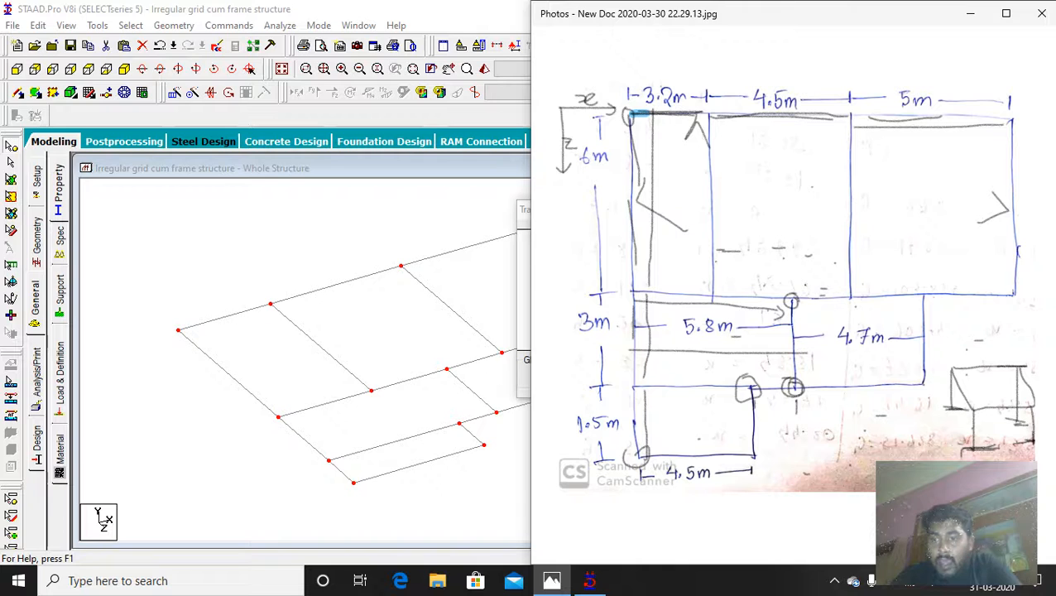
{"action": "mouse_move", "coordinate": [953, 331]}
{"action": "left_mouse_down"}
{"action": "mouse_move", "coordinate": [982, 310]}
{"action": "mouse_move", "coordinate": [1020, 328]}
{"action": "mouse_move", "coordinate": [974, 333]}
{"action": "mouse_move", "coordinate": [952, 309]}
{"action": "mouse_move", "coordinate": [972, 404]}
{"action": "left_mouse_up"}
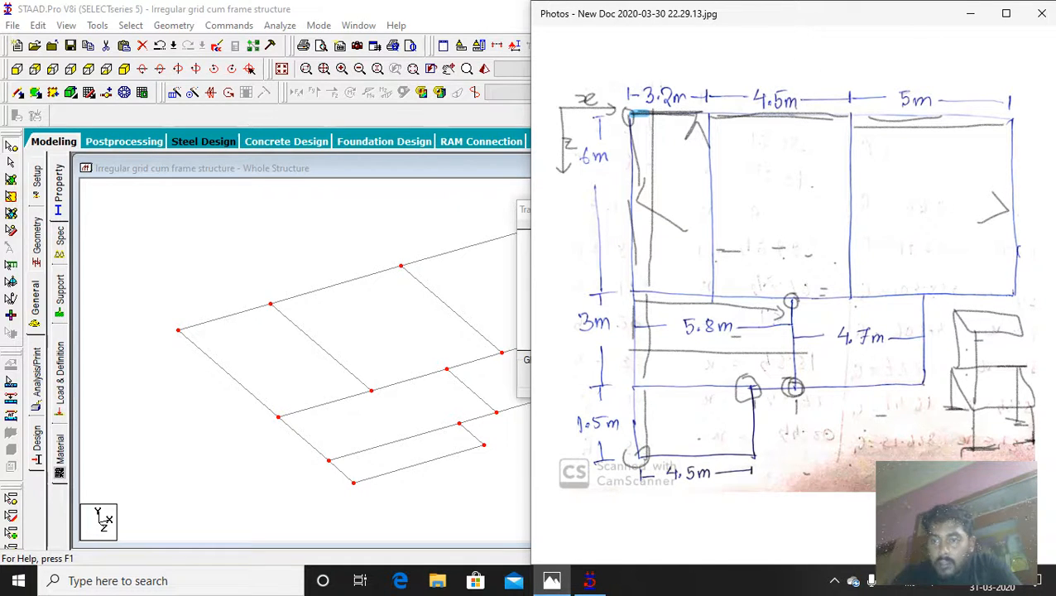
{"action": "left_click_drag", "start_coordinate": [1016, 313], "coordinate": [1021, 385]}
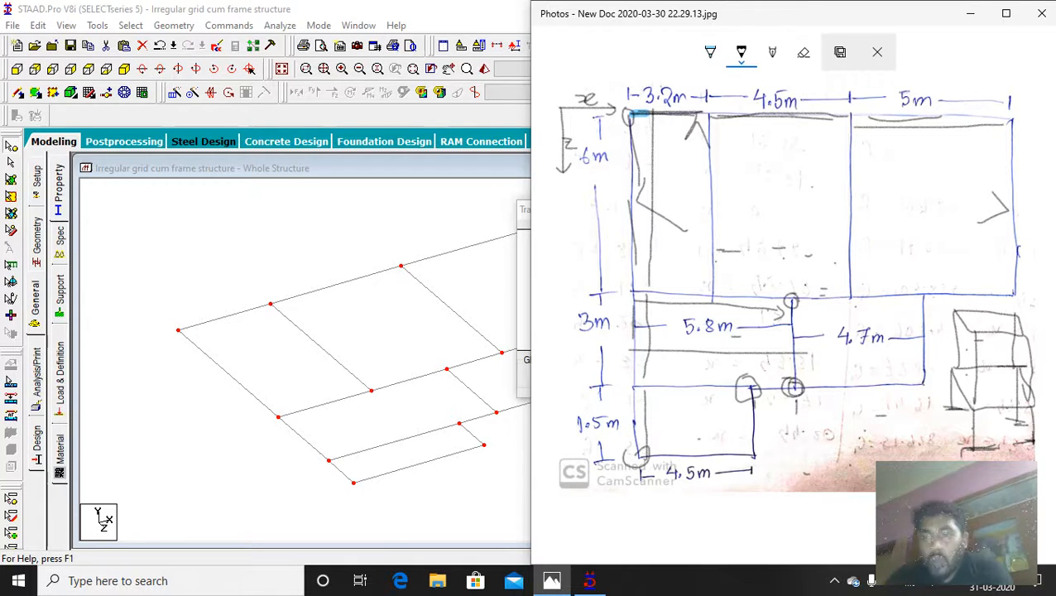
{"action": "mouse_move", "coordinate": [961, 300]}
{"action": "left_mouse_down"}
{"action": "mouse_move", "coordinate": [1009, 294]}
{"action": "mouse_move", "coordinate": [1031, 331]}
{"action": "mouse_move", "coordinate": [959, 332]}
{"action": "mouse_move", "coordinate": [957, 296]}
{"action": "left_mouse_up"}
{"action": "left_click_drag", "start_coordinate": [934, 369], "coordinate": [1026, 366]}
{"action": "left_click_drag", "start_coordinate": [1033, 405], "coordinate": [944, 405]}
{"action": "mouse_move", "coordinate": [954, 364]}
{"action": "left_mouse_down"}
{"action": "mouse_move", "coordinate": [940, 392]}
{"action": "mouse_move", "coordinate": [1032, 420]}
{"action": "mouse_move", "coordinate": [977, 455]}
{"action": "mouse_move", "coordinate": [952, 397]}
{"action": "mouse_move", "coordinate": [976, 400]}
{"action": "left_mouse_up"}
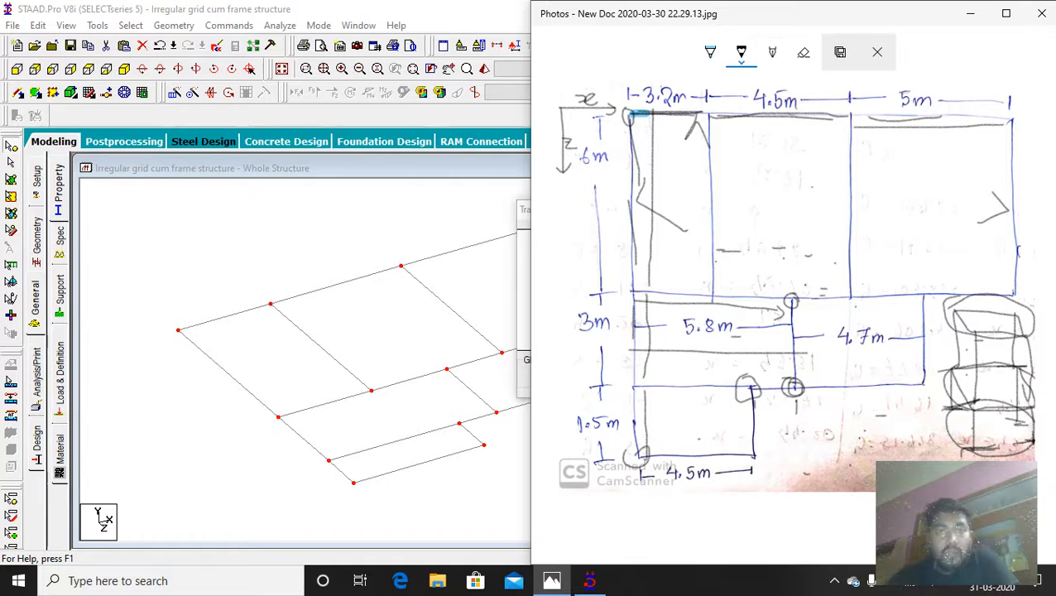
Return to STAAD.Pro, select all beams of the floor plan and start a Translational Repeat in the Y direction.
{"action": "key", "text": "alt+Tab"}
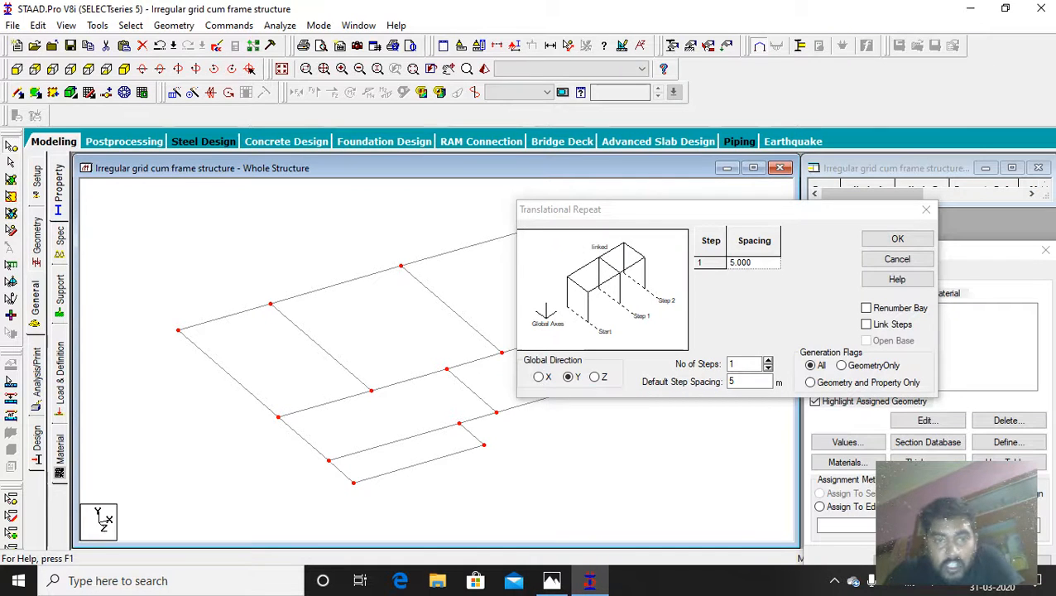
{"action": "left_click", "coordinate": [926, 209]}
{"action": "left_click", "coordinate": [719, 273]}
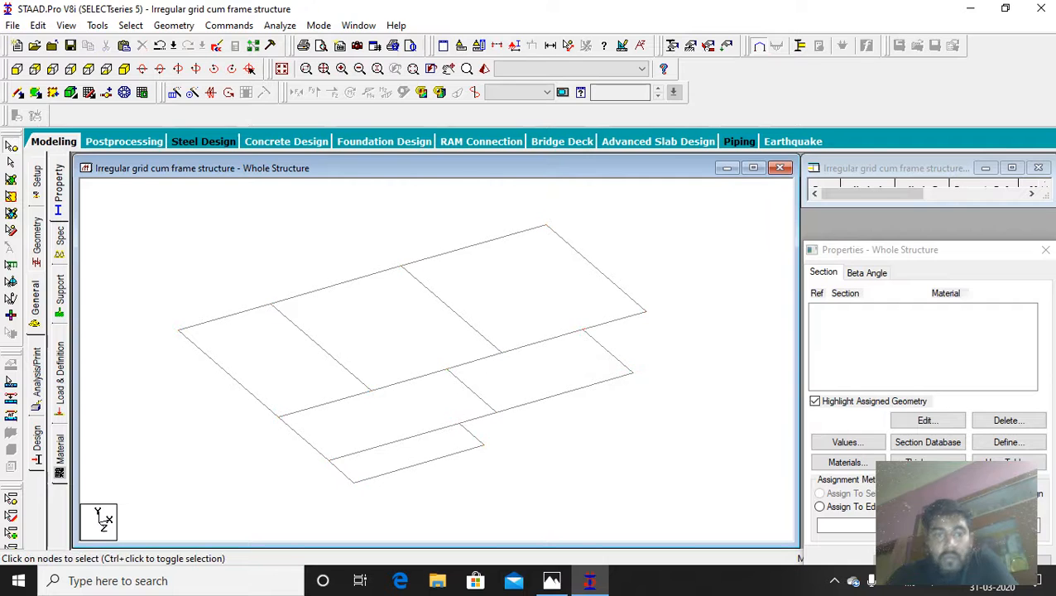
{"action": "left_click_drag", "start_coordinate": [130, 211], "coordinate": [726, 529]}
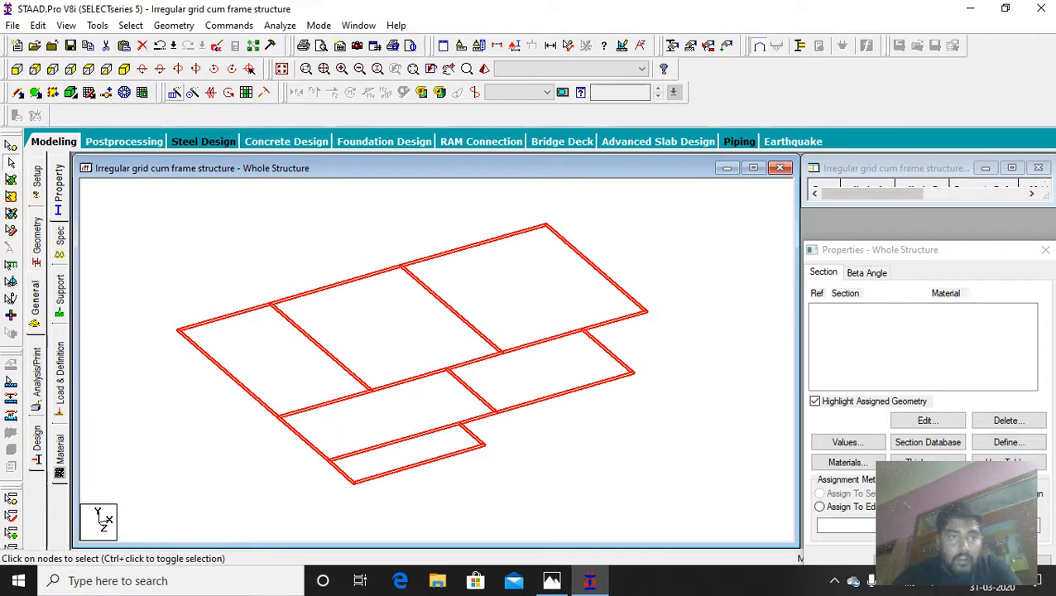
{"action": "left_click", "coordinate": [175, 92]}
{"action": "left_click", "coordinate": [371, 359]}
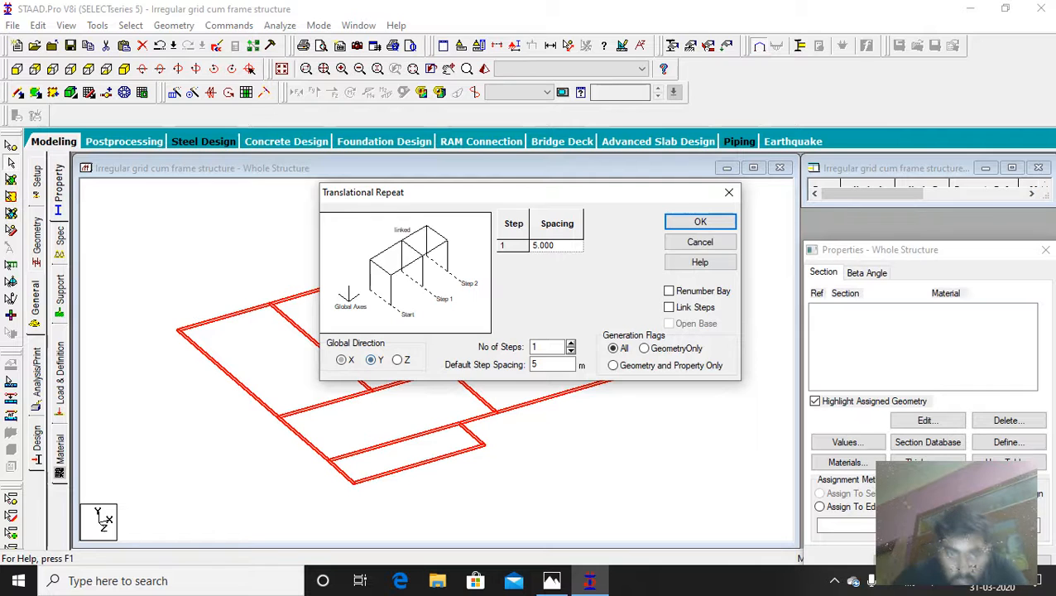
Retrace the floor levels on the small frame drawing in Photos to work out the number of repeats.
{"action": "left_click", "coordinate": [551, 581]}
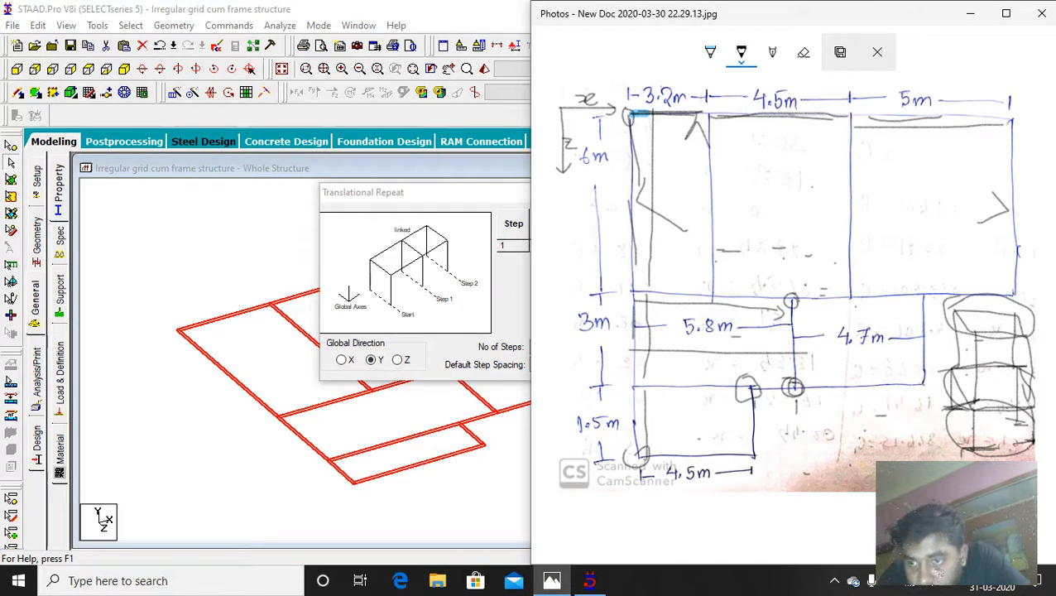
{"action": "mouse_move", "coordinate": [977, 340]}
{"action": "left_mouse_down"}
{"action": "mouse_move", "coordinate": [957, 326]}
{"action": "mouse_move", "coordinate": [994, 306]}
{"action": "mouse_move", "coordinate": [1023, 325]}
{"action": "mouse_move", "coordinate": [965, 334]}
{"action": "mouse_move", "coordinate": [957, 306]}
{"action": "left_mouse_up"}
{"action": "mouse_move", "coordinate": [975, 364]}
{"action": "left_mouse_down"}
{"action": "mouse_move", "coordinate": [1022, 362]}
{"action": "mouse_move", "coordinate": [1018, 409]}
{"action": "mouse_move", "coordinate": [941, 373]}
{"action": "left_mouse_up"}
{"action": "mouse_move", "coordinate": [1032, 443]}
{"action": "left_mouse_down"}
{"action": "mouse_move", "coordinate": [952, 433]}
{"action": "mouse_move", "coordinate": [942, 409]}
{"action": "left_mouse_up"}
Set the number of steps of the Translational Repeat in STAAD.Pro to 2.
{"action": "key", "text": "alt+Tab"}
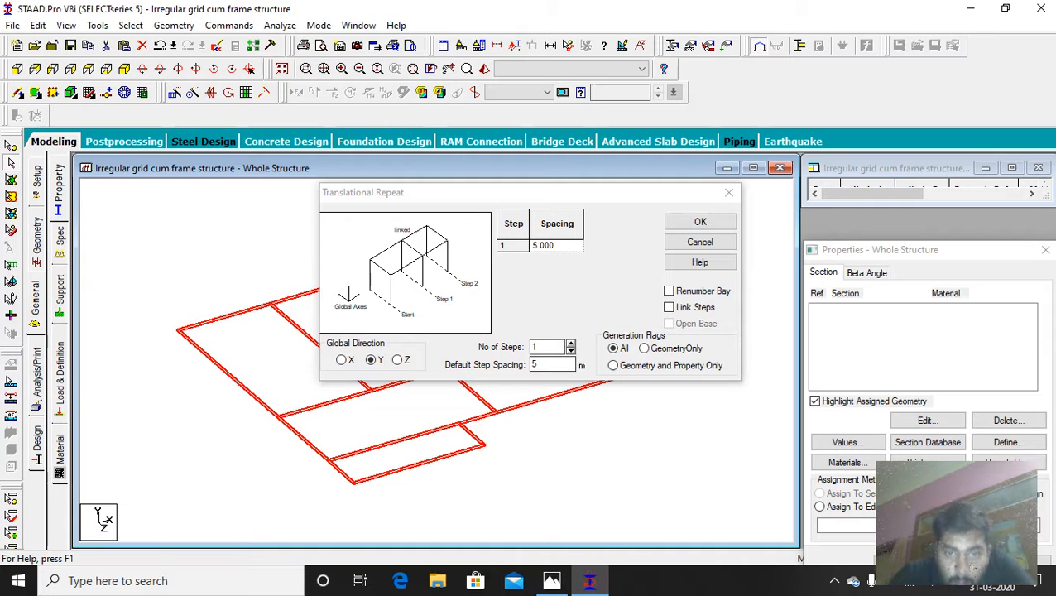
{"action": "double_click", "coordinate": [546, 347]}
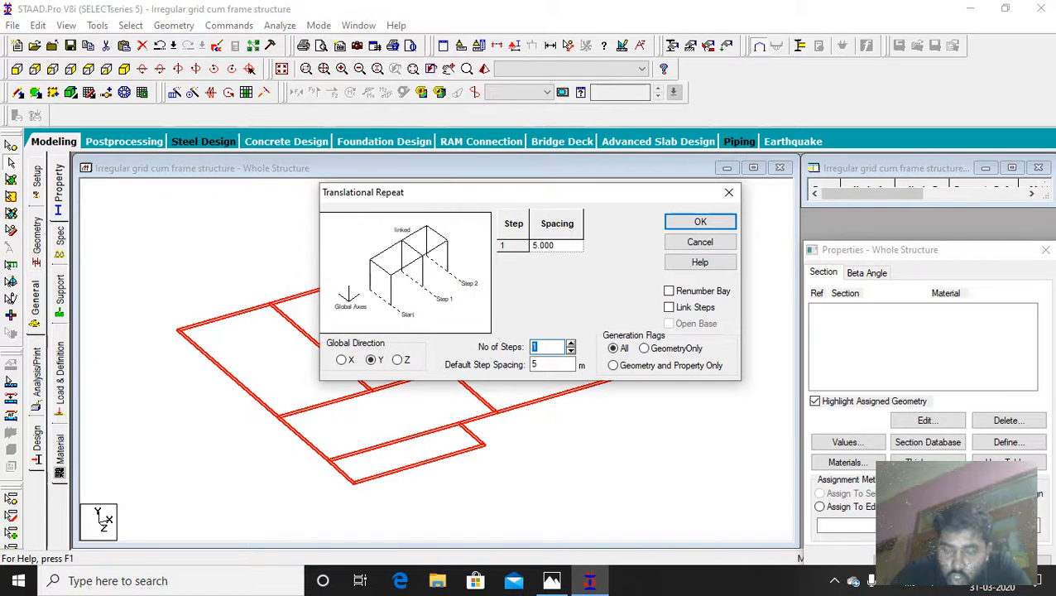
{"action": "type", "text": "2"}
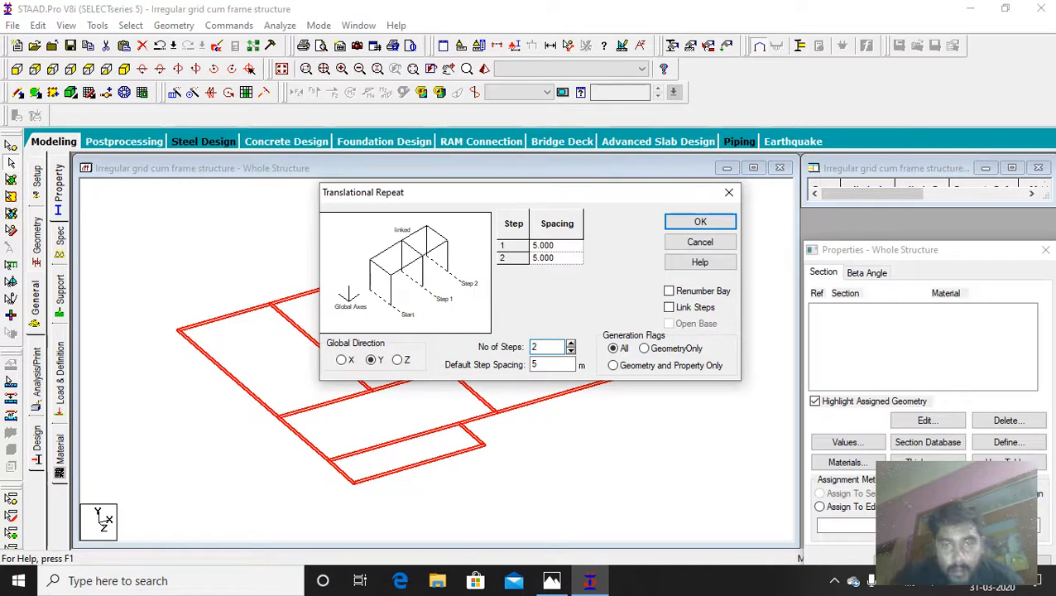
{"action": "double_click", "coordinate": [547, 364]}
Write the storey height beside the upper storey of the small frame drawing in Photos.
{"action": "left_click", "coordinate": [551, 580]}
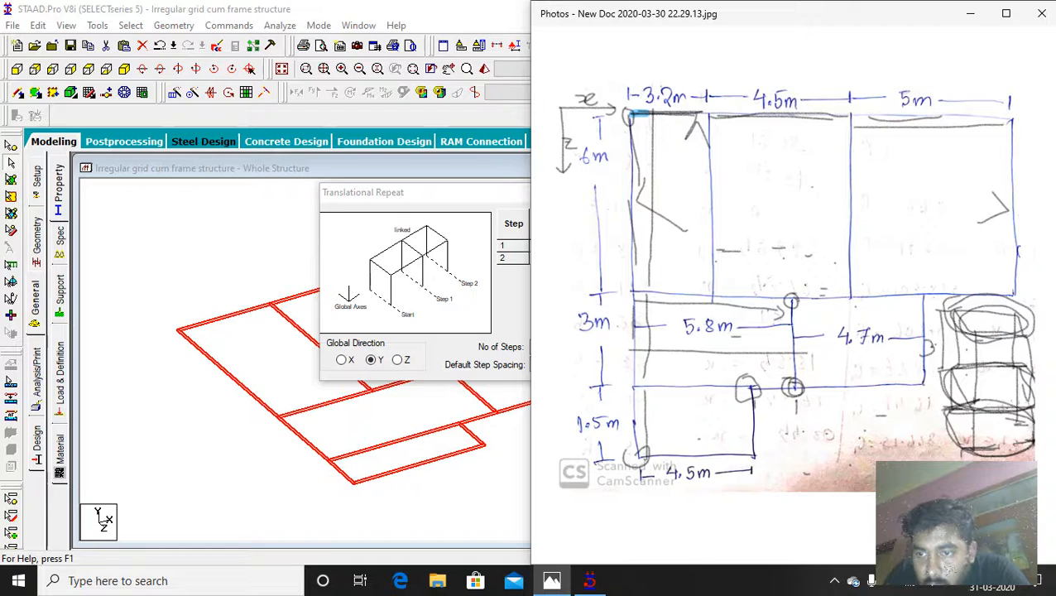
{"action": "left_click_drag", "start_coordinate": [936, 343], "coordinate": [977, 352]}
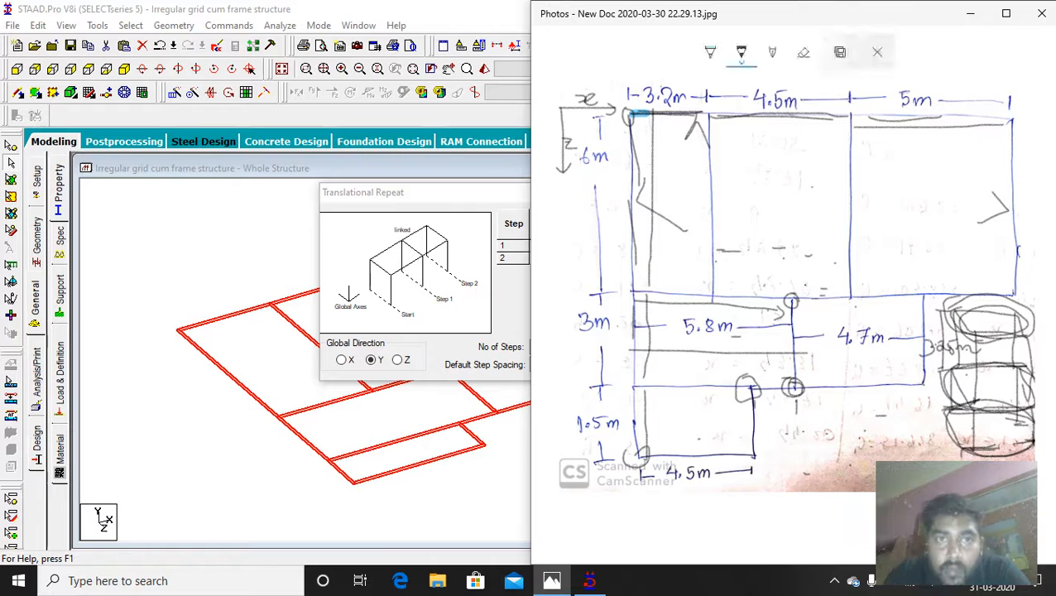
Return to STAAD.Pro and generate the vertical repeat with 3.25 m step spacing and linked steps, leaving nothing selected.
{"action": "key", "text": "alt+Tab"}
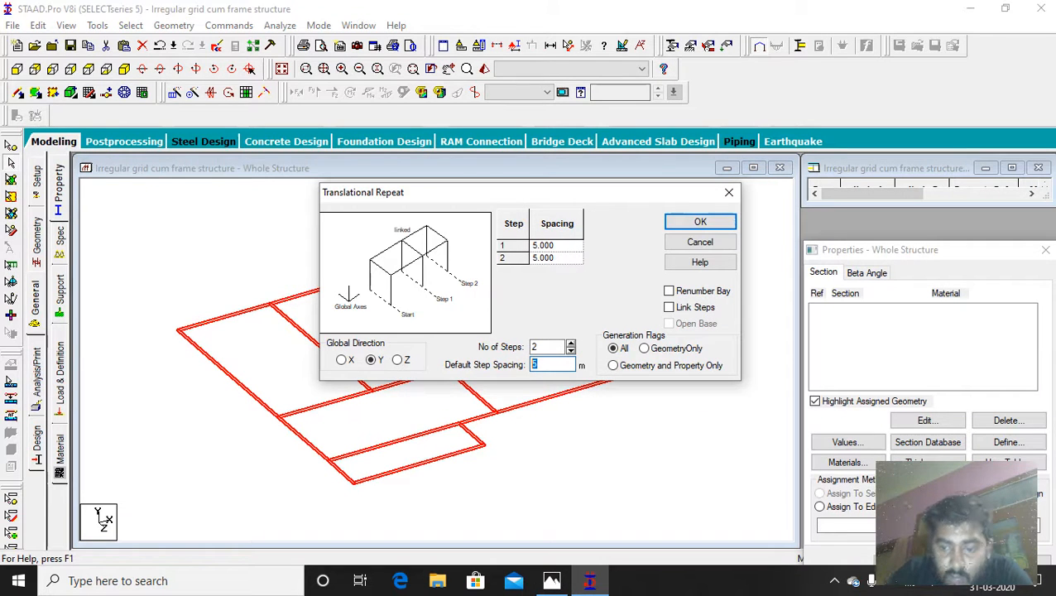
{"action": "type", "text": "3.25"}
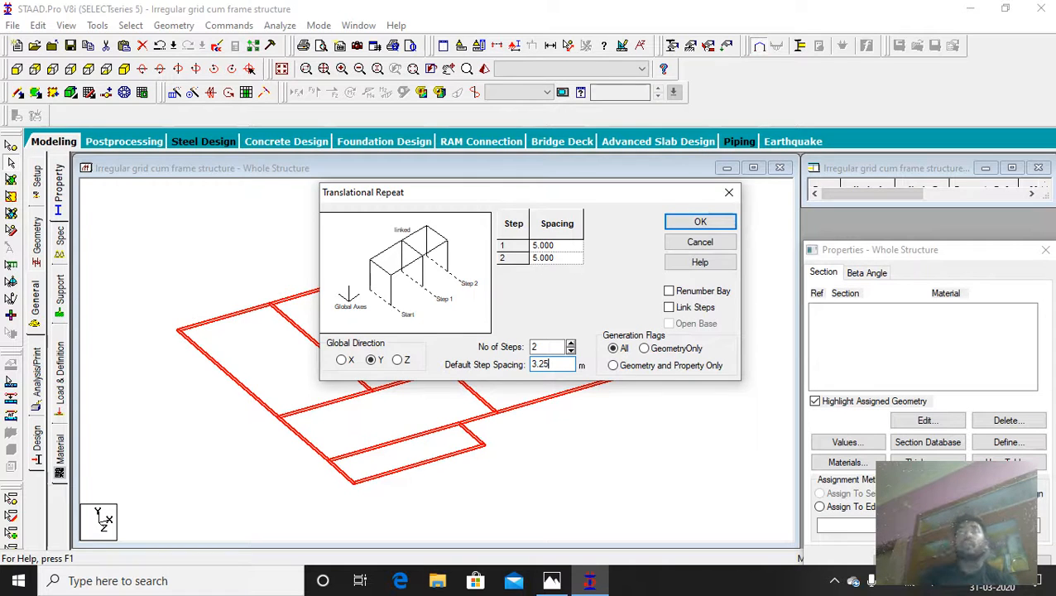
{"action": "left_click", "coordinate": [669, 307]}
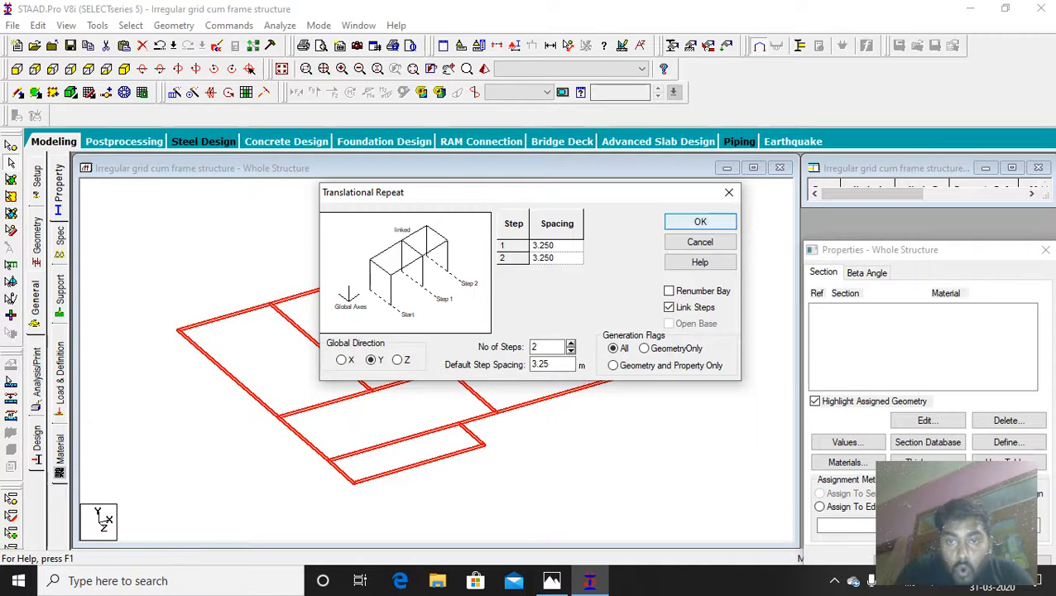
{"action": "left_click", "coordinate": [700, 222]}
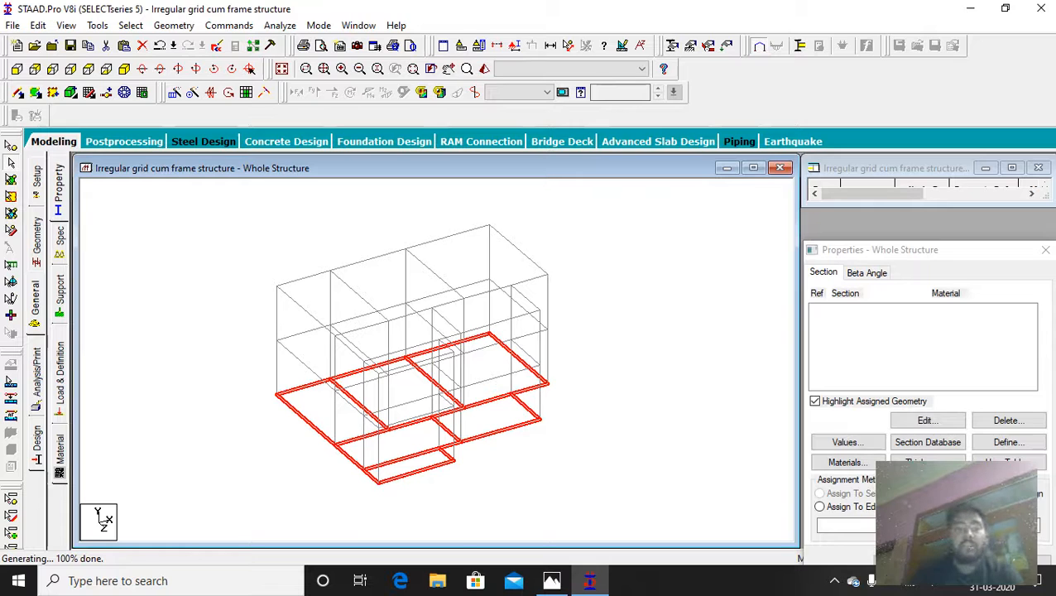
{"action": "key", "text": "Escape"}
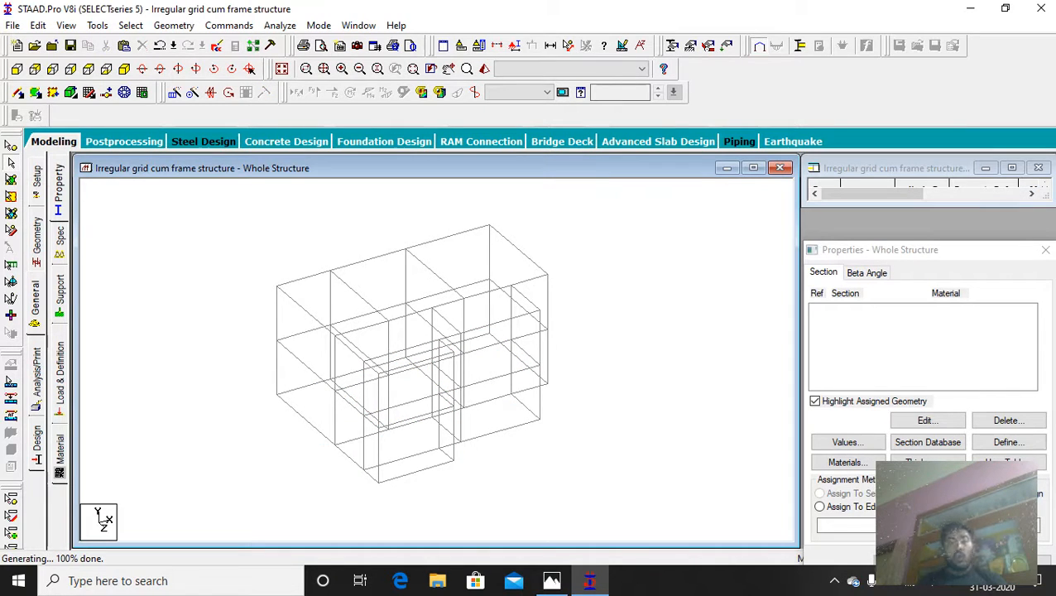
Pick one middle-level edge beam and check where it lies in the side elevation of the frame.
{"action": "left_click", "coordinate": [305, 365]}
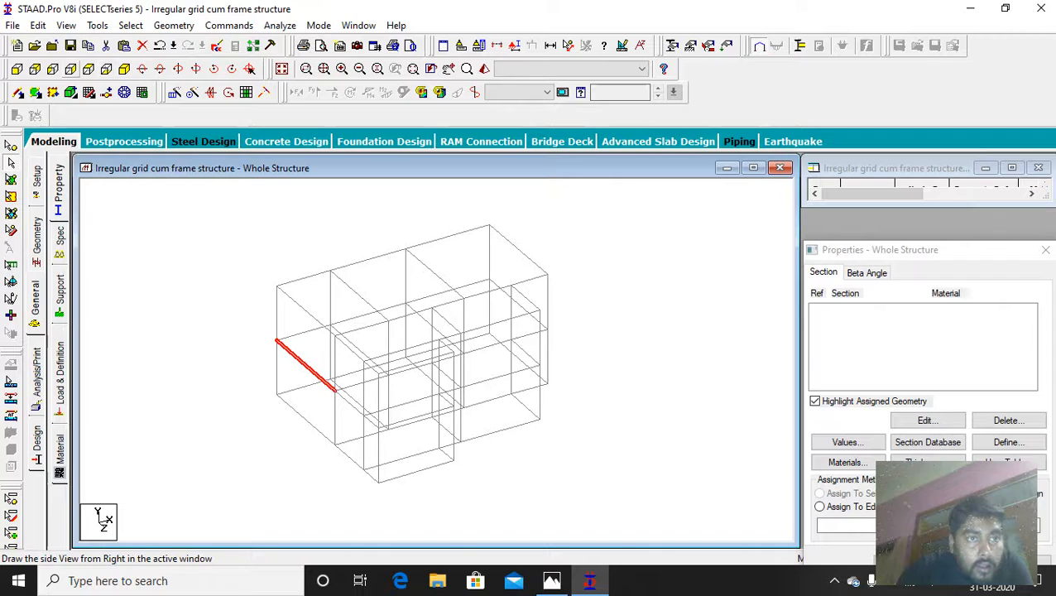
{"action": "left_click", "coordinate": [70, 69]}
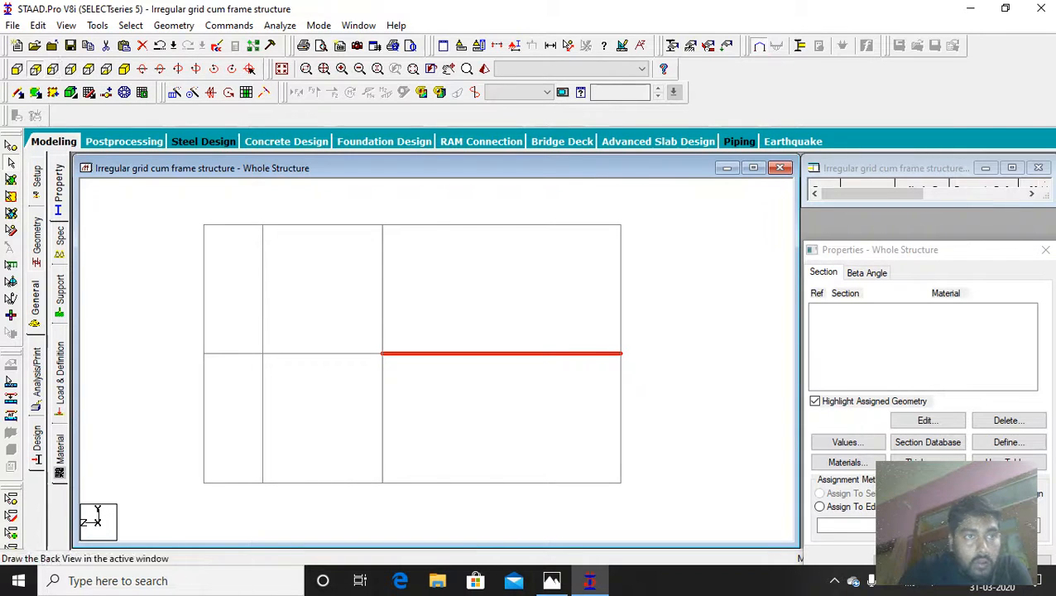
{"action": "left_click", "coordinate": [53, 69]}
{"action": "left_click", "coordinate": [17, 69]}
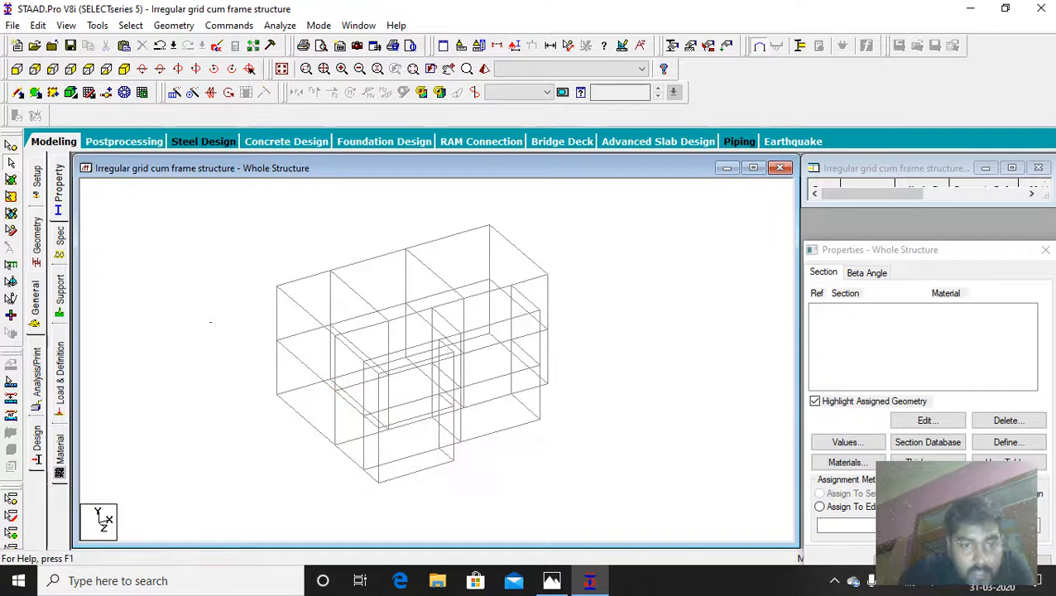
Select the two corner edge beams on both the middle and the top floor levels one by one.
{"action": "left_click", "coordinate": [306, 365]}
{"action": "left_click", "coordinate": [303, 332]}
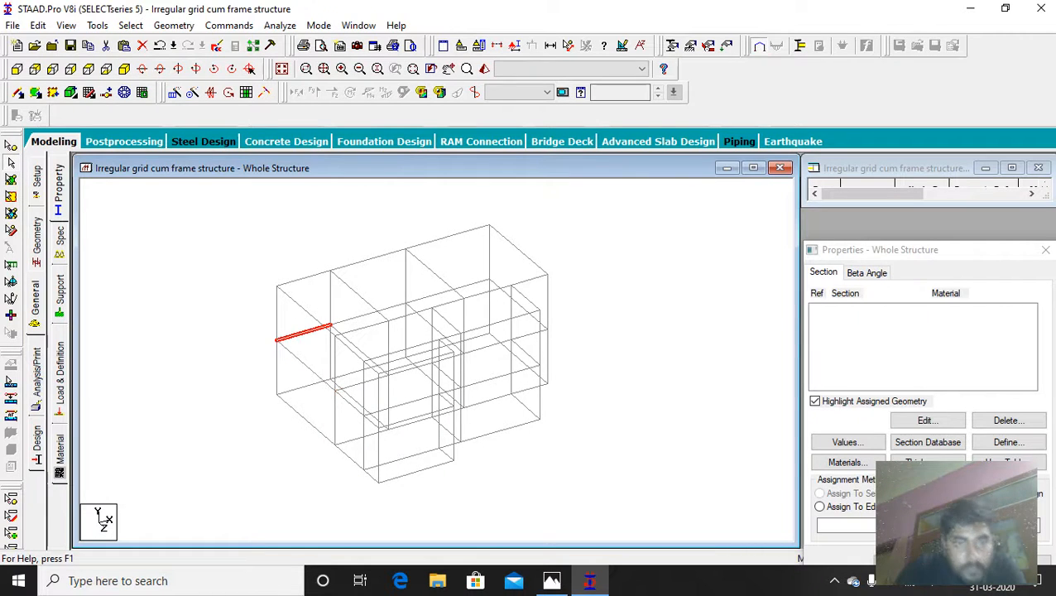
{"action": "left_click", "coordinate": [305, 365], "text": "ctrl"}
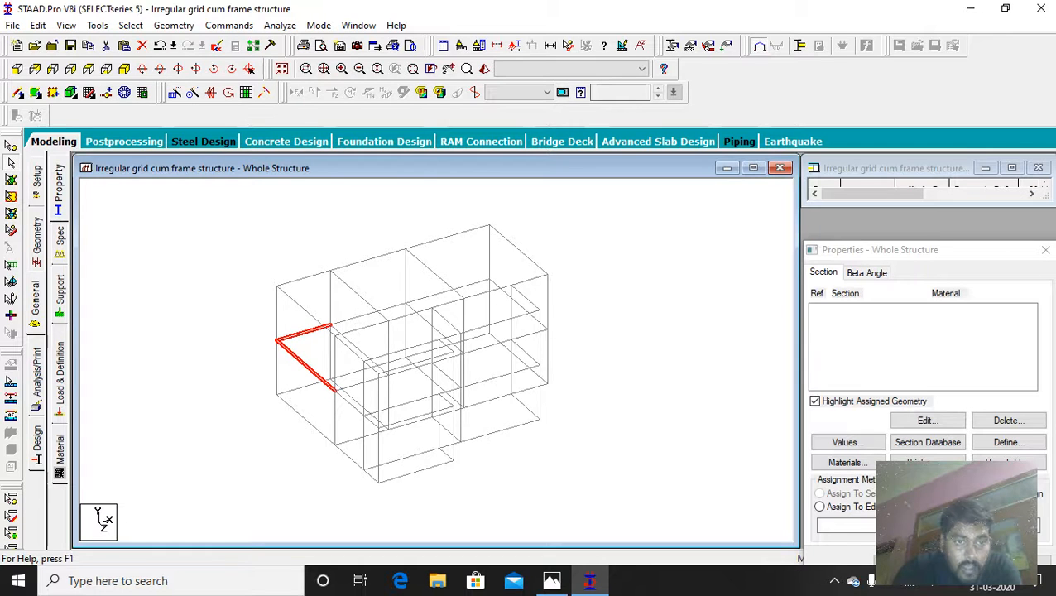
{"action": "left_click", "coordinate": [303, 278]}
{"action": "left_click", "coordinate": [305, 311], "text": "ctrl"}
{"action": "left_click", "coordinate": [303, 332], "text": "ctrl"}
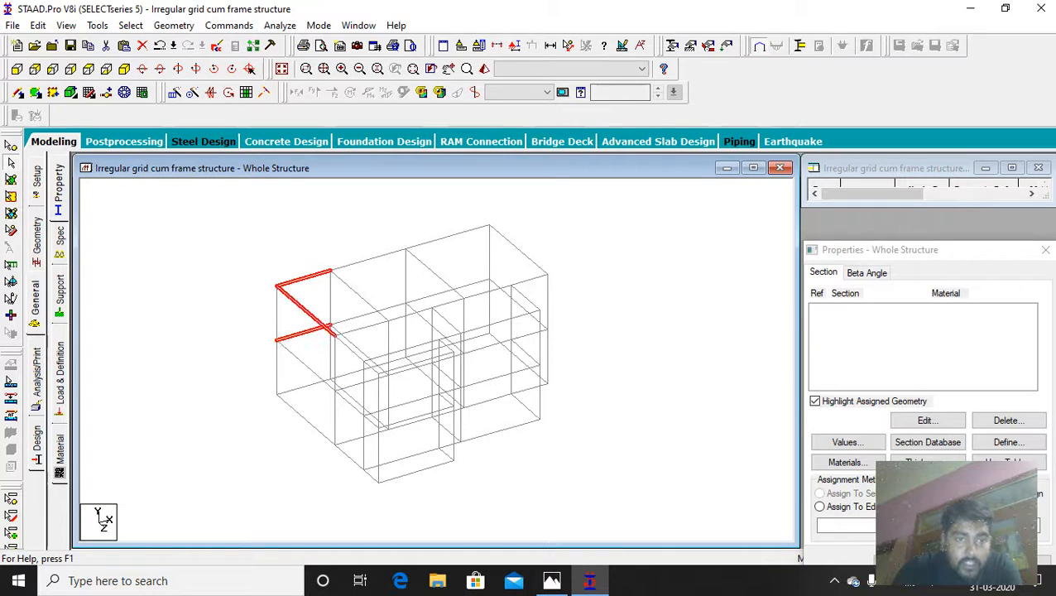
{"action": "left_click", "coordinate": [305, 365], "text": "ctrl"}
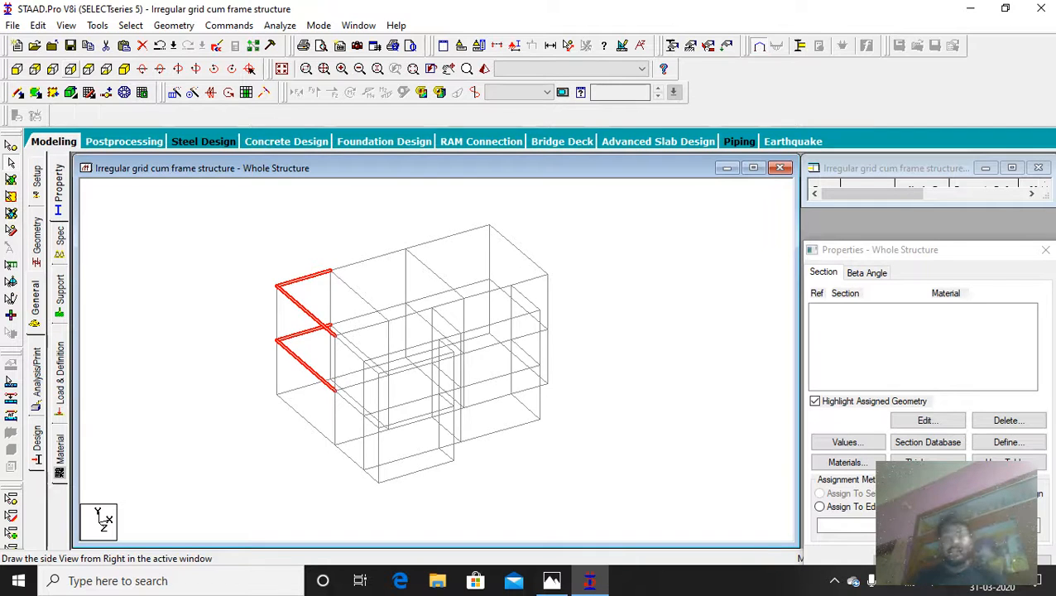
Delete all beams at the base level of the frame, keeping the columns.
{"action": "left_click", "coordinate": [71, 69]}
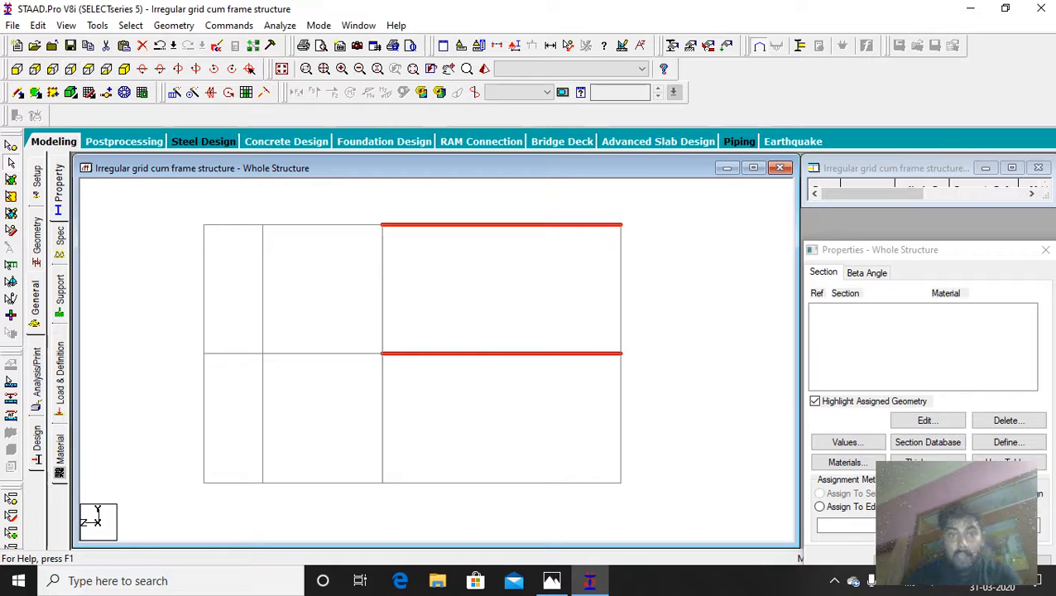
{"action": "left_click", "coordinate": [460, 224], "text": "ctrl"}
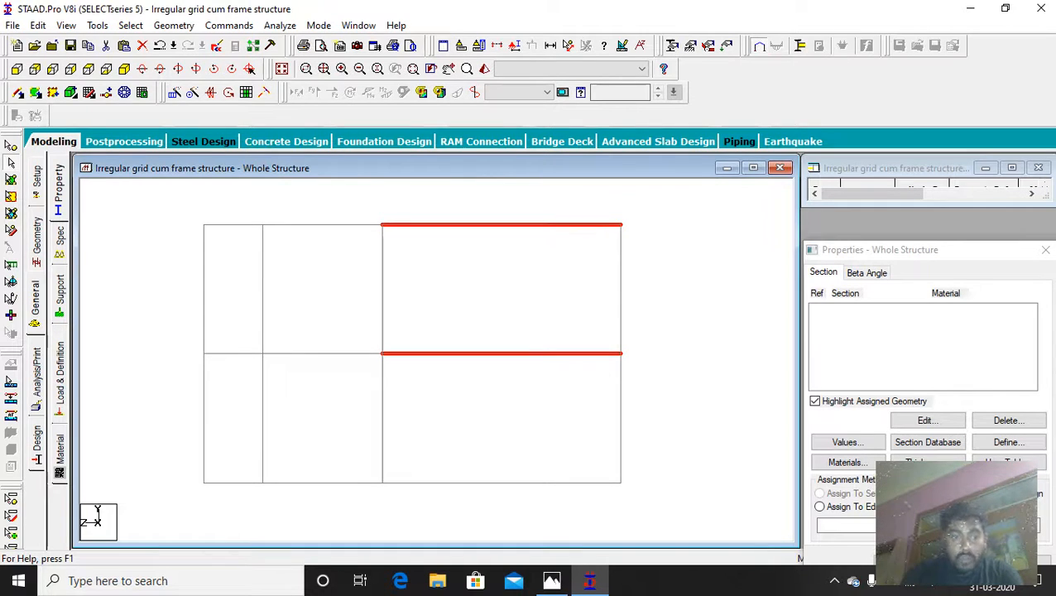
{"action": "left_click_drag", "start_coordinate": [165, 448], "coordinate": [712, 532]}
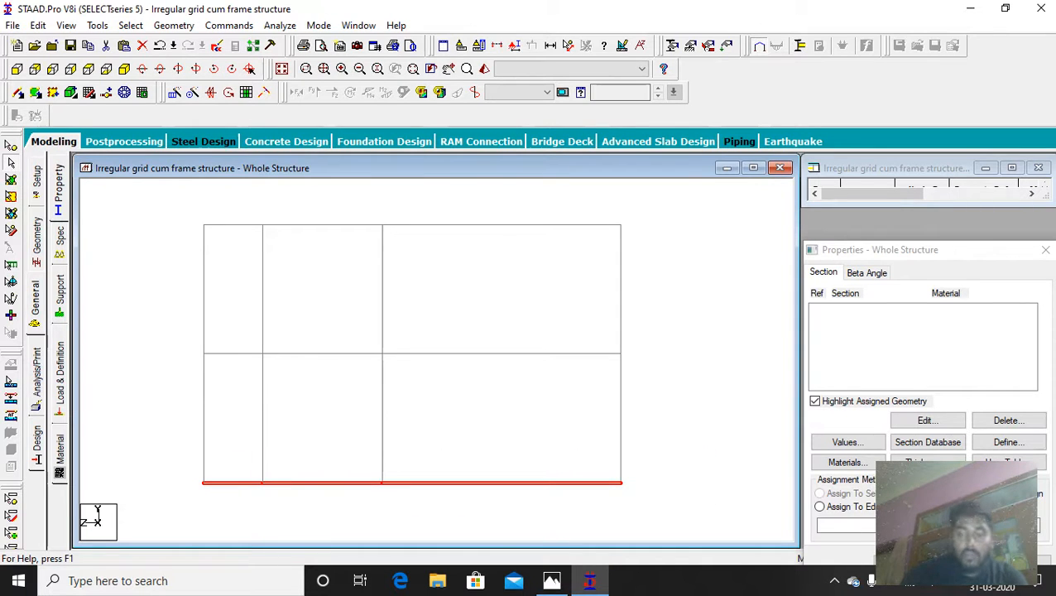
{"action": "key", "text": "Delete"}
{"action": "key", "text": "Return"}
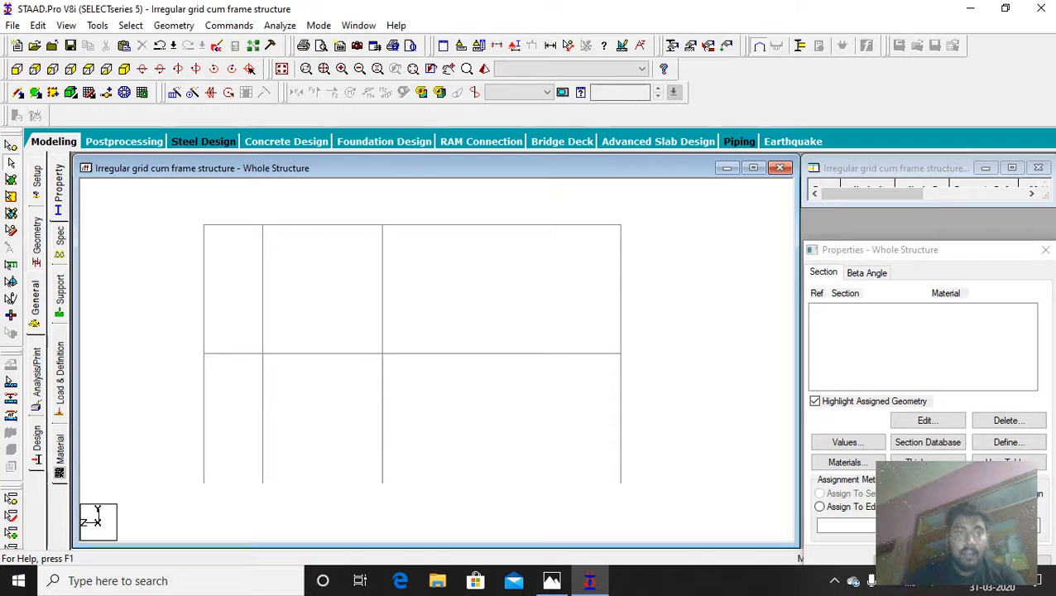
{"action": "left_click", "coordinate": [124, 68]}
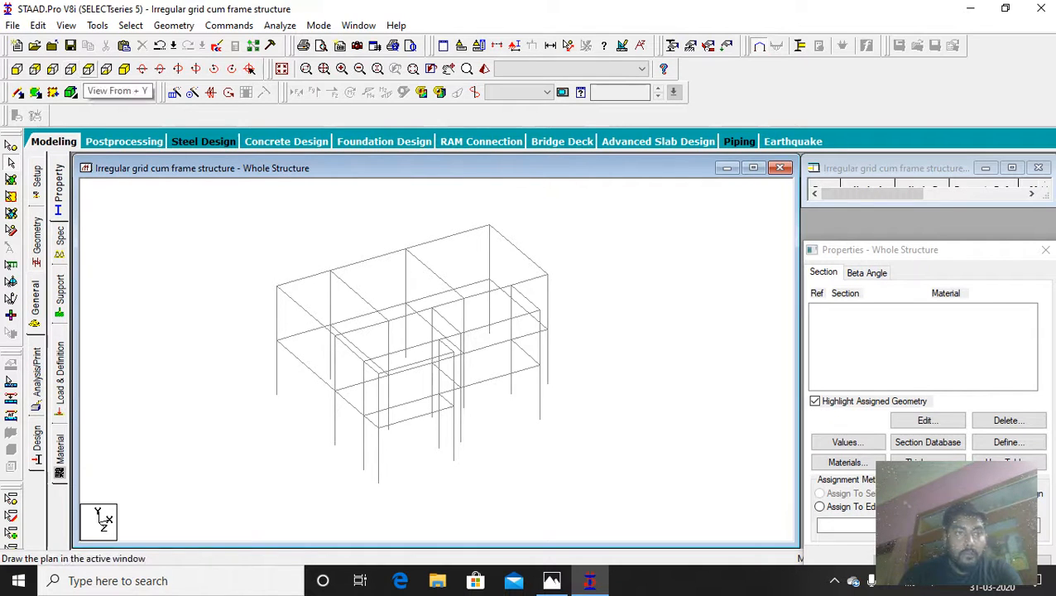
Select all beams of the middle and top floor levels together and inspect them in the isometric view.
{"action": "left_click", "coordinate": [70, 69]}
{"action": "left_click_drag", "start_coordinate": [707, 325], "coordinate": [184, 365]}
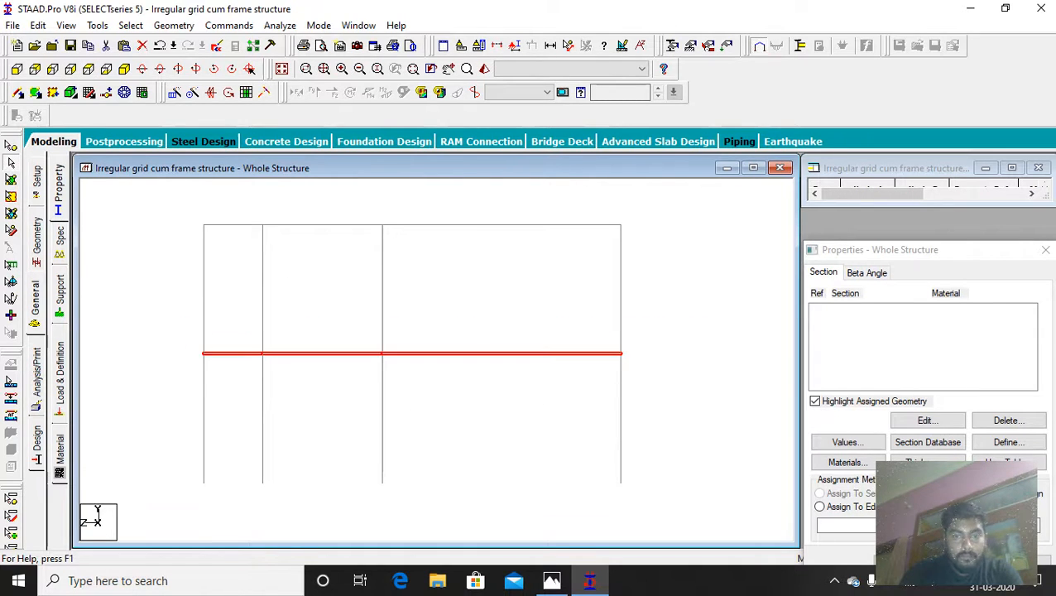
{"action": "left_click_drag", "start_coordinate": [194, 212], "coordinate": [641, 242], "text": "ctrl"}
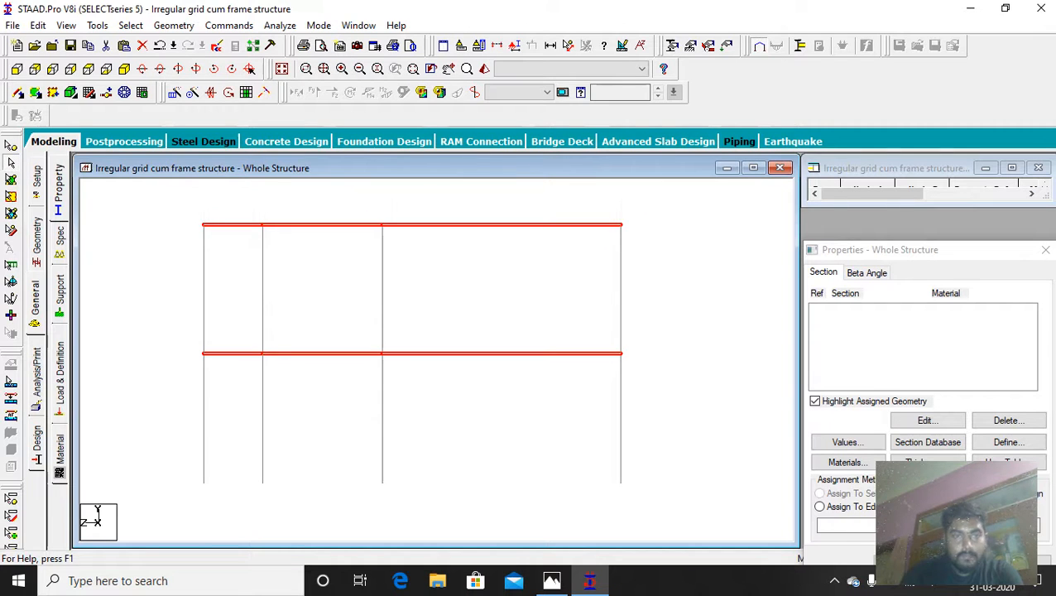
{"action": "left_click", "coordinate": [124, 68]}
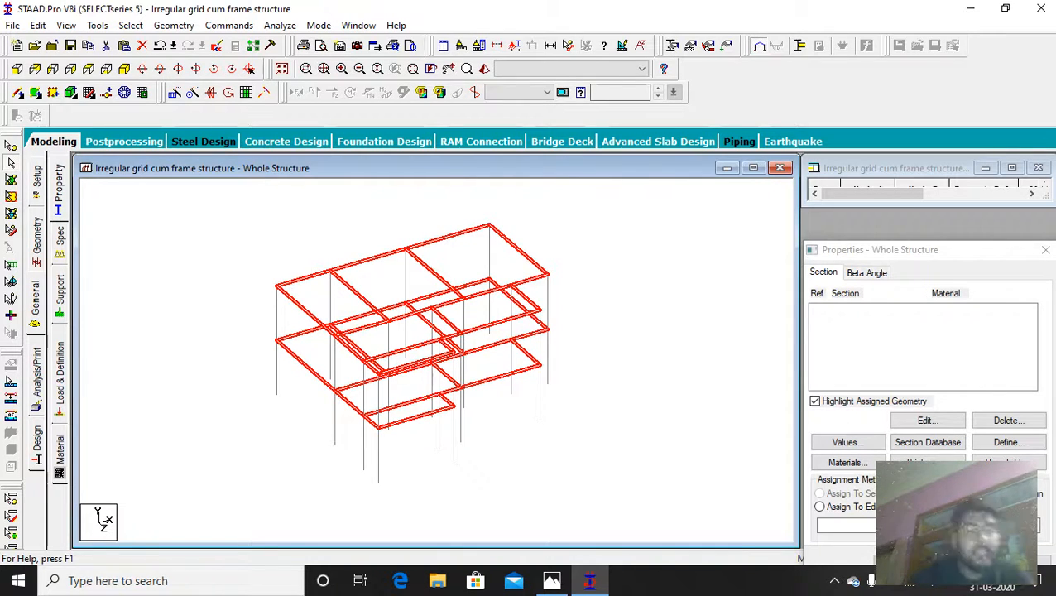
Create a fixed support and choose it as the support for assignment.
{"action": "left_click", "coordinate": [59, 295]}
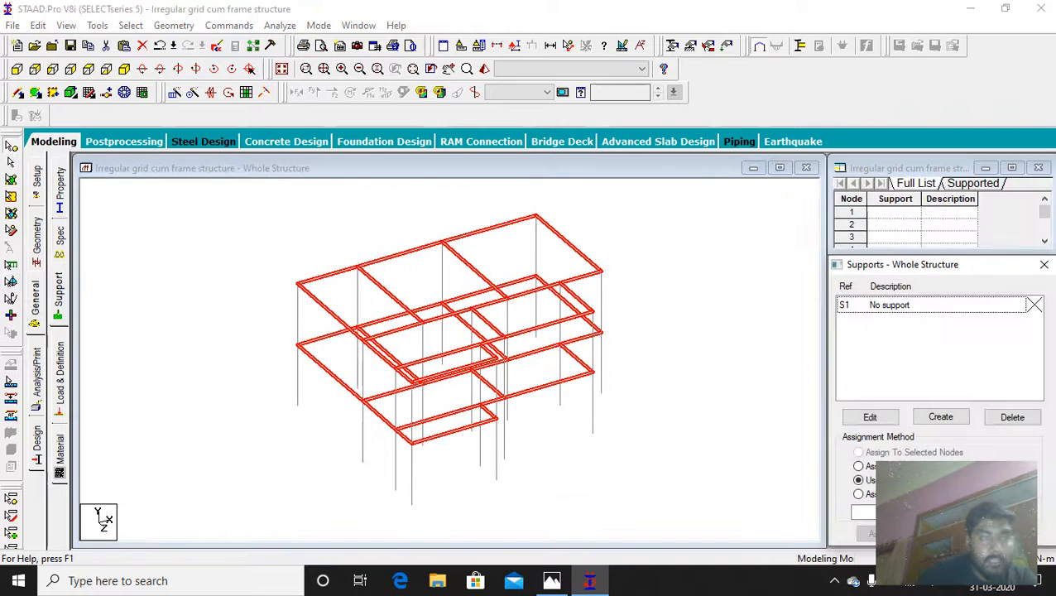
{"action": "left_click", "coordinate": [941, 416]}
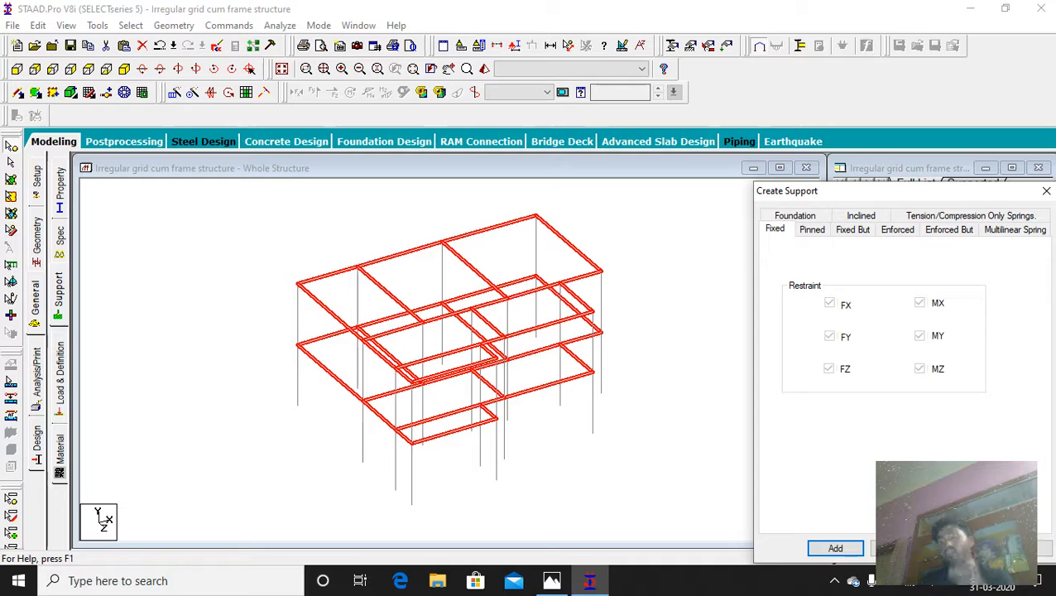
{"action": "left_click", "coordinate": [835, 548]}
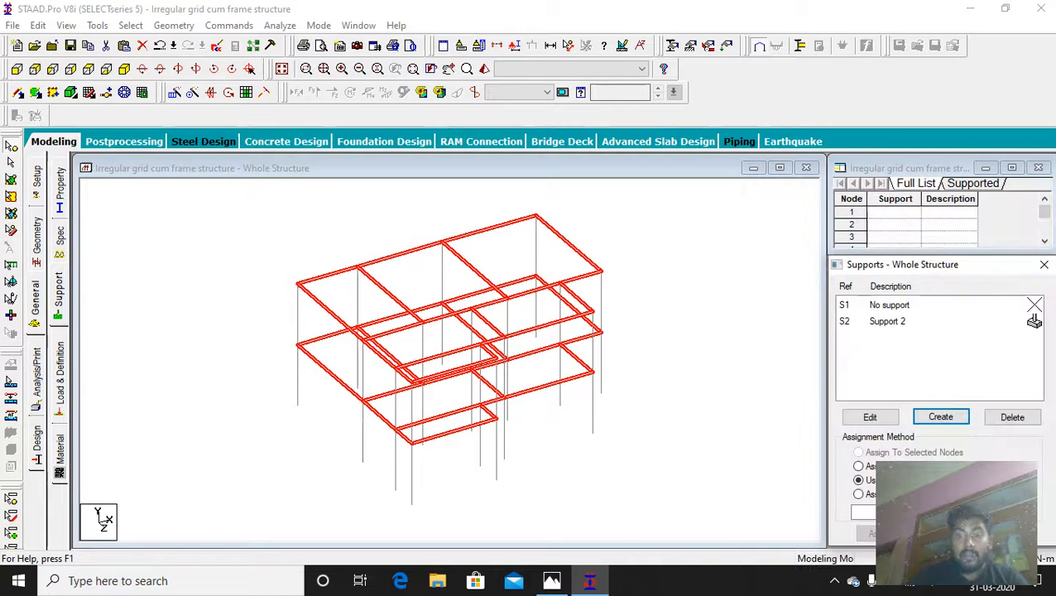
{"action": "left_click", "coordinate": [888, 321]}
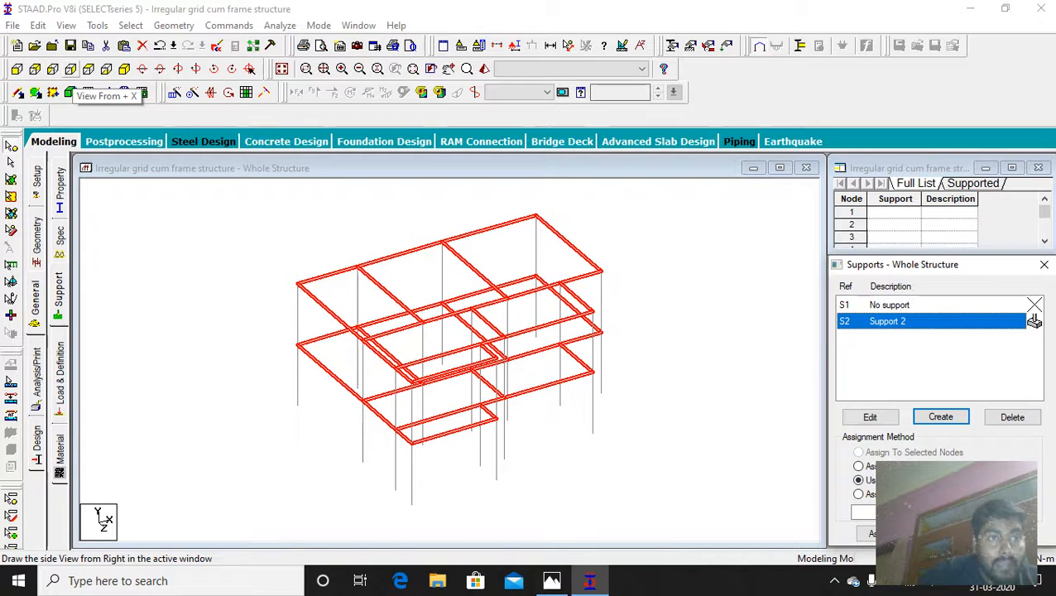
Assign the fixed support to all column base nodes using Assign To Selected Nodes.
{"action": "left_click", "coordinate": [71, 70]}
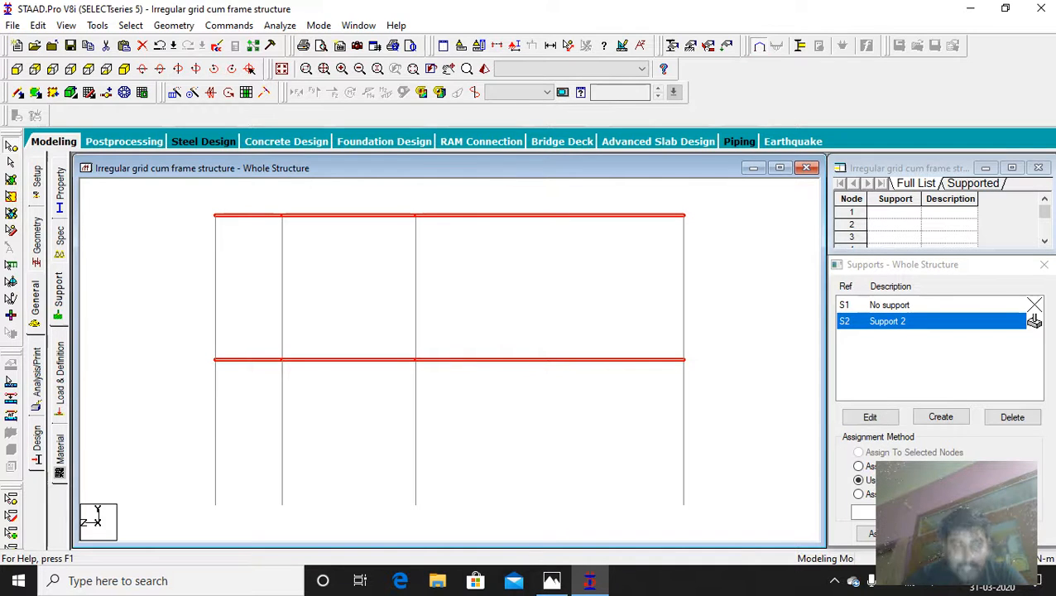
{"action": "left_click_drag", "start_coordinate": [157, 487], "coordinate": [725, 519]}
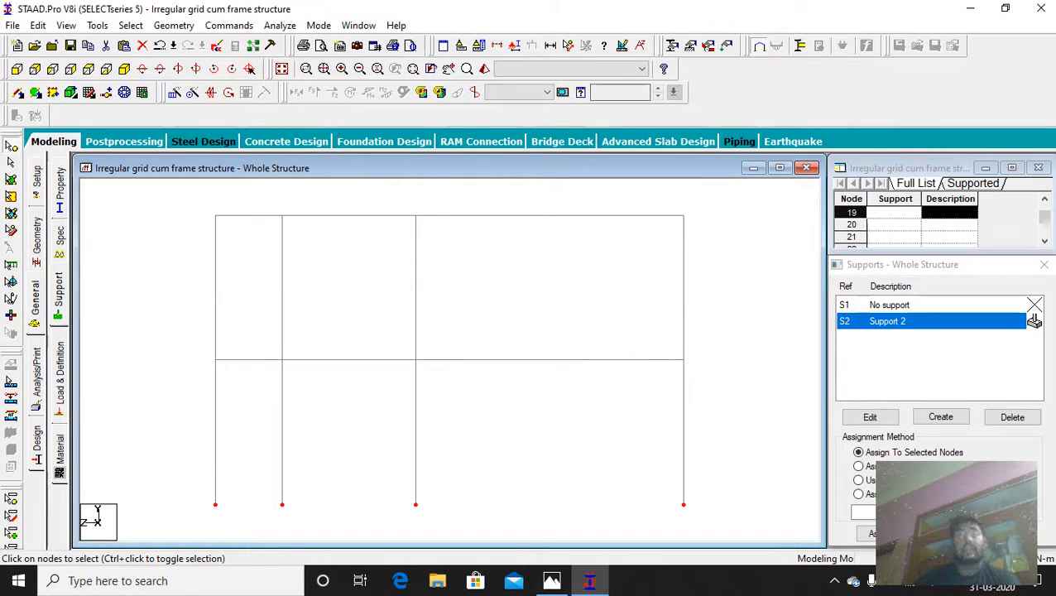
{"action": "left_click", "coordinate": [124, 69]}
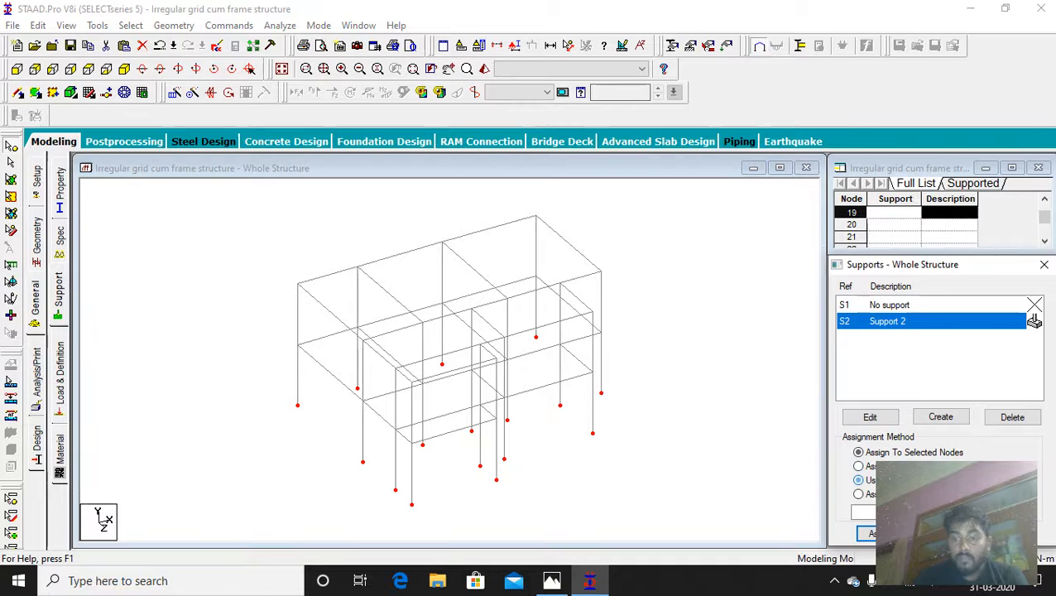
{"action": "left_click", "coordinate": [859, 480]}
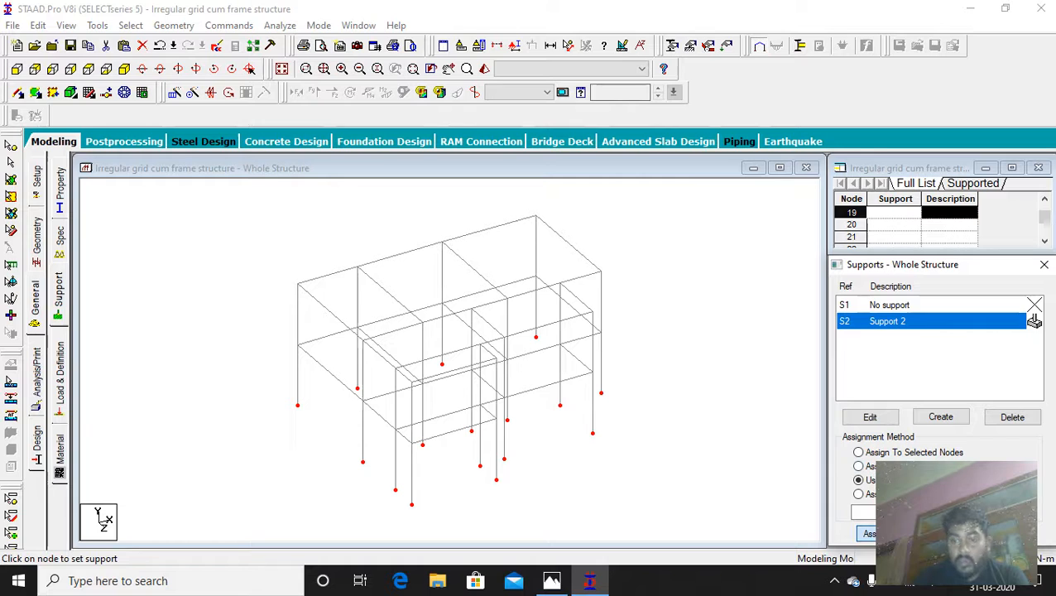
{"action": "left_click", "coordinate": [858, 452]}
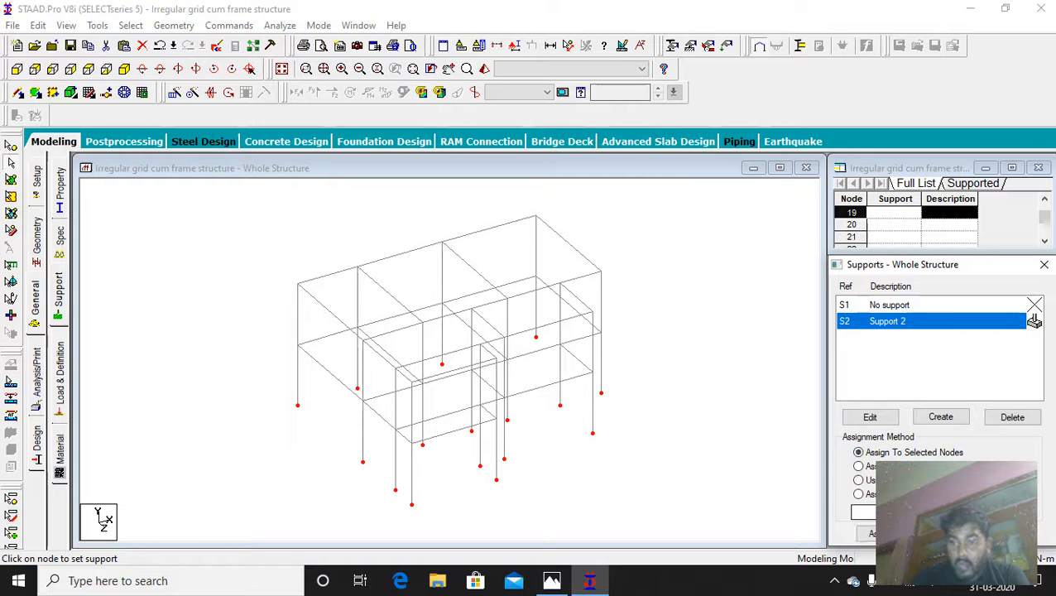
{"action": "left_click", "coordinate": [867, 534]}
{"action": "key", "text": "Return"}
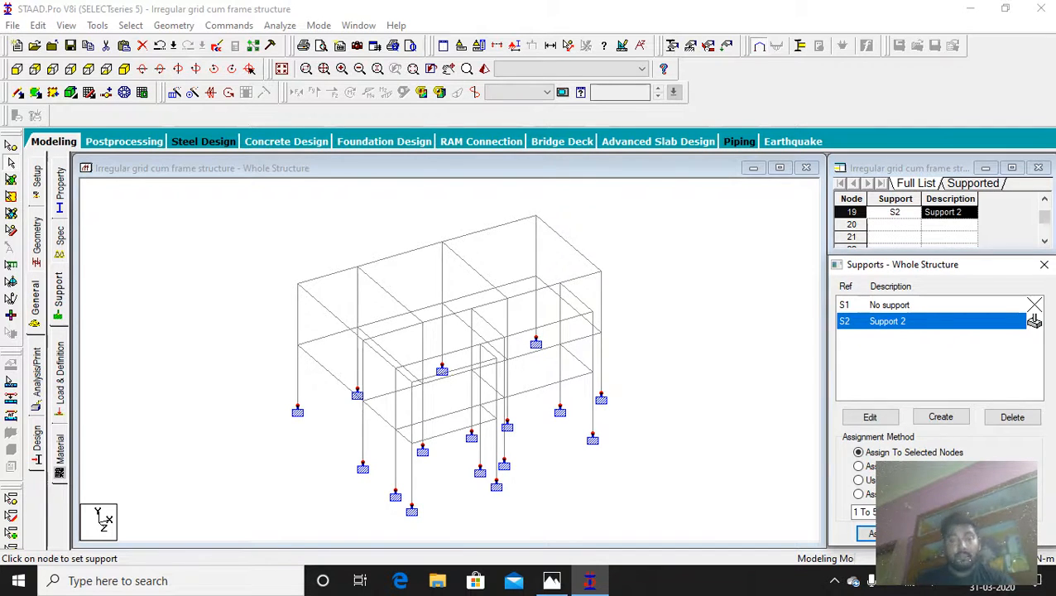
Switch to the sketch in Photos at full size and draw a beam cross-section dimensioned 250 wide and 350 deep.
{"action": "left_click", "coordinate": [551, 581]}
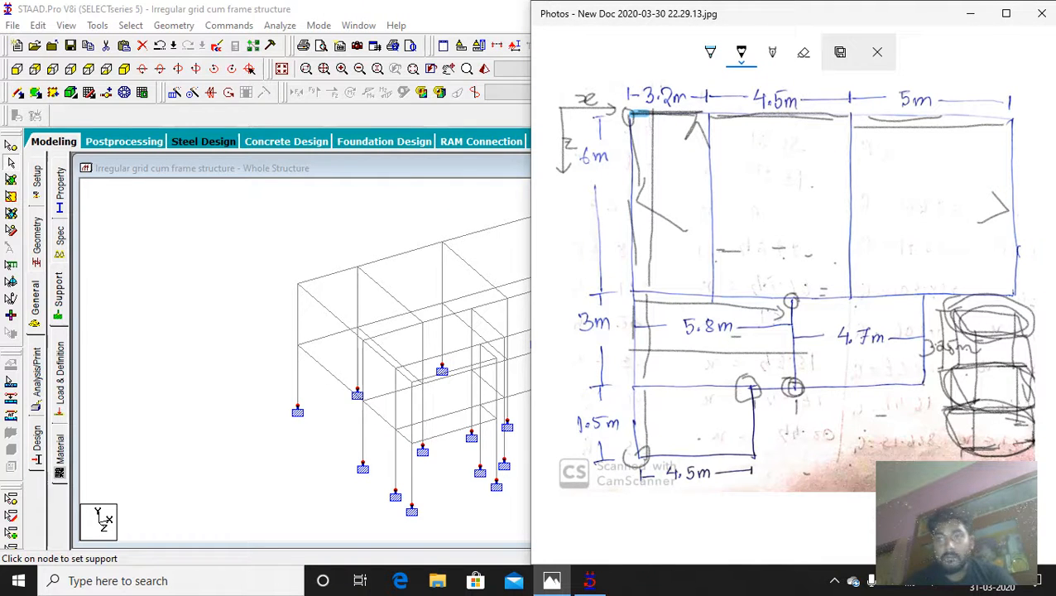
{"action": "key", "text": "super+Up"}
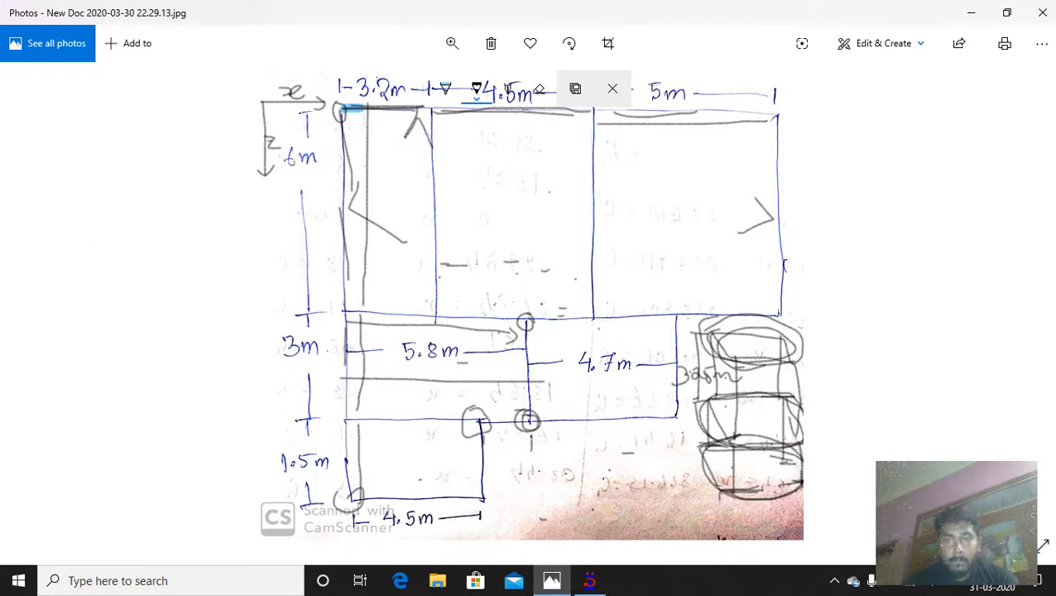
{"action": "mouse_move", "coordinate": [623, 179]}
{"action": "left_mouse_down"}
{"action": "mouse_move", "coordinate": [620, 215]}
{"action": "mouse_move", "coordinate": [665, 178]}
{"action": "mouse_move", "coordinate": [670, 244]}
{"action": "mouse_move", "coordinate": [618, 244]}
{"action": "mouse_move", "coordinate": [615, 208]}
{"action": "left_mouse_up"}
{"action": "mouse_move", "coordinate": [620, 166]}
{"action": "left_mouse_down"}
{"action": "mouse_move", "coordinate": [644, 180]}
{"action": "mouse_move", "coordinate": [660, 155]}
{"action": "mouse_move", "coordinate": [681, 245]}
{"action": "left_mouse_up"}
{"action": "mouse_move", "coordinate": [695, 204]}
{"action": "left_mouse_down"}
{"action": "mouse_move", "coordinate": [698, 229]}
{"action": "mouse_move", "coordinate": [728, 207]}
{"action": "left_mouse_up"}
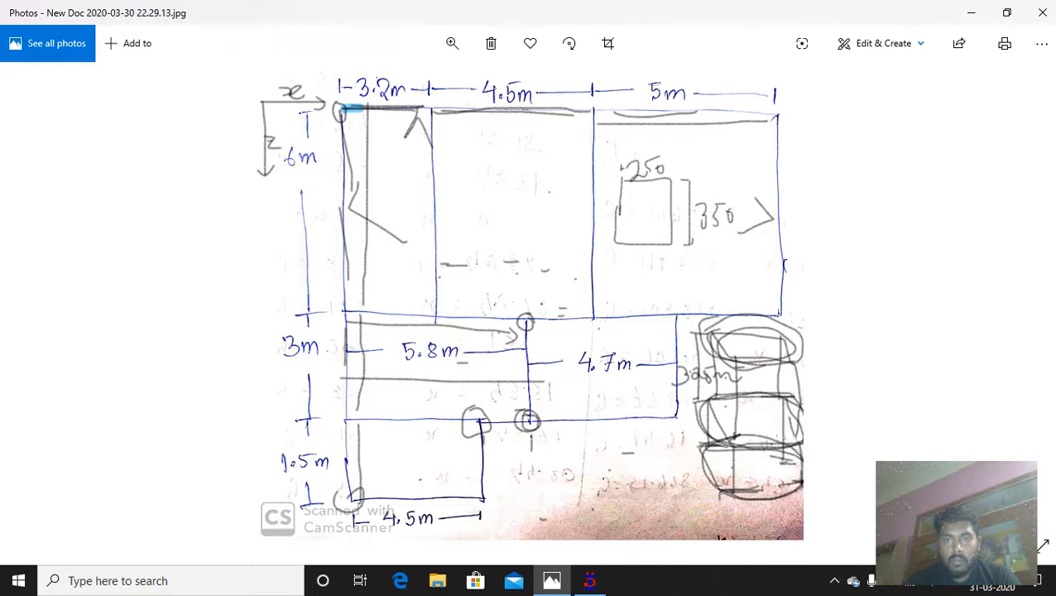
Label the 250 by 350 section "Beam" and sketch a 300 by 350 section beside it labelled "Column".
{"action": "left_click_drag", "start_coordinate": [627, 212], "coordinate": [627, 229]}
{"action": "mouse_move", "coordinate": [631, 212]}
{"action": "left_mouse_down"}
{"action": "mouse_move", "coordinate": [633, 232]}
{"action": "mouse_move", "coordinate": [659, 215]}
{"action": "mouse_move", "coordinate": [668, 228]}
{"action": "left_mouse_up"}
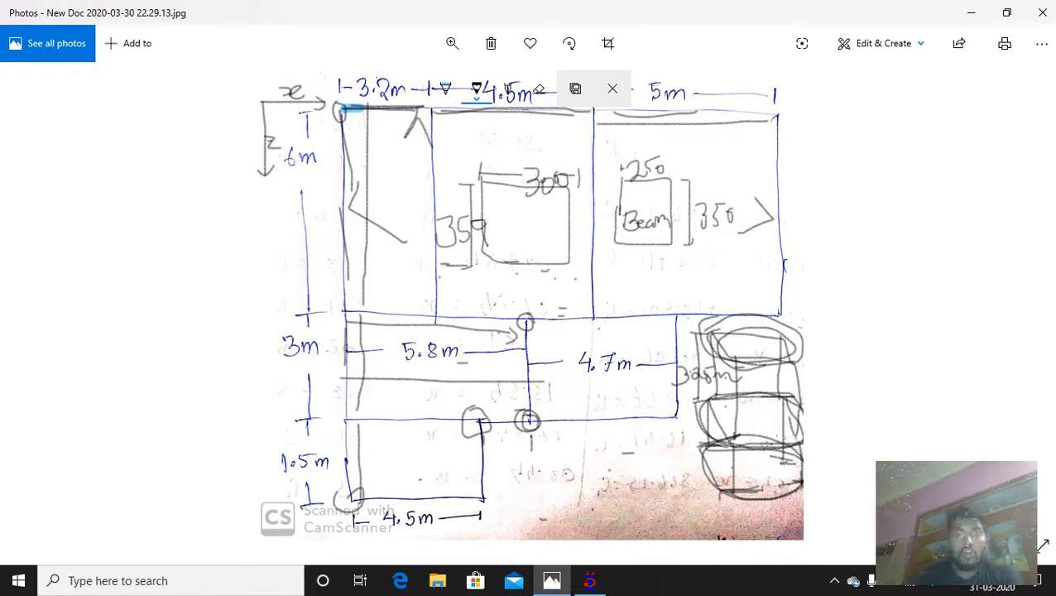
{"action": "mouse_move", "coordinate": [492, 229]}
{"action": "left_mouse_down"}
{"action": "mouse_move", "coordinate": [493, 246]}
{"action": "mouse_move", "coordinate": [510, 224]}
{"action": "mouse_move", "coordinate": [513, 250]}
{"action": "mouse_move", "coordinate": [522, 231]}
{"action": "mouse_move", "coordinate": [550, 247]}
{"action": "mouse_move", "coordinate": [555, 232]}
{"action": "mouse_move", "coordinate": [588, 225]}
{"action": "left_mouse_up"}
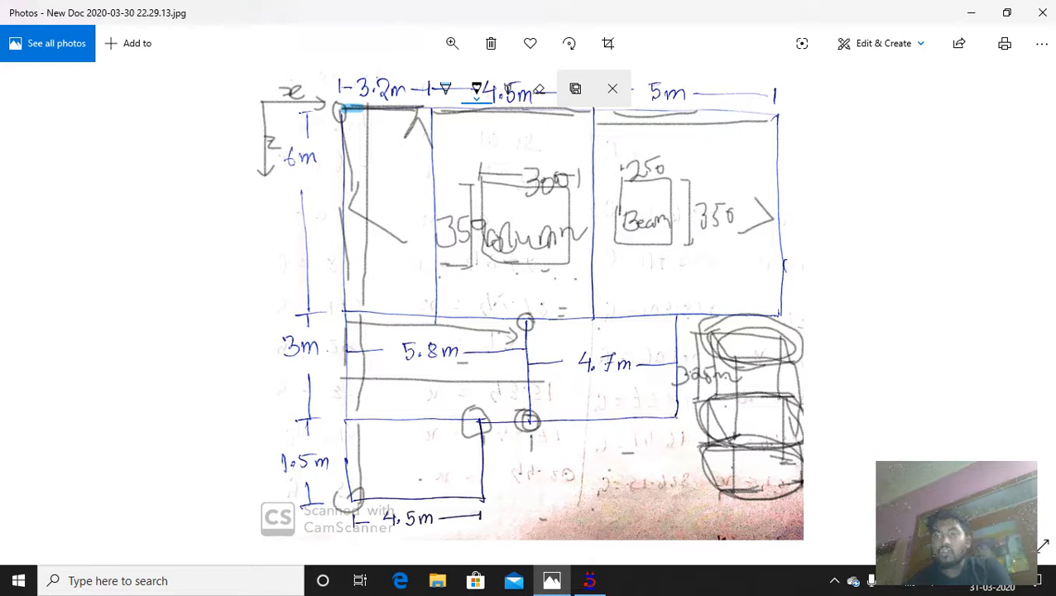
Switch back to STAAD.Pro and define a rectangular concrete section with YD 0.35 m and ZD 0.25 m.
{"action": "left_click", "coordinate": [971, 13]}
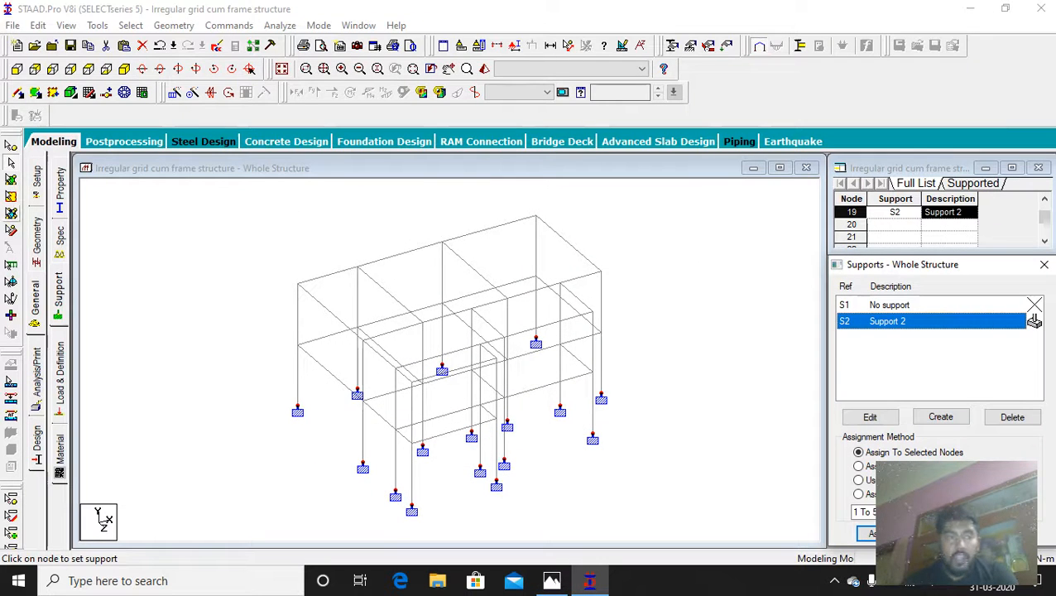
{"action": "left_click", "coordinate": [59, 189]}
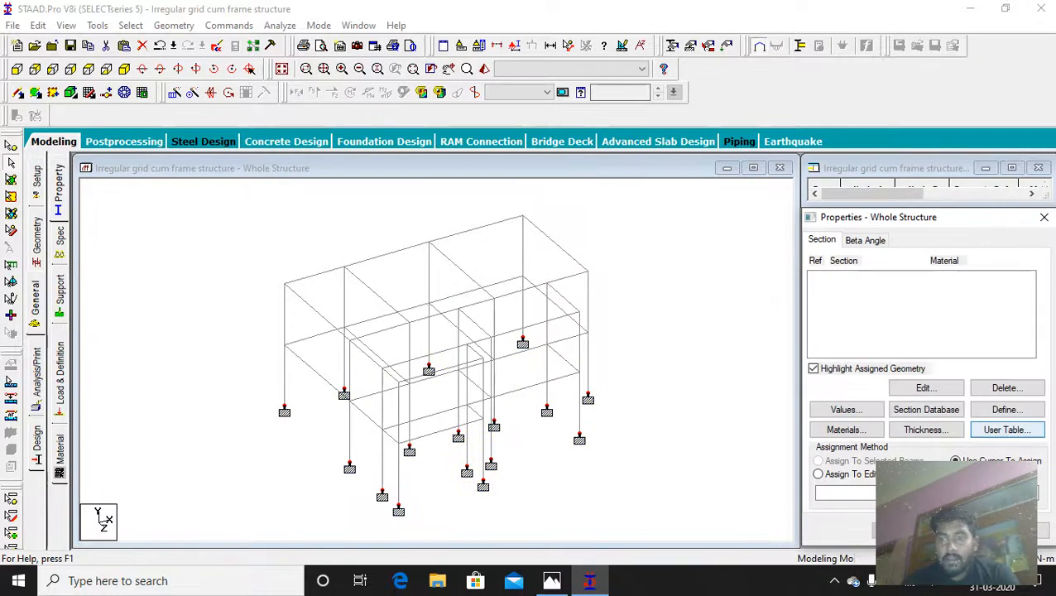
{"action": "left_click", "coordinate": [1008, 409]}
{"action": "left_click", "coordinate": [309, 166]}
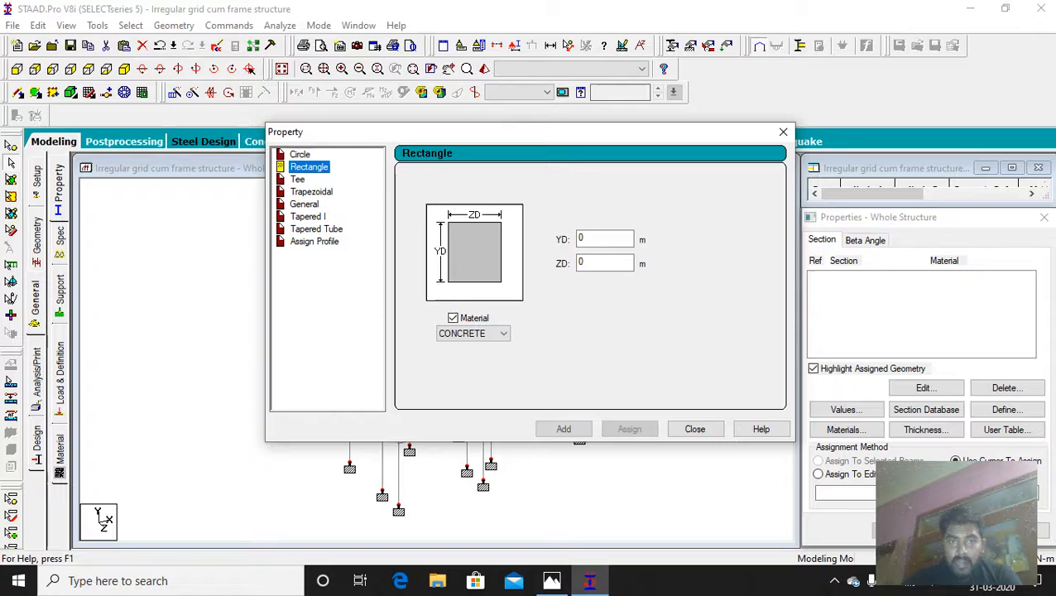
{"action": "double_click", "coordinate": [605, 239]}
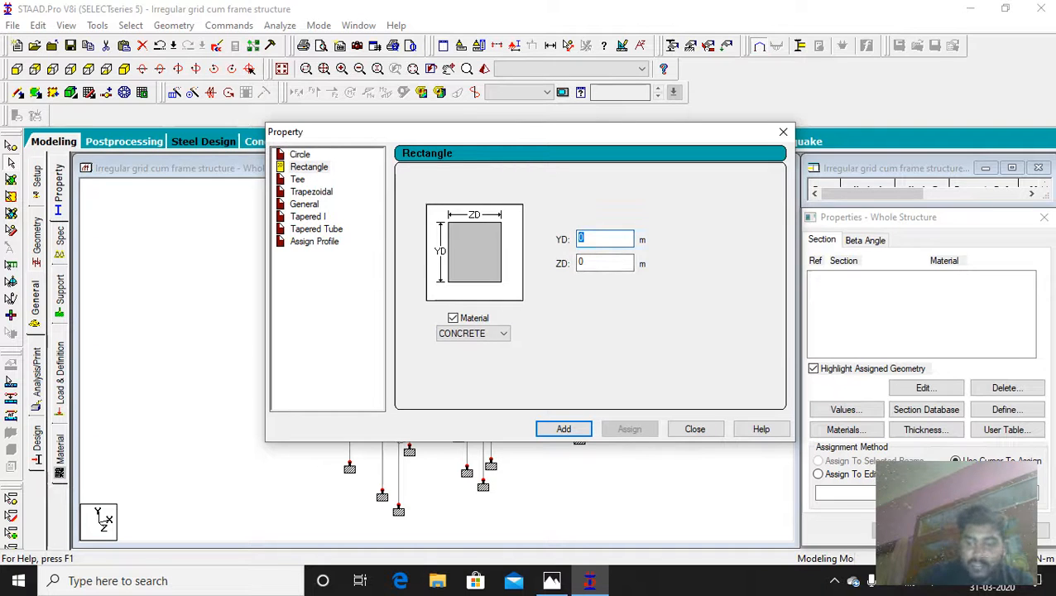
{"action": "type", "text": ".35"}
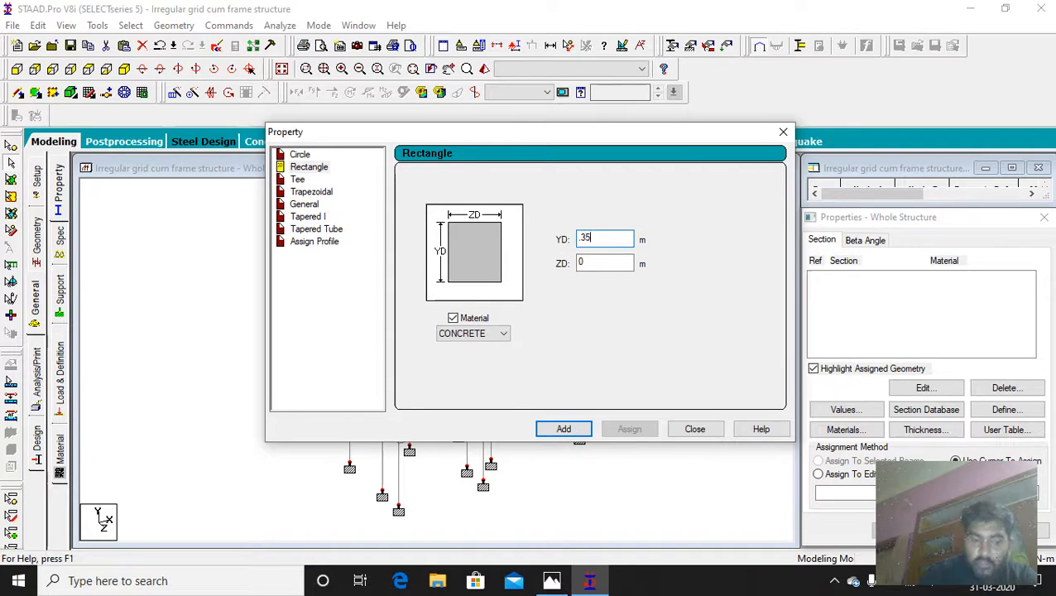
{"action": "key", "text": "Tab"}
{"action": "type", "text": ".25"}
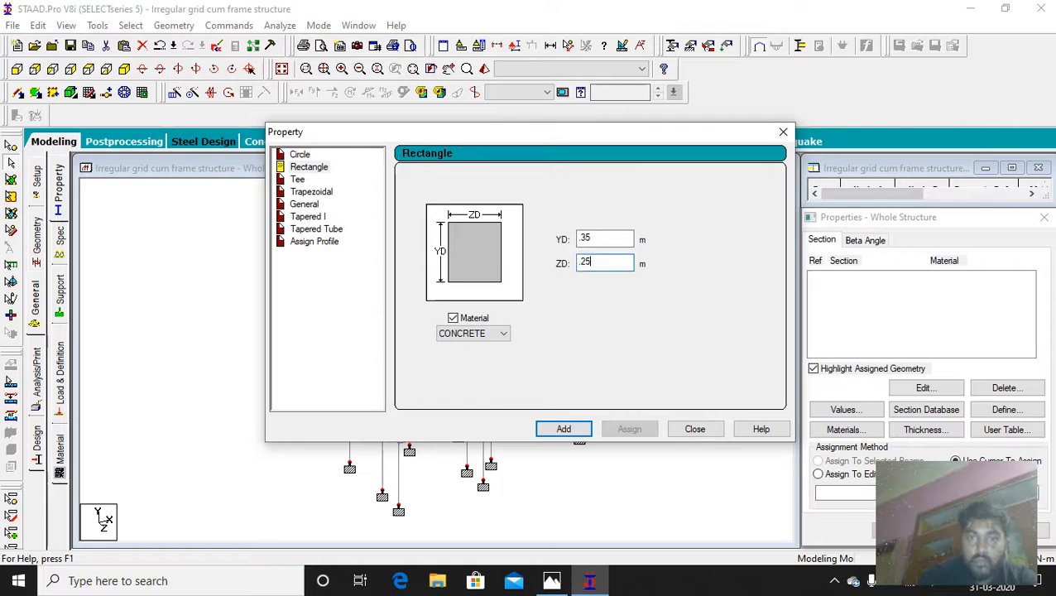
{"action": "key", "text": "Return"}
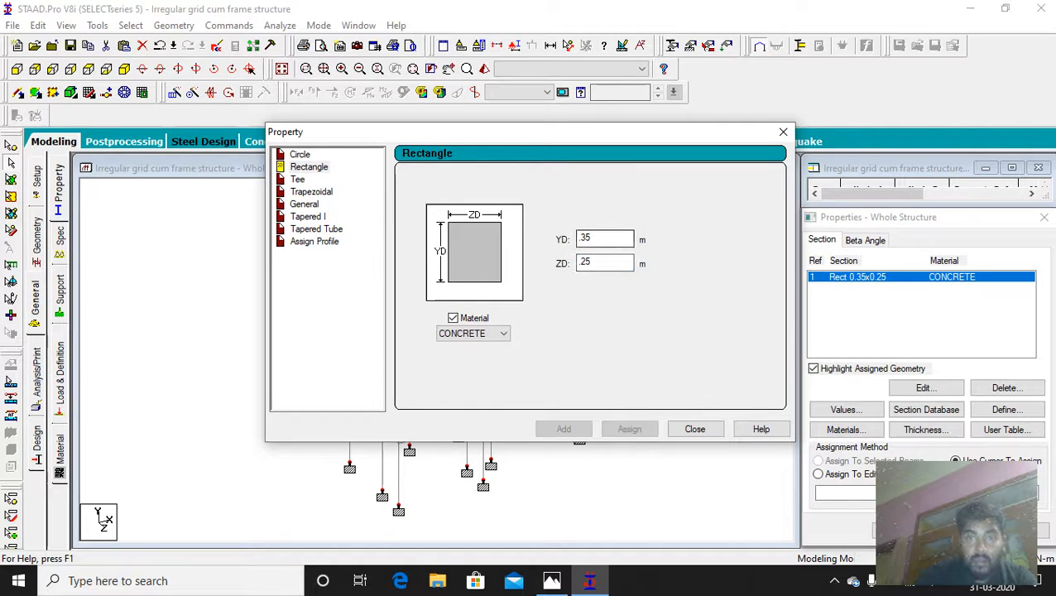
Add a second rectangular concrete section with YD 0.35 m and ZD 0.3 m, then choose the 0.35x0.25 section for assignment.
{"action": "key", "text": "Tab"}
{"action": "type", "text": ".3"}
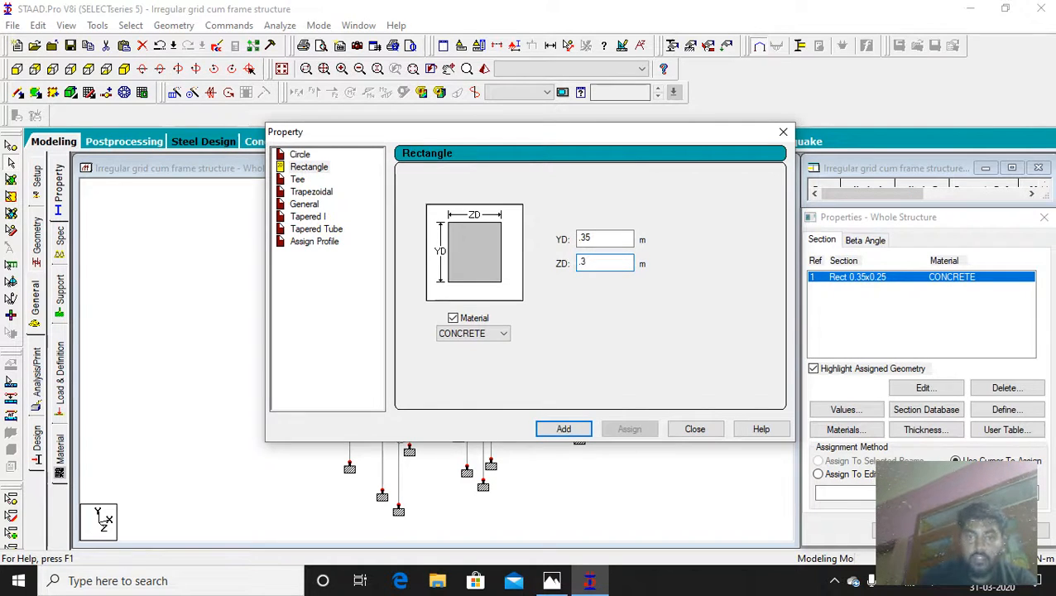
{"action": "key", "text": "Return"}
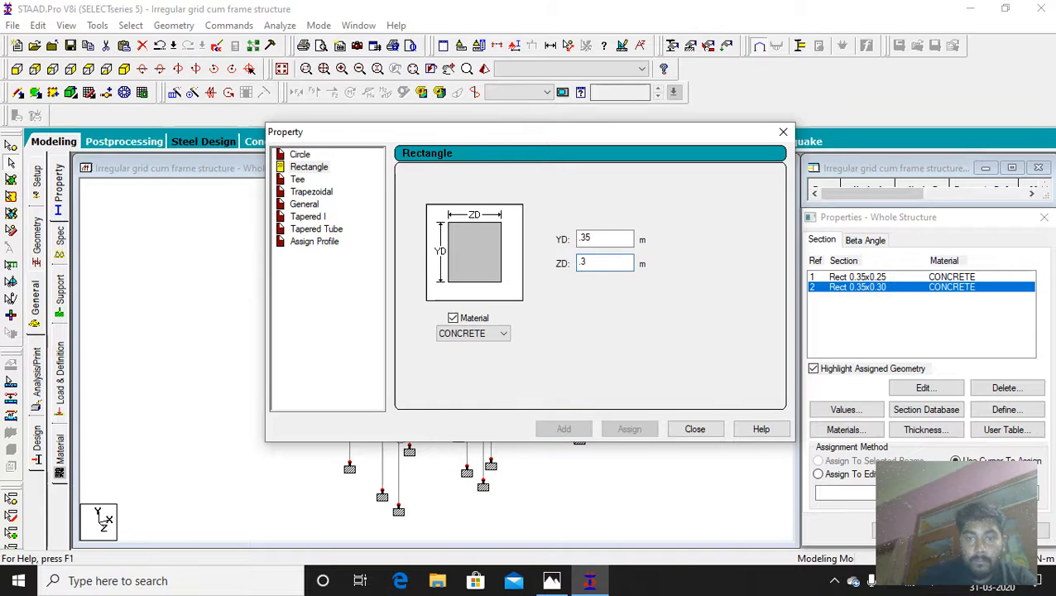
{"action": "left_click", "coordinate": [694, 429]}
{"action": "left_click", "coordinate": [857, 277]}
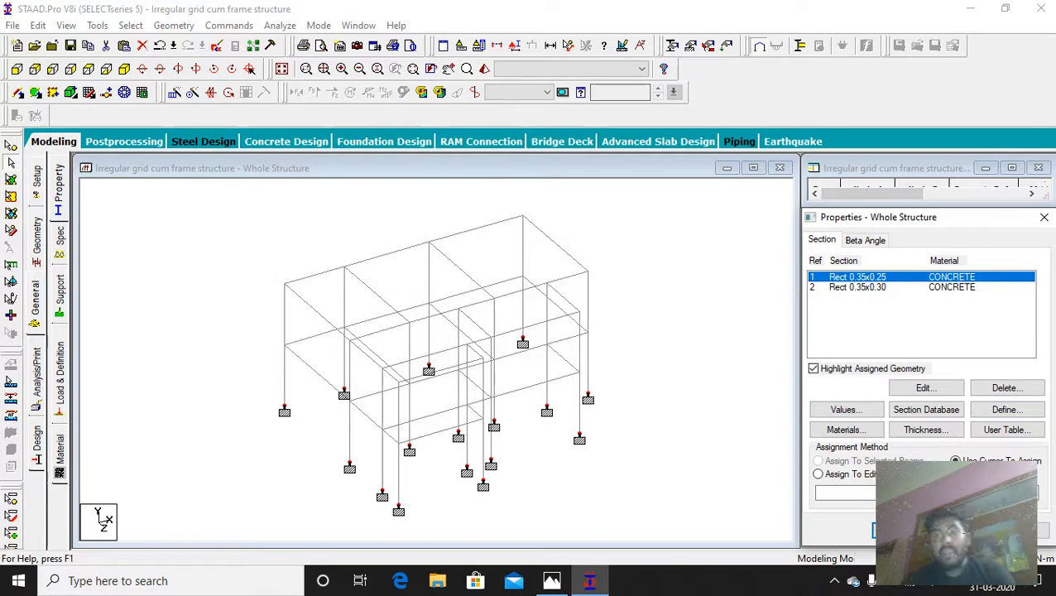
{"action": "left_click", "coordinate": [857, 287]}
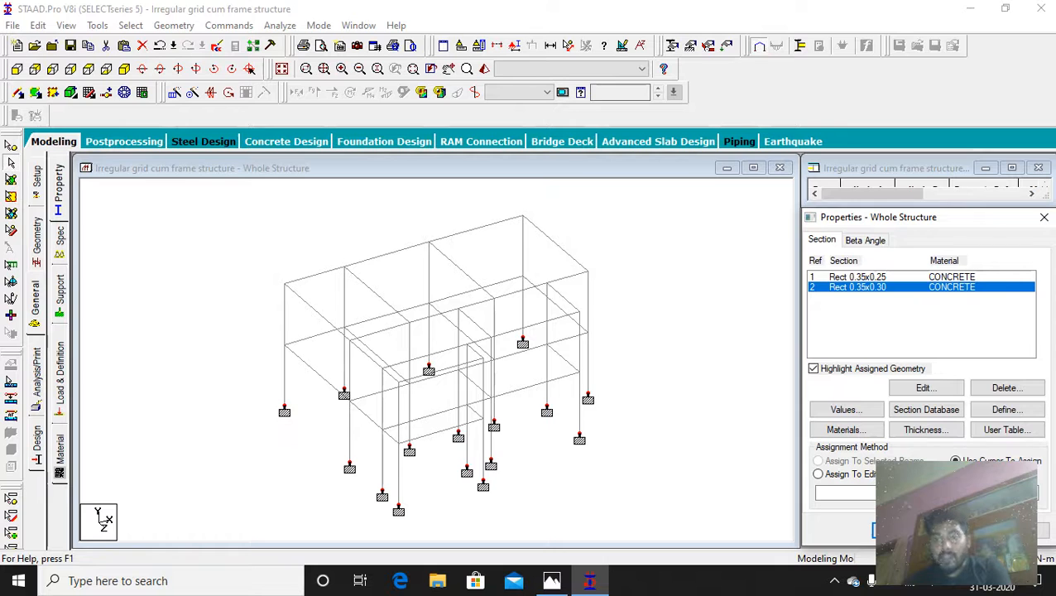
{"action": "left_click", "coordinate": [858, 277]}
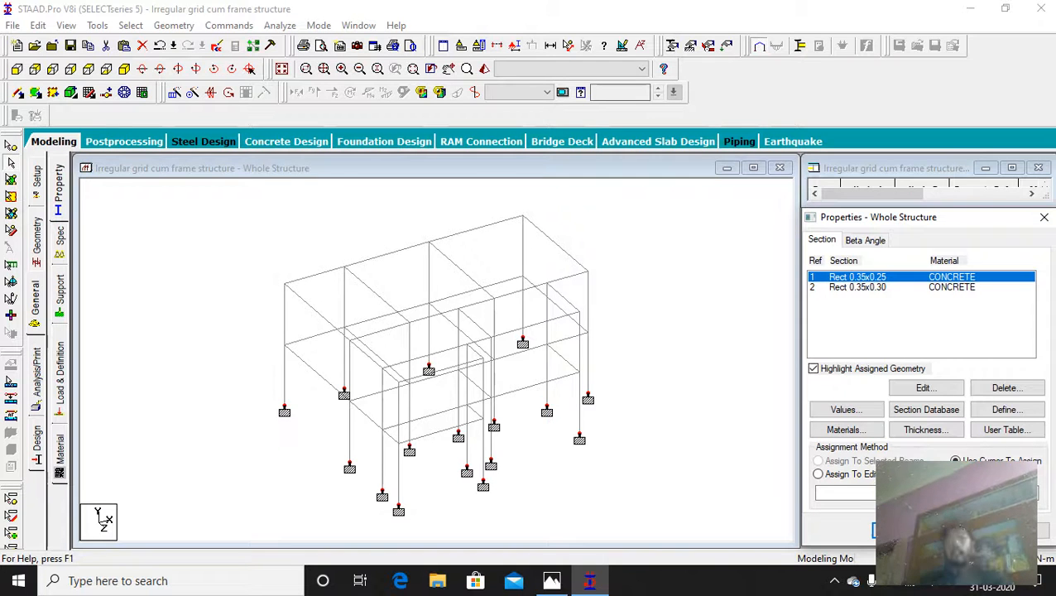
Switch to the plan sketch in Photos and draw a set of axes below the 4.7 m bay, labelled X, Y and Z.
{"action": "key", "text": "alt+Tab"}
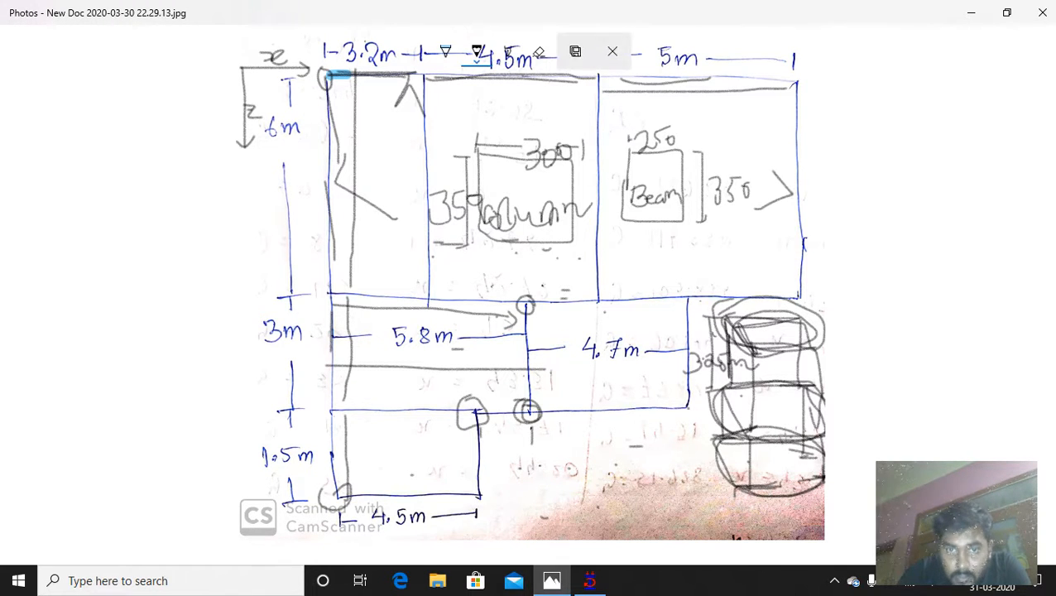
{"action": "left_click_drag", "start_coordinate": [597, 455], "coordinate": [654, 454]}
{"action": "mouse_move", "coordinate": [655, 454]}
{"action": "left_mouse_down"}
{"action": "mouse_move", "coordinate": [640, 460]}
{"action": "mouse_move", "coordinate": [650, 429]}
{"action": "mouse_move", "coordinate": [678, 432]}
{"action": "left_mouse_up"}
{"action": "mouse_move", "coordinate": [594, 454]}
{"action": "left_mouse_down"}
{"action": "mouse_move", "coordinate": [624, 497]}
{"action": "mouse_move", "coordinate": [630, 480]}
{"action": "mouse_move", "coordinate": [659, 479]}
{"action": "left_mouse_up"}
{"action": "left_click_drag", "start_coordinate": [597, 455], "coordinate": [606, 530]}
{"action": "left_click_drag", "start_coordinate": [614, 516], "coordinate": [606, 530]}
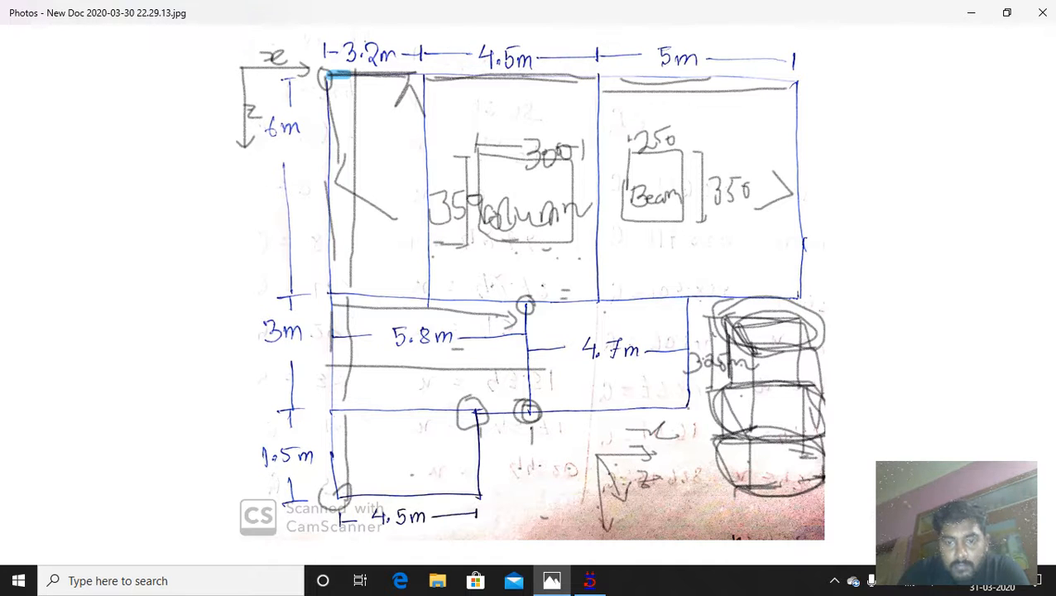
{"action": "mouse_move", "coordinate": [567, 478]}
{"action": "left_mouse_down"}
{"action": "mouse_move", "coordinate": [592, 513]}
{"action": "mouse_move", "coordinate": [584, 500]}
{"action": "left_mouse_up"}
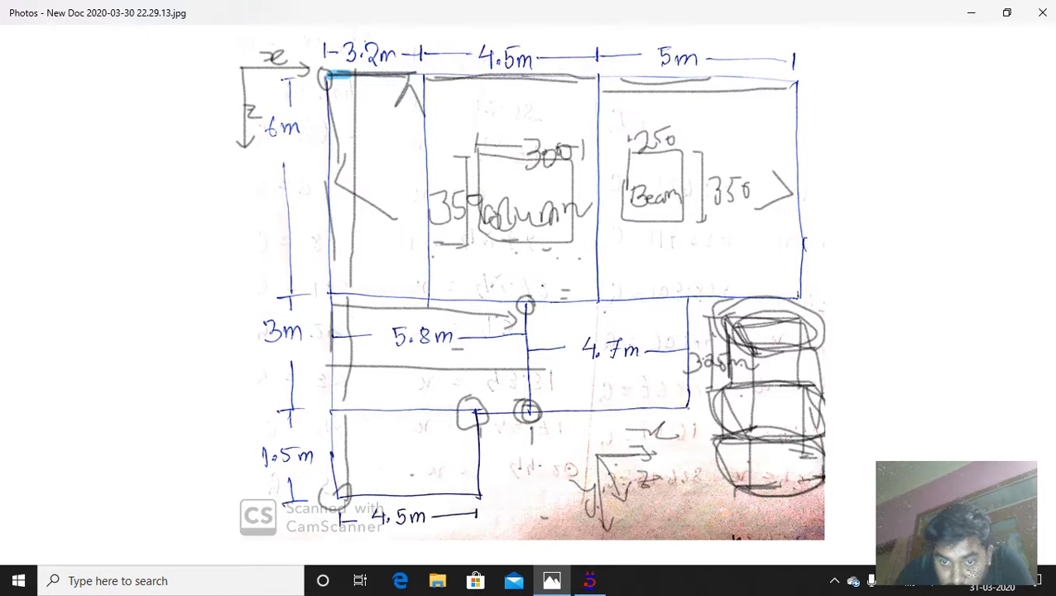
{"action": "mouse_move", "coordinate": [634, 441]}
{"action": "left_mouse_down"}
{"action": "mouse_move", "coordinate": [652, 471]}
{"action": "mouse_move", "coordinate": [631, 480]}
{"action": "mouse_move", "coordinate": [608, 520]}
{"action": "mouse_move", "coordinate": [629, 495]}
{"action": "left_mouse_up"}
Return to STAAD.Pro and assign the 0.35x0.25 section to all beams parallel to X and Z using Assign To Selected Beams.
{"action": "key", "text": "alt+Tab"}
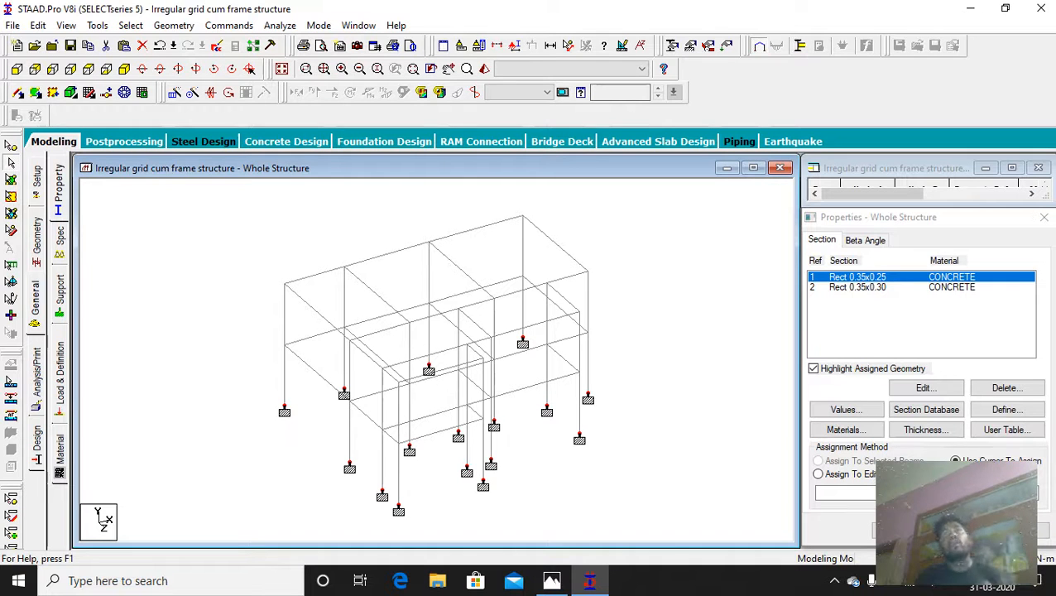
{"action": "left_click", "coordinate": [130, 25]}
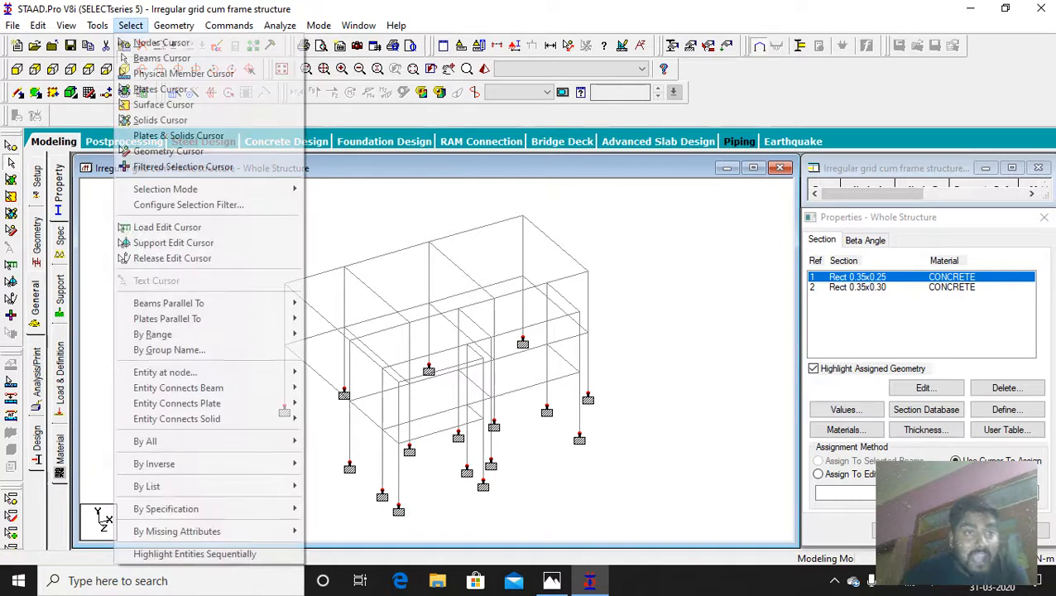
{"action": "mouse_move", "coordinate": [207, 303]}
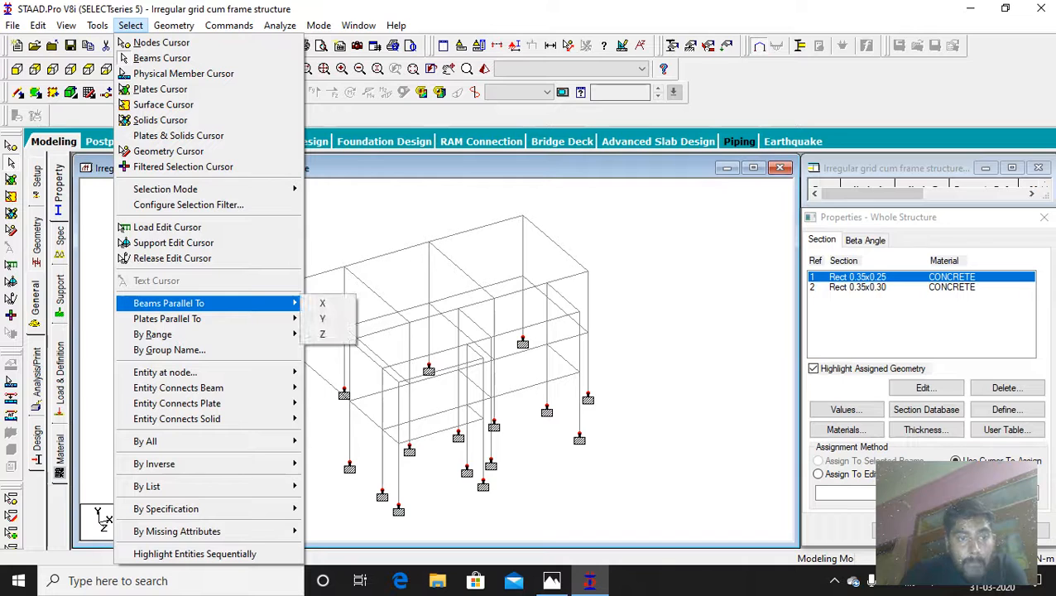
{"action": "left_click", "coordinate": [319, 303]}
{"action": "left_click", "coordinate": [130, 25]}
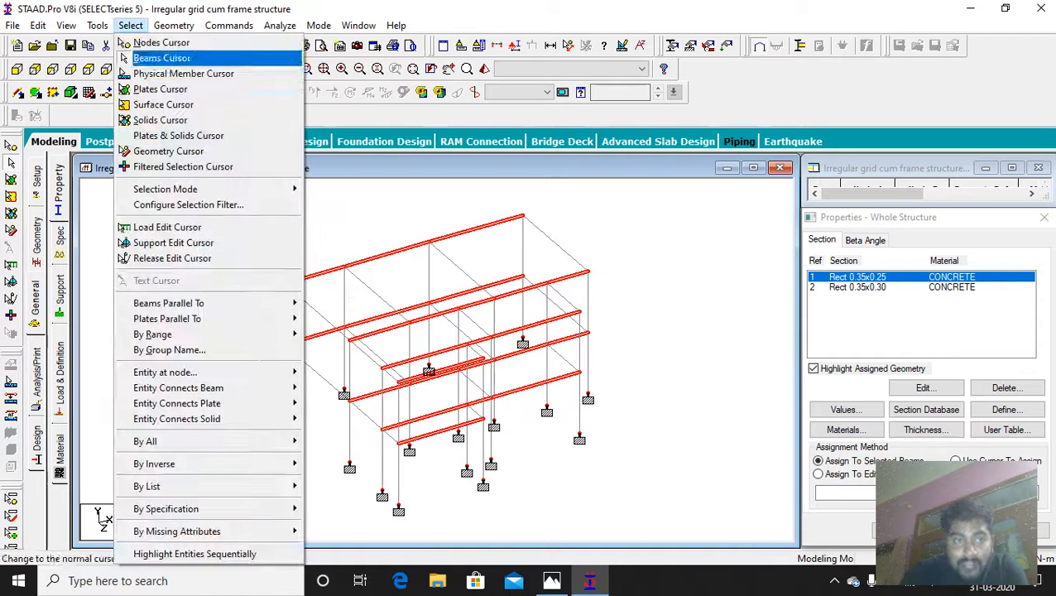
{"action": "mouse_move", "coordinate": [207, 303]}
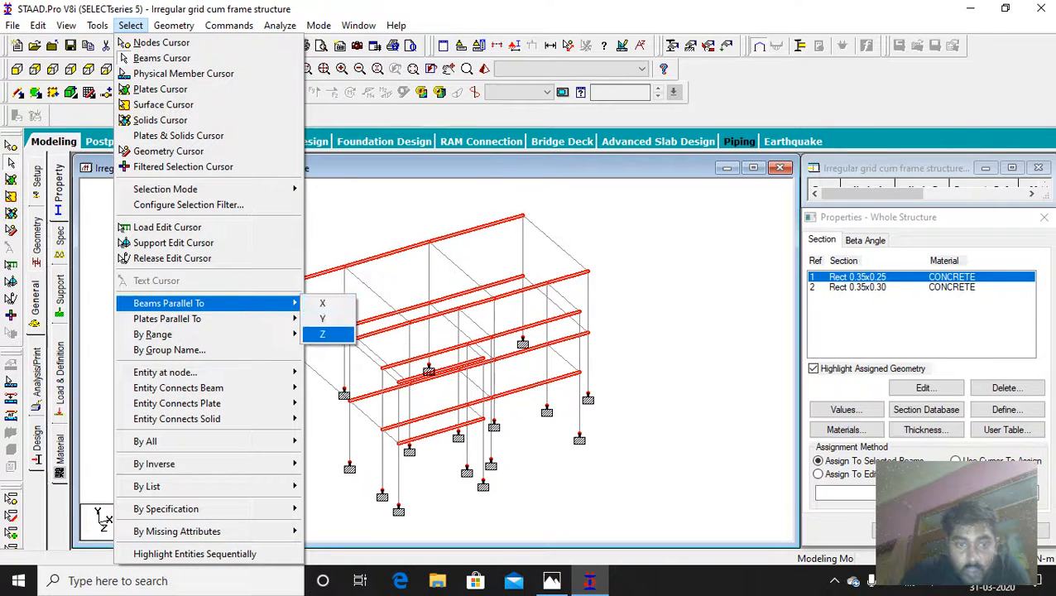
{"action": "left_click", "coordinate": [323, 333]}
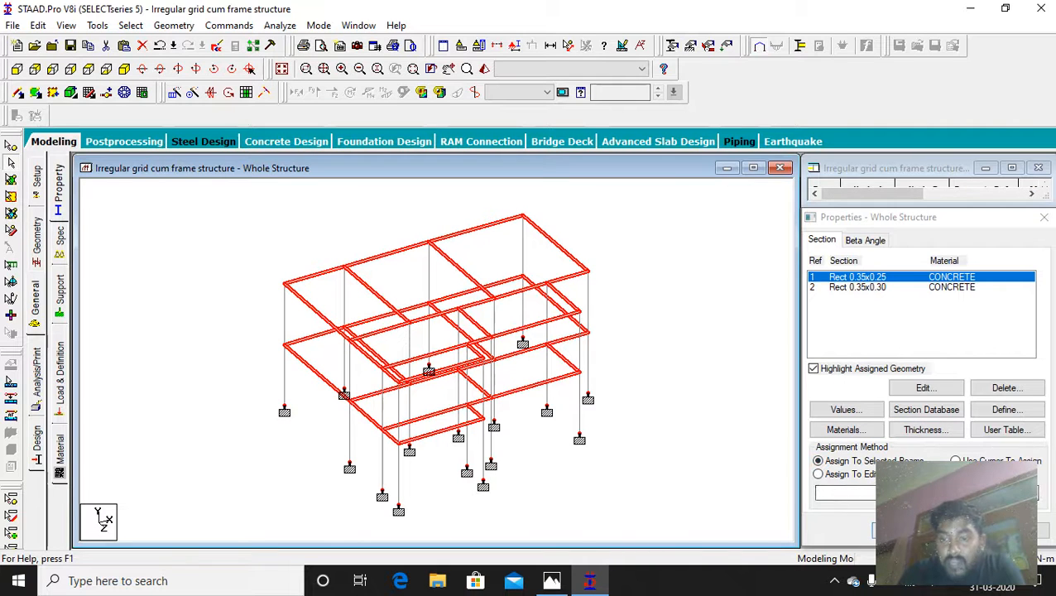
{"action": "left_click", "coordinate": [899, 530]}
{"action": "left_click", "coordinate": [949, 417]}
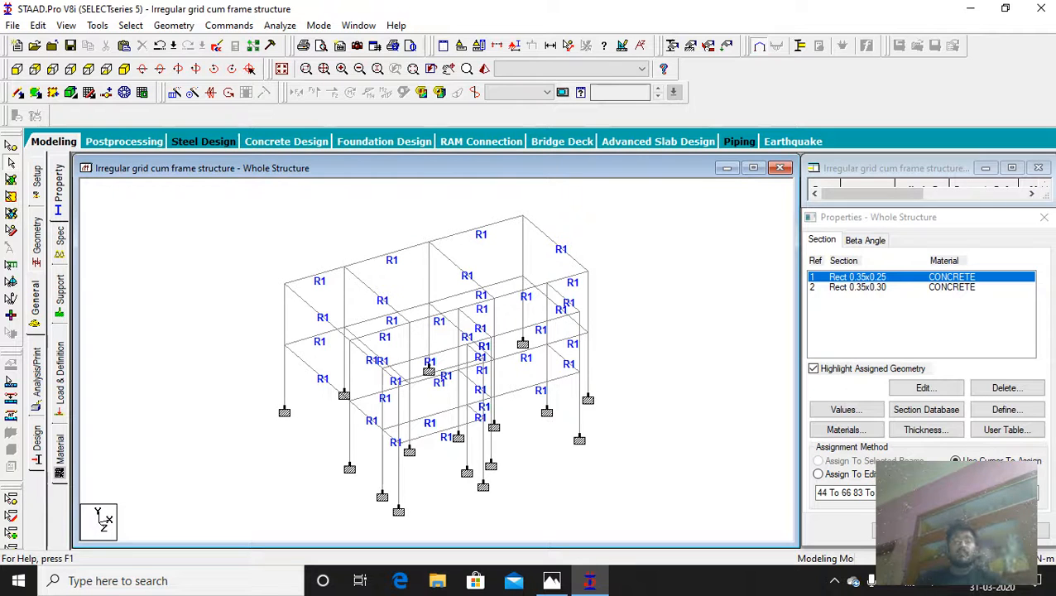
{"action": "left_click", "coordinate": [130, 24]}
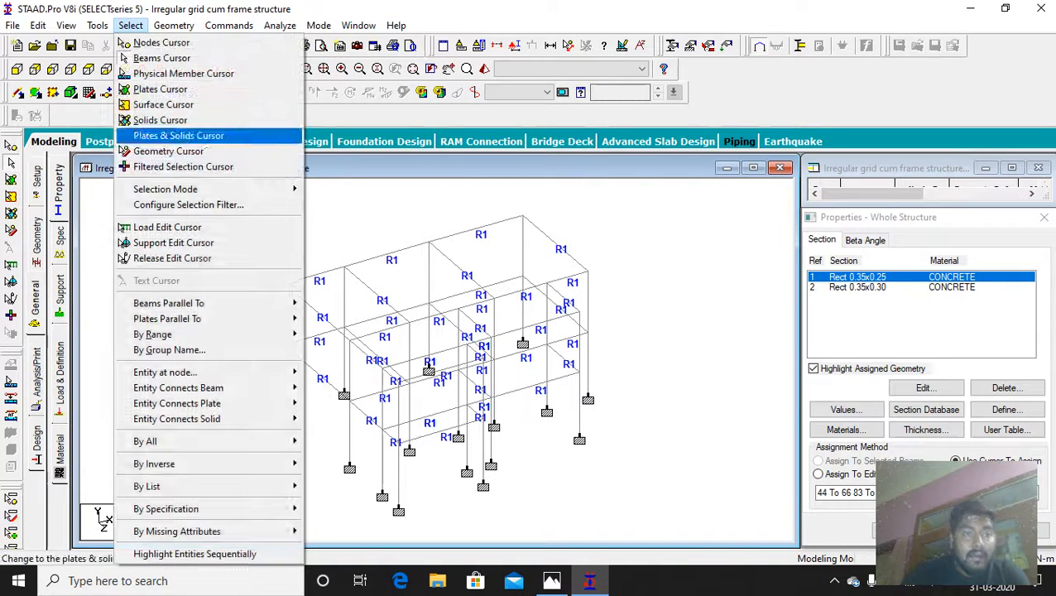
{"action": "mouse_move", "coordinate": [207, 303]}
{"action": "left_click", "coordinate": [323, 319]}
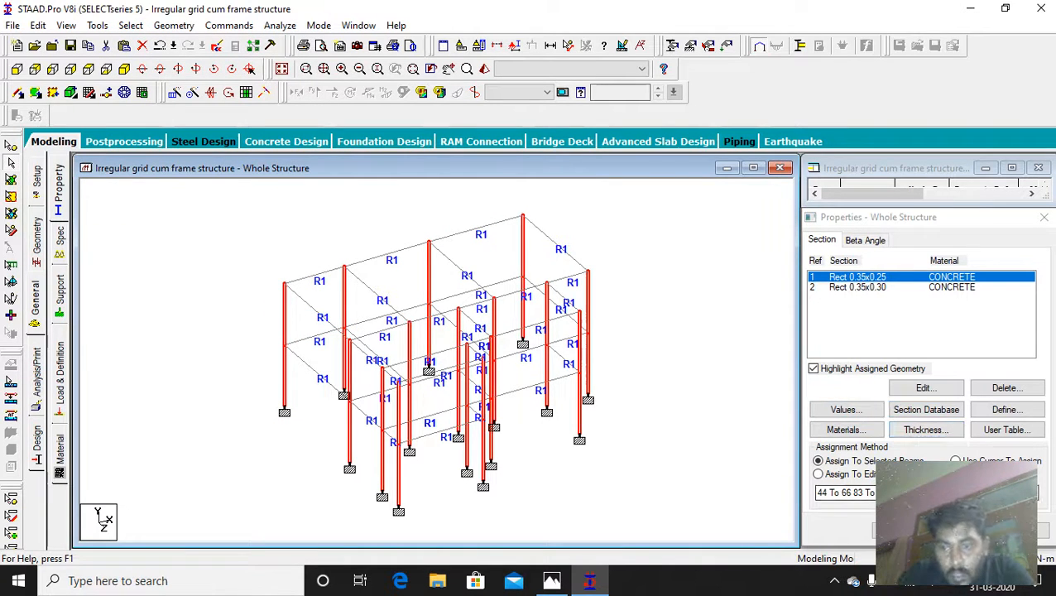
Assign the 0.35x0.30 section to all columns, the members parallel to Y, using Assign To Selected Beams.
{"action": "left_click", "coordinate": [857, 287]}
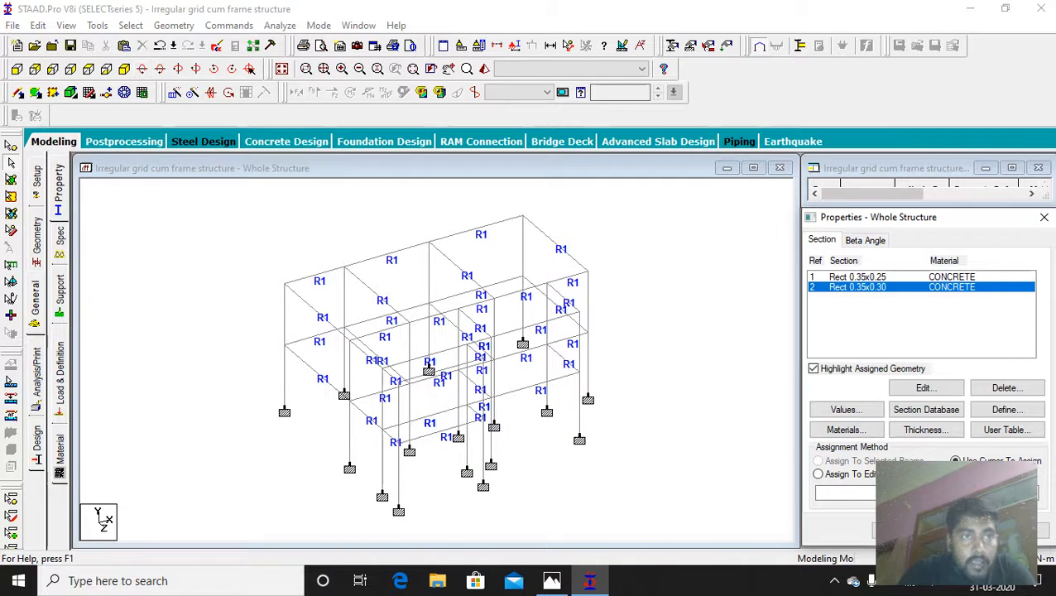
{"action": "left_click", "coordinate": [130, 25]}
{"action": "mouse_move", "coordinate": [207, 303]}
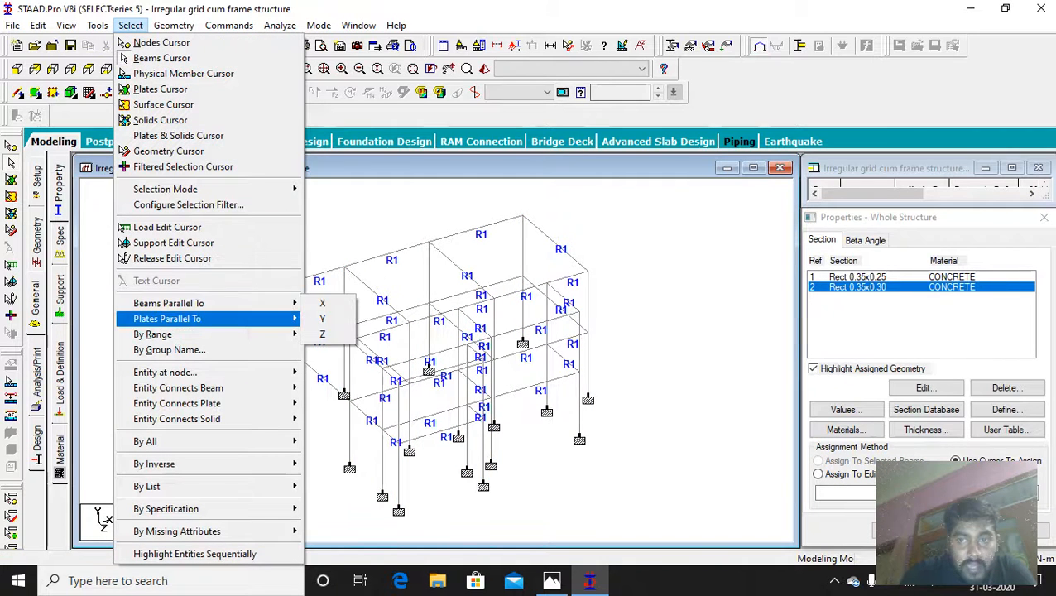
{"action": "left_click", "coordinate": [322, 319]}
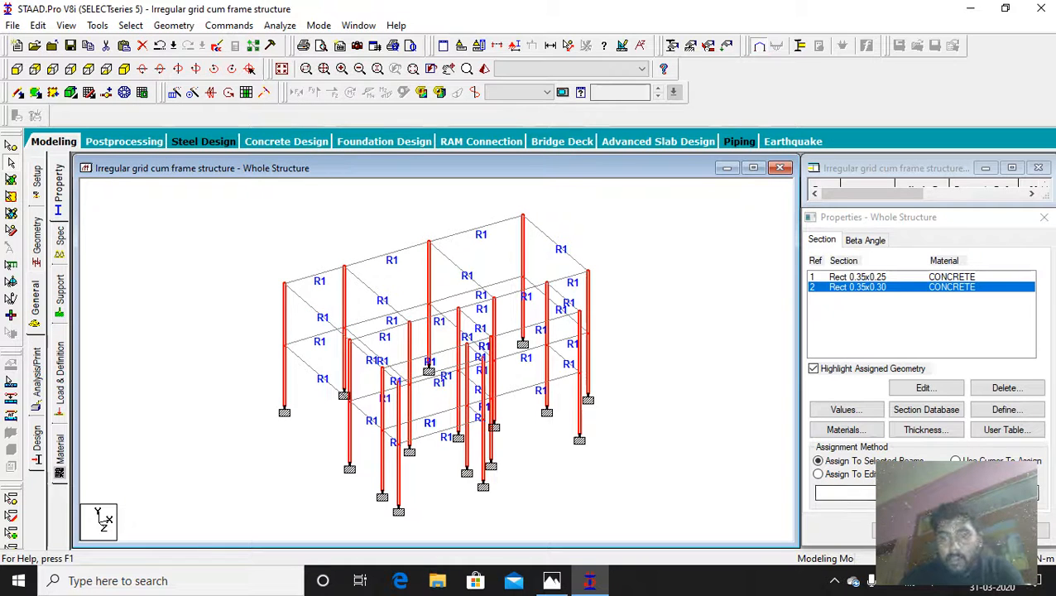
{"action": "left_click", "coordinate": [900, 530]}
{"action": "key", "text": "Return"}
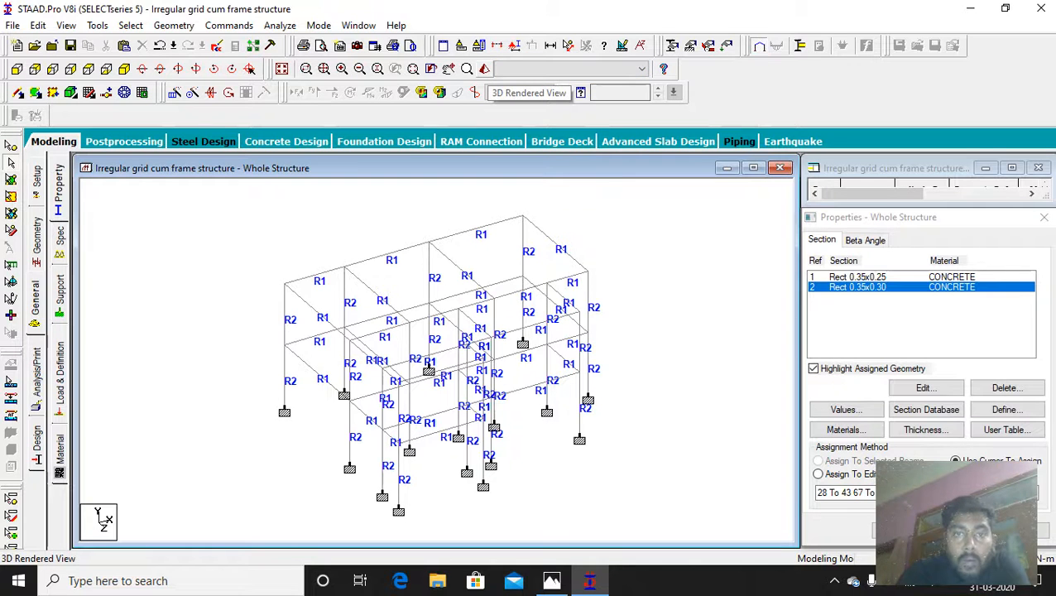
Open the 3D rendered view, rotate the frame to examine its beams and columns, and close the view.
{"action": "left_click", "coordinate": [475, 92]}
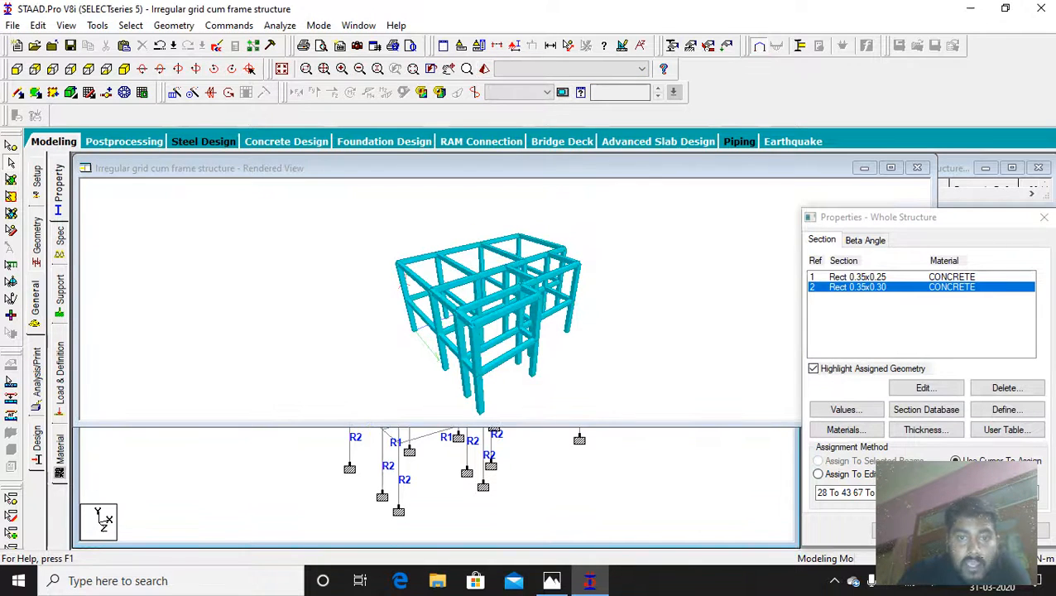
{"action": "left_click_drag", "start_coordinate": [488, 314], "coordinate": [460, 323]}
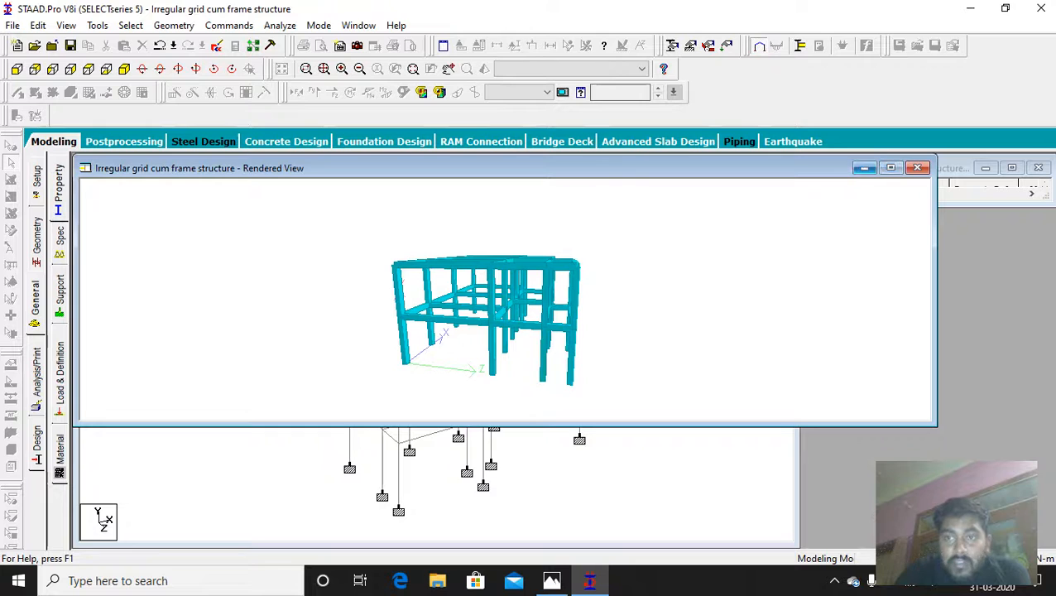
{"action": "left_click", "coordinate": [916, 168]}
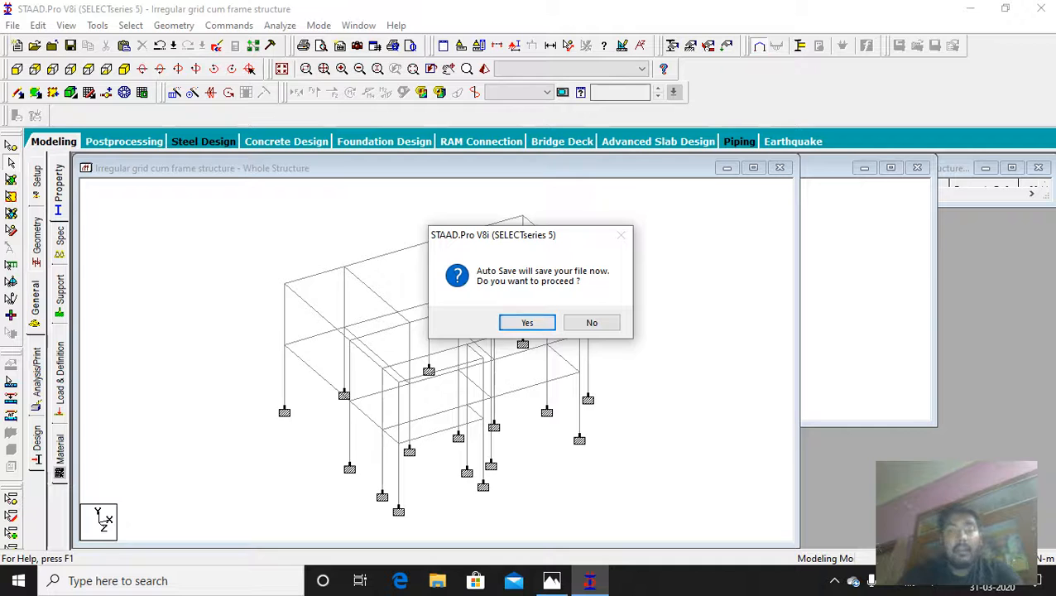
Let Auto Save store the file and exit STAAD.Pro.
{"action": "key", "text": "Return"}
{"action": "key", "text": "Return"}
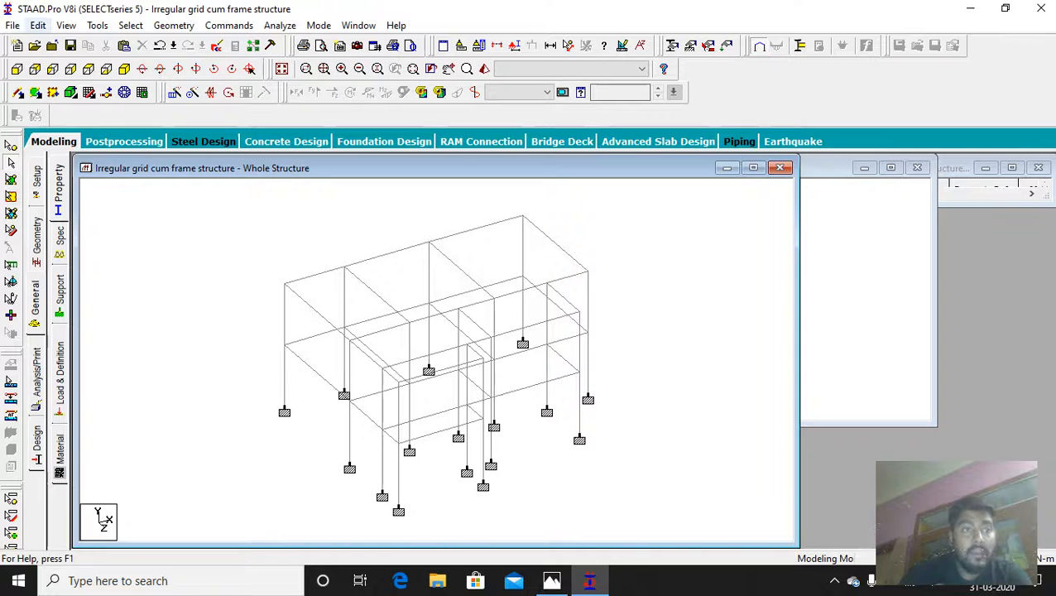
{"action": "left_click", "coordinate": [1037, 8]}
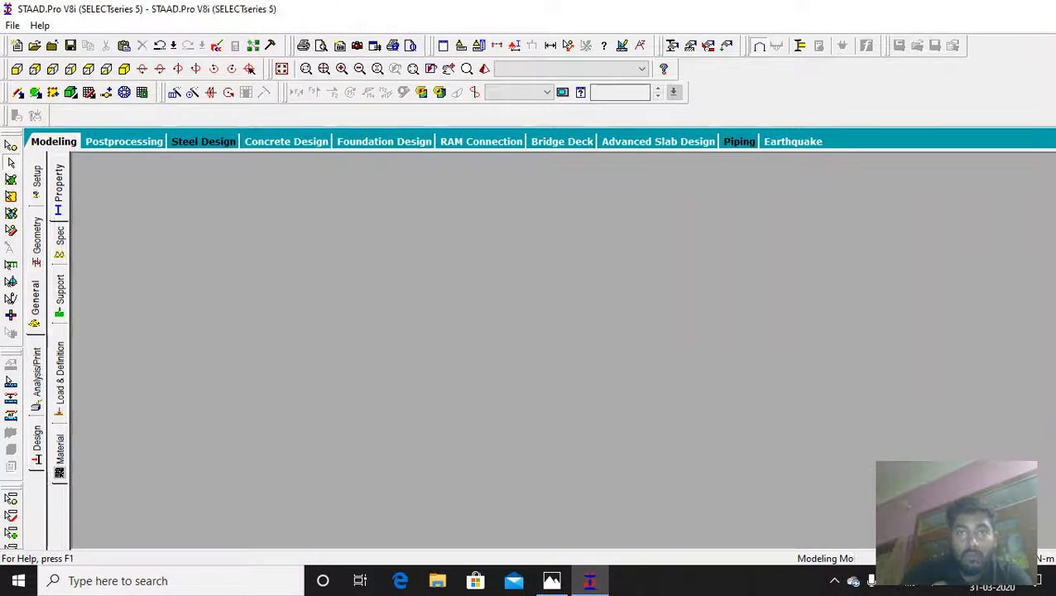